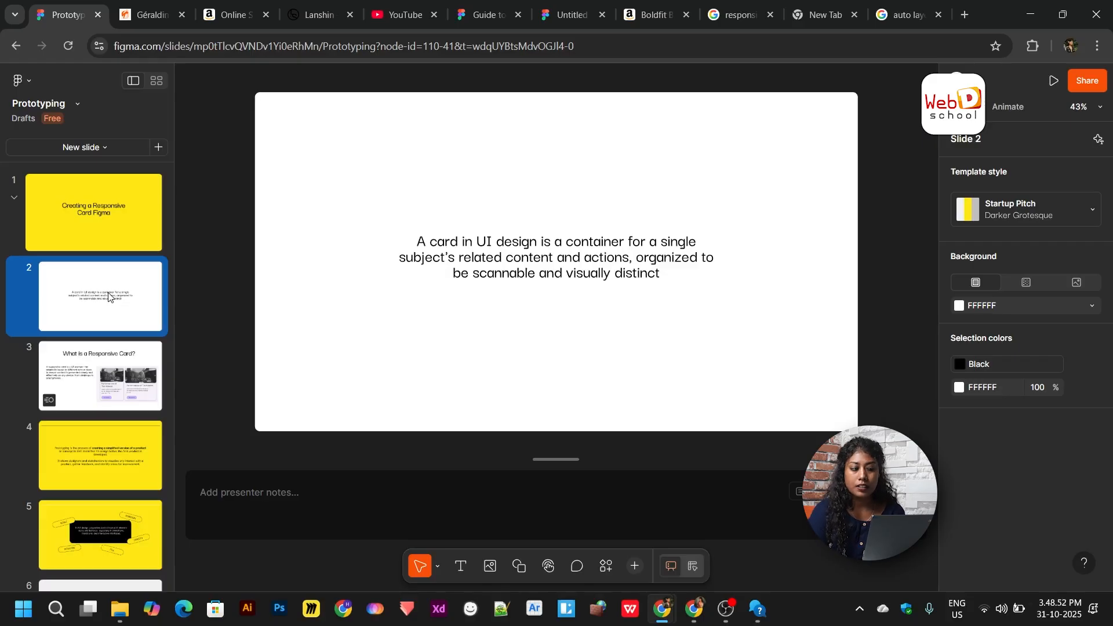
- Switch to YouTube and scroll up and down through the recommended videos on the home feed
{"action": "left_click", "coordinate": [388, 16]}
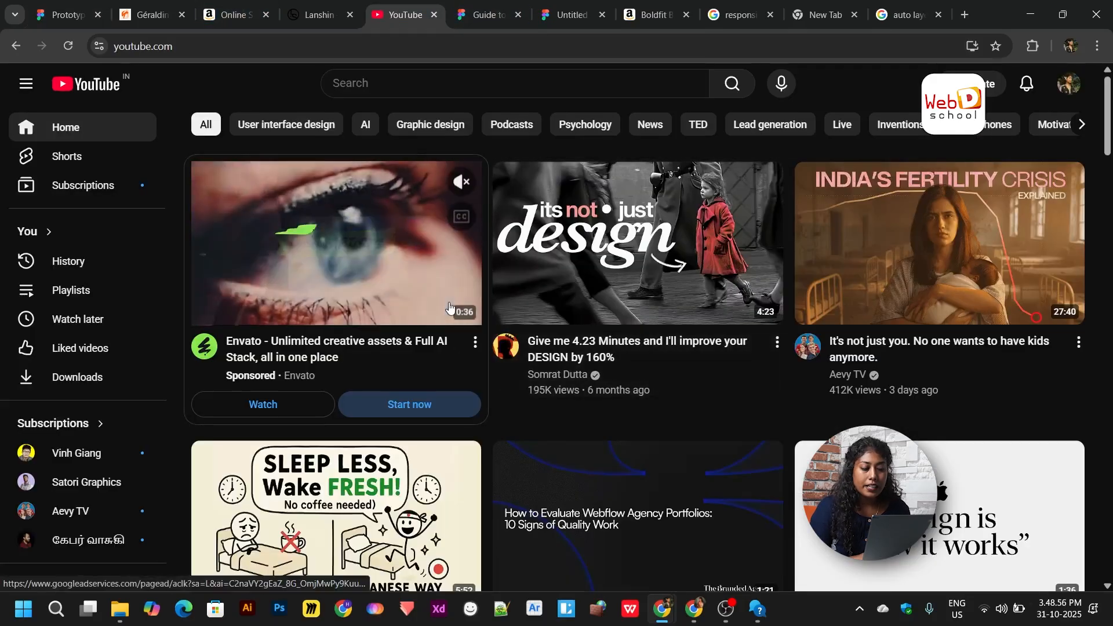
{"action": "scroll", "coordinate": [451, 309], "scroll_direction": "down", "scroll_amount": 1}
{"action": "scroll", "coordinate": [450, 309], "scroll_direction": "up", "scroll_amount": 1}
{"action": "scroll", "coordinate": [812, 281], "scroll_direction": "down", "scroll_amount": 3}
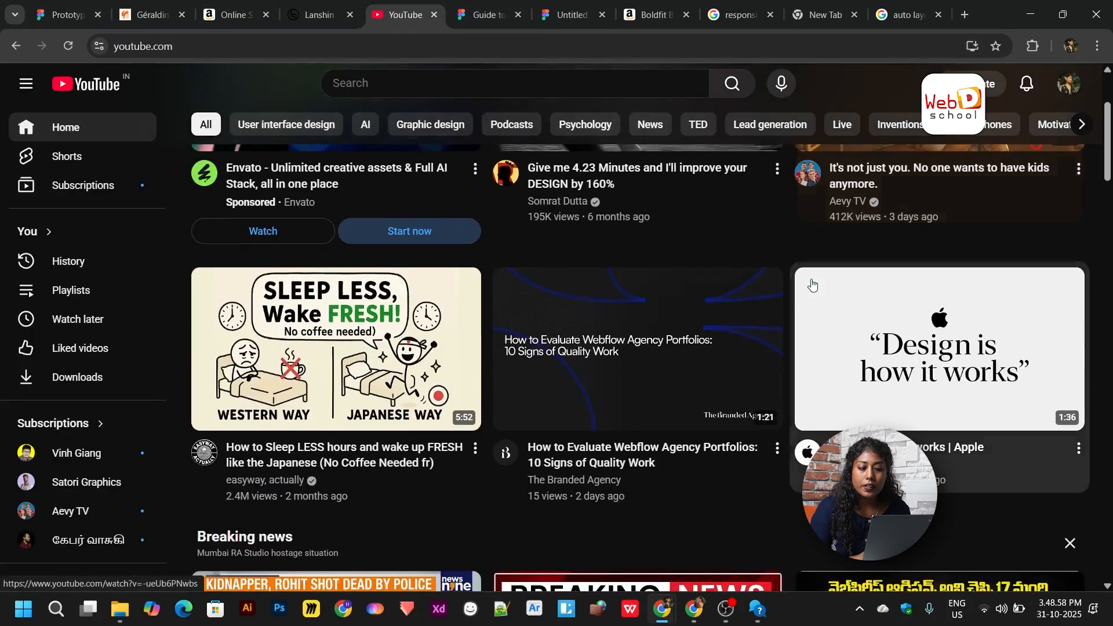
{"action": "scroll", "coordinate": [811, 283], "scroll_direction": "up", "scroll_amount": 1}
{"action": "scroll", "coordinate": [812, 282], "scroll_direction": "up", "scroll_amount": 2}
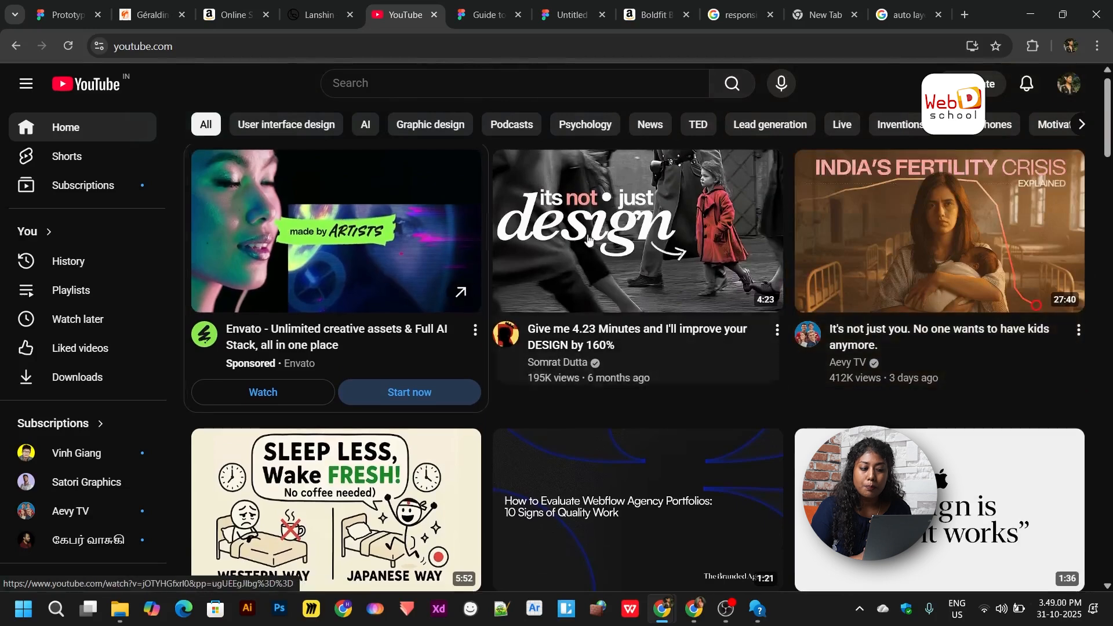
{"action": "scroll", "coordinate": [876, 369], "scroll_direction": "down", "scroll_amount": 1}
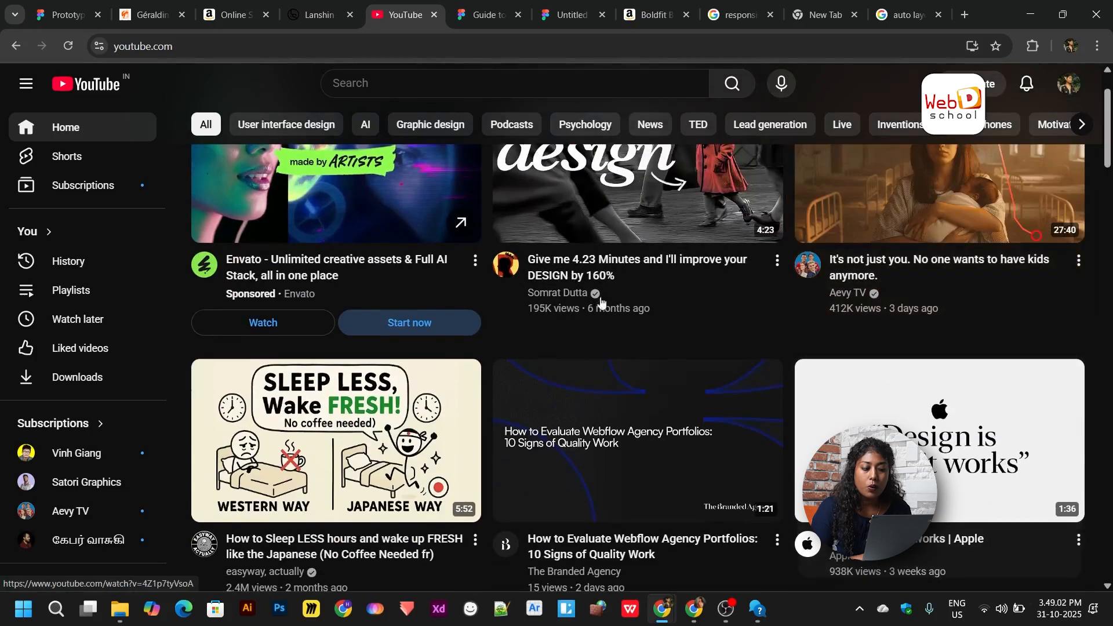
{"action": "scroll", "coordinate": [952, 284], "scroll_direction": "up", "scroll_amount": 1}
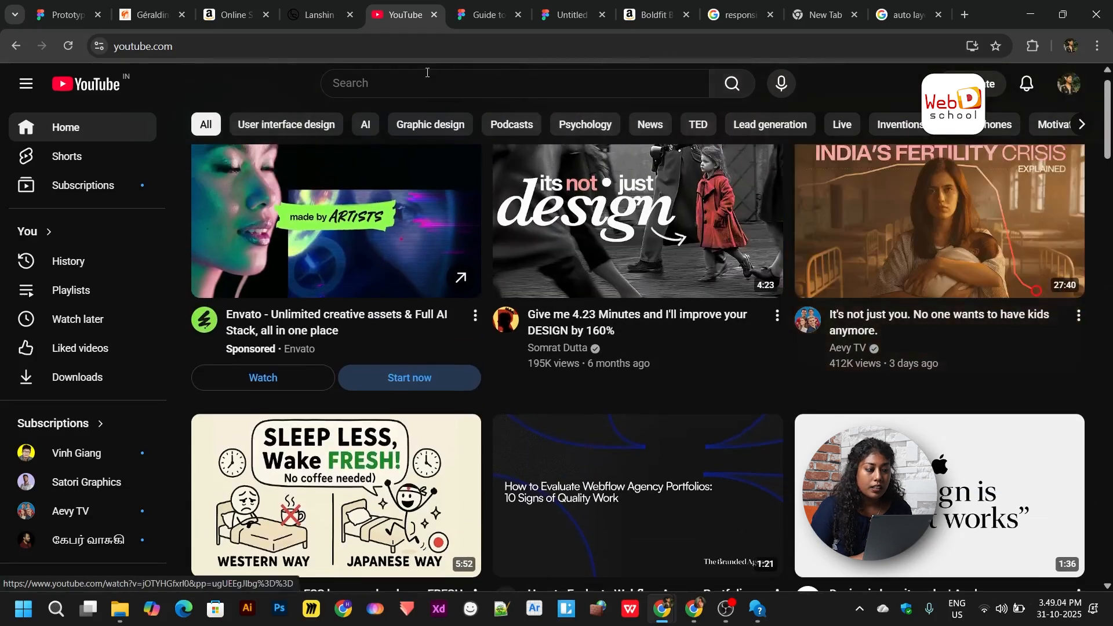
- Switch to Amazon and scroll down to the related footballs carousel, then back up
{"action": "left_click", "coordinate": [227, 17]}
{"action": "scroll", "coordinate": [635, 287], "scroll_direction": "down", "scroll_amount": 8}
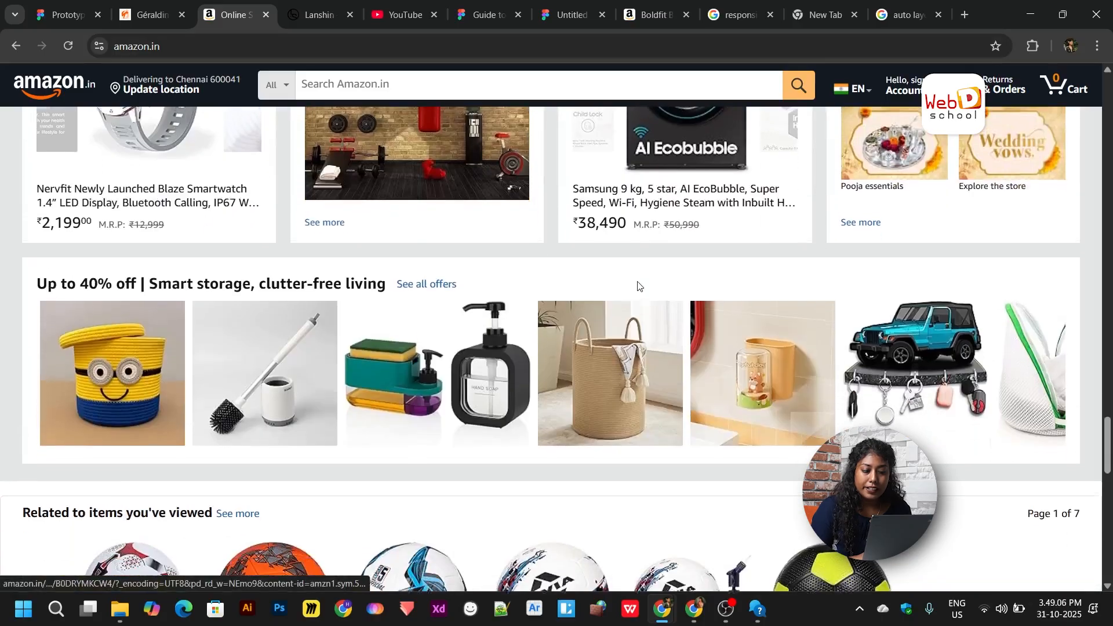
{"action": "scroll", "coordinate": [634, 261], "scroll_direction": "up", "scroll_amount": 1}
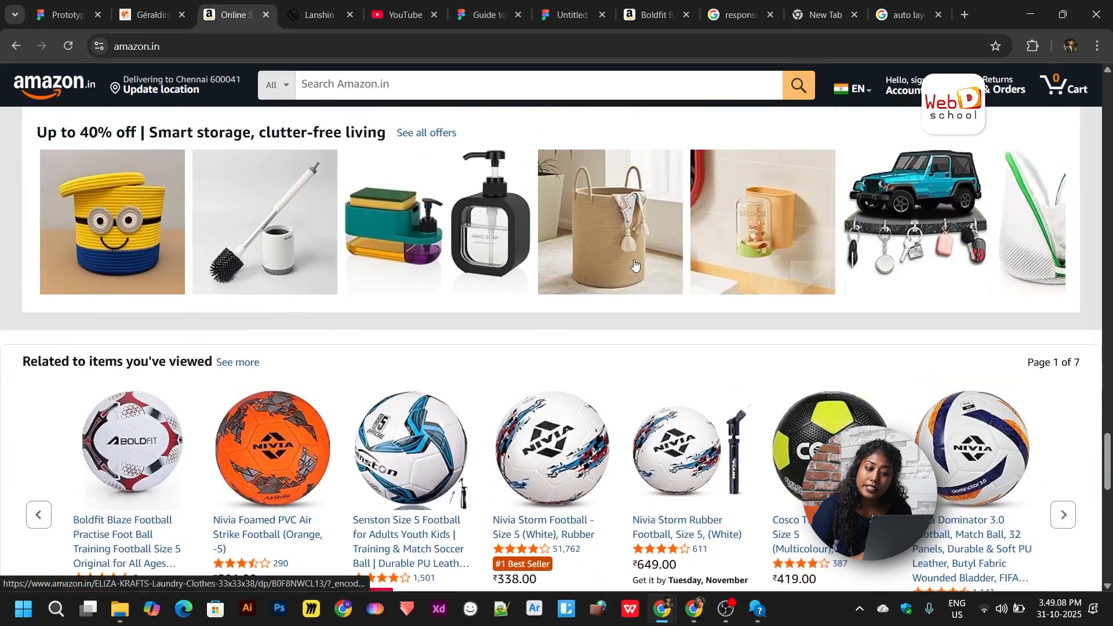
{"action": "scroll", "coordinate": [881, 231], "scroll_direction": "down", "scroll_amount": 5}
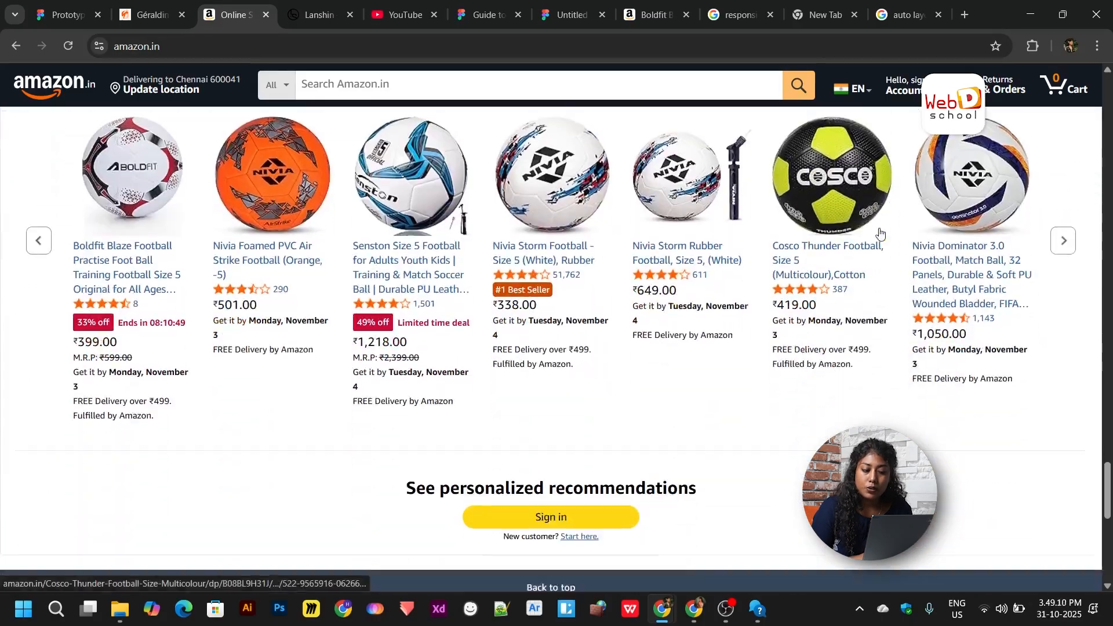
{"action": "scroll", "coordinate": [740, 417], "scroll_direction": "up", "scroll_amount": 19}
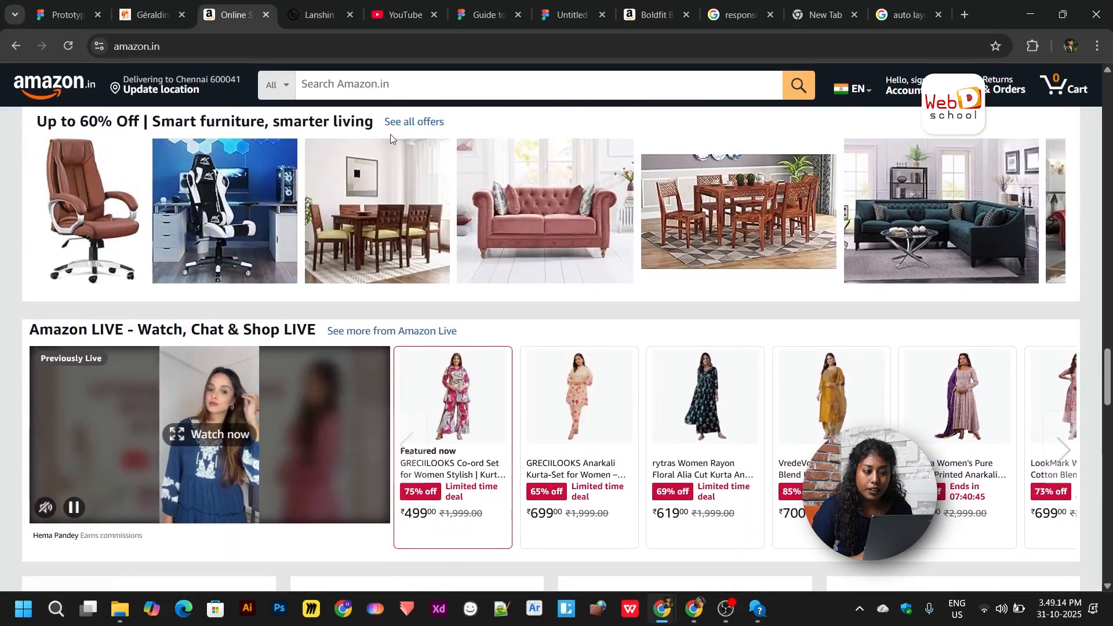
- Switch to the Atelier de Géraldine site and scroll past its bricelet product cards to the newsletter
{"action": "left_click", "coordinate": [148, 14]}
{"action": "scroll", "coordinate": [620, 347], "scroll_direction": "up", "scroll_amount": 3}
{"action": "scroll", "coordinate": [620, 347], "scroll_direction": "up", "scroll_amount": 8}
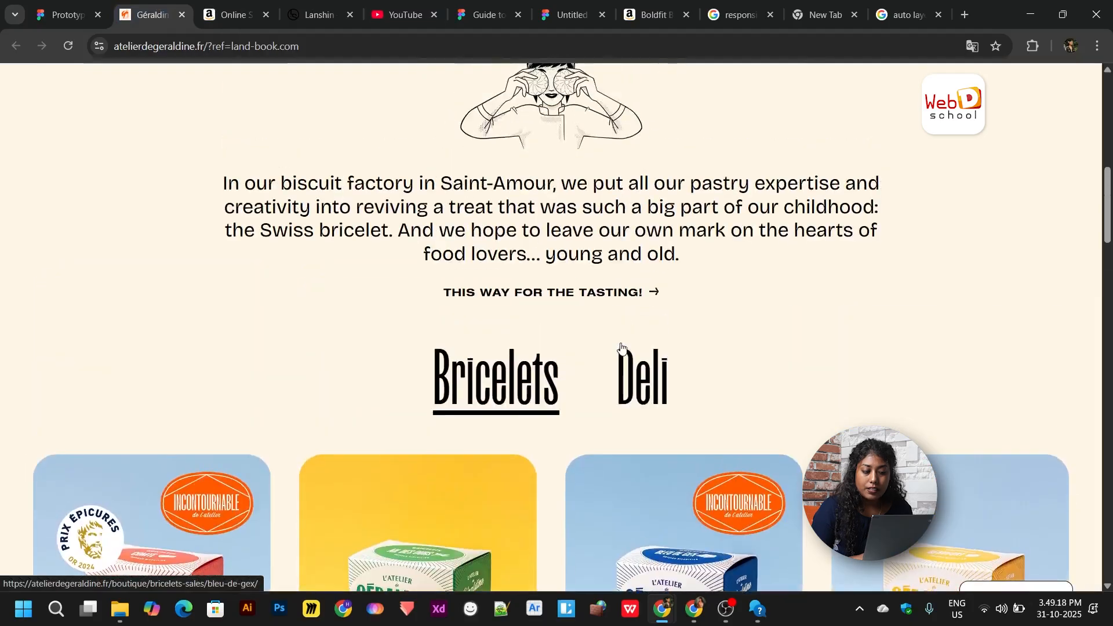
{"action": "scroll", "coordinate": [621, 346], "scroll_direction": "down", "scroll_amount": 6}
{"action": "scroll", "coordinate": [620, 343], "scroll_direction": "down", "scroll_amount": 9}
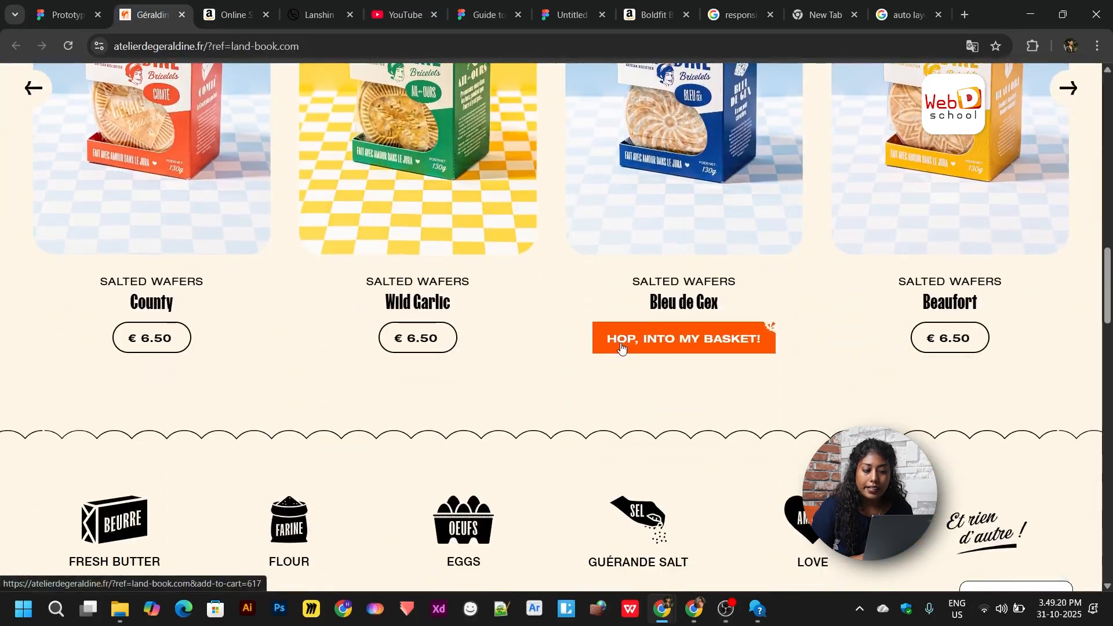
{"action": "scroll", "coordinate": [621, 346], "scroll_direction": "down", "scroll_amount": 10}
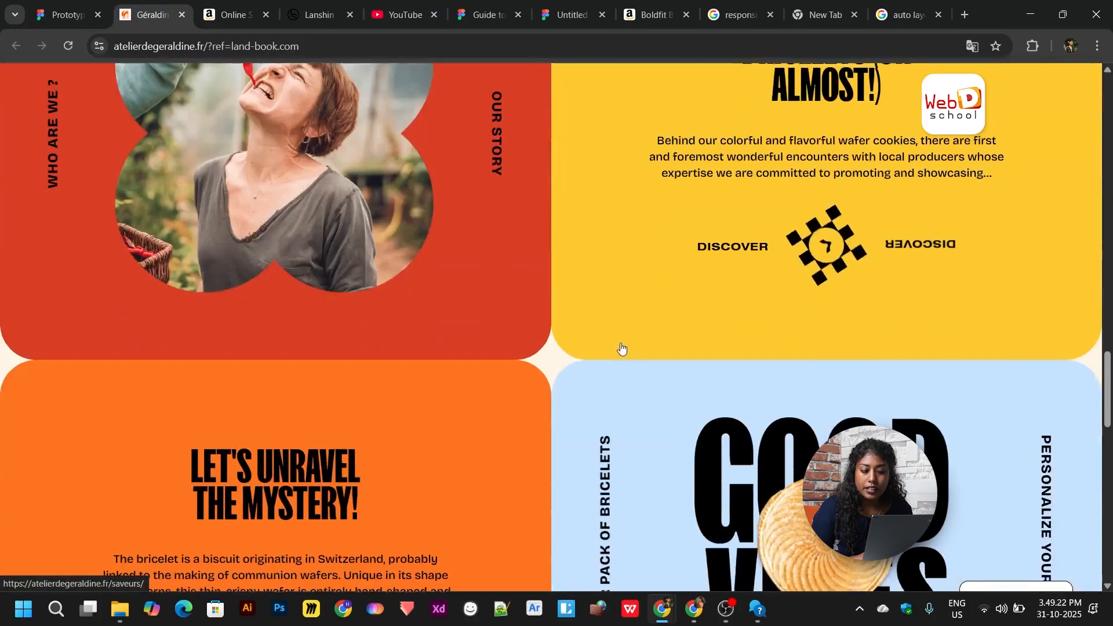
{"action": "scroll", "coordinate": [621, 347], "scroll_direction": "down", "scroll_amount": 10}
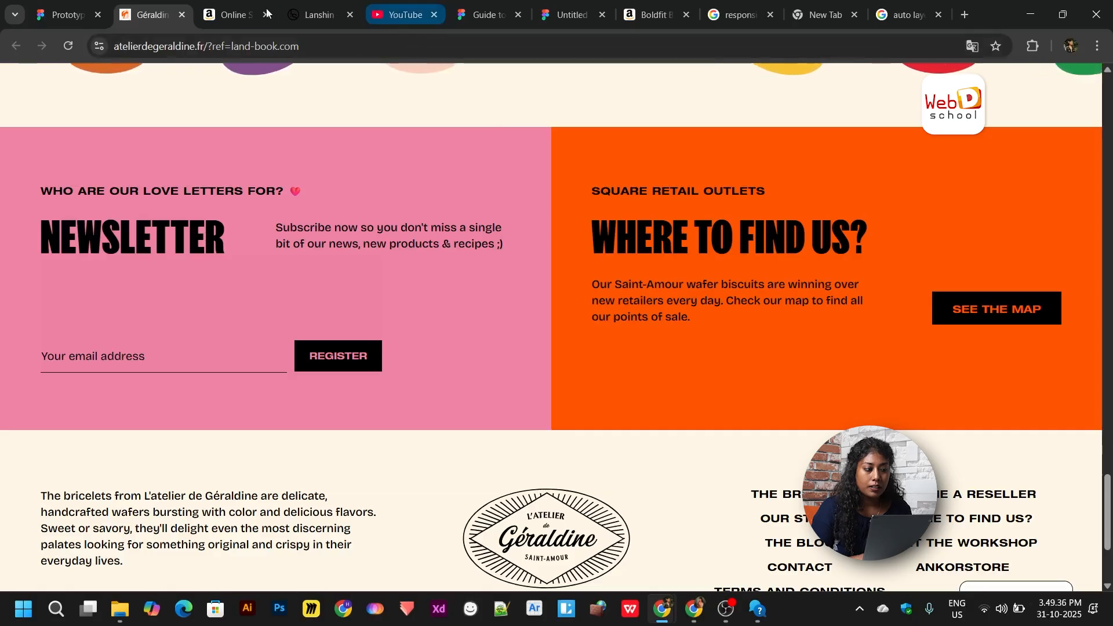
- In the Prototyping deck, move from slide 2 to slide 3 'What is a Responsive Card?', then revisit YouTube
{"action": "left_click", "coordinate": [63, 13]}
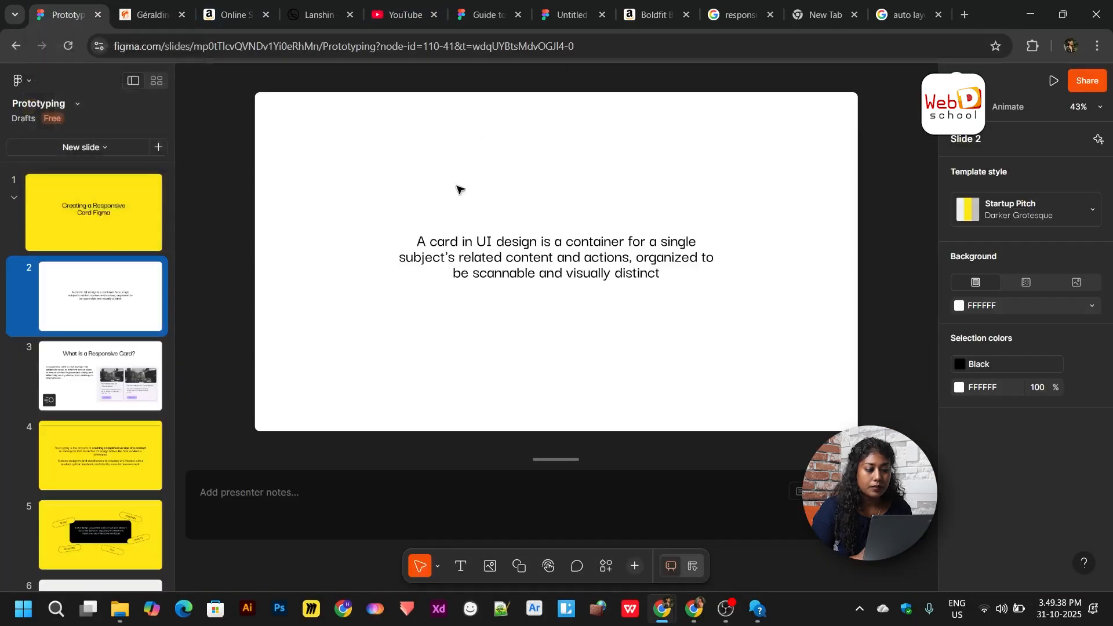
{"action": "left_click", "coordinate": [523, 258]}
{"action": "left_click", "coordinate": [551, 320]}
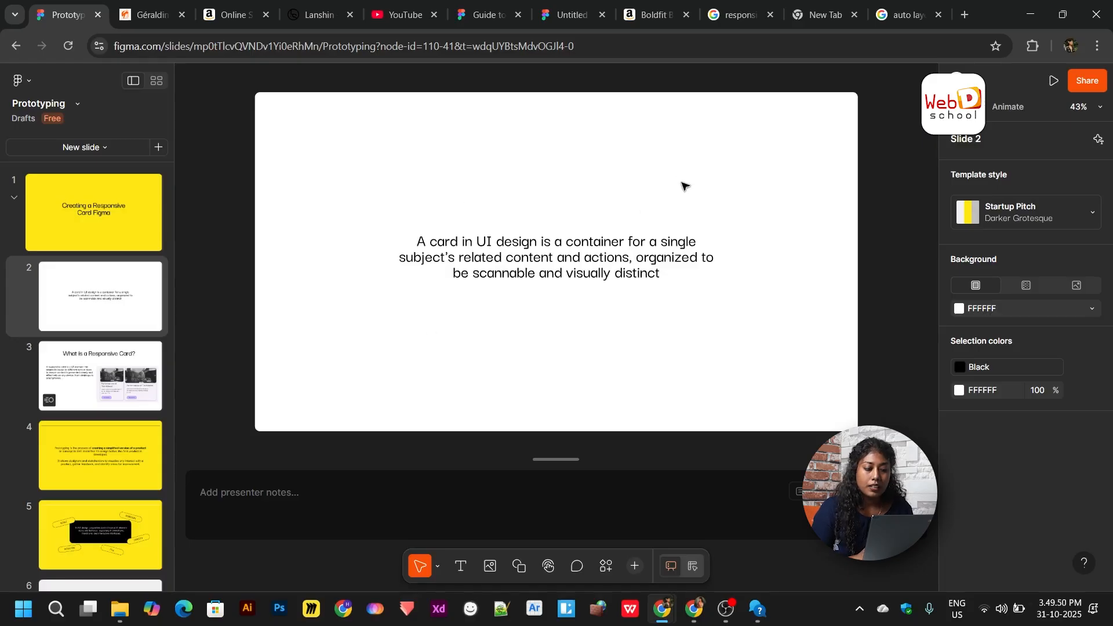
{"action": "left_click", "coordinate": [79, 366]}
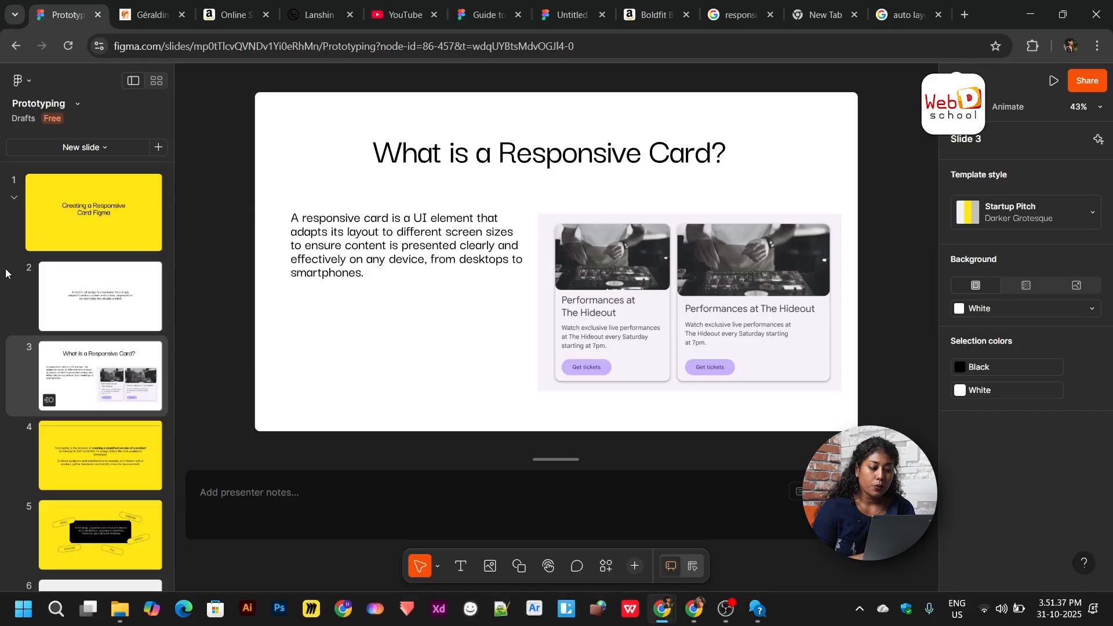
{"action": "left_click", "coordinate": [403, 13]}
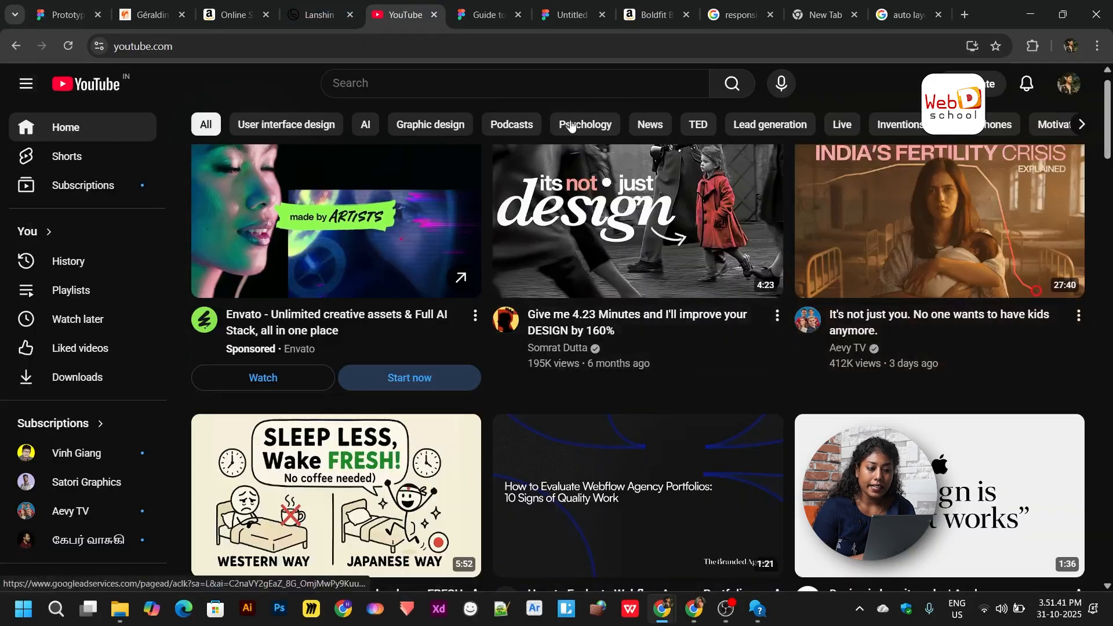
- Take the browser out of full screen, narrow it to reveal the desktop, then widen it back
{"action": "left_click", "coordinate": [1063, 14]}
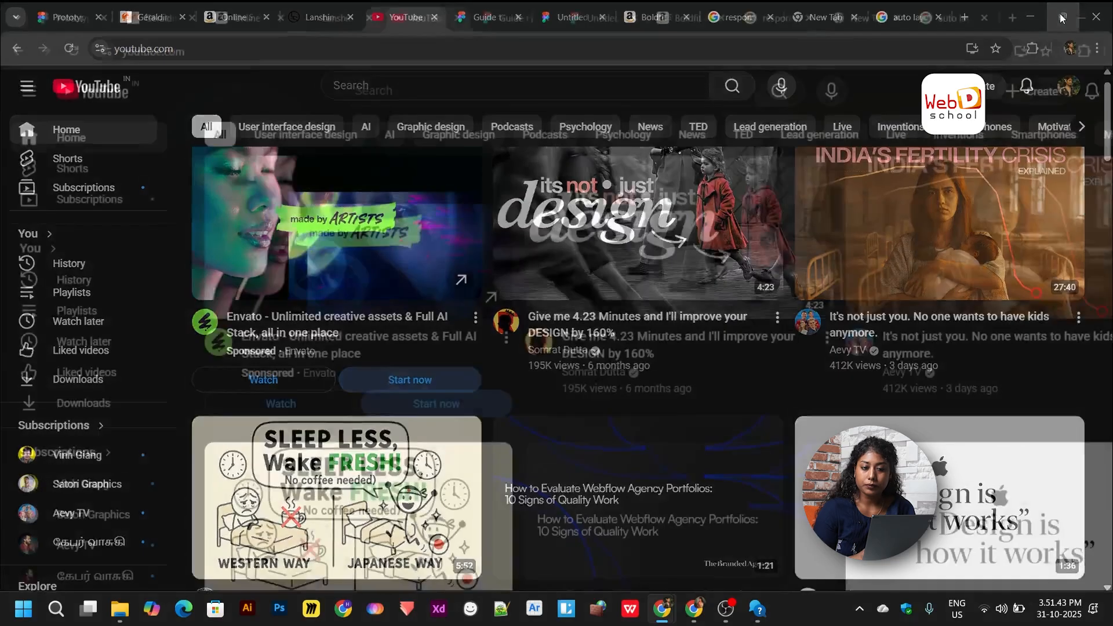
{"action": "left_click_drag", "start_coordinate": [1108, 87], "coordinate": [463, 130]}
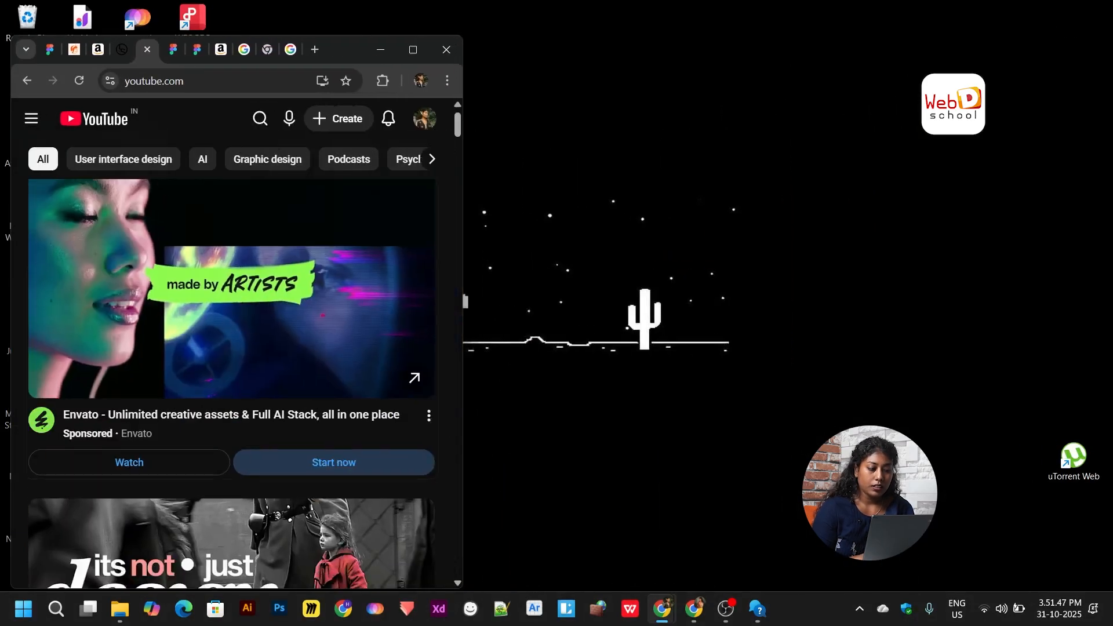
{"action": "scroll", "coordinate": [403, 292], "scroll_direction": "down", "scroll_amount": 8}
{"action": "scroll", "coordinate": [403, 293], "scroll_direction": "down", "scroll_amount": 10}
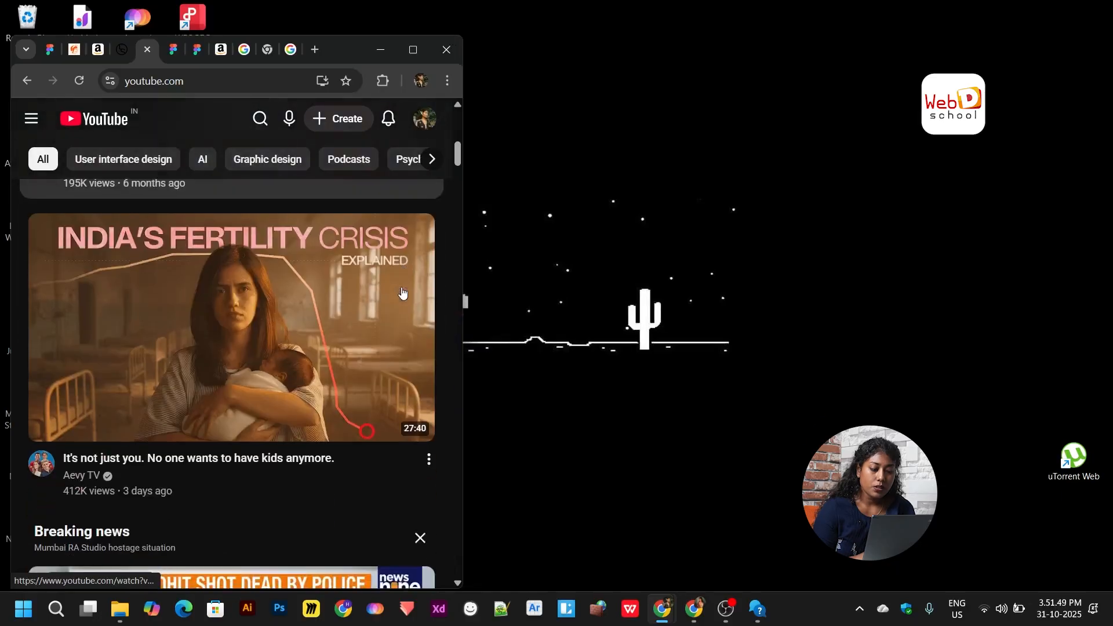
{"action": "scroll", "coordinate": [403, 293], "scroll_direction": "down", "scroll_amount": 9}
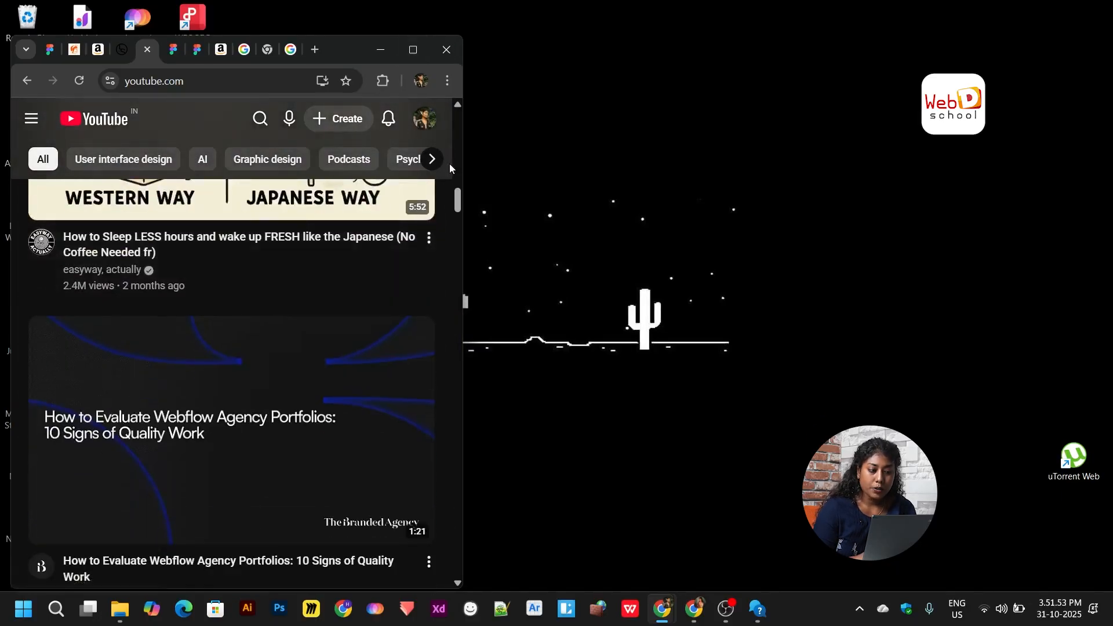
{"action": "left_click_drag", "start_coordinate": [464, 175], "coordinate": [1108, 217]}
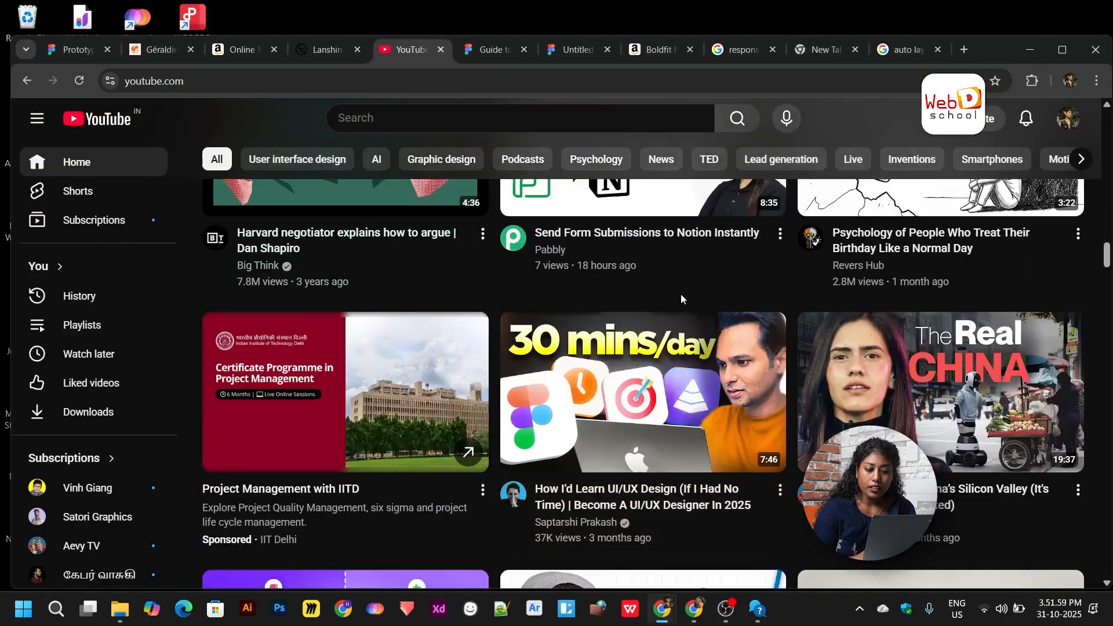
- Scroll through the YouTube feed, then return to the Prototyping deck on slide 3
{"action": "scroll", "coordinate": [681, 295], "scroll_direction": "down", "scroll_amount": 3}
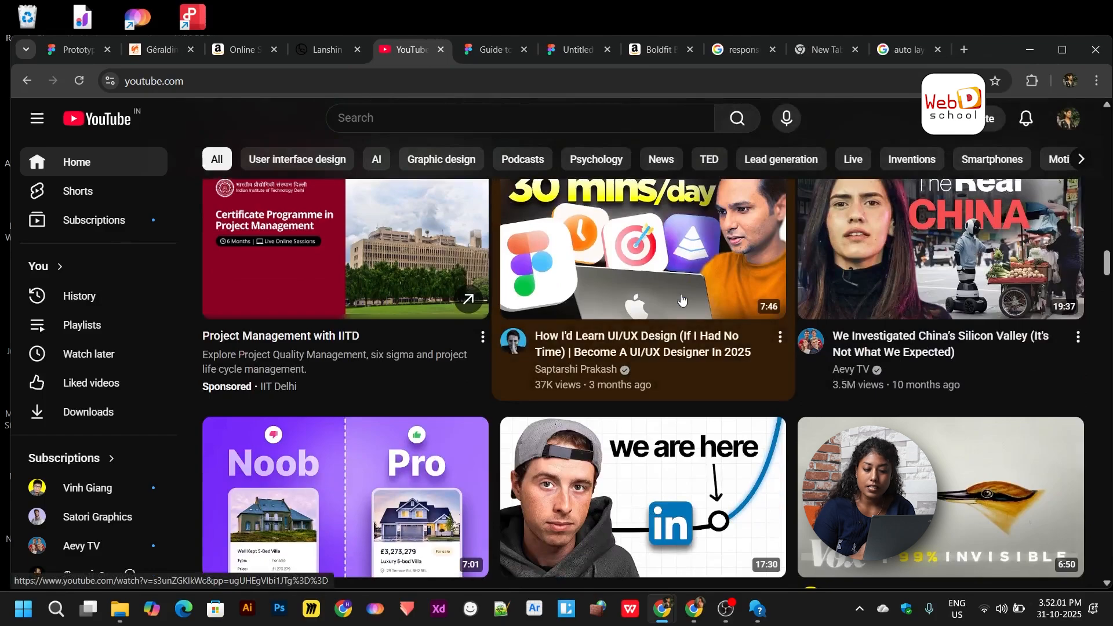
{"action": "scroll", "coordinate": [681, 299], "scroll_direction": "down", "scroll_amount": 6}
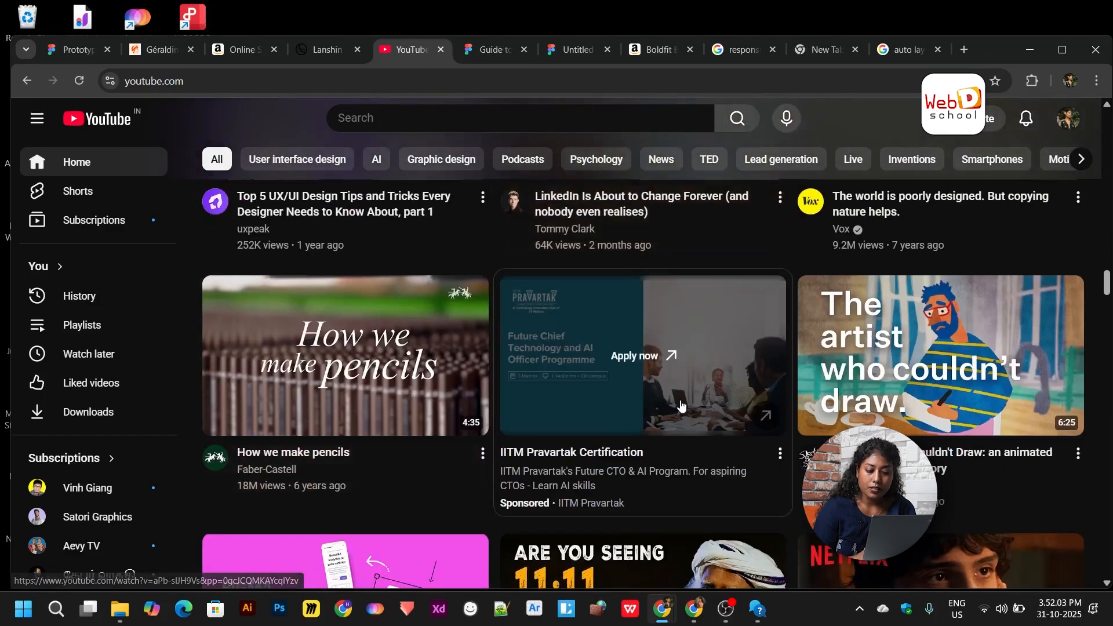
{"action": "scroll", "coordinate": [681, 406], "scroll_direction": "up", "scroll_amount": 6}
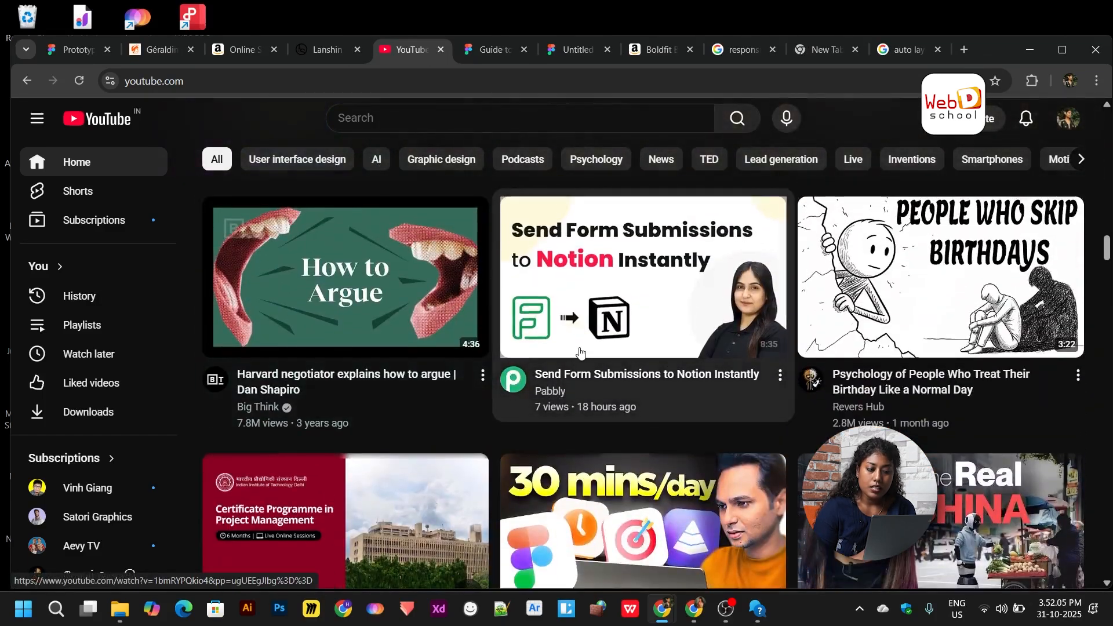
{"action": "scroll", "coordinate": [580, 352], "scroll_direction": "down", "scroll_amount": 2}
{"action": "scroll", "coordinate": [580, 351], "scroll_direction": "up", "scroll_amount": 10}
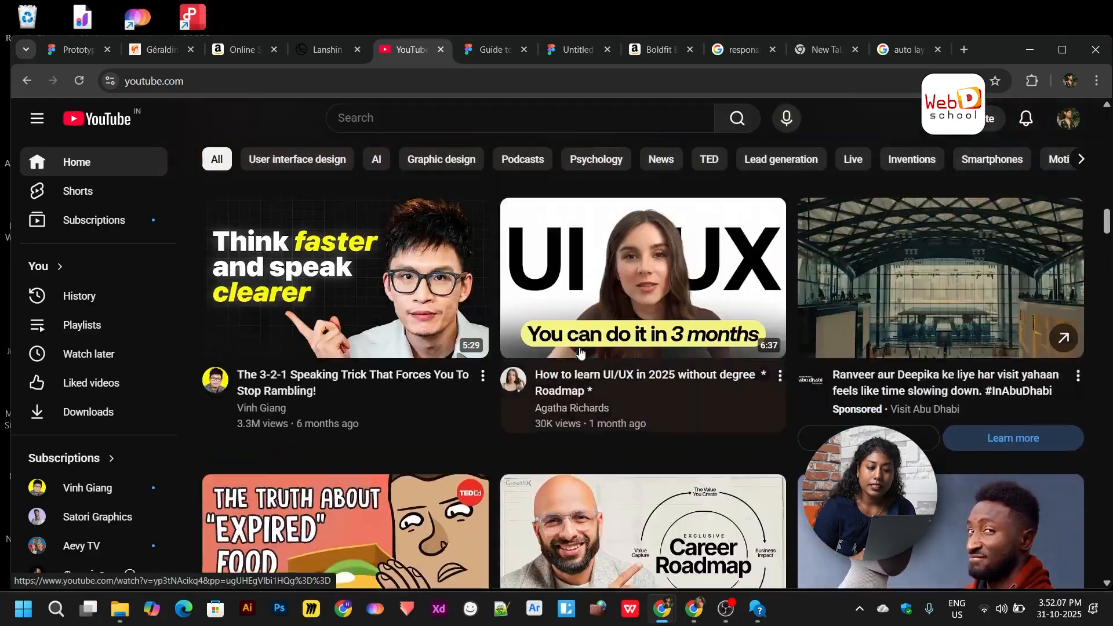
{"action": "scroll", "coordinate": [580, 352], "scroll_direction": "up", "scroll_amount": 4}
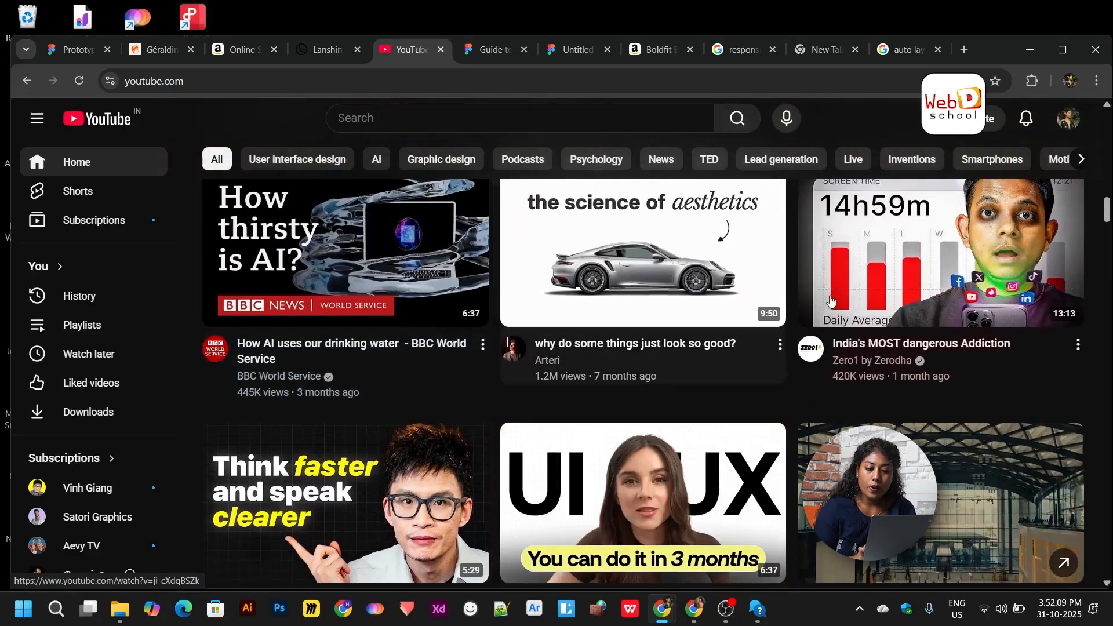
{"action": "scroll", "coordinate": [687, 297], "scroll_direction": "down", "scroll_amount": 2}
{"action": "scroll", "coordinate": [687, 297], "scroll_direction": "up", "scroll_amount": 3}
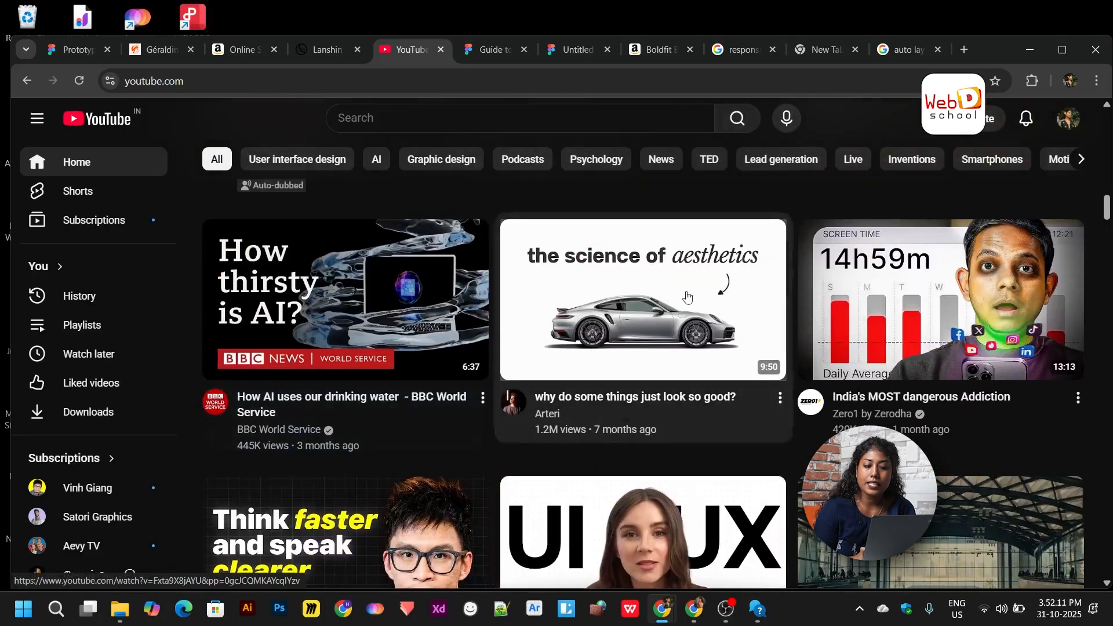
{"action": "mouse_move", "coordinate": [687, 297]}
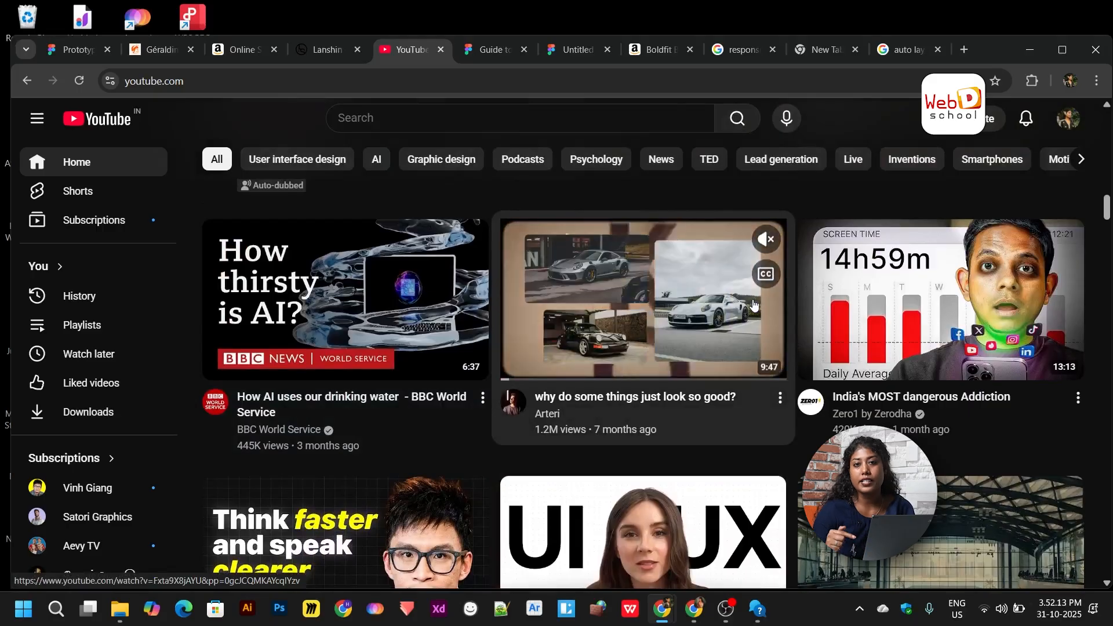
{"action": "left_click", "coordinate": [68, 53]}
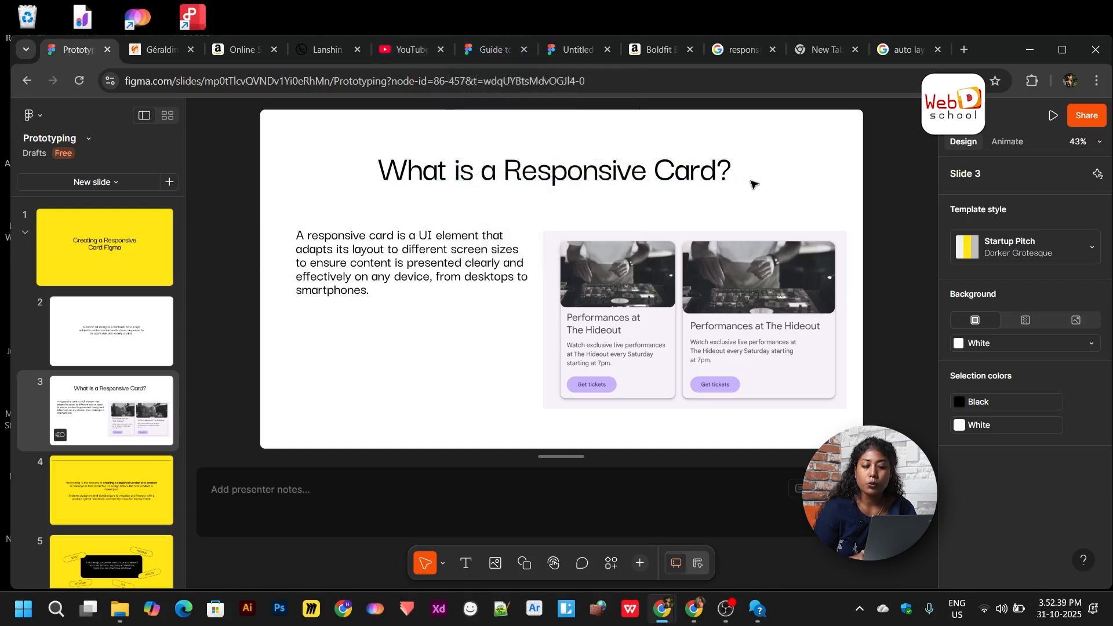
- In the Untitled design file, draw a 313×200 rectangle with the Rectangle tool
{"action": "left_click", "coordinate": [575, 57]}
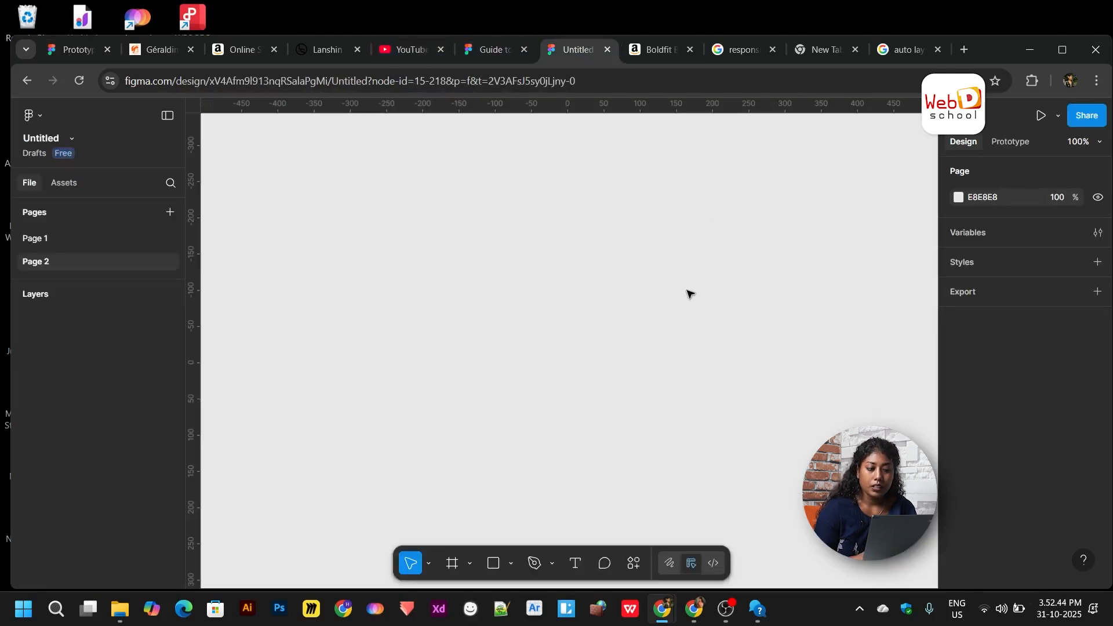
{"action": "scroll", "coordinate": [669, 289], "scroll_direction": "left", "scroll_amount": 1}
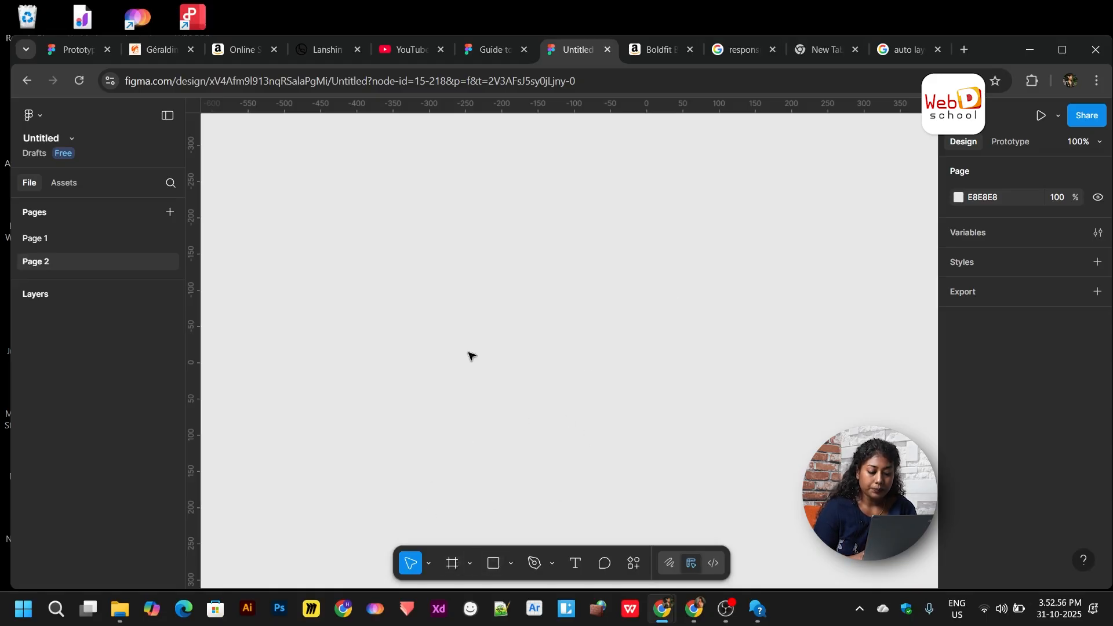
{"action": "left_click", "coordinate": [498, 570]}
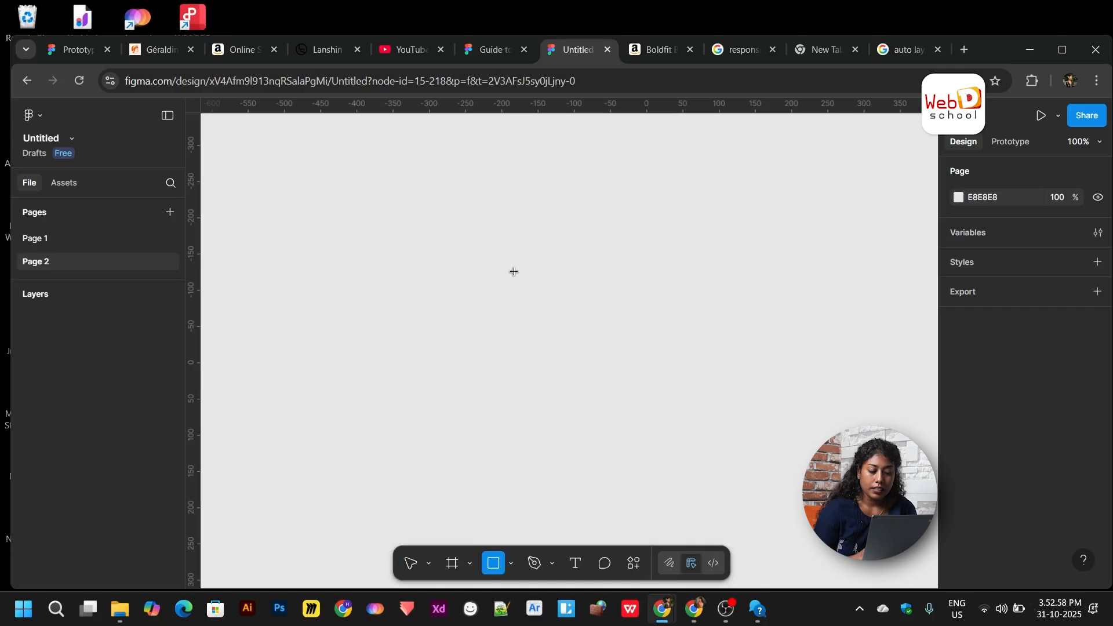
{"action": "mouse_move", "coordinate": [526, 259]}
{"action": "left_mouse_down"}
{"action": "mouse_move", "coordinate": [706, 380]}
{"action": "mouse_move", "coordinate": [754, 390]}
{"action": "mouse_move", "coordinate": [753, 404]}
{"action": "left_mouse_up"}
{"action": "scroll", "coordinate": [753, 388], "scroll_direction": "down", "scroll_amount": 2}
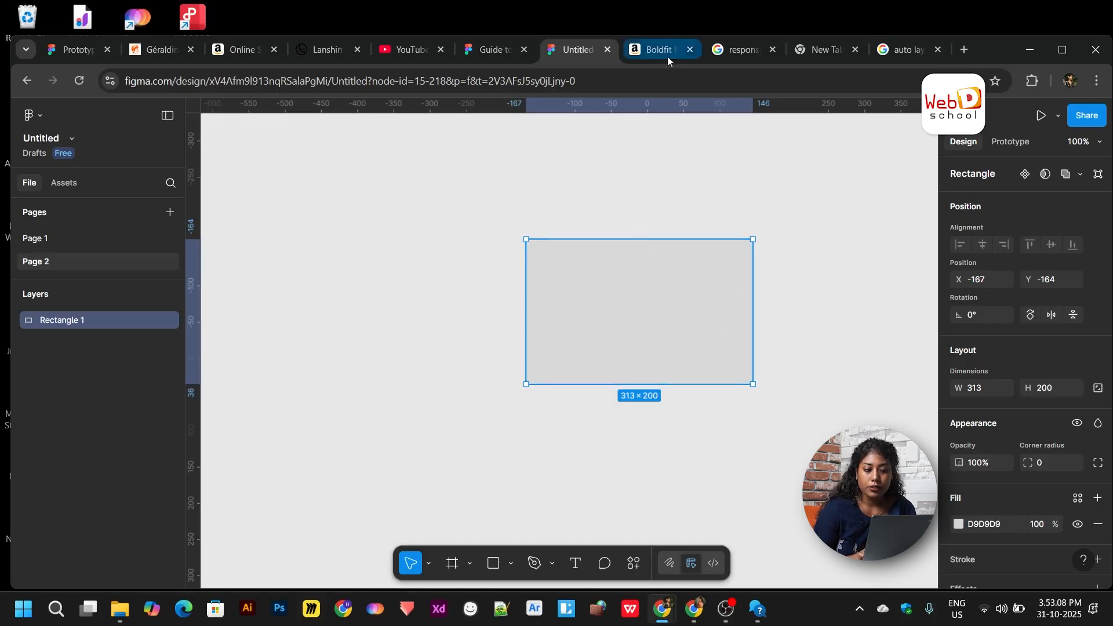
{"action": "left_click", "coordinate": [731, 51]}
- Search Amazon for 'football' and browse the results
{"action": "left_click", "coordinate": [820, 53]}
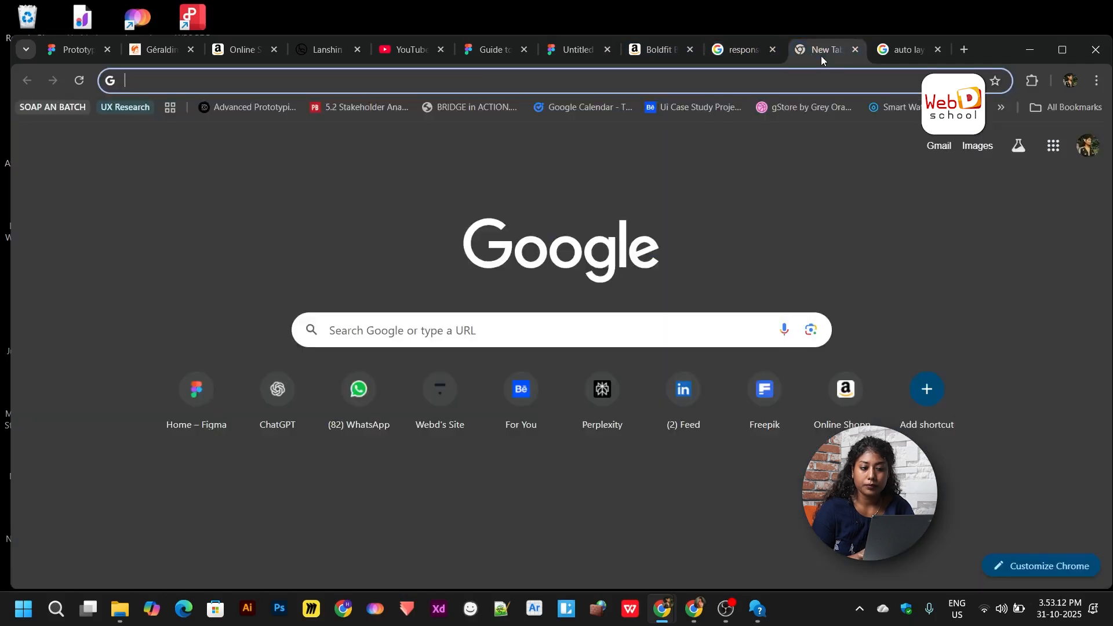
{"action": "left_click", "coordinate": [765, 80]}
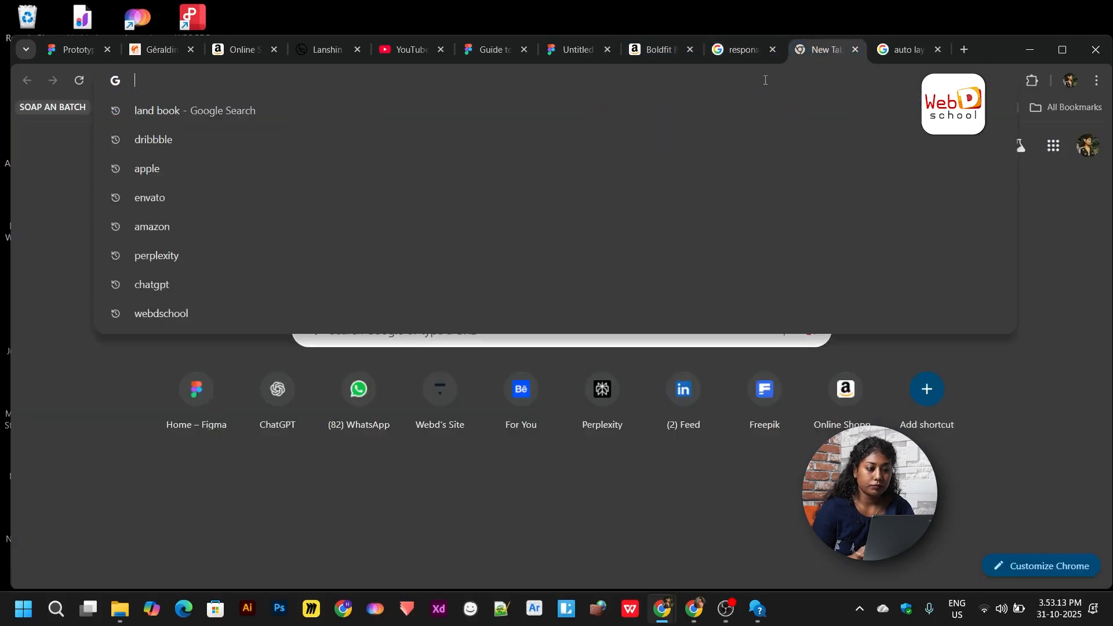
{"action": "left_click", "coordinate": [231, 51]}
{"action": "left_click", "coordinate": [450, 120]}
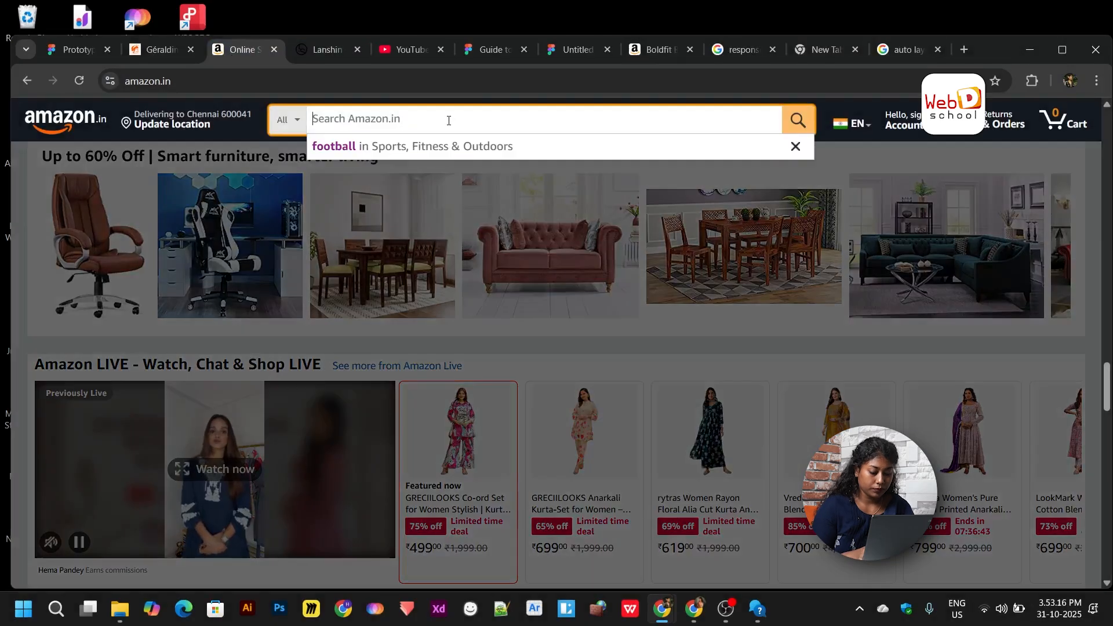
{"action": "type", "text": "football"}
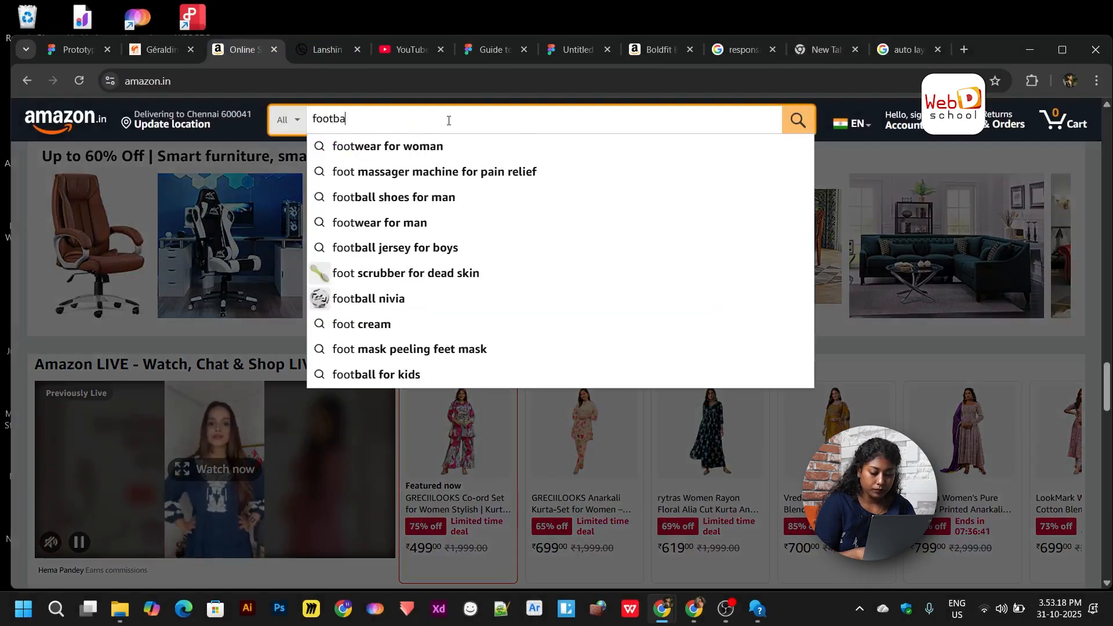
{"action": "key", "text": "Return"}
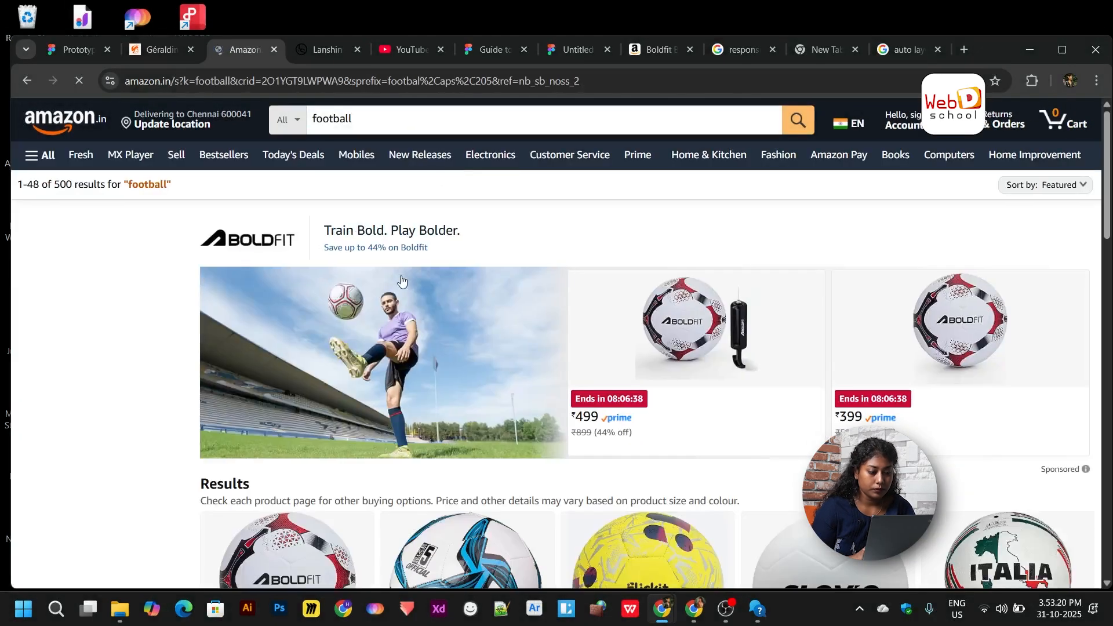
{"action": "scroll", "coordinate": [822, 377], "scroll_direction": "down", "scroll_amount": 5}
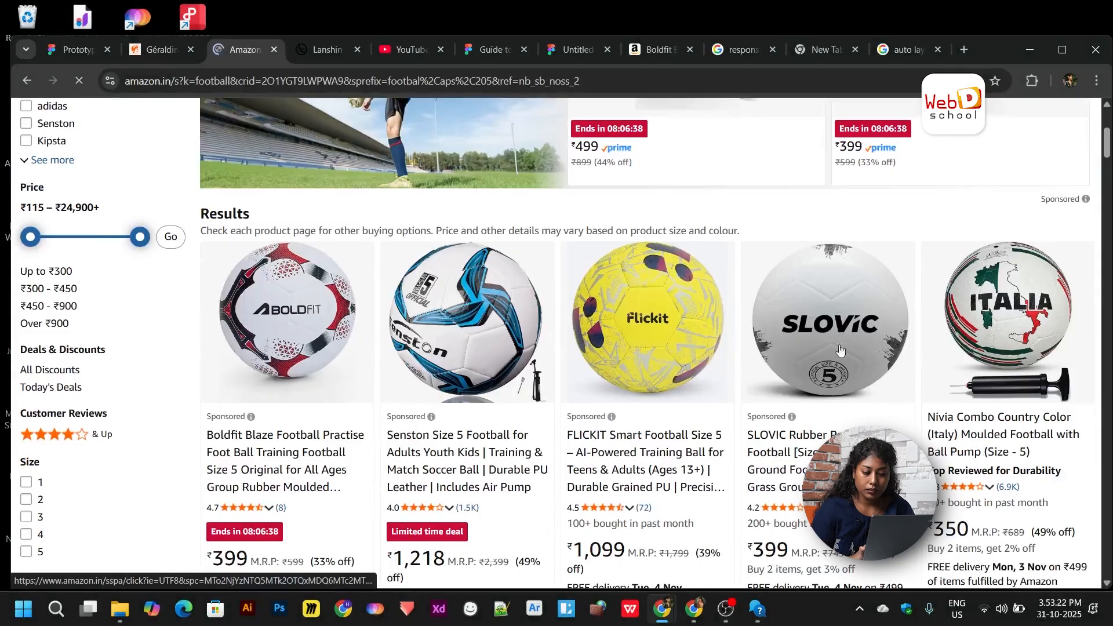
{"action": "scroll", "coordinate": [646, 380], "scroll_direction": "down", "scroll_amount": 1}
{"action": "left_click", "coordinate": [431, 345]}
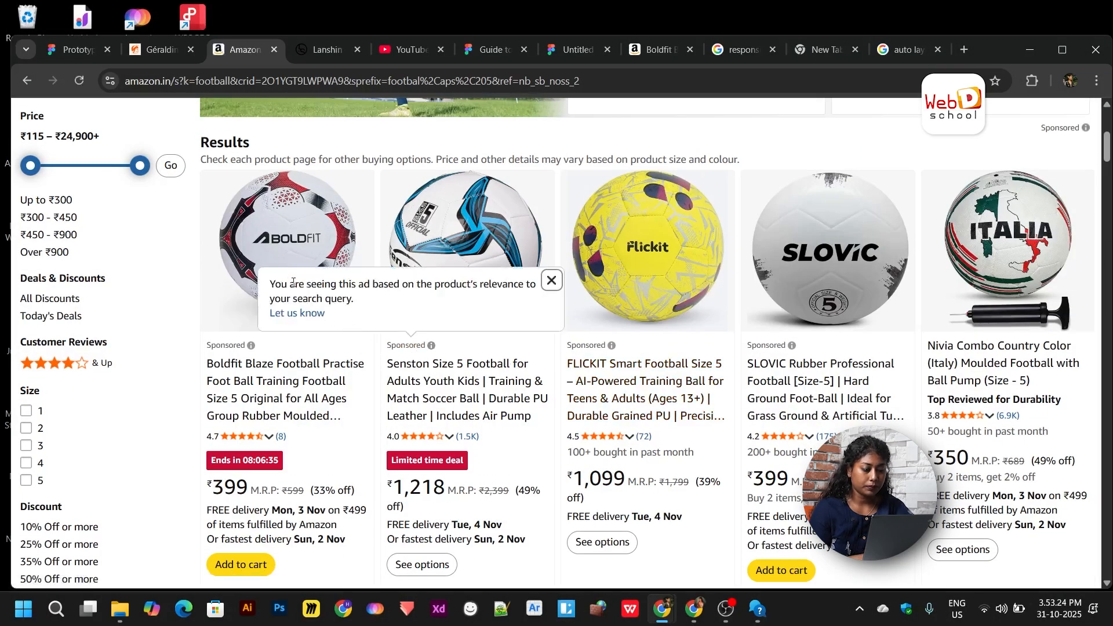
- Open the Boldfit Blaze football product, open its image in a new tab and copy it
{"action": "left_click", "coordinate": [280, 239]}
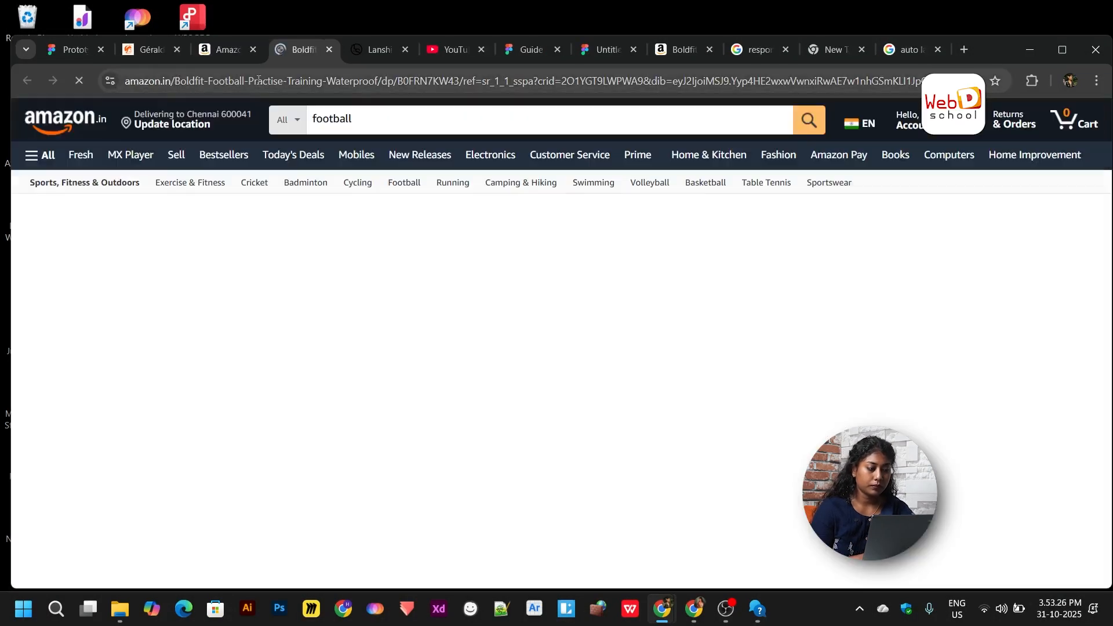
{"action": "scroll", "coordinate": [356, 414], "scroll_direction": "down", "scroll_amount": 1}
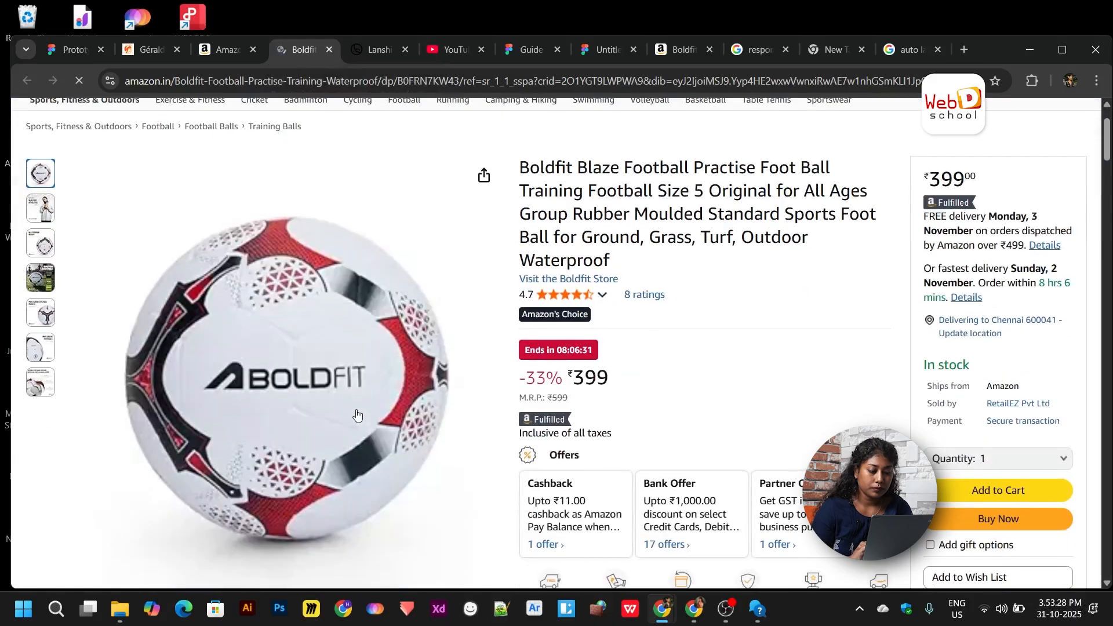
{"action": "right_click", "coordinate": [356, 414]}
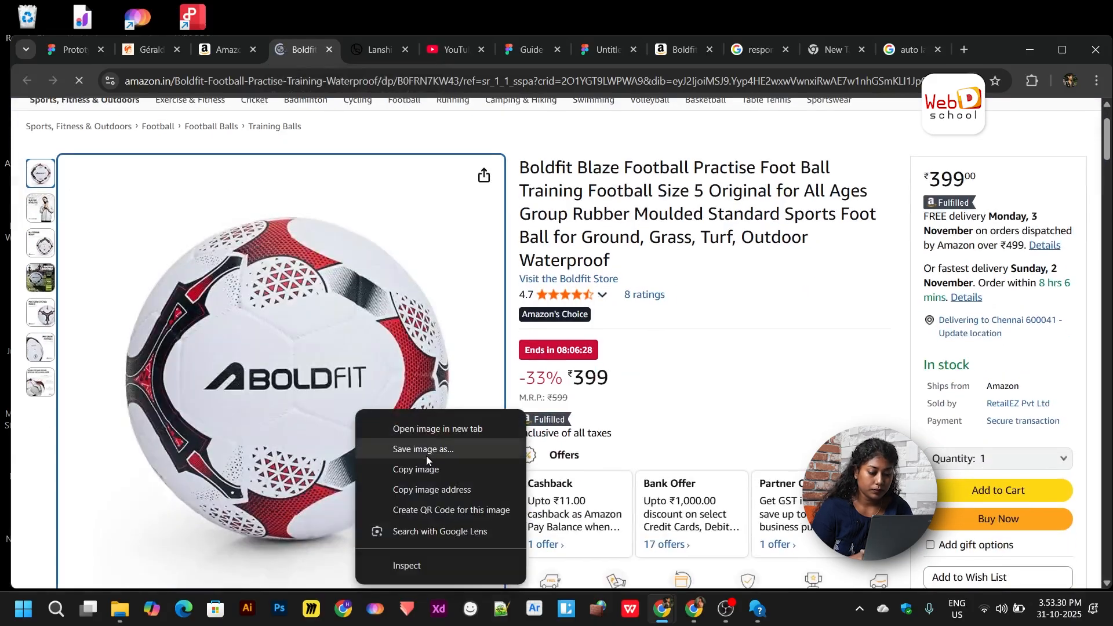
{"action": "left_click", "coordinate": [436, 436]}
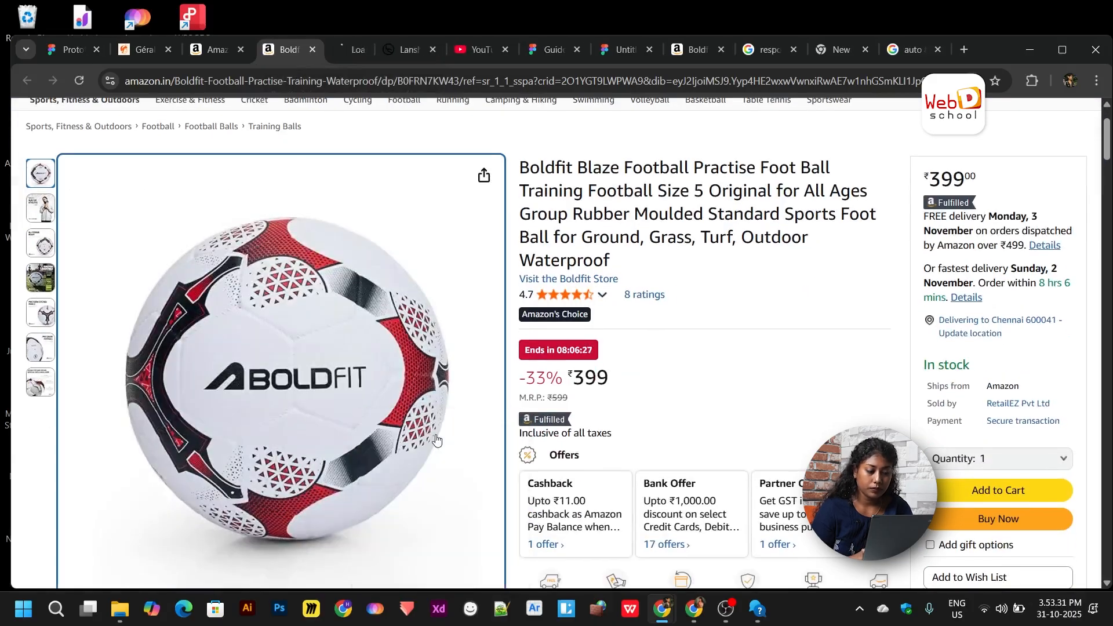
{"action": "left_click", "coordinate": [355, 53]}
{"action": "right_click", "coordinate": [579, 346]}
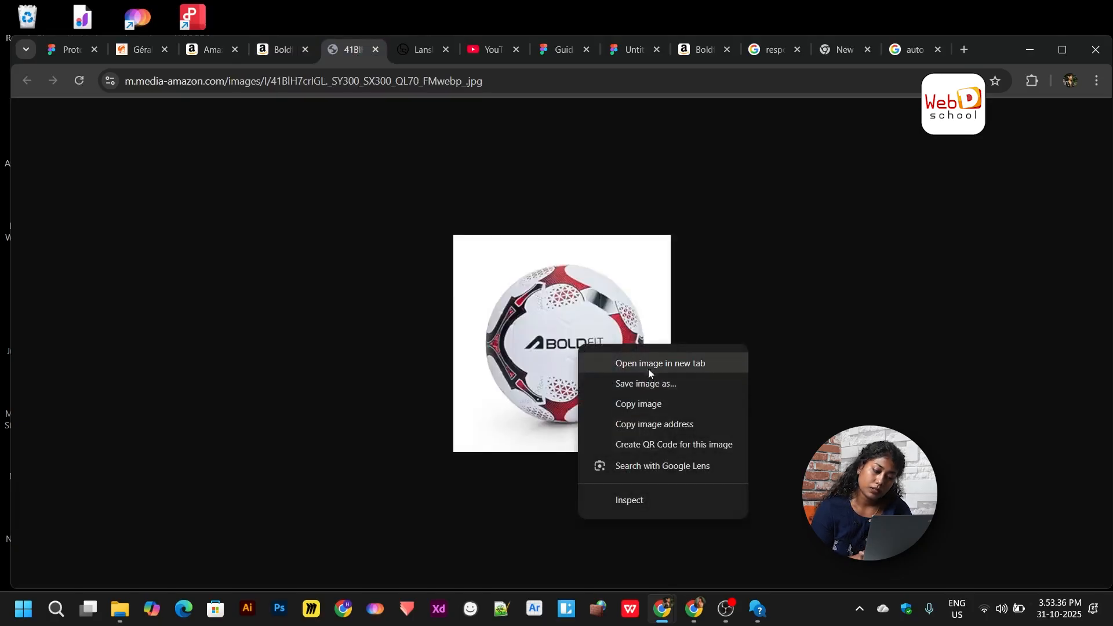
{"action": "left_click", "coordinate": [654, 404]}
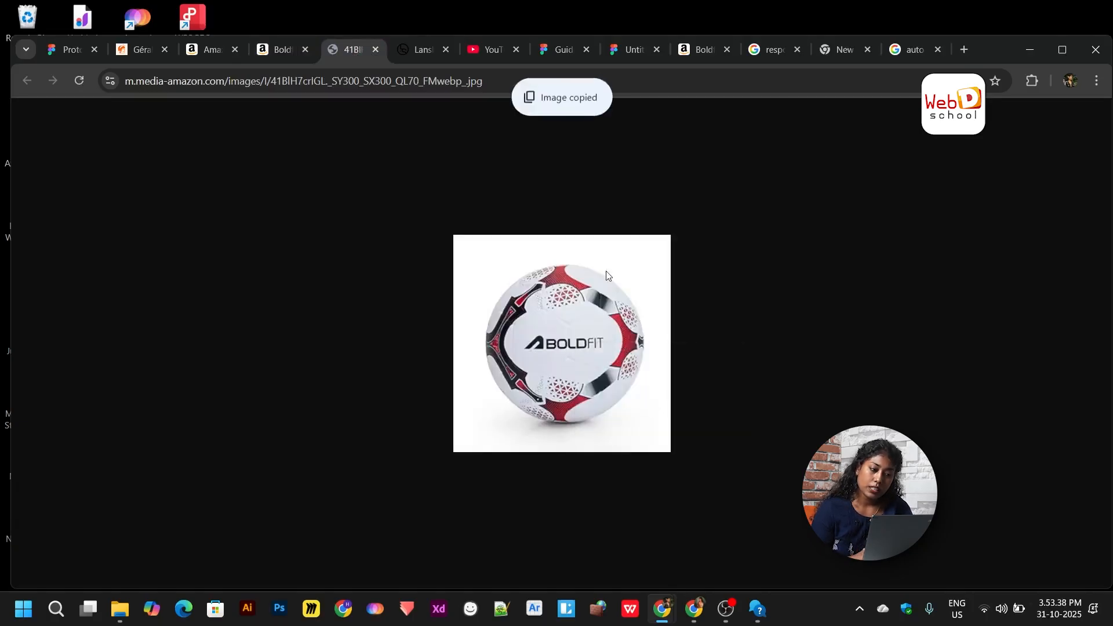
- Round the rectangle's corners to a radius of 14
{"action": "left_click", "coordinate": [603, 49]}
{"action": "scroll", "coordinate": [567, 341], "scroll_direction": "right", "scroll_amount": 2}
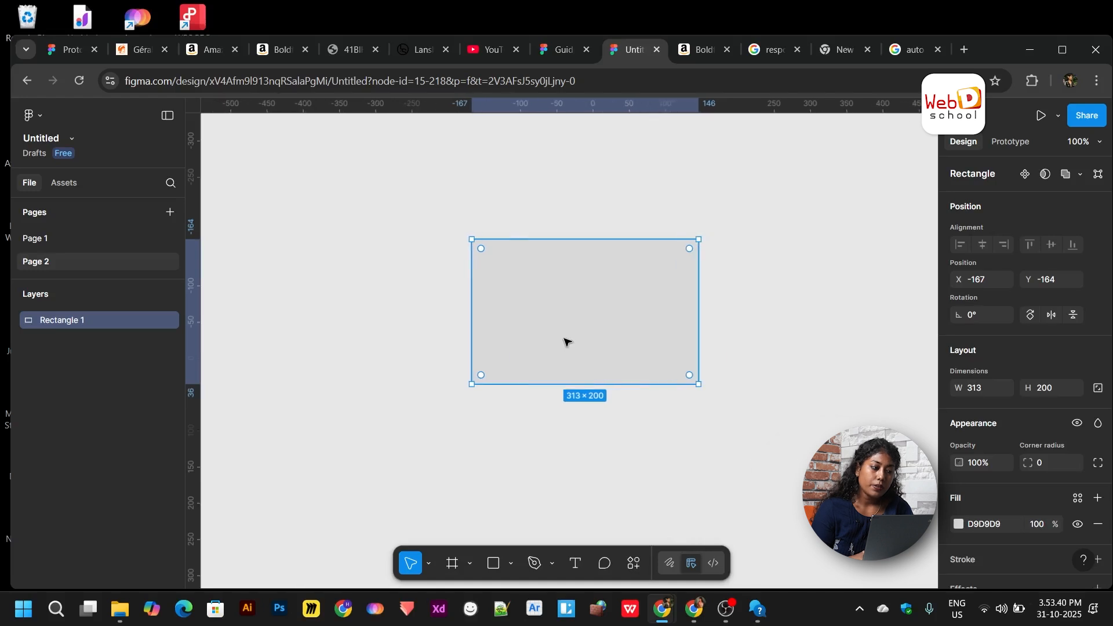
{"action": "mouse_move", "coordinate": [474, 260]}
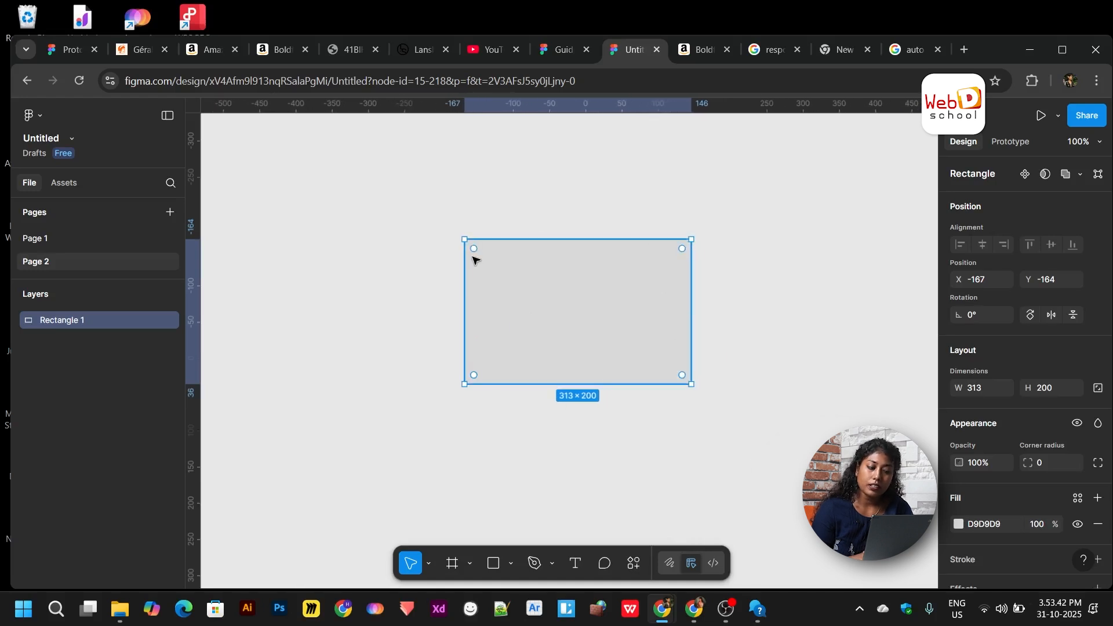
{"action": "left_click_drag", "start_coordinate": [480, 257], "coordinate": [482, 258]}
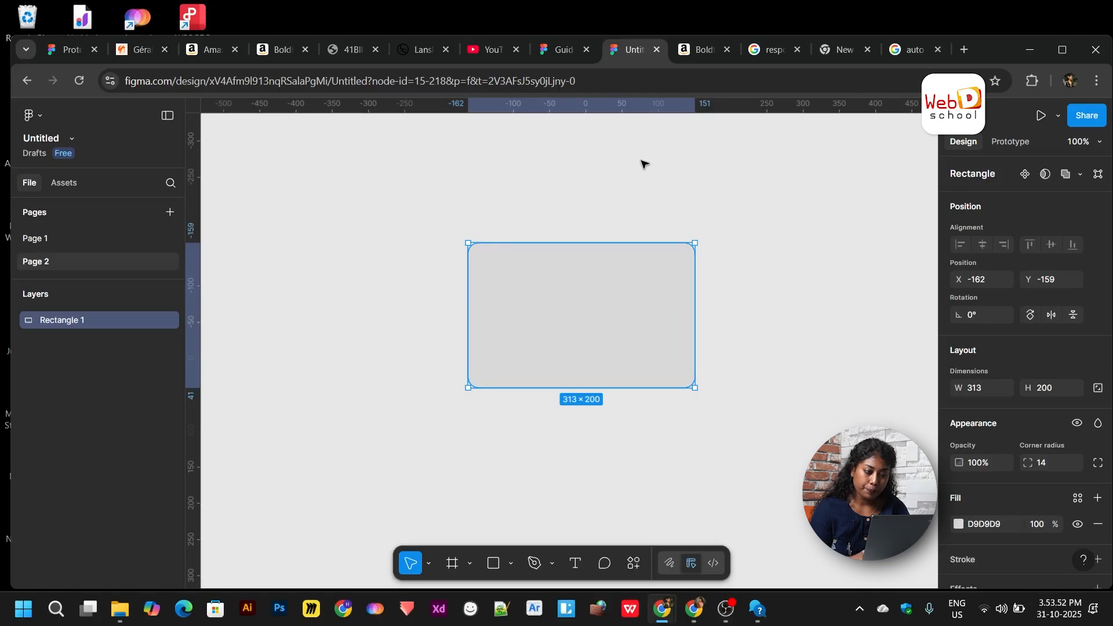
- Paste the BOLDFIT football image as the rectangle's fill and stretch it to 313×301
{"action": "key", "text": "ctrl+v"}
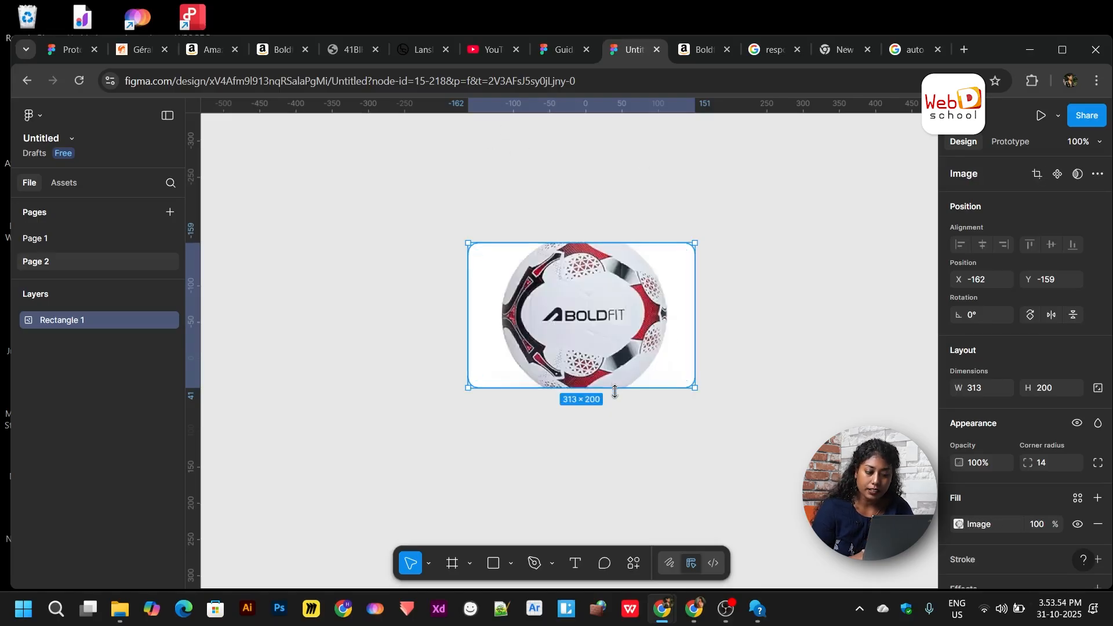
{"action": "left_click_drag", "start_coordinate": [615, 390], "coordinate": [615, 461]}
{"action": "scroll", "coordinate": [615, 462], "scroll_direction": "down", "scroll_amount": 3}
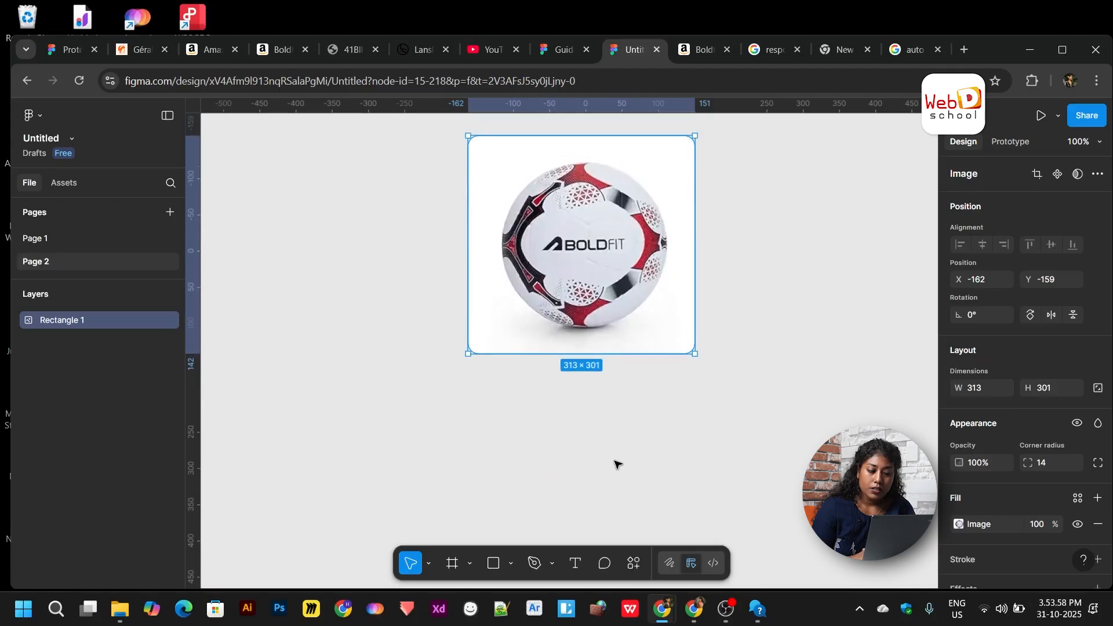
{"action": "left_click", "coordinate": [617, 464]}
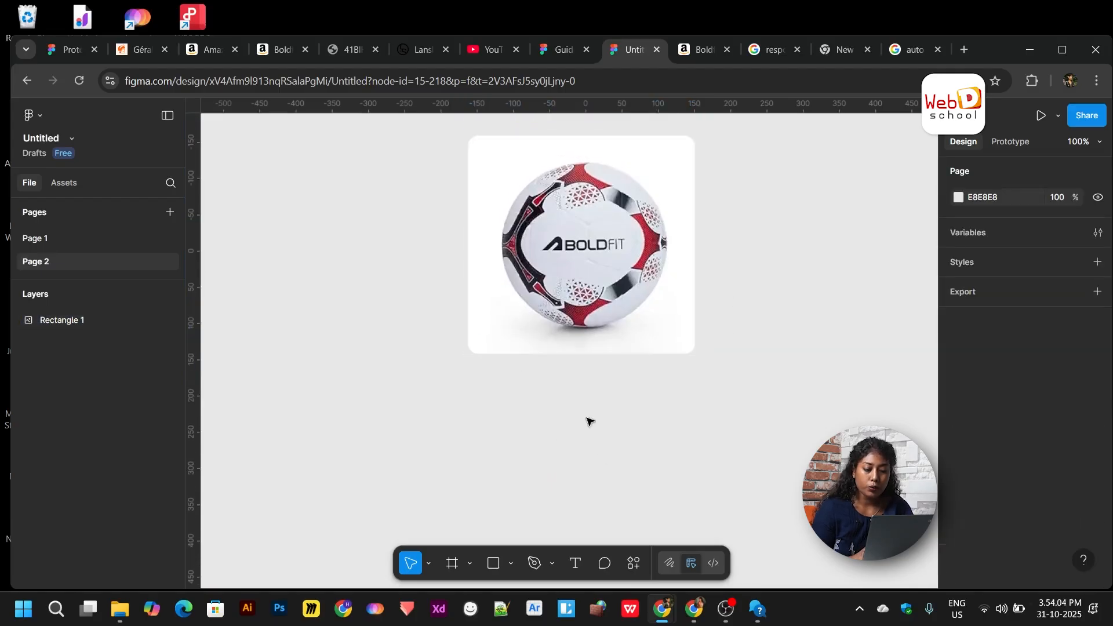
{"action": "scroll", "coordinate": [589, 420], "scroll_direction": "down", "scroll_amount": 1}
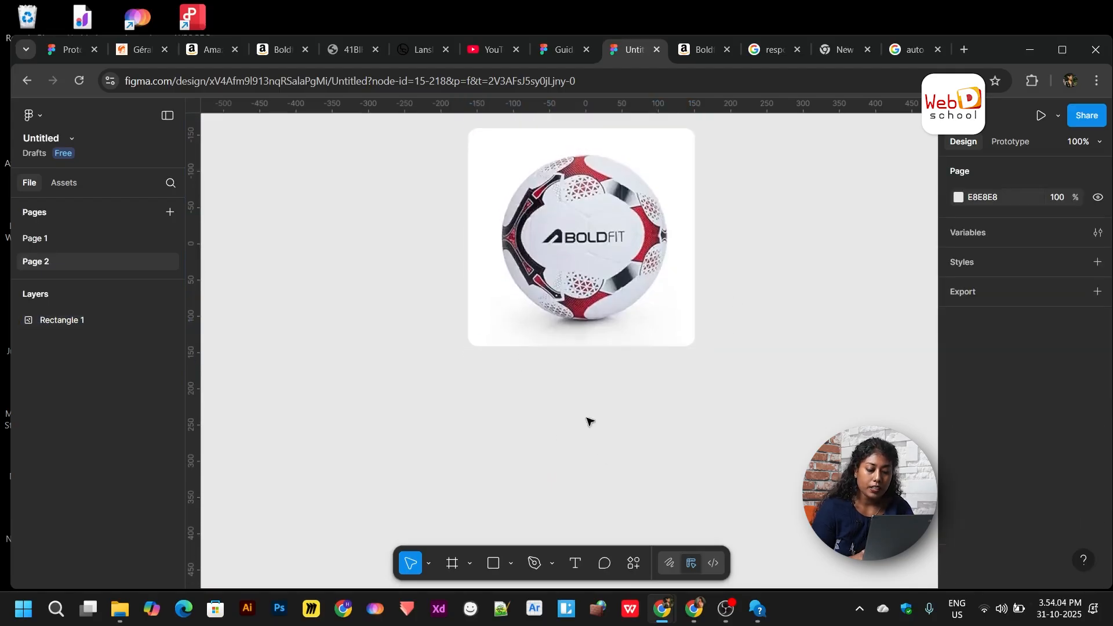
- Add a 'Boldfit Blaze Football' title from Amazon below the image, aligned to its left edge
{"action": "left_click", "coordinate": [494, 370]}
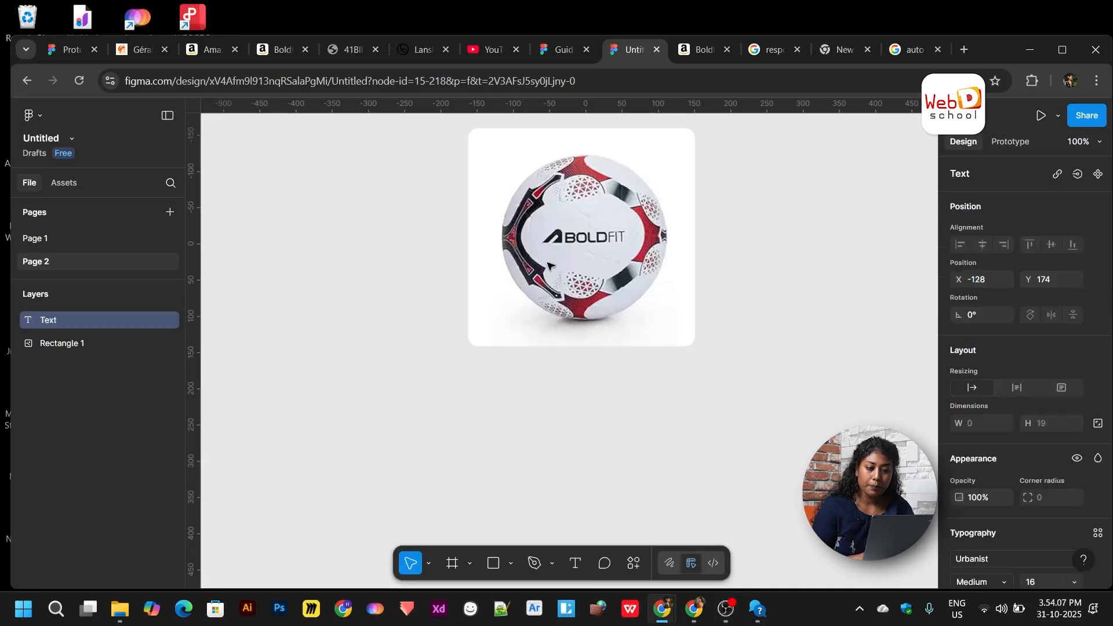
{"action": "left_click", "coordinate": [701, 51]}
{"action": "left_click_drag", "start_coordinate": [525, 206], "coordinate": [690, 219]}
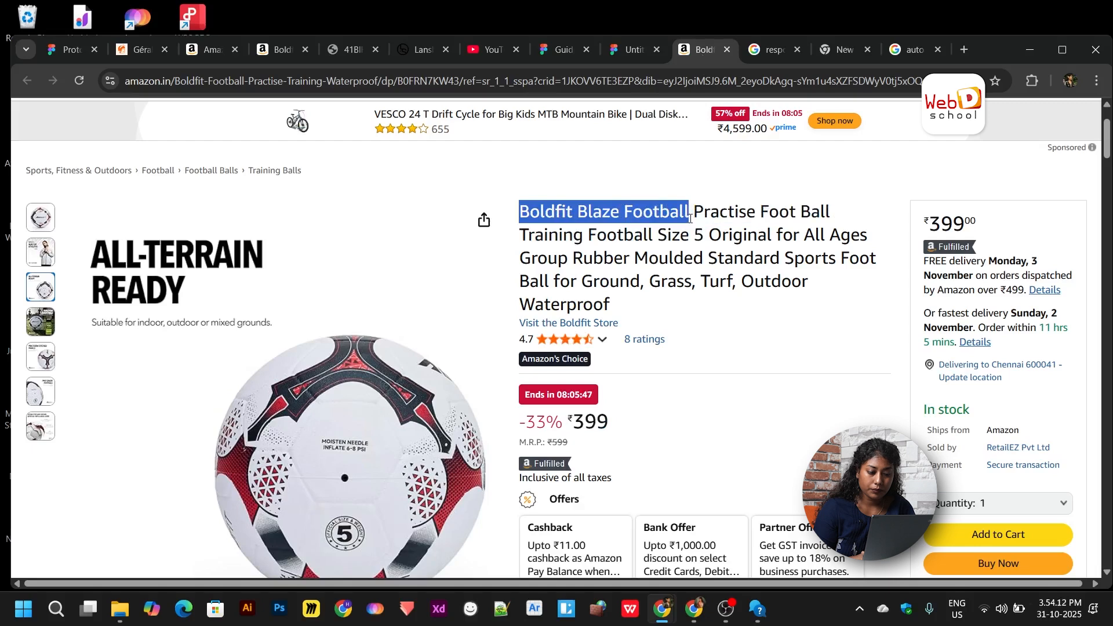
{"action": "left_click", "coordinate": [623, 51]}
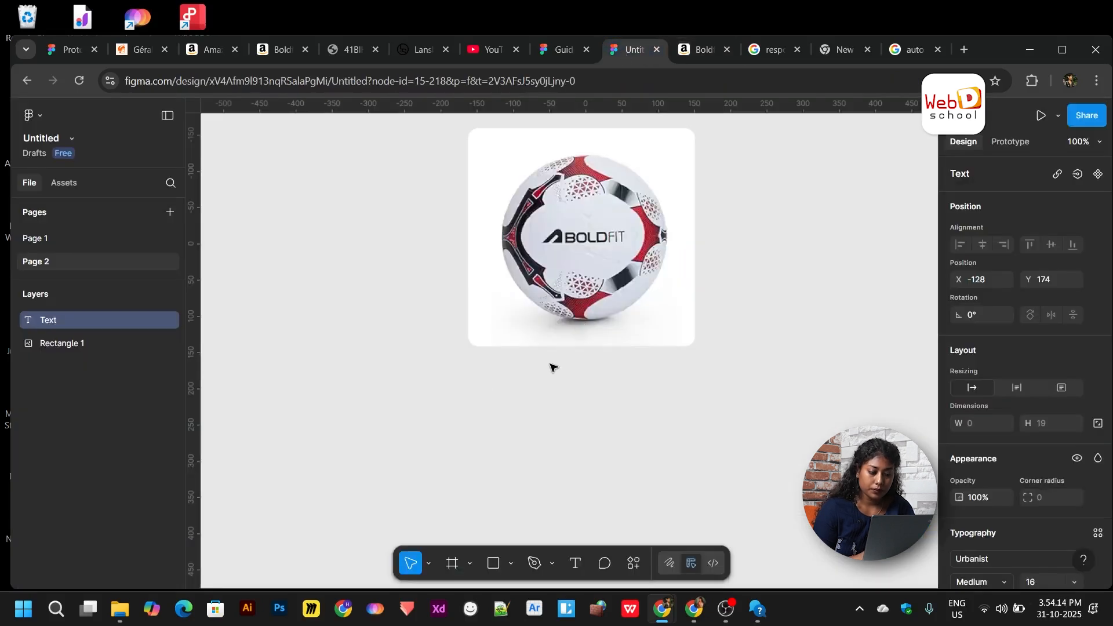
{"action": "key", "text": "ctrl+v"}
{"action": "key", "text": "Escape"}
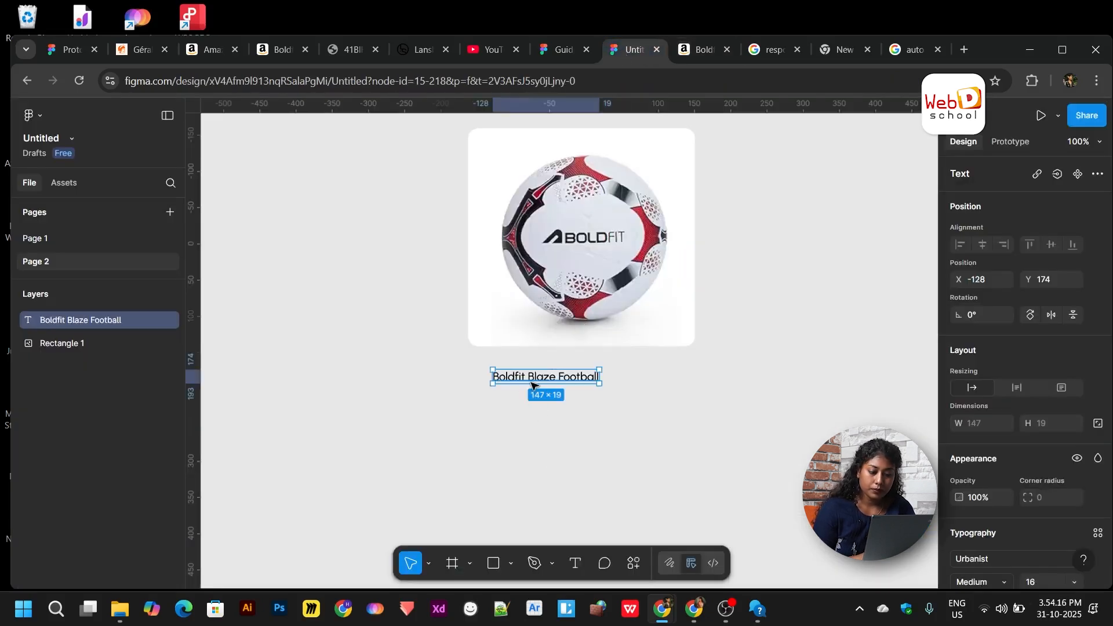
{"action": "left_click_drag", "start_coordinate": [521, 382], "coordinate": [508, 377]}
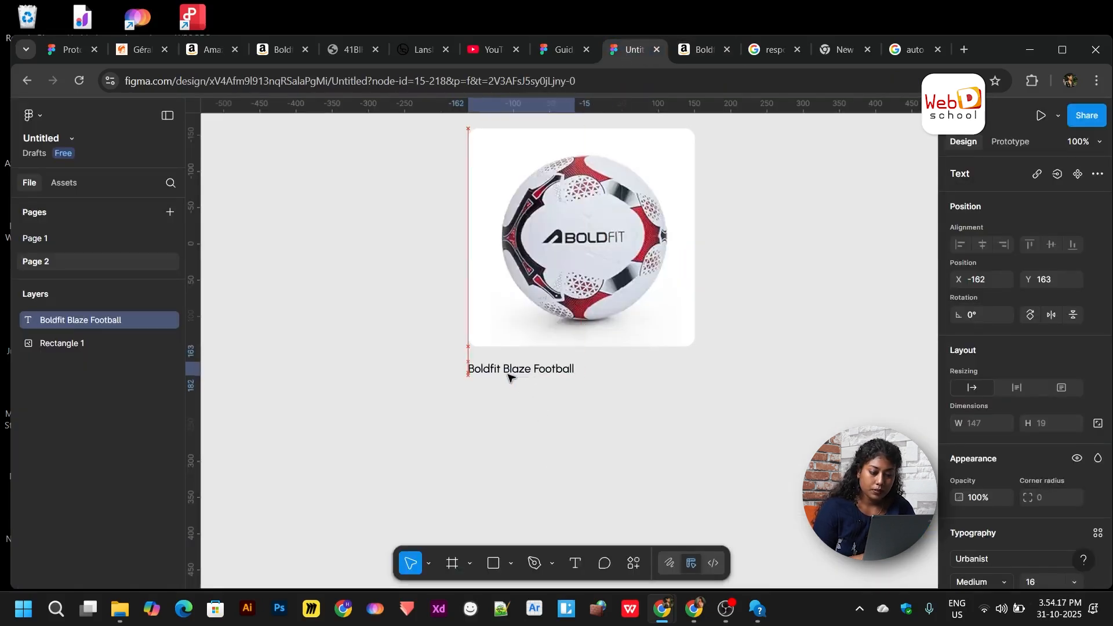
- Make the title Bold and scale it up 1.41x to 214×27
{"action": "scroll", "coordinate": [1001, 516], "scroll_direction": "down", "scroll_amount": 2}
{"action": "left_click", "coordinate": [993, 506]}
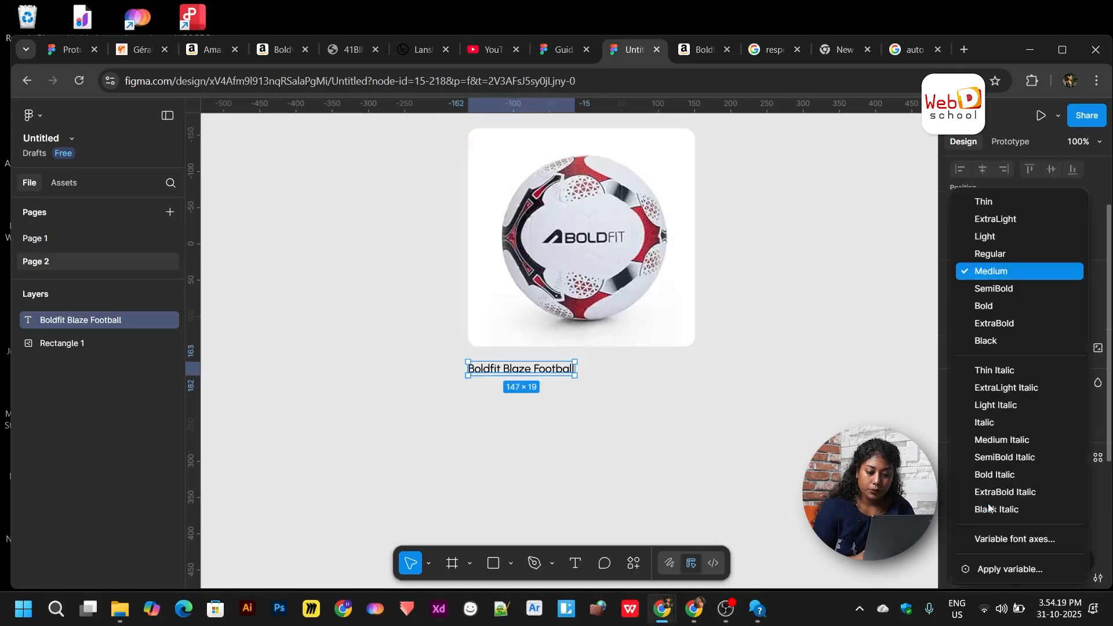
{"action": "left_click", "coordinate": [996, 308]}
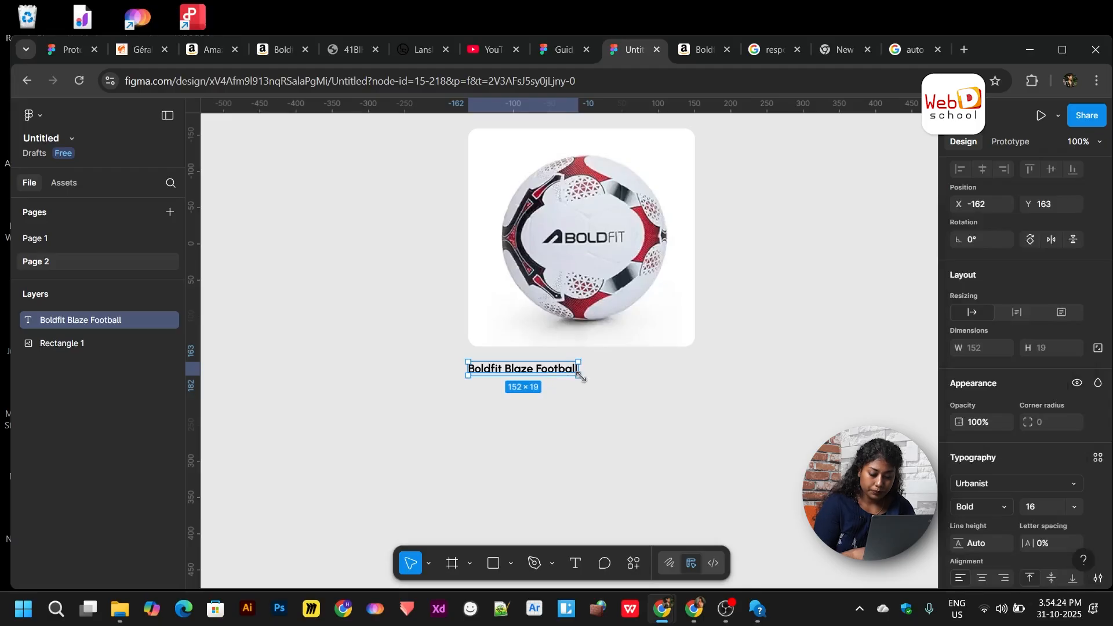
{"action": "key", "text": "k"}
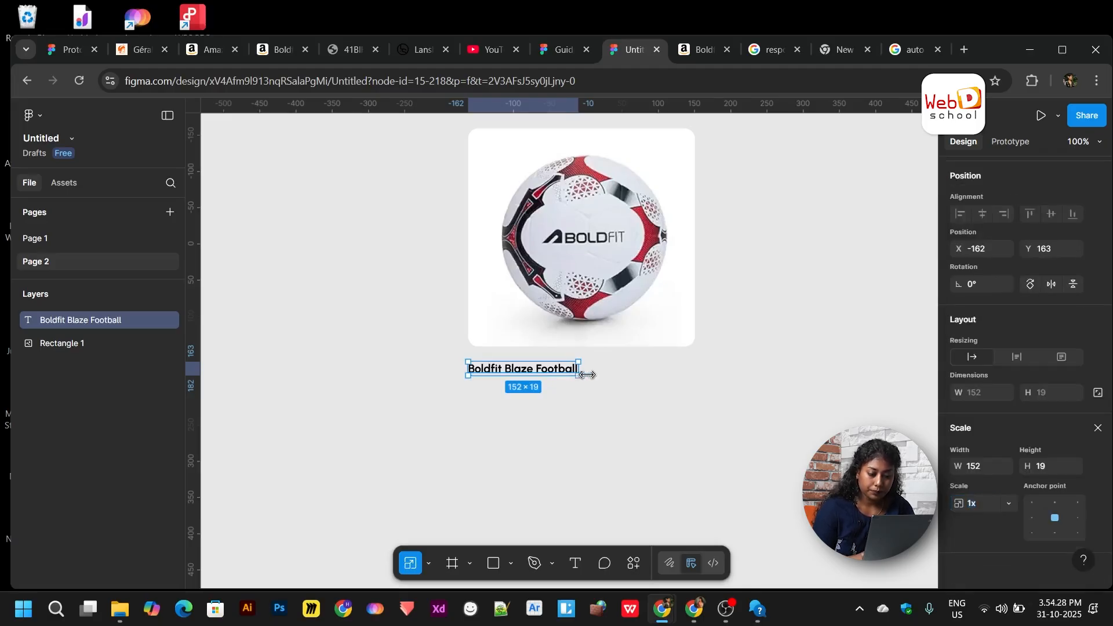
{"action": "left_click_drag", "start_coordinate": [587, 375], "coordinate": [627, 393]}
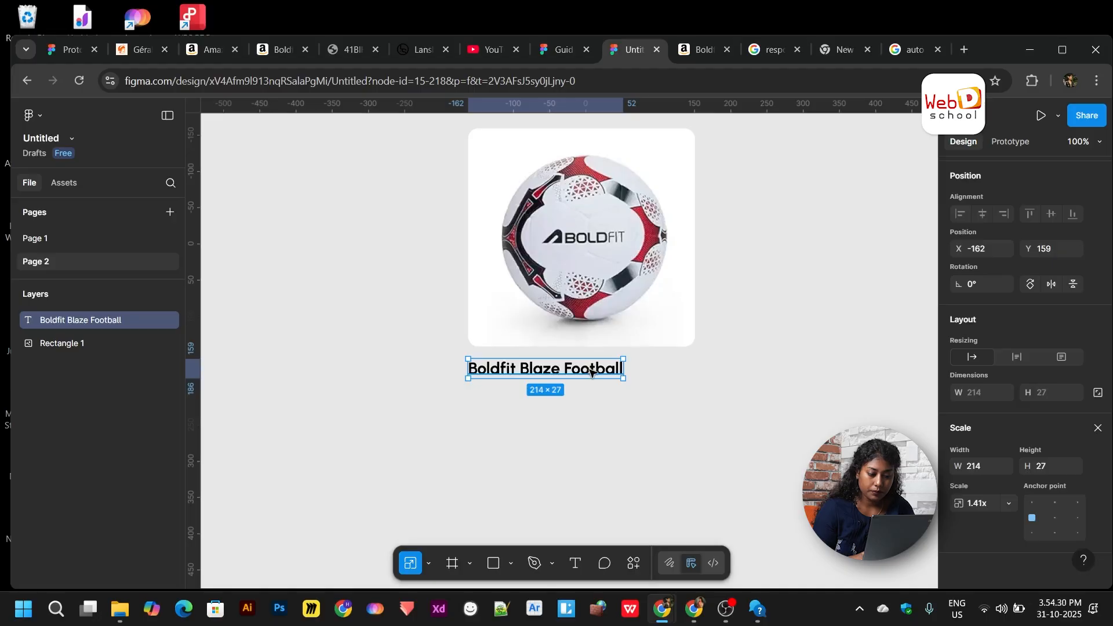
{"action": "left_click", "coordinate": [688, 412]}
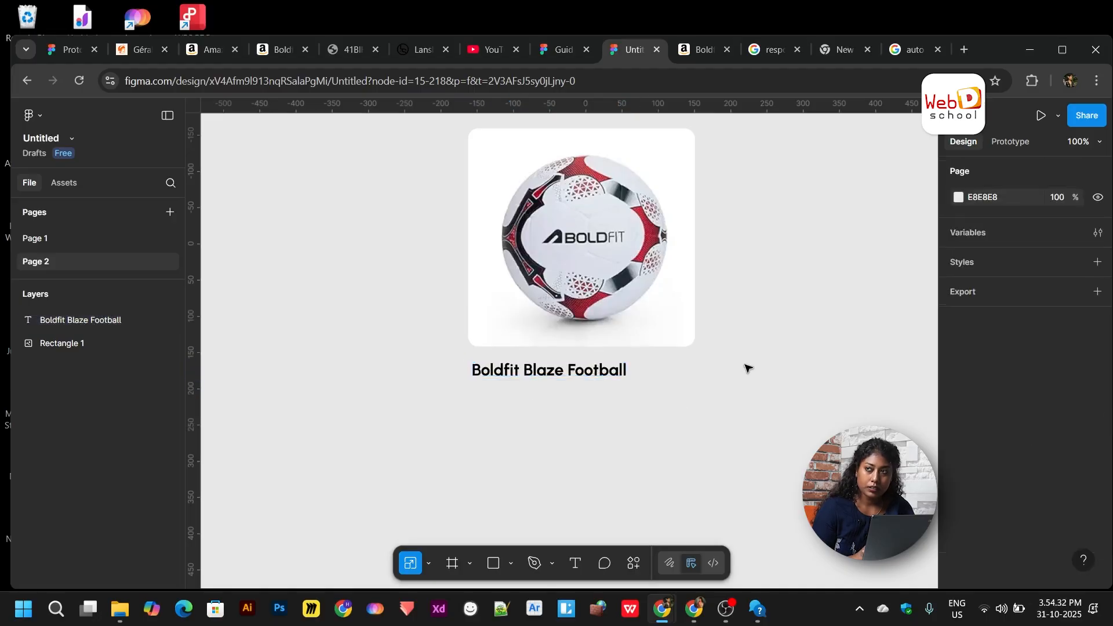
{"action": "left_click", "coordinate": [761, 50]}
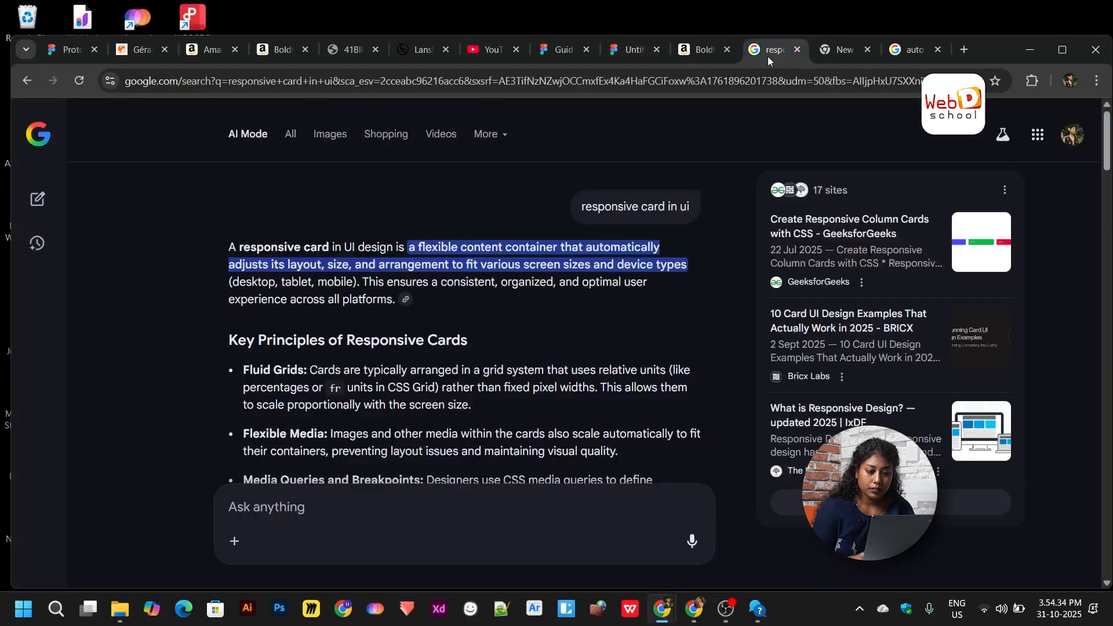
- Select the Boldfit product title text from 'Size 5' through 'Waterproof' on Amazon
{"action": "left_click", "coordinate": [713, 50]}
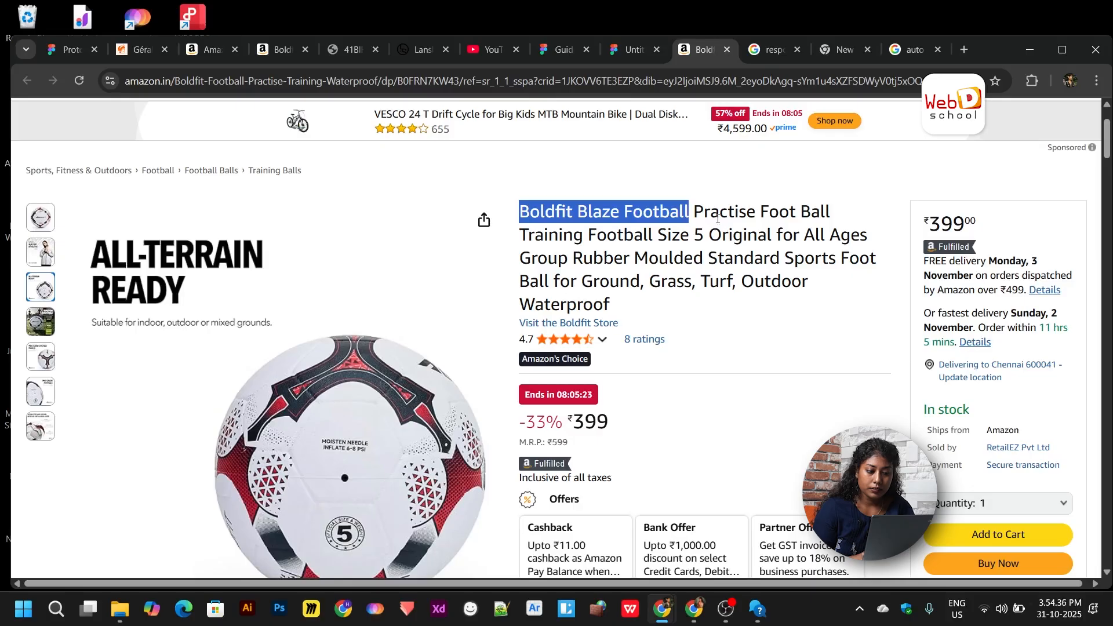
{"action": "left_click", "coordinate": [695, 211]}
{"action": "scroll", "coordinate": [695, 212], "scroll_direction": "down", "scroll_amount": 1}
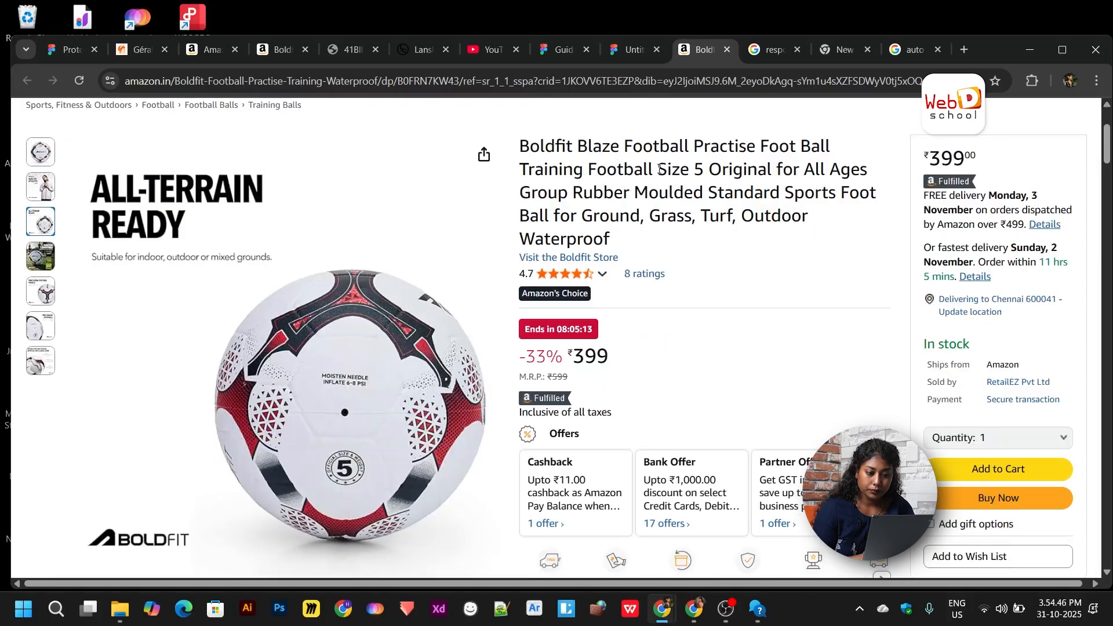
{"action": "left_click_drag", "start_coordinate": [658, 169], "coordinate": [641, 239]}
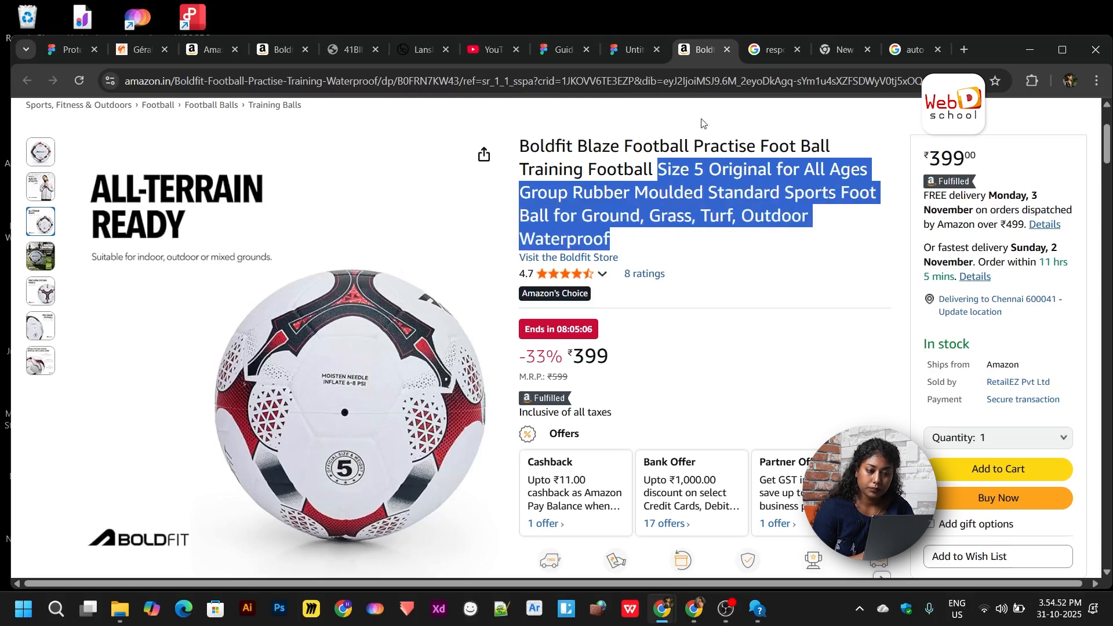
{"action": "left_click", "coordinate": [633, 50]}
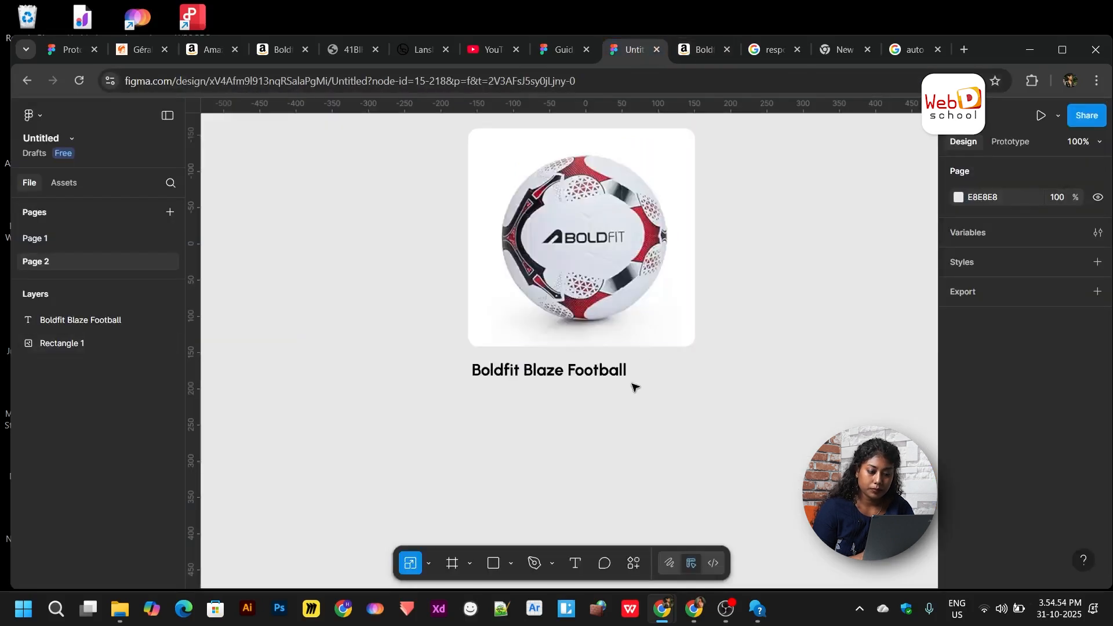
- Copy the title 40 px below, paste the Amazon description into it, and narrow it to wrap
{"action": "left_click", "coordinate": [583, 374]}
{"action": "left_click_drag", "start_coordinate": [583, 371], "coordinate": [582, 400]}
{"action": "double_click", "coordinate": [581, 400]}
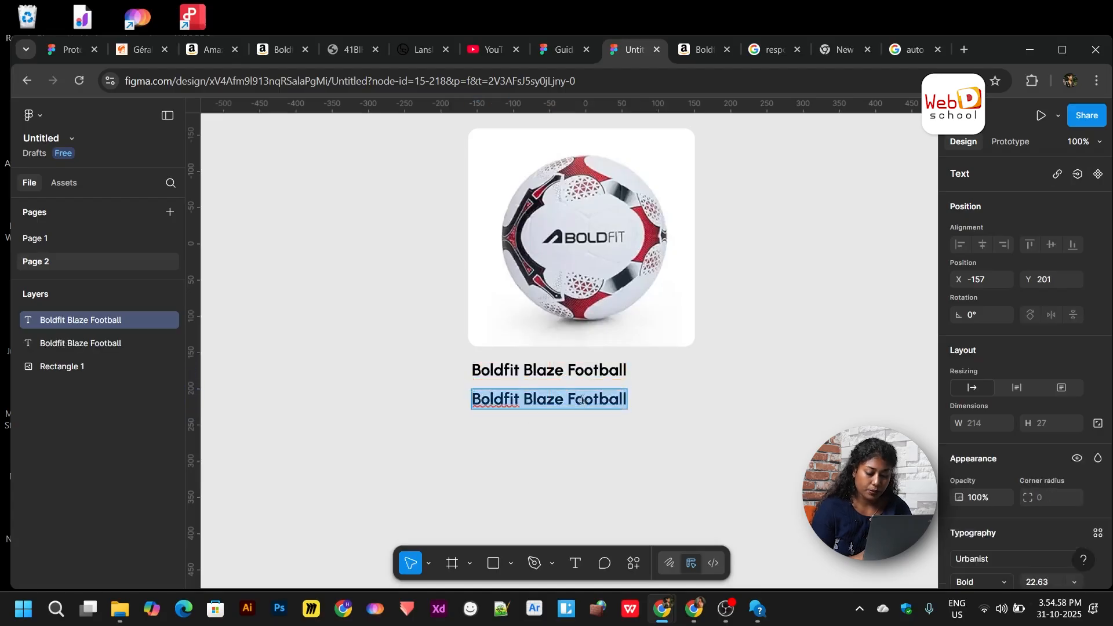
{"action": "key", "text": "ctrl+v"}
{"action": "key", "text": "Escape"}
{"action": "scroll", "coordinate": [667, 472], "scroll_direction": "down", "scroll_amount": 3}
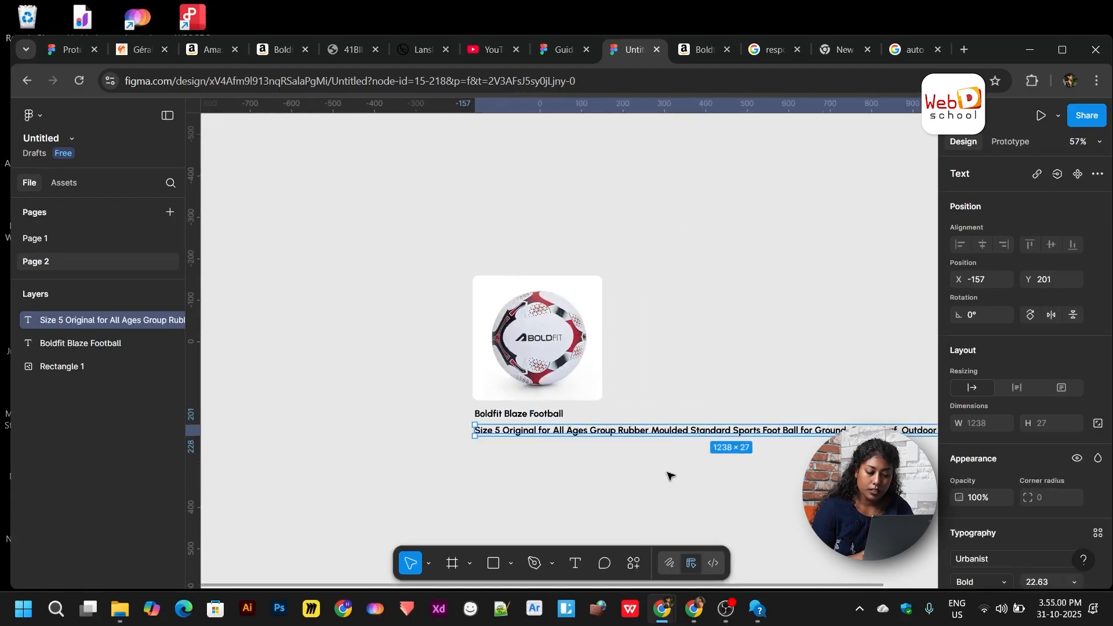
{"action": "scroll", "coordinate": [670, 476], "scroll_direction": "right", "scroll_amount": 3}
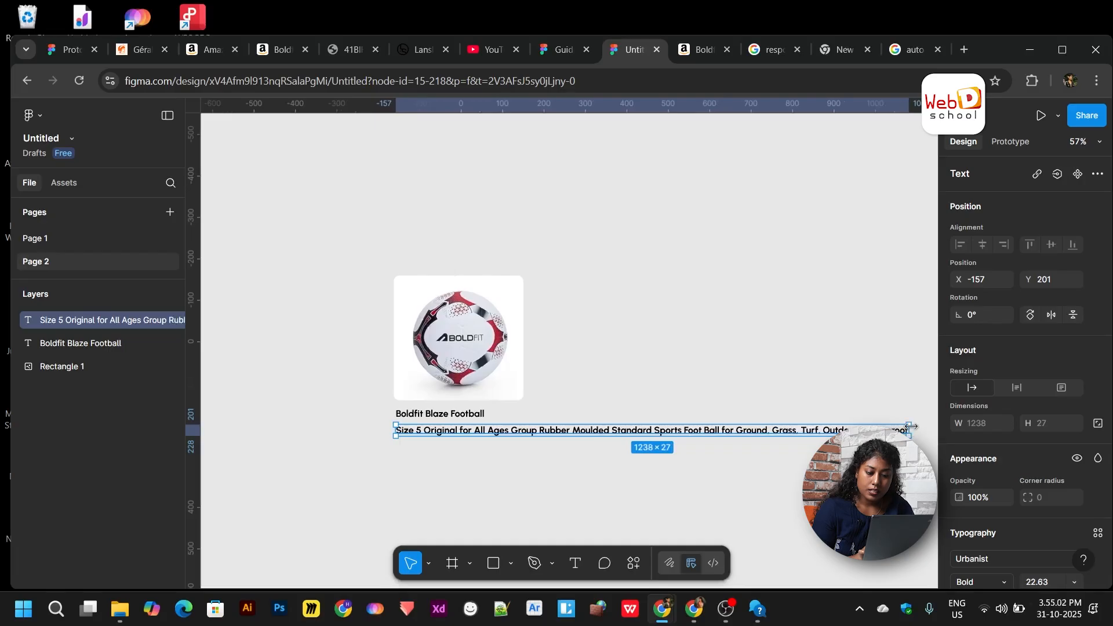
{"action": "left_click_drag", "start_coordinate": [911, 427], "coordinate": [544, 425]}
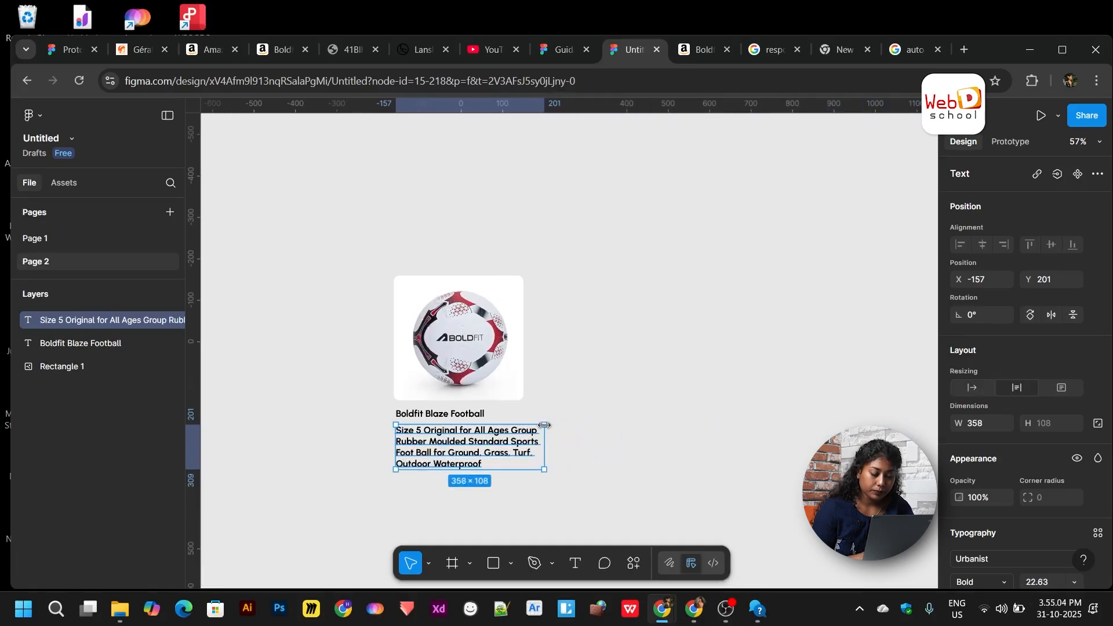
{"action": "scroll", "coordinate": [544, 426], "scroll_direction": "up", "scroll_amount": 5}
- Delete the extra words 'Original' through 'Standard' from the description text
{"action": "double_click", "coordinate": [541, 434]}
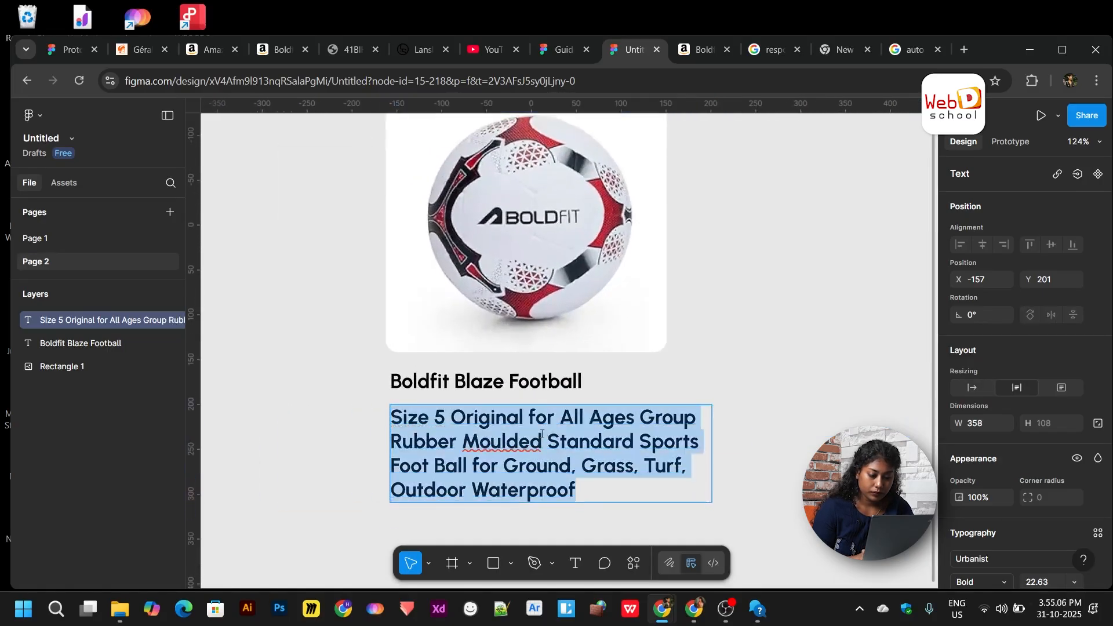
{"action": "left_click", "coordinate": [579, 495]}
{"action": "key", "text": "shift+Left"}
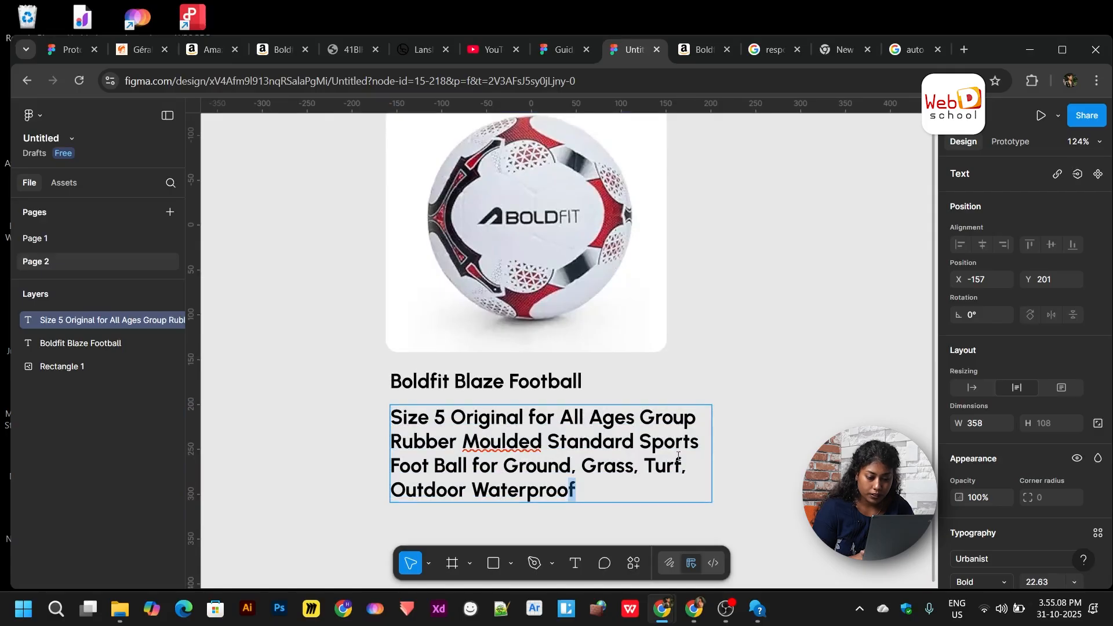
{"action": "left_click_drag", "start_coordinate": [639, 442], "coordinate": [511, 427]}
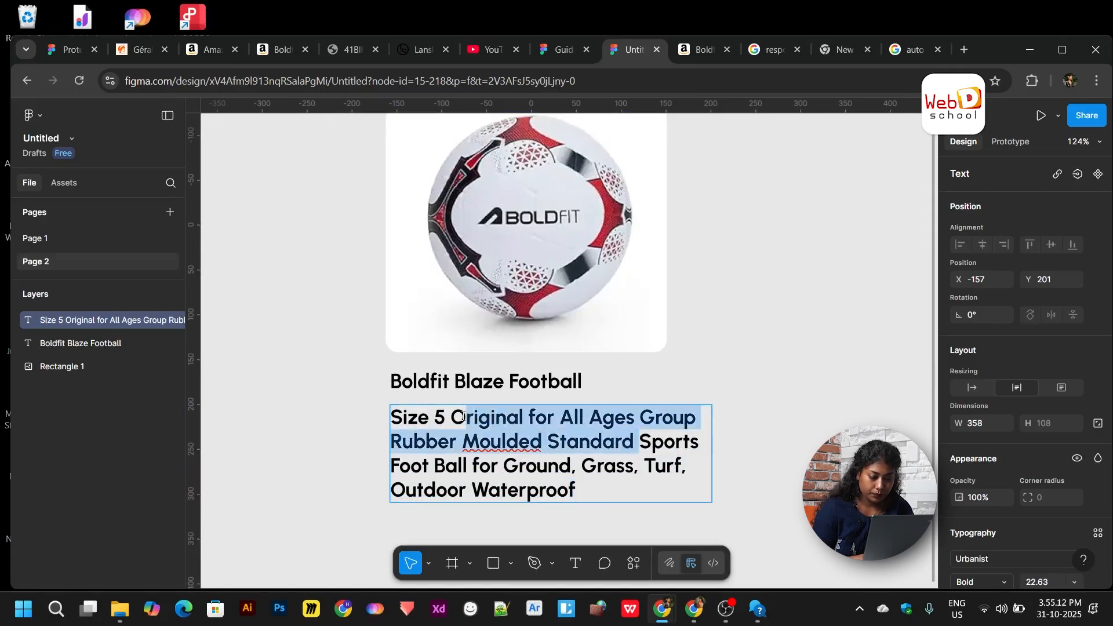
{"action": "key", "text": "BackSpace"}
{"action": "key", "text": "BackSpace"}
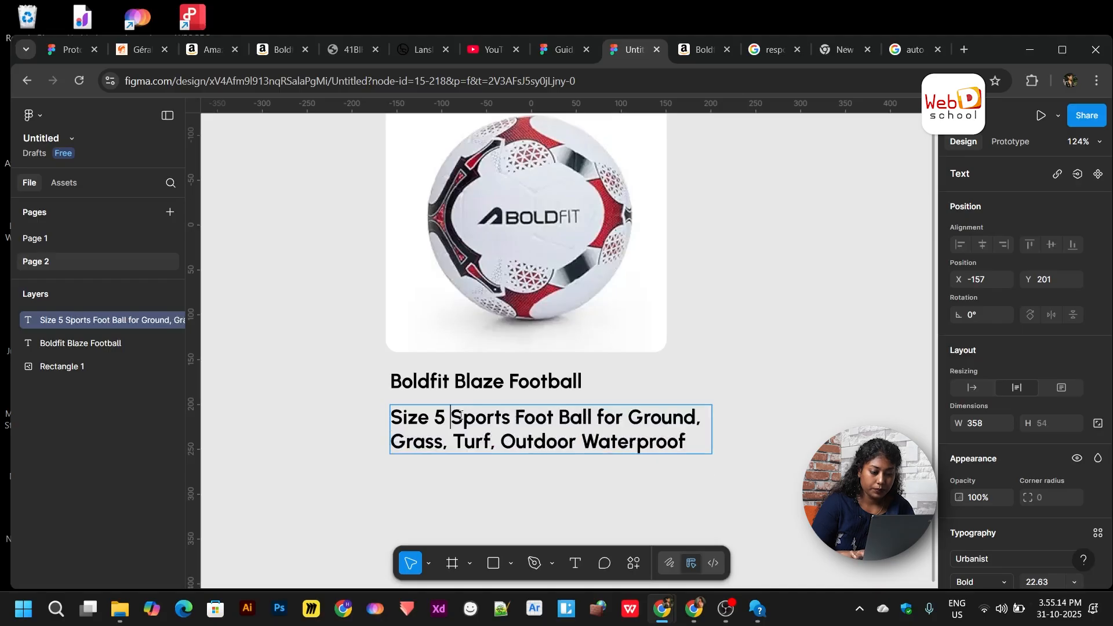
{"action": "key", "text": "Escape"}
- Set the description to Regular weight at font size 16.63
{"action": "scroll", "coordinate": [594, 401], "scroll_direction": "left", "scroll_amount": 2}
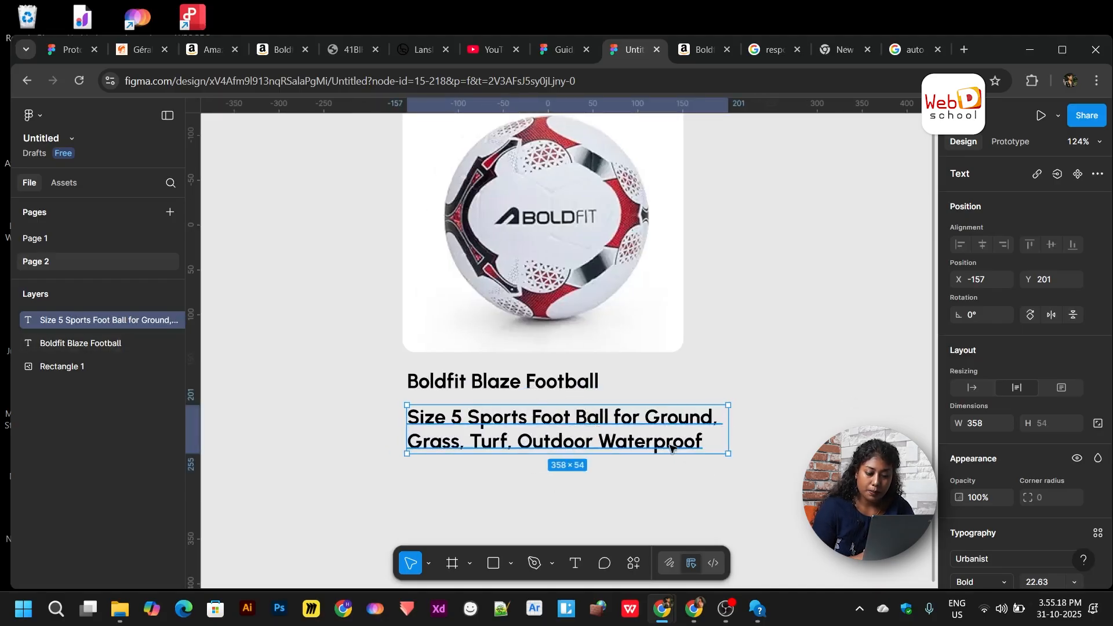
{"action": "scroll", "coordinate": [1014, 529], "scroll_direction": "down", "scroll_amount": 3}
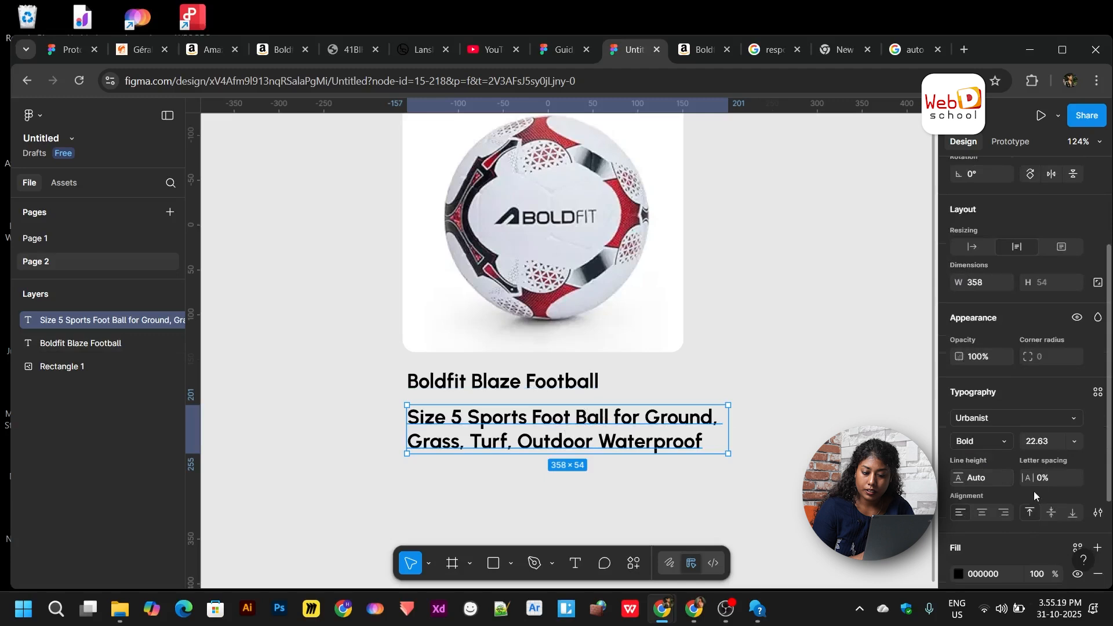
{"action": "left_click", "coordinate": [975, 441]}
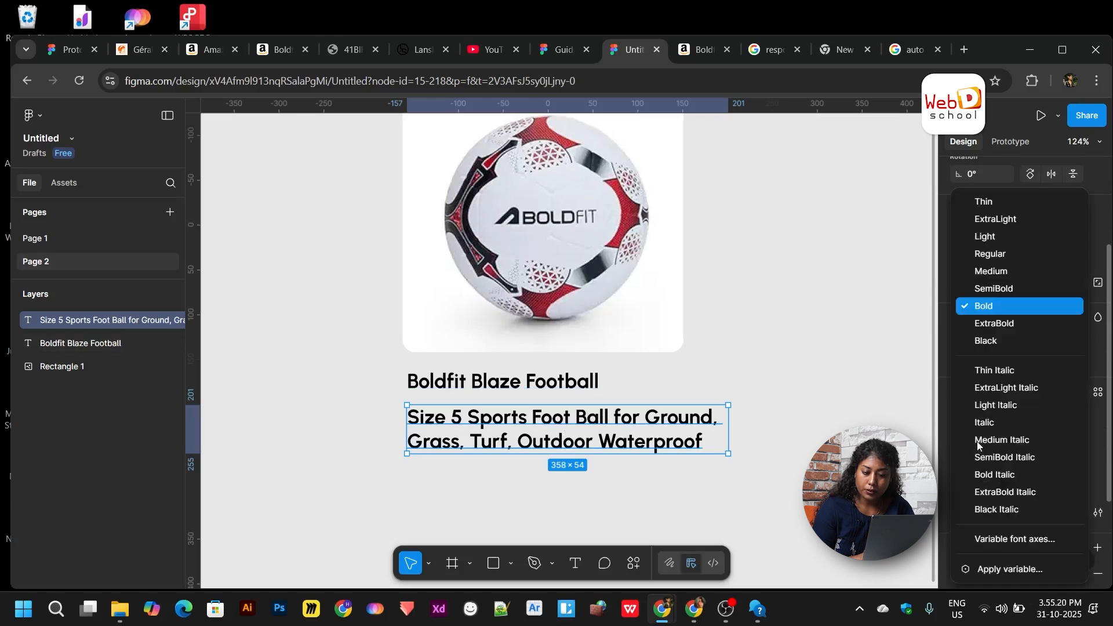
{"action": "left_click", "coordinate": [968, 255]}
{"action": "left_click", "coordinate": [768, 474]}
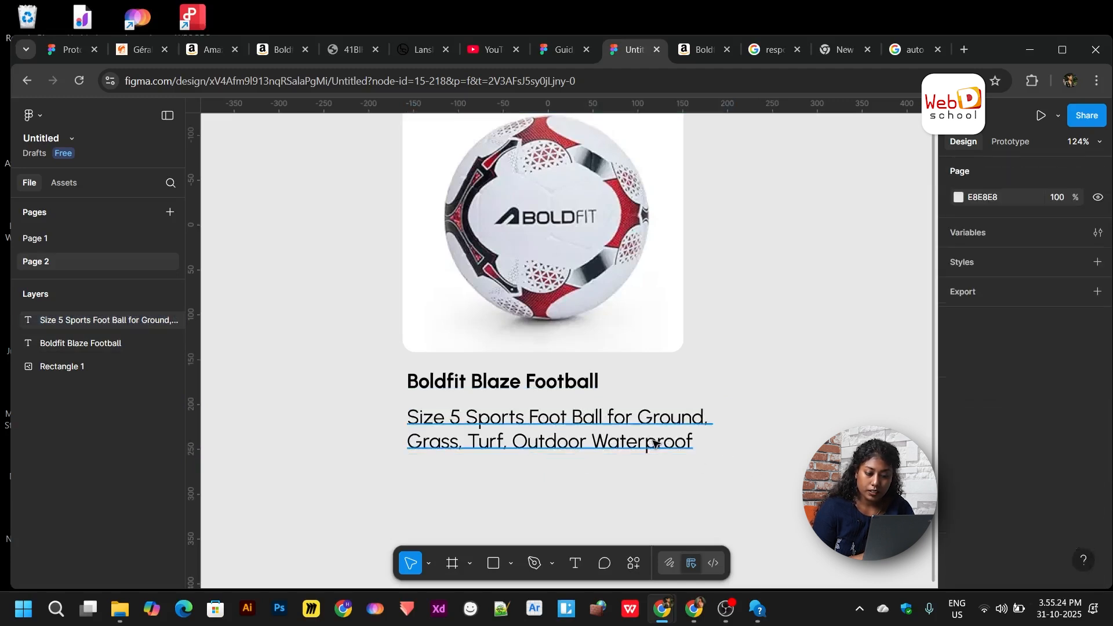
{"action": "left_click", "coordinate": [652, 444]}
{"action": "scroll", "coordinate": [1003, 527], "scroll_direction": "down", "scroll_amount": 2}
{"action": "left_click", "coordinate": [1052, 448]}
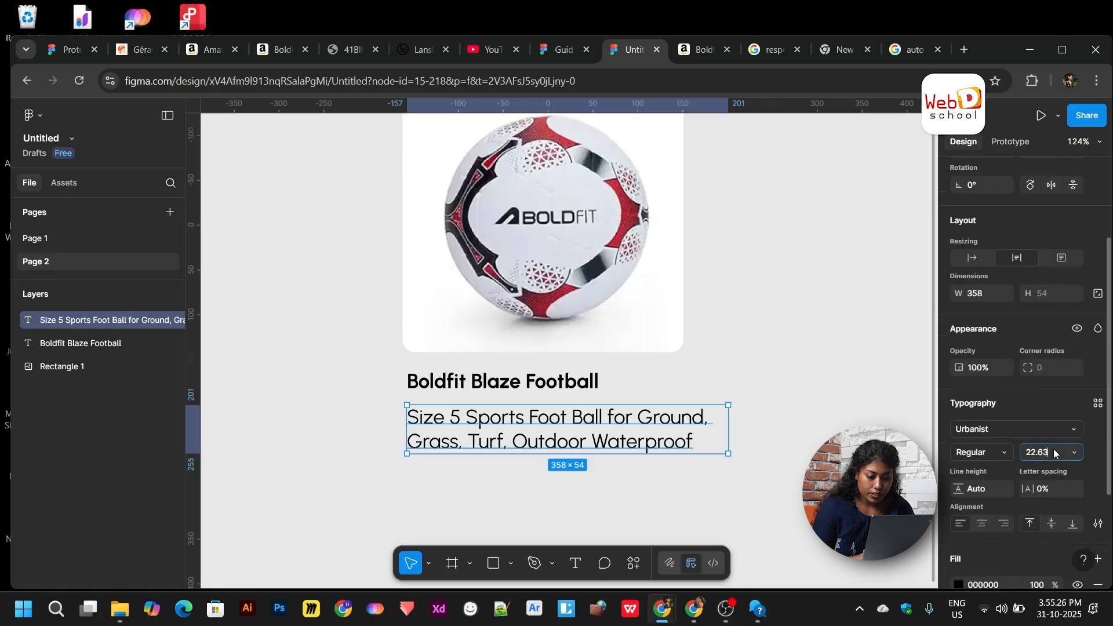
{"action": "key", "text": "Down"}
{"action": "key", "text": "Down"}
{"action": "key", "text": "Down"}
{"action": "key", "text": "Down"}
{"action": "key", "text": "Down"}
{"action": "key", "text": "Down"}
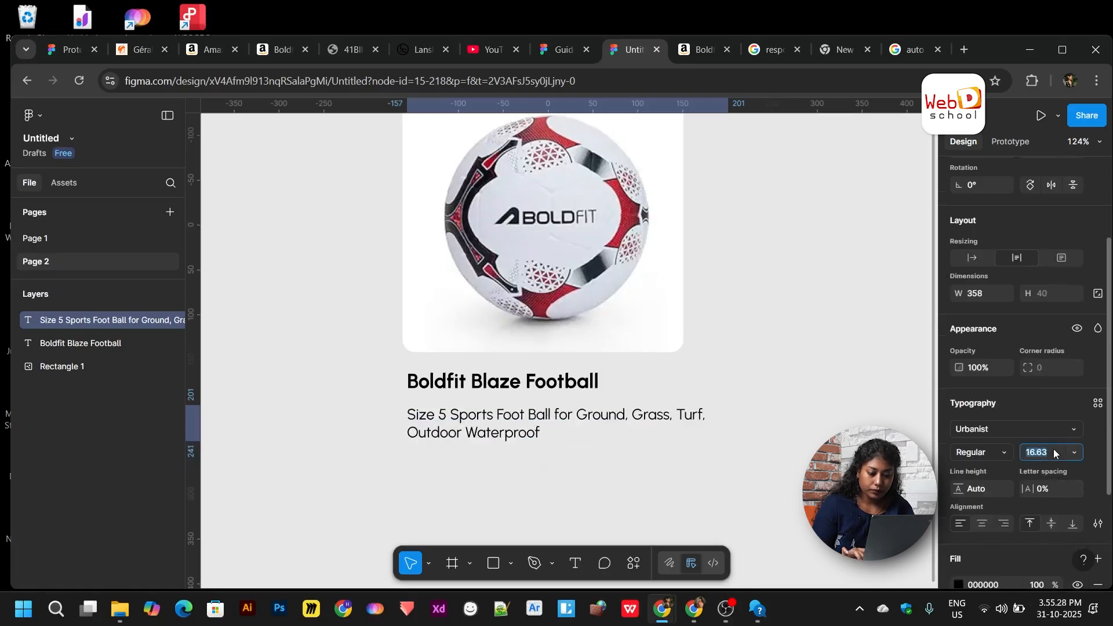
{"action": "left_click", "coordinate": [735, 421]}
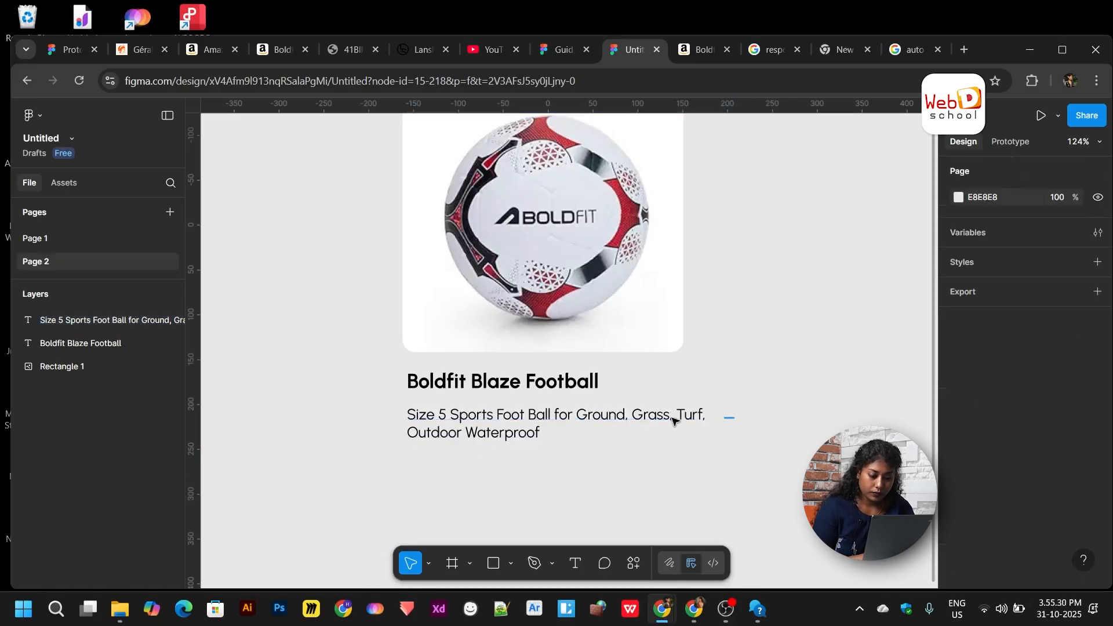
{"action": "left_click", "coordinate": [654, 421]}
- Narrow the description text box to 258 px wide
{"action": "left_click_drag", "start_coordinate": [733, 422], "coordinate": [638, 418]}
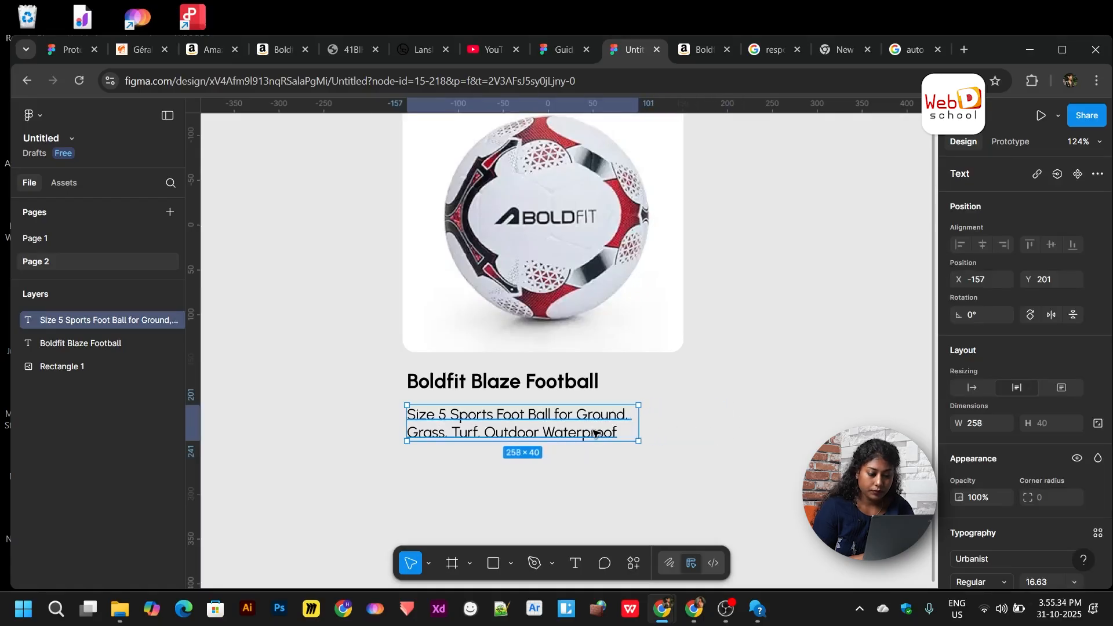
{"action": "double_click", "coordinate": [548, 424]}
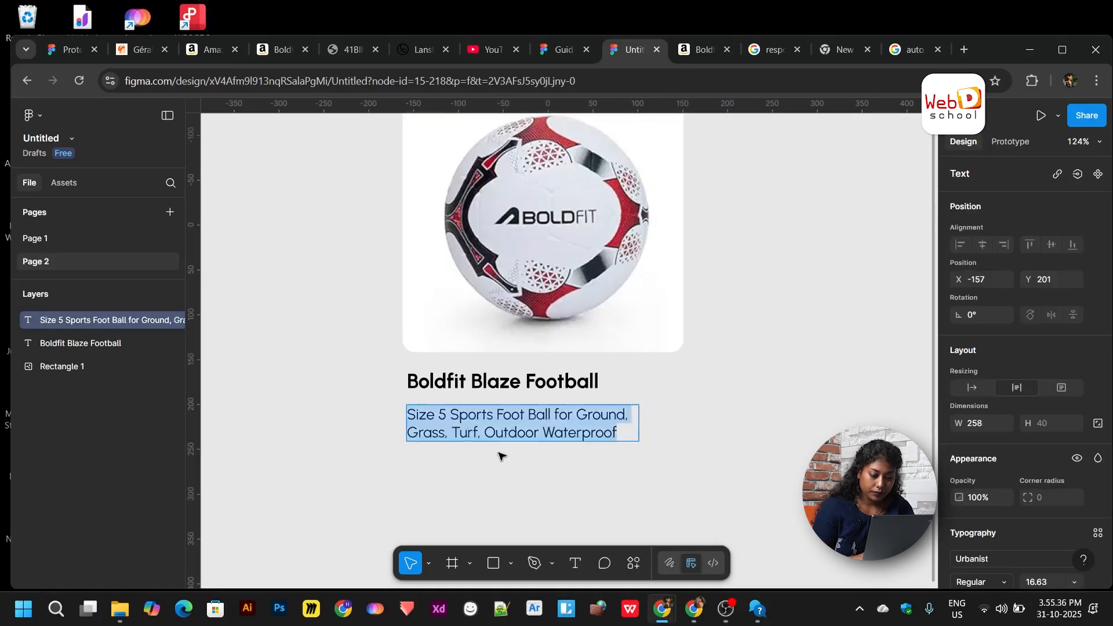
{"action": "key", "text": "Escape"}
- Set the description in Creato Display at size 14.63, then select the Boldfit Blaze Football heading
{"action": "scroll", "coordinate": [969, 515], "scroll_direction": "down", "scroll_amount": 3}
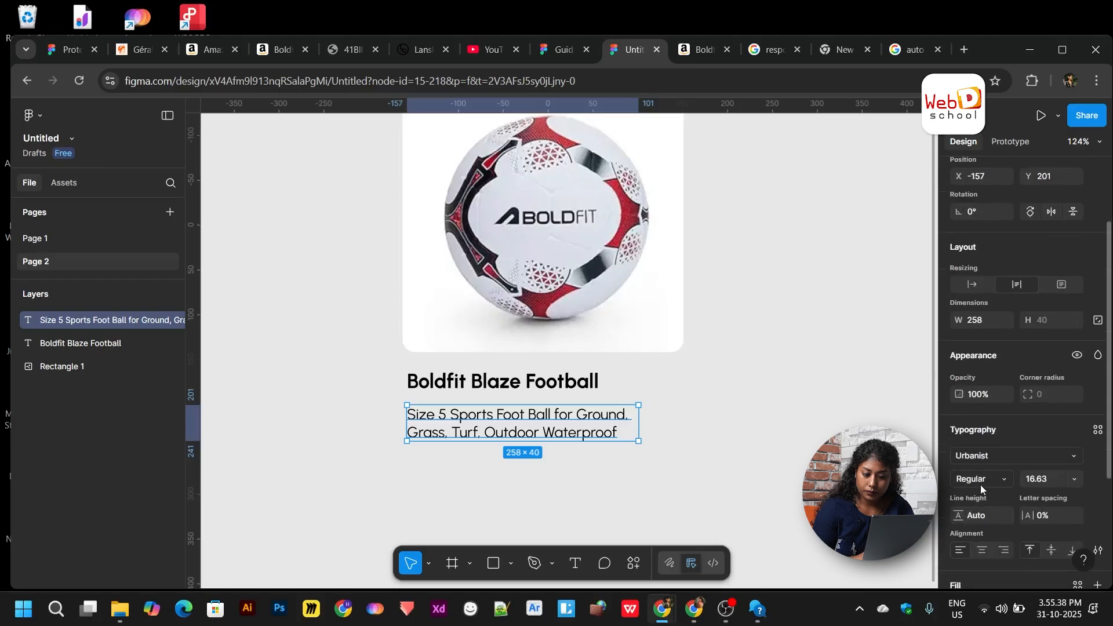
{"action": "left_click", "coordinate": [993, 453]}
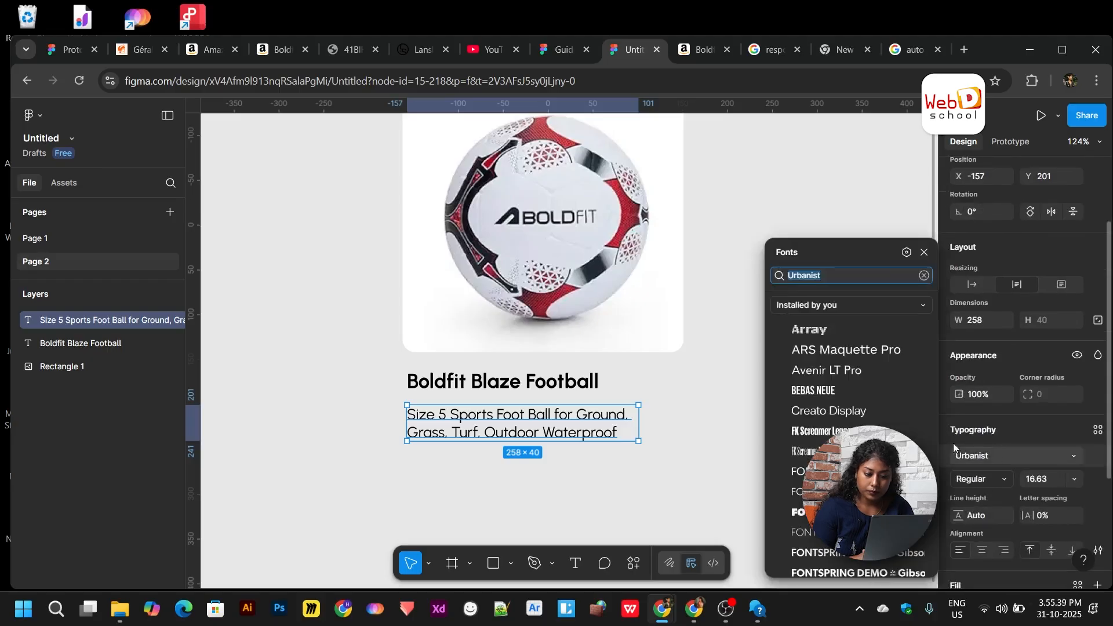
{"action": "left_click", "coordinate": [834, 409]}
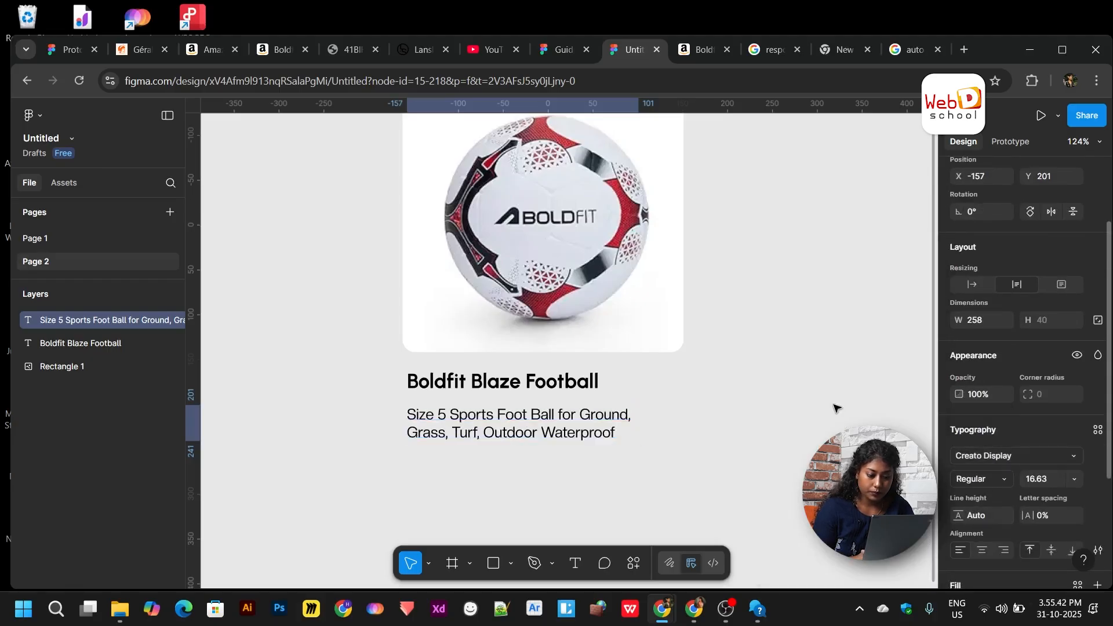
{"action": "left_click", "coordinate": [1043, 480]}
{"action": "key", "text": "Down"}
{"action": "key", "text": "Down"}
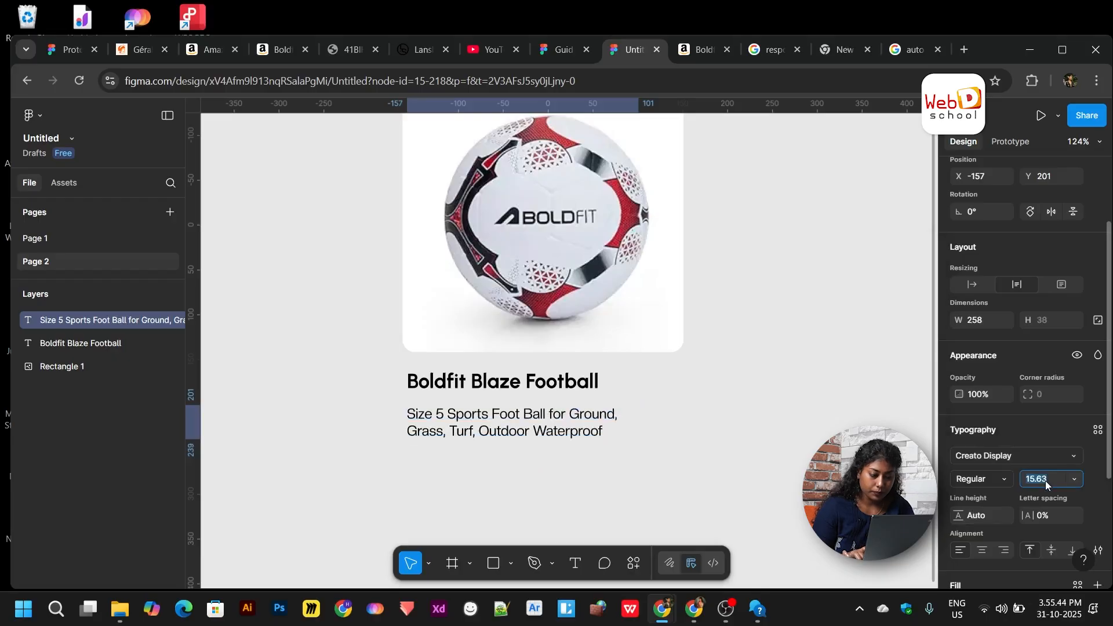
{"action": "left_click", "coordinate": [742, 462]}
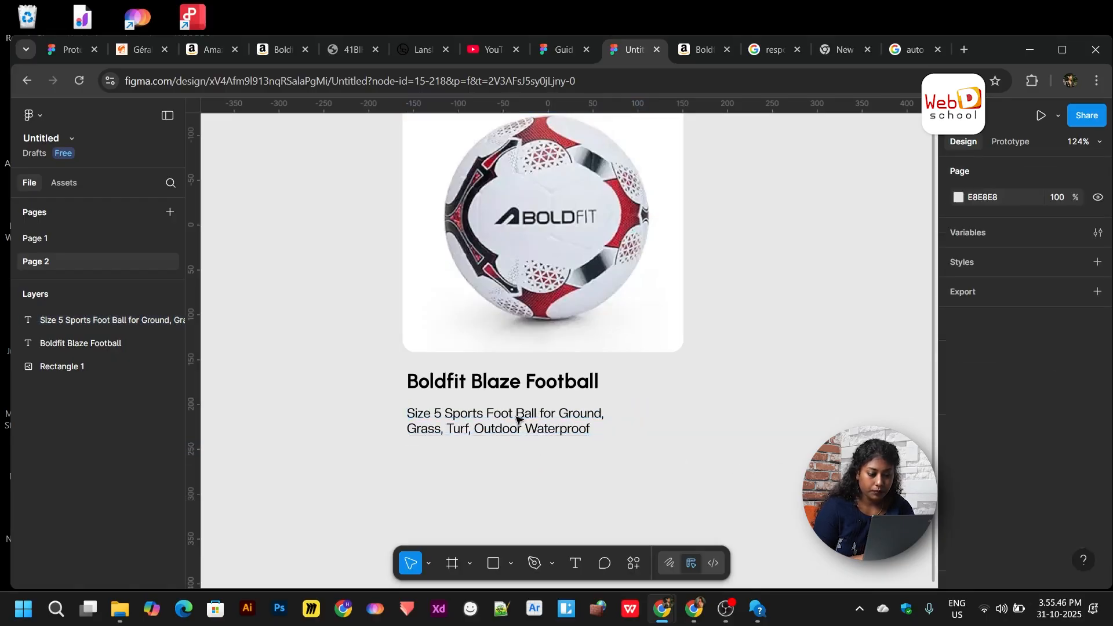
{"action": "left_click", "coordinate": [502, 386]}
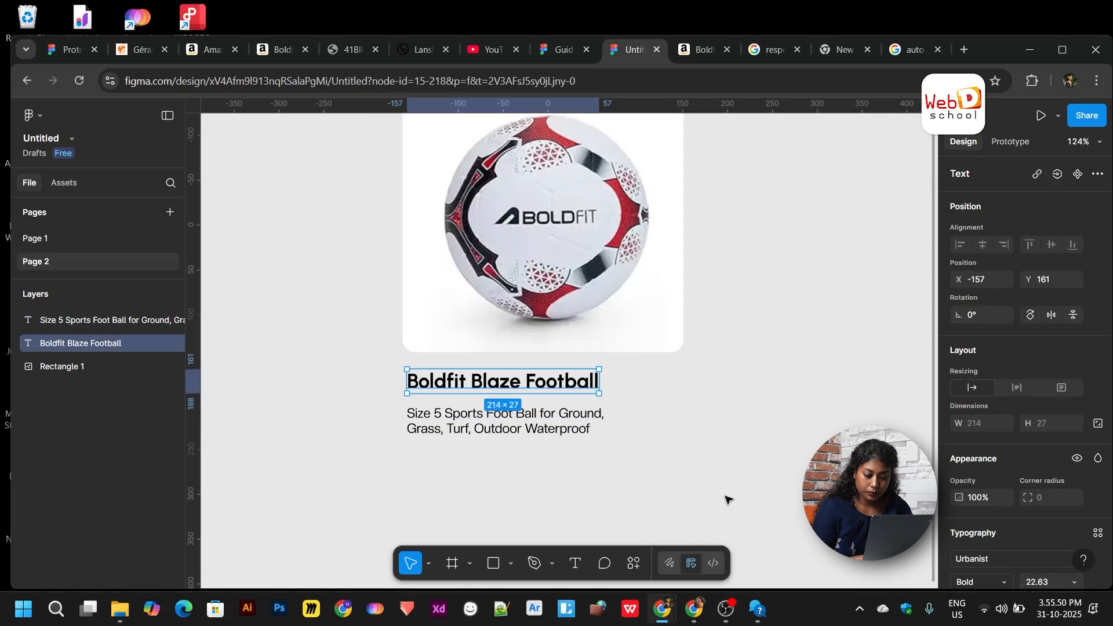
{"action": "left_click", "coordinate": [982, 556]}
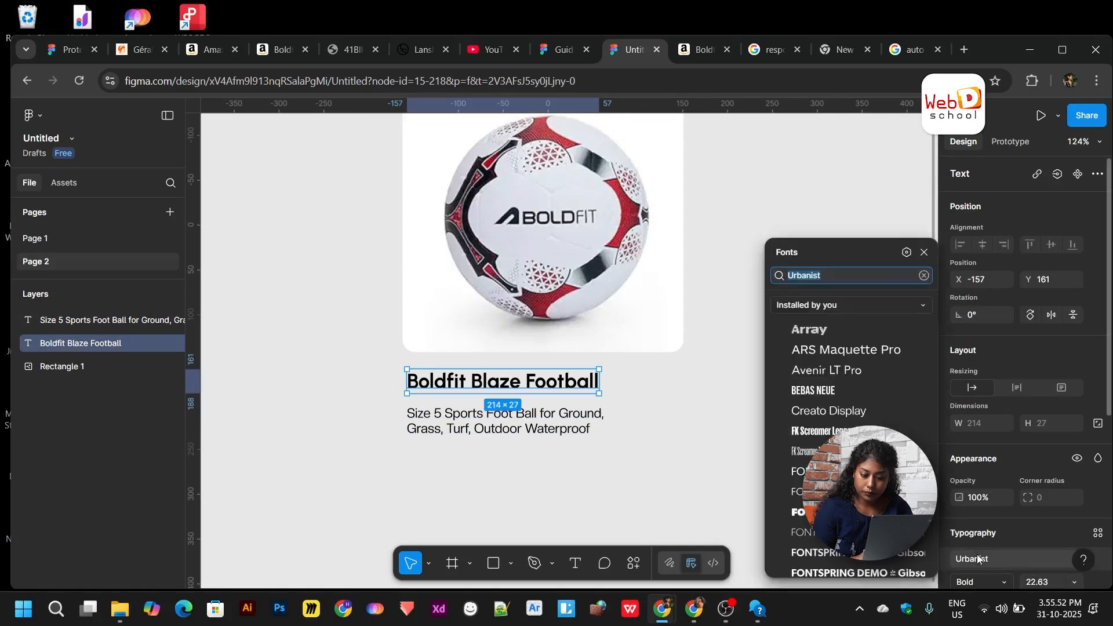
- Set the Boldfit Blaze Football heading in Creato Display
{"action": "left_click", "coordinate": [840, 409]}
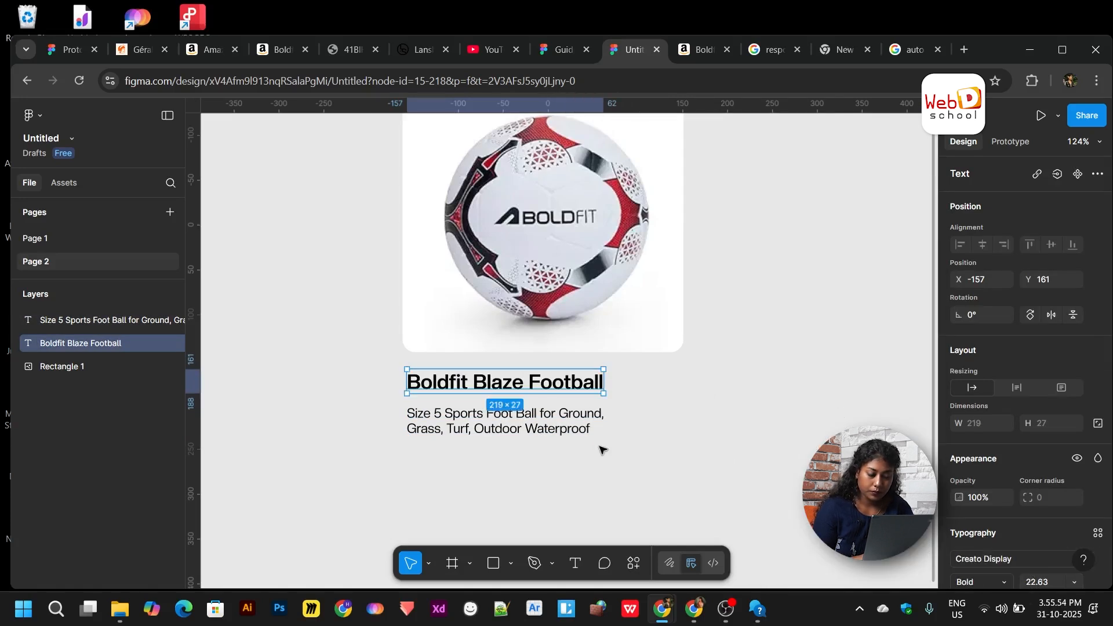
{"action": "left_click", "coordinate": [600, 449]}
{"action": "left_click", "coordinate": [530, 391]}
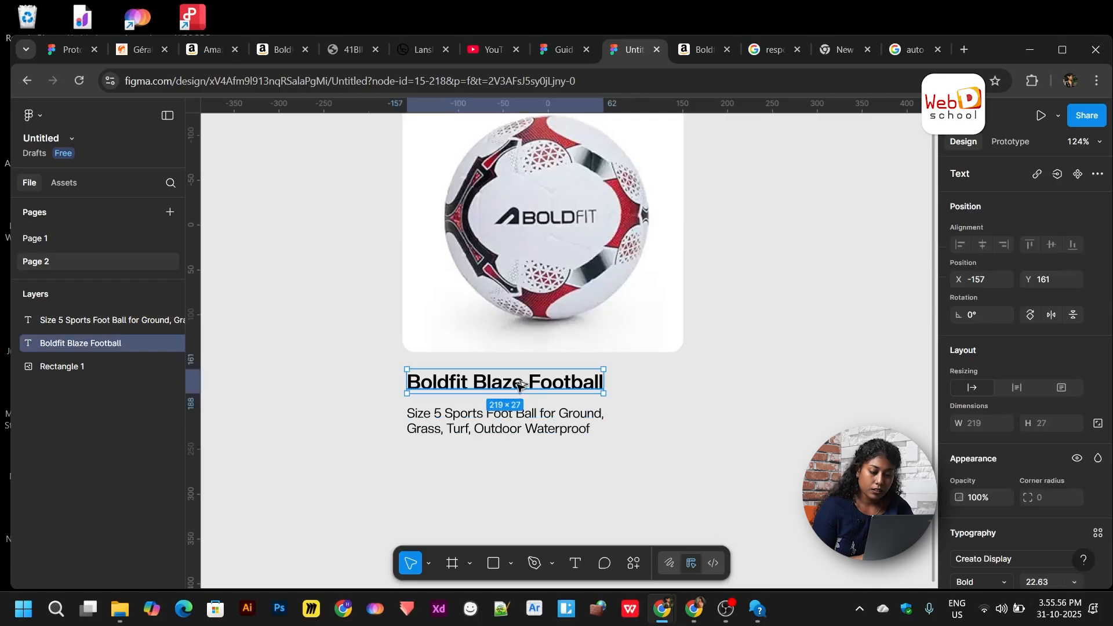
- Duplicate the heading and replace its text with the ₹399 price from Amazon, placed right of the title
{"action": "left_click_drag", "start_coordinate": [519, 387], "coordinate": [729, 389]}
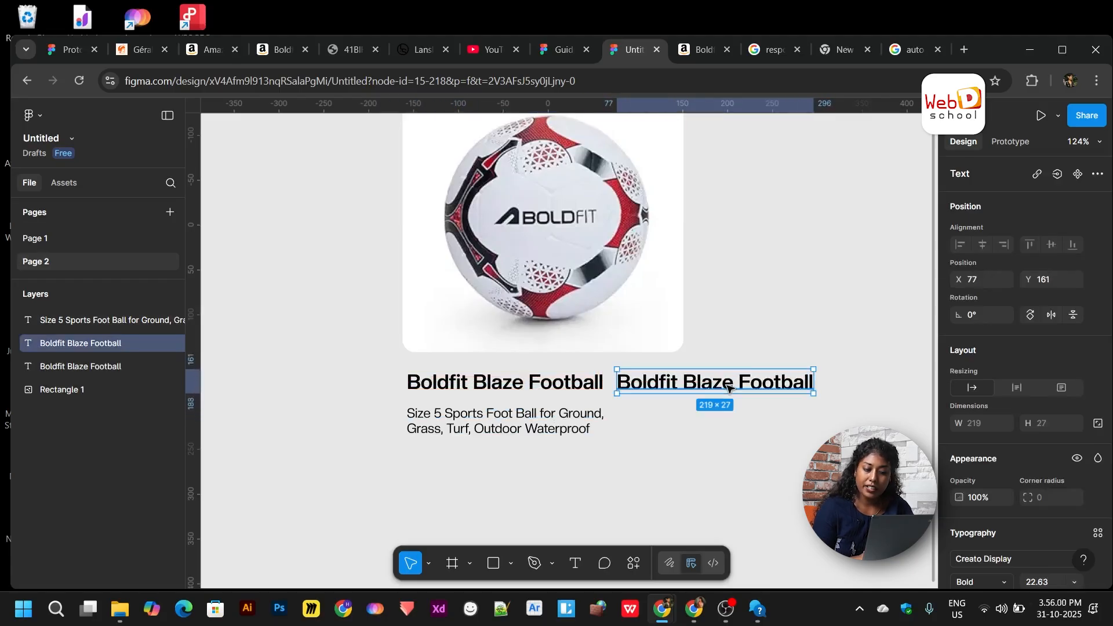
{"action": "double_click", "coordinate": [729, 388]}
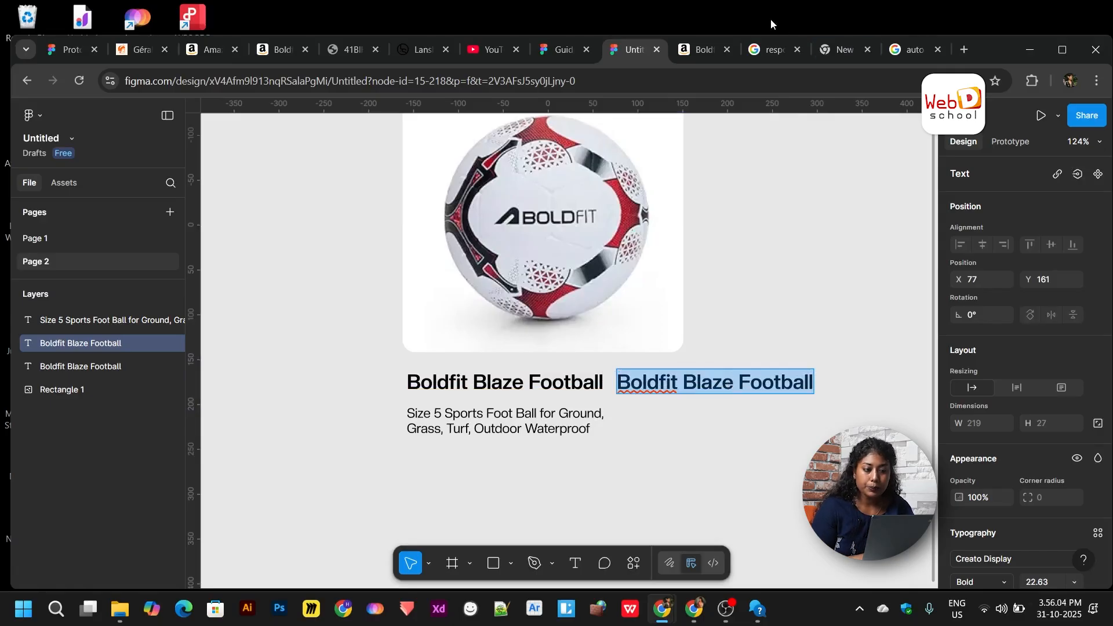
{"action": "left_click", "coordinate": [690, 51]}
{"action": "left_click_drag", "start_coordinate": [615, 358], "coordinate": [570, 349]}
{"action": "key", "text": "ctrl+c"}
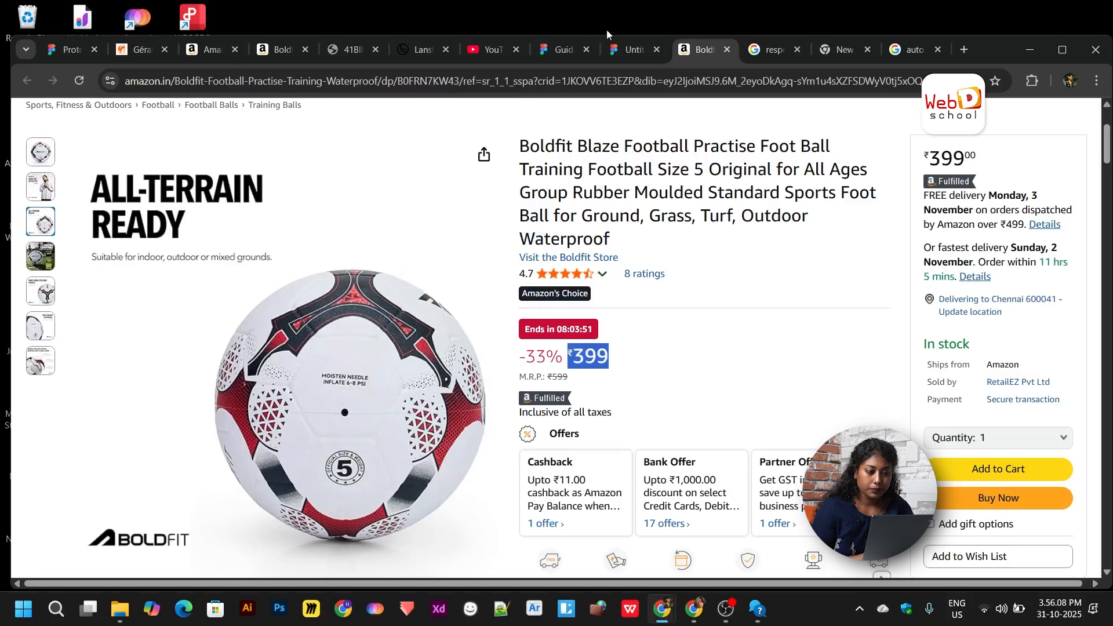
{"action": "left_click", "coordinate": [621, 49]}
{"action": "key", "text": "ctrl+v"}
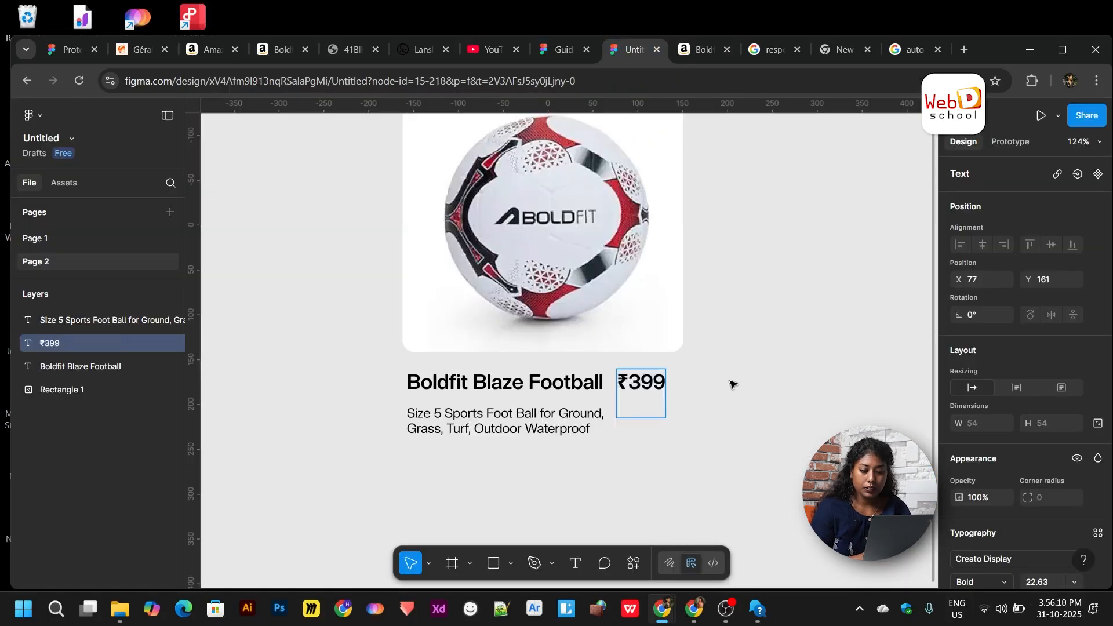
{"action": "key", "text": "Escape"}
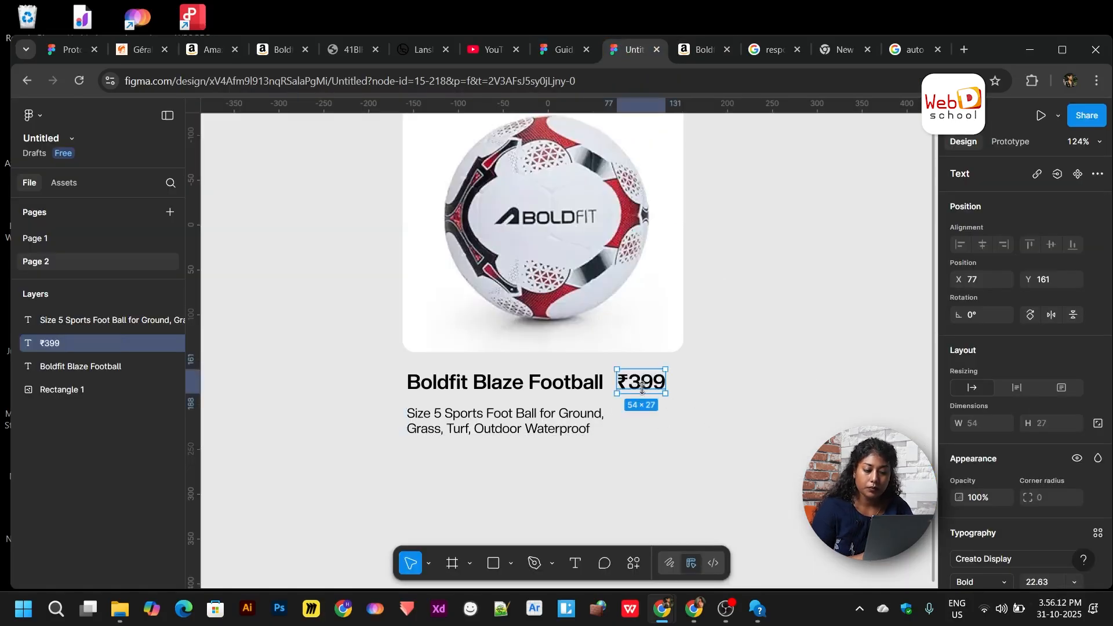
{"action": "left_click_drag", "start_coordinate": [637, 387], "coordinate": [656, 387]}
- Colour the ₹399 price text blue 005198
{"action": "scroll", "coordinate": [997, 506], "scroll_direction": "down", "scroll_amount": 5}
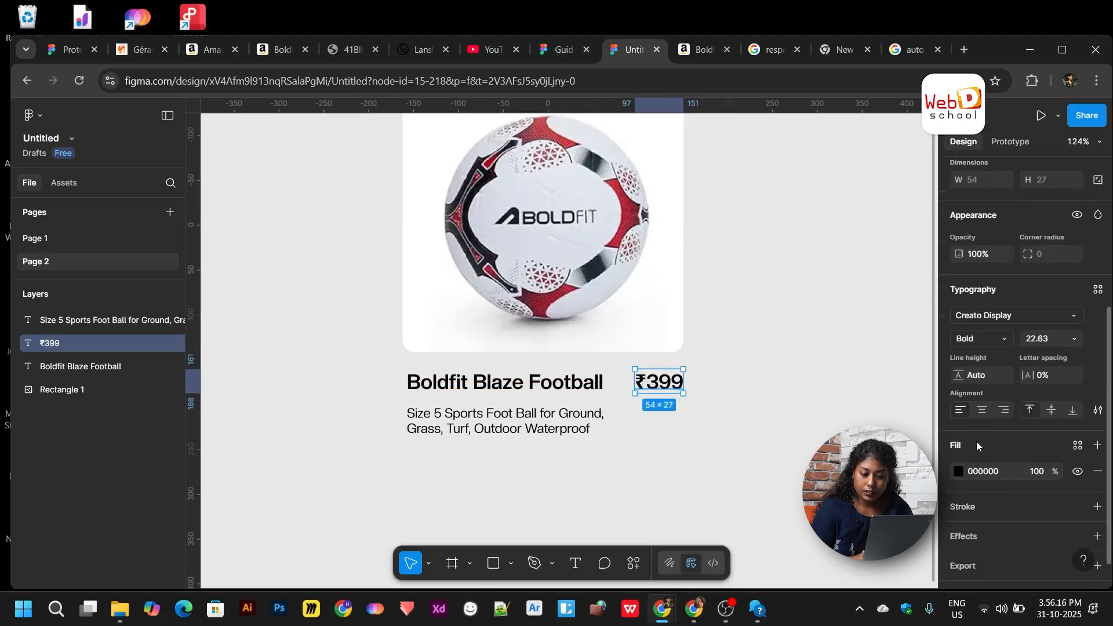
{"action": "left_click", "coordinate": [959, 472]}
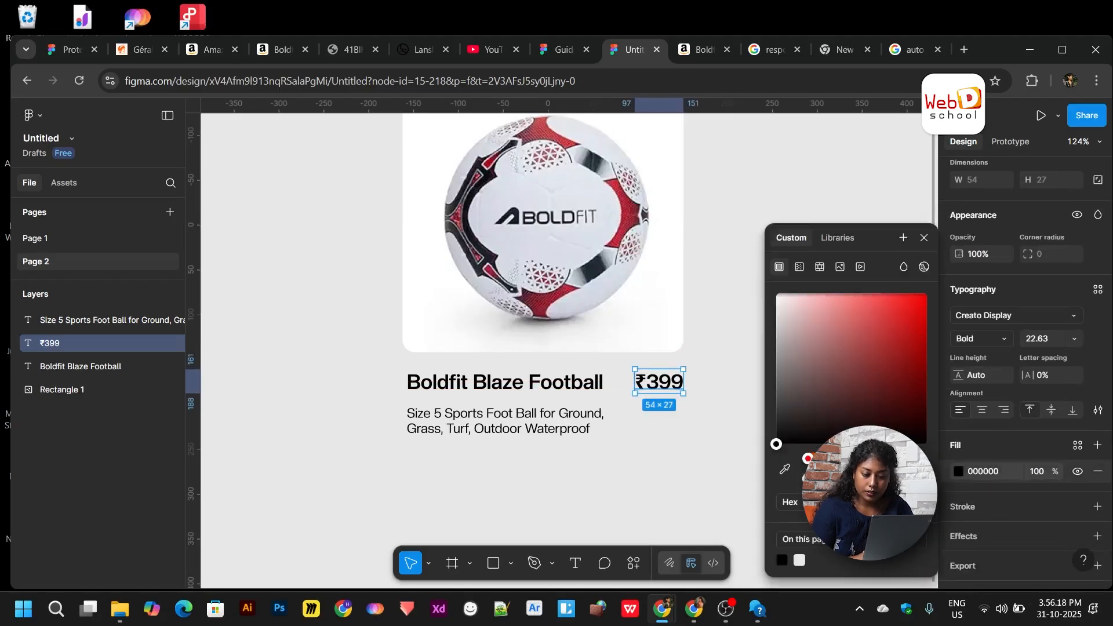
{"action": "left_click", "coordinate": [874, 458]}
{"action": "left_click_drag", "start_coordinate": [878, 374], "coordinate": [934, 343]}
{"action": "left_click", "coordinate": [626, 462]}
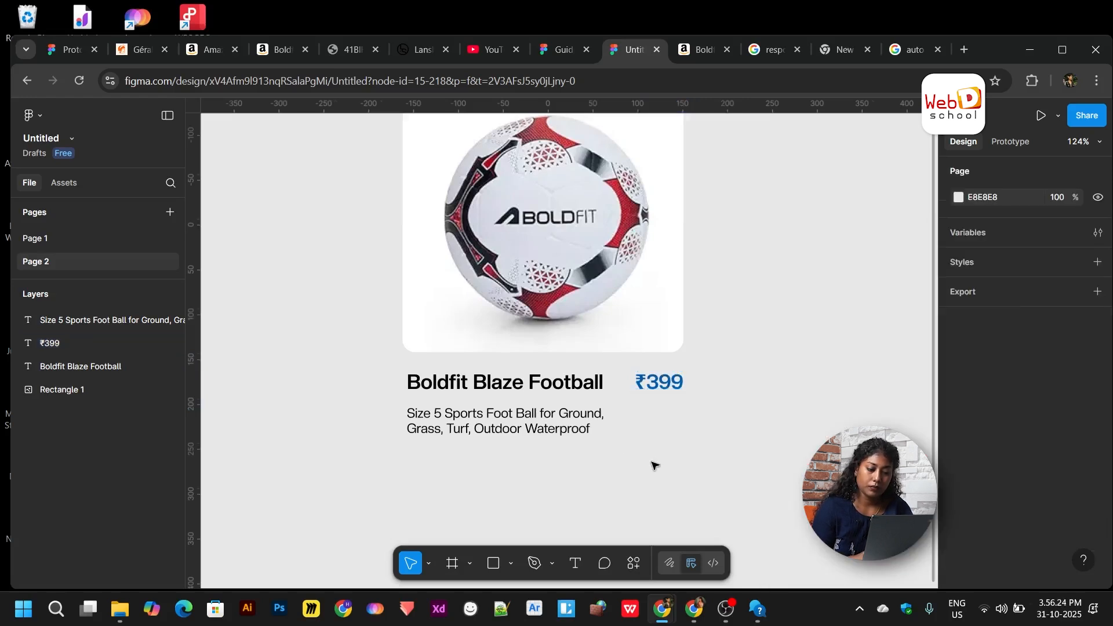
{"action": "scroll", "coordinate": [651, 462], "scroll_direction": "left", "scroll_amount": 1}
{"action": "scroll", "coordinate": [651, 463], "scroll_direction": "down", "scroll_amount": 1}
- Duplicate the description below itself and change its text to the 4.0 rating
{"action": "left_click", "coordinate": [578, 394]}
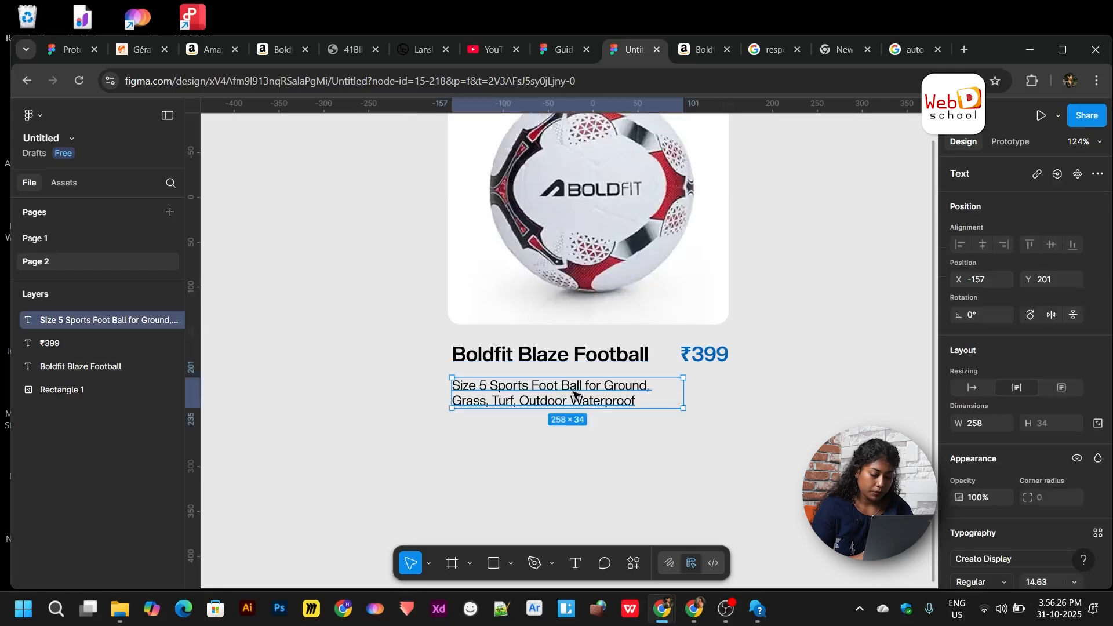
{"action": "left_click_drag", "start_coordinate": [576, 400], "coordinate": [582, 445], "text": "alt"}
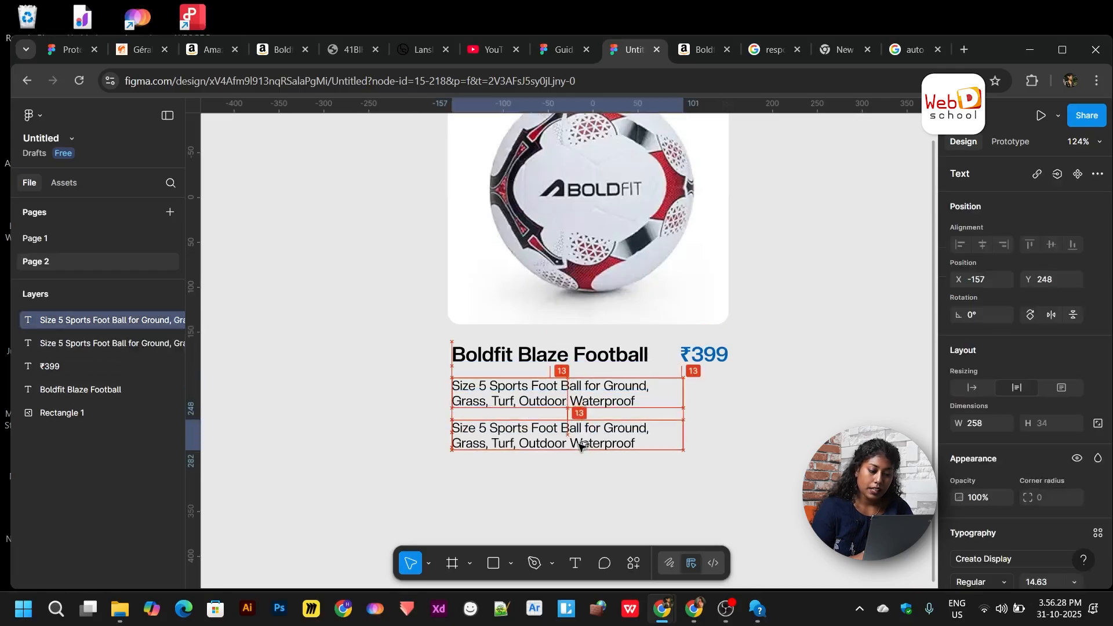
{"action": "double_click", "coordinate": [580, 445]}
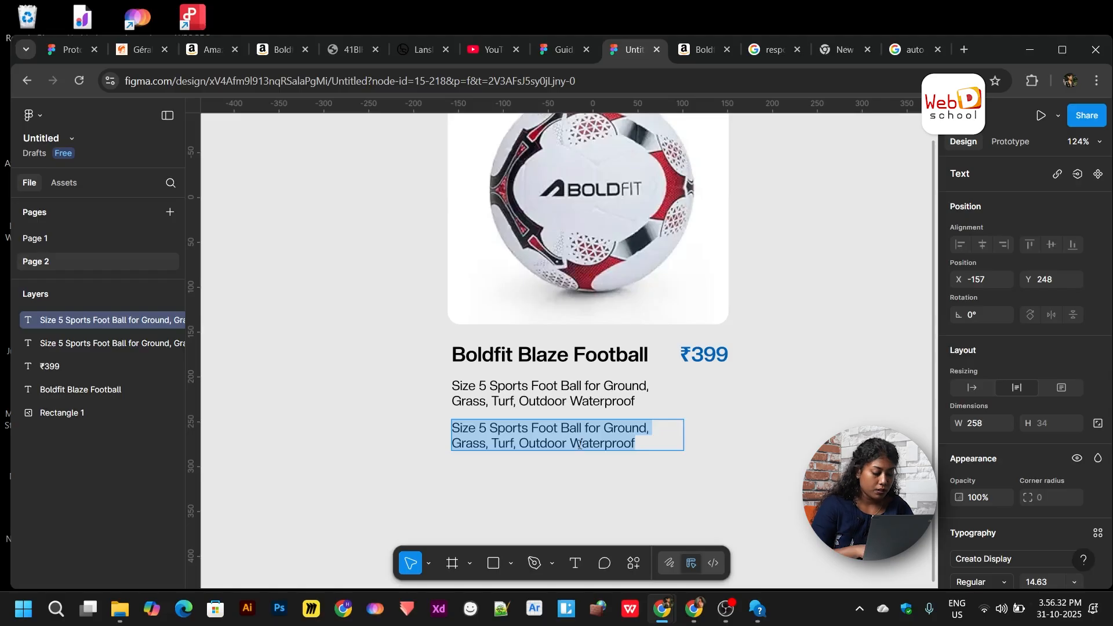
{"action": "type", "text": "5"}
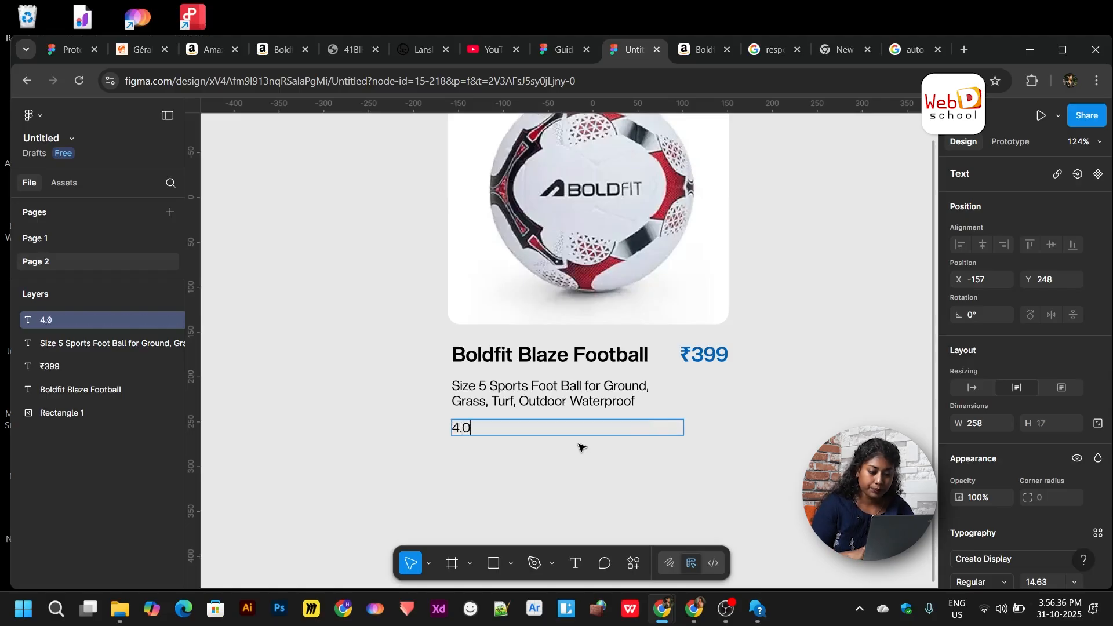
{"action": "key", "text": "Escape"}
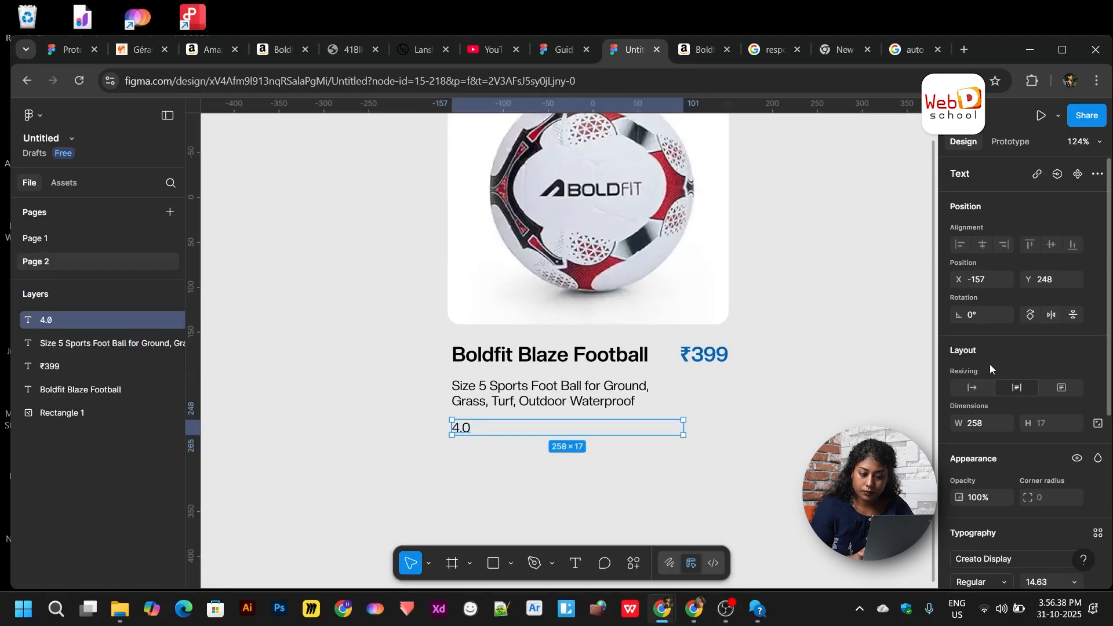
- Set the 4.0 text to auto width and Medium weight, nudging it slightly right
{"action": "left_click", "coordinate": [972, 387]}
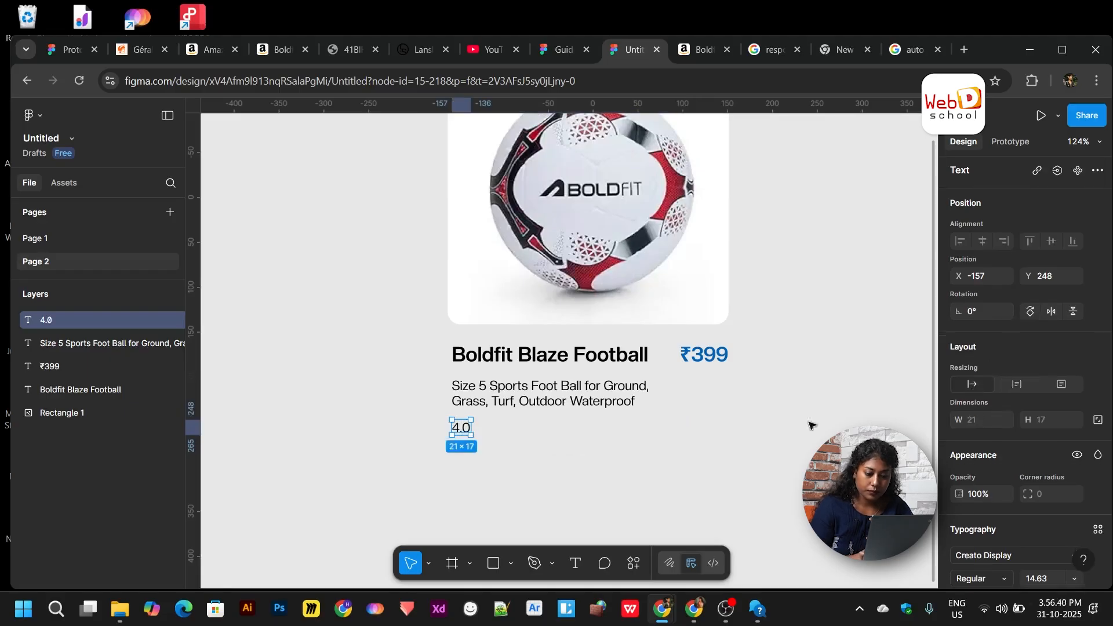
{"action": "scroll", "coordinate": [999, 520], "scroll_direction": "down", "scroll_amount": 1}
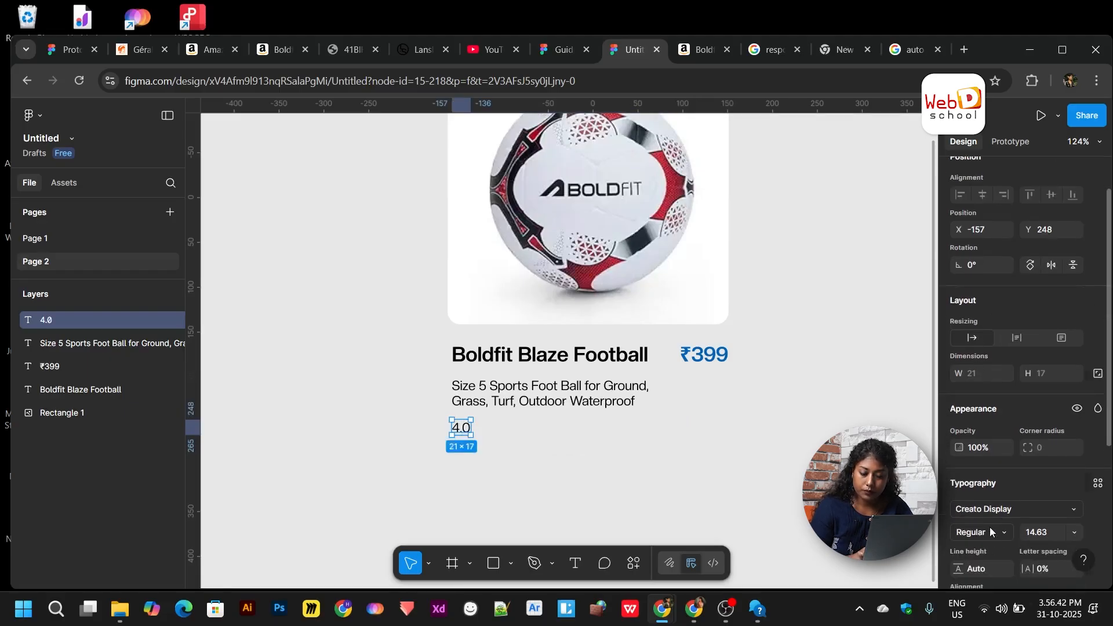
{"action": "left_click", "coordinate": [990, 527]}
{"action": "left_click", "coordinate": [976, 357]}
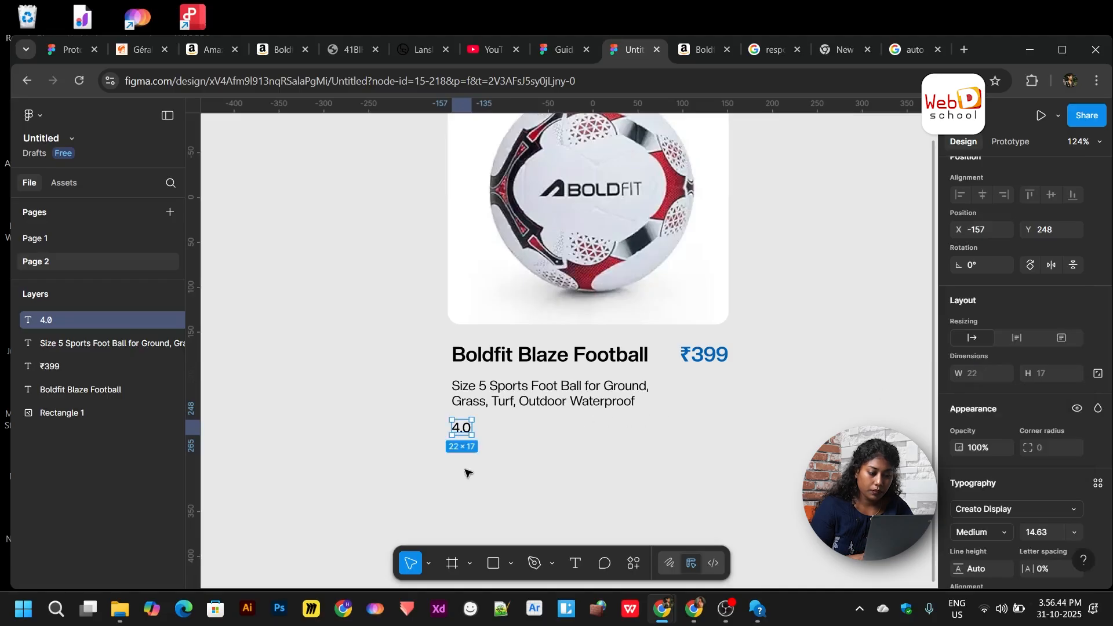
{"action": "left_click_drag", "start_coordinate": [464, 432], "coordinate": [480, 431]}
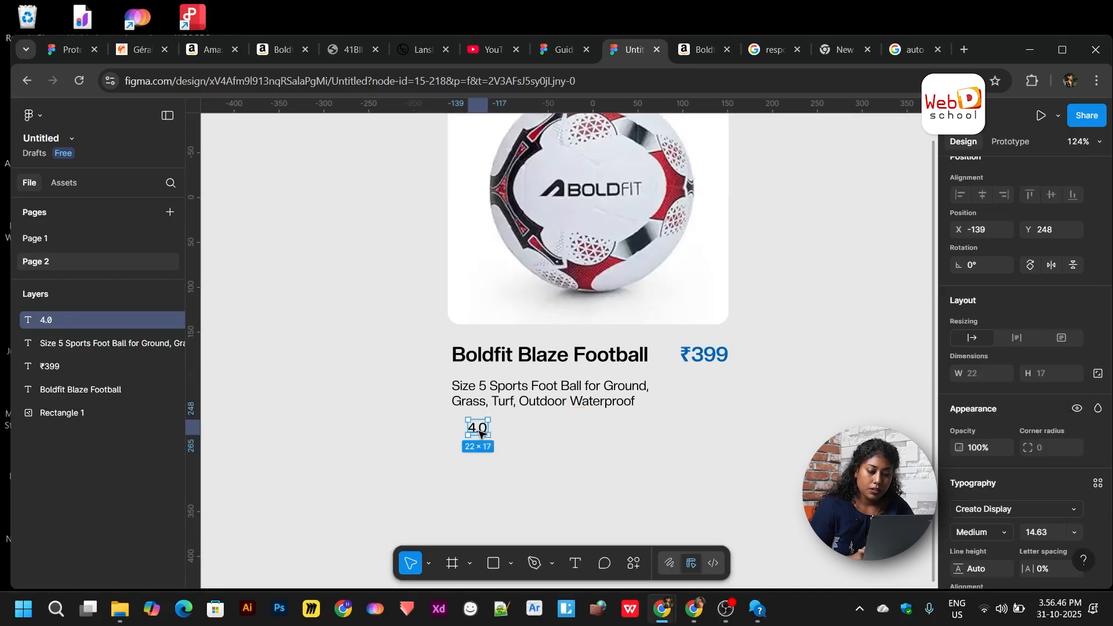
{"action": "left_click", "coordinate": [543, 486]}
- Import the solid rounded star icon from the Iconify plugin
{"action": "right_click", "coordinate": [541, 485]}
{"action": "mouse_move", "coordinate": [592, 506]}
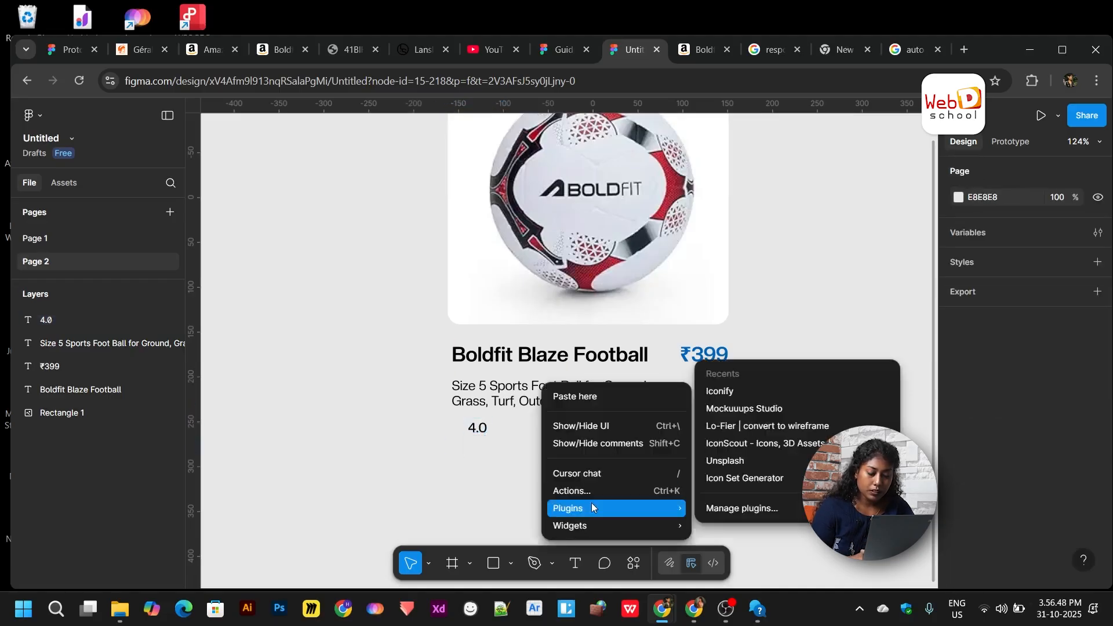
{"action": "left_click", "coordinate": [741, 397]}
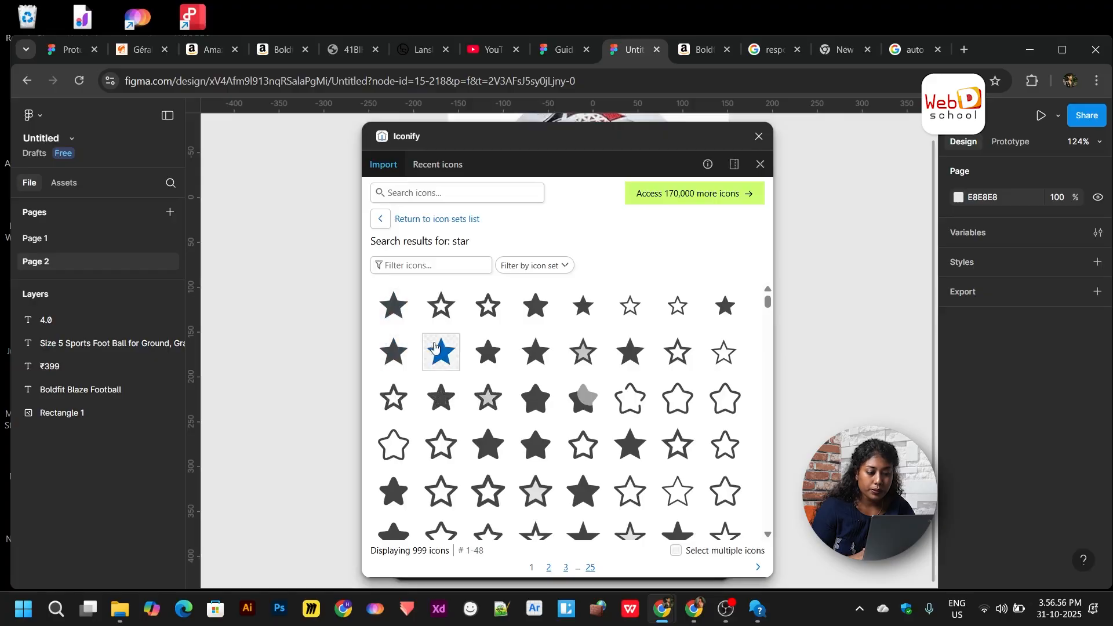
{"action": "right_click", "coordinate": [532, 319]}
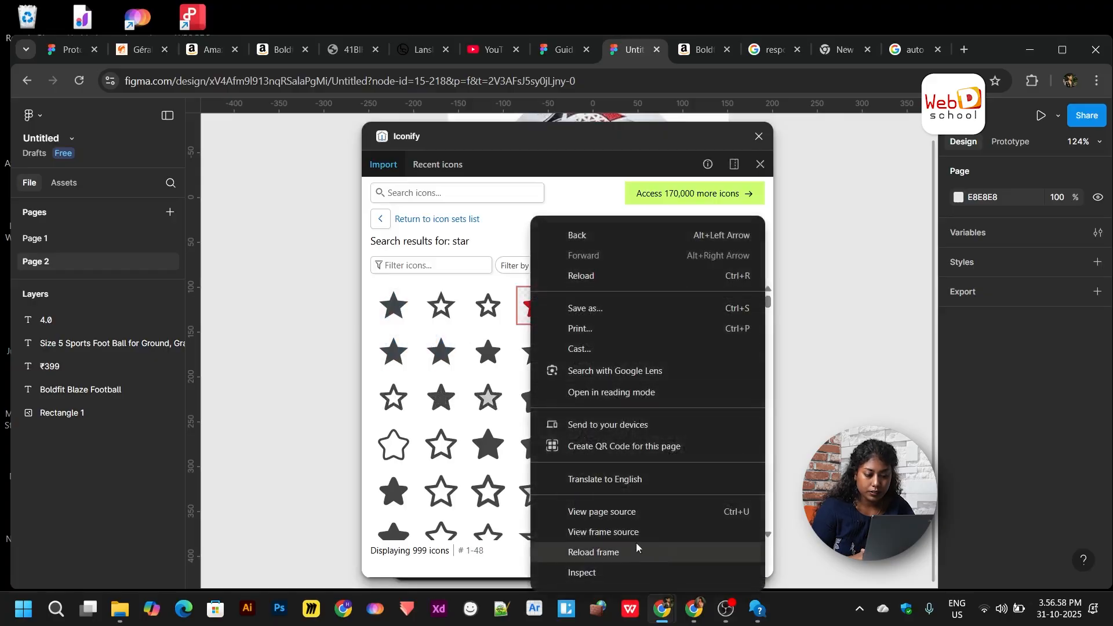
{"action": "left_click", "coordinate": [638, 551]}
{"action": "left_click", "coordinate": [532, 304]}
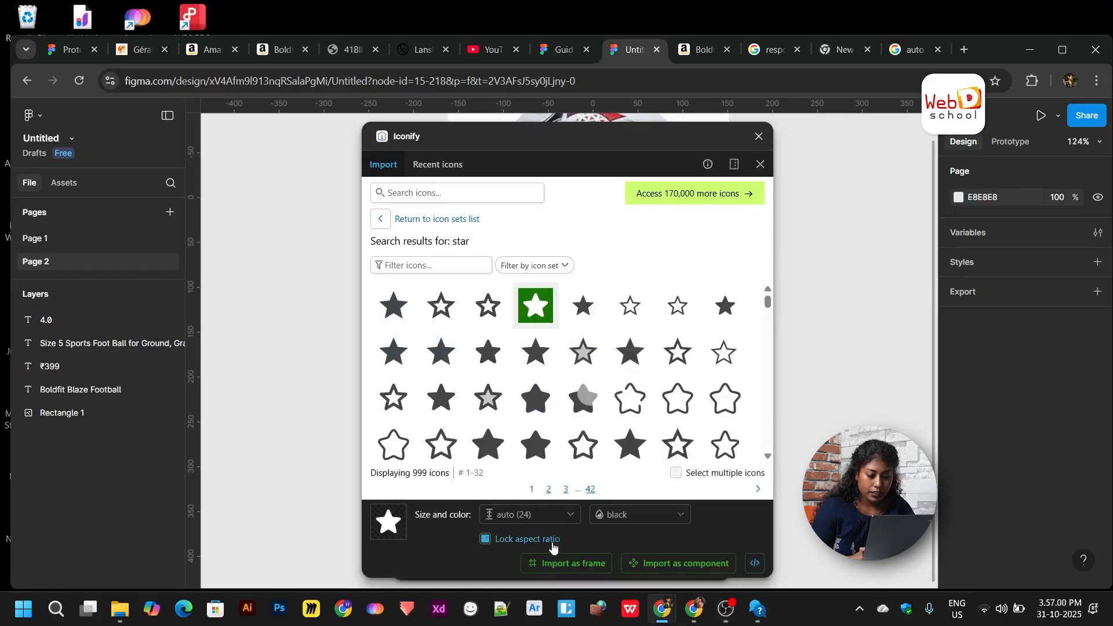
{"action": "left_click", "coordinate": [567, 562]}
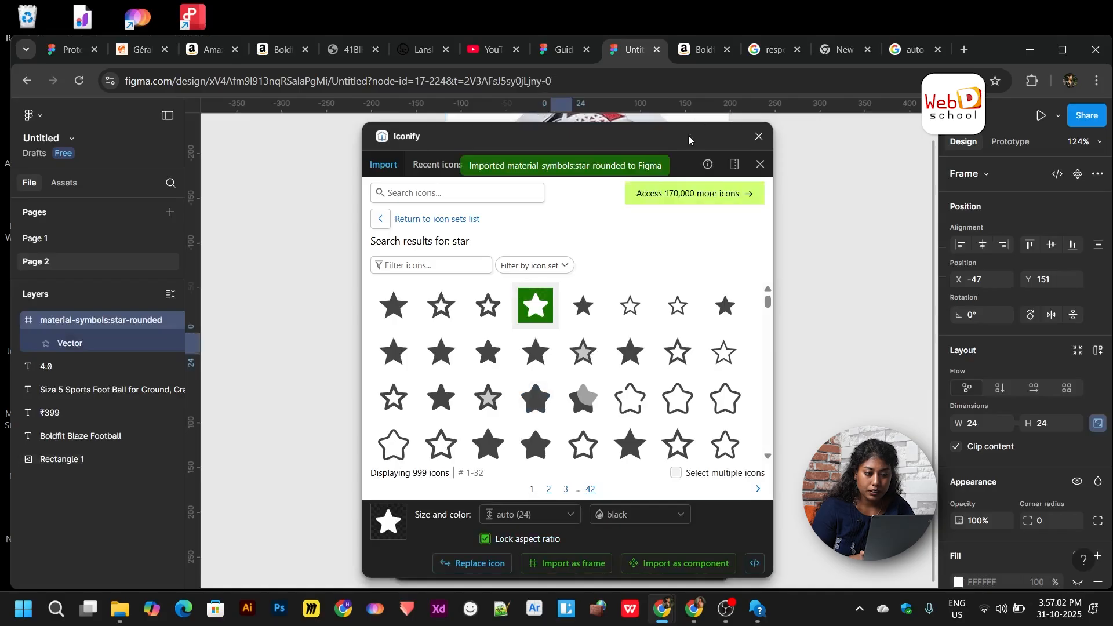
{"action": "left_click_drag", "start_coordinate": [606, 154], "coordinate": [271, 161]}
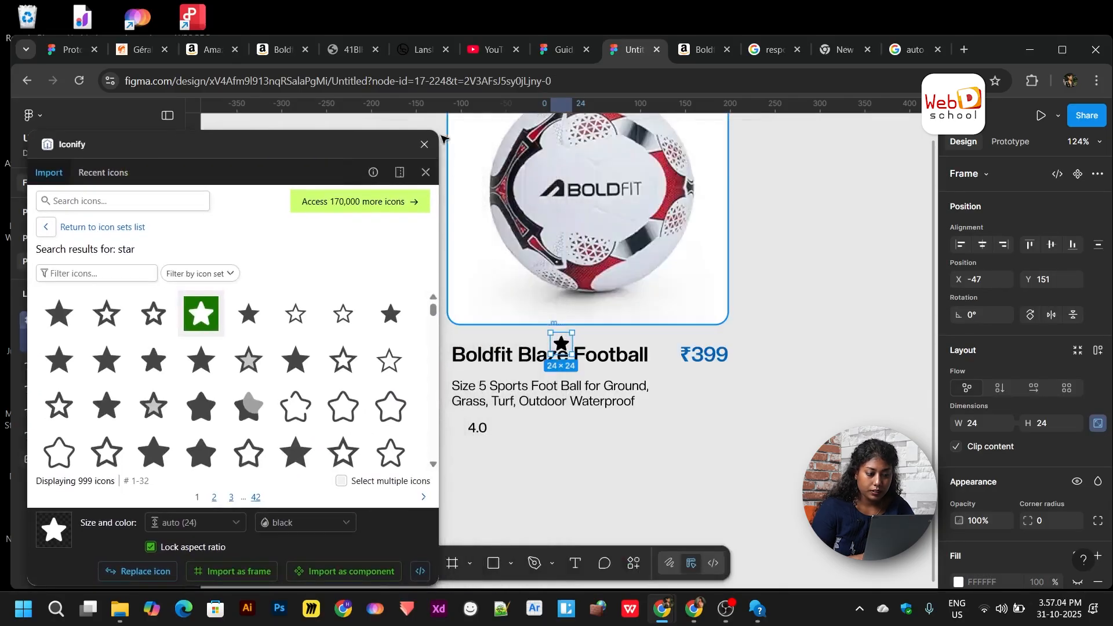
{"action": "left_click", "coordinate": [425, 143]}
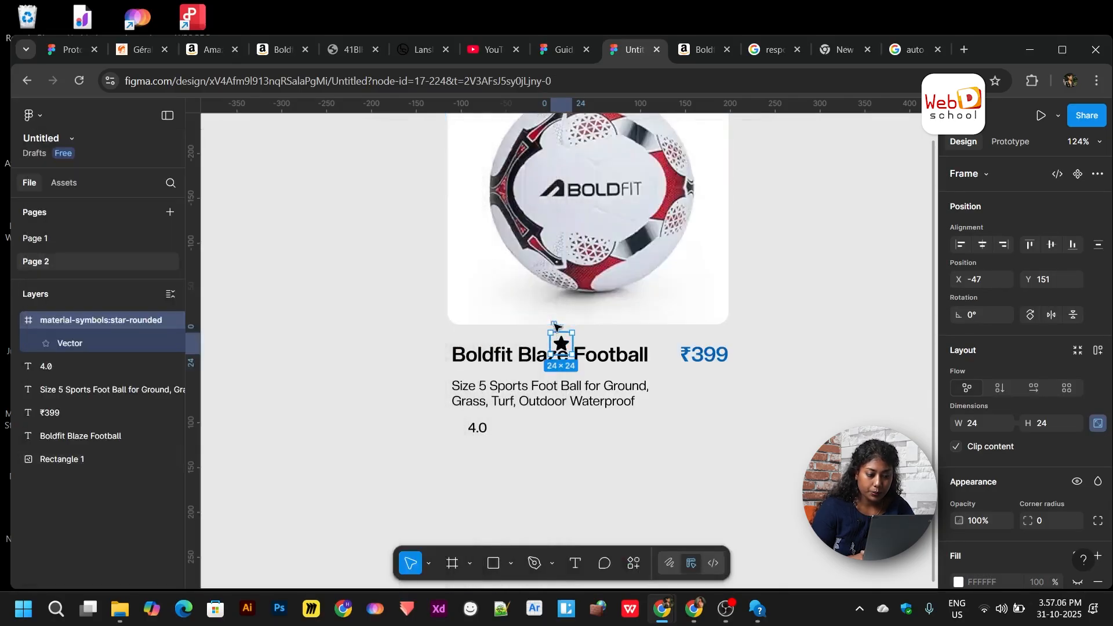
- Place the star icon by the rating and set the 4.0 text right beside it
{"action": "left_click_drag", "start_coordinate": [555, 326], "coordinate": [451, 410]}
{"action": "scroll", "coordinate": [451, 410], "scroll_direction": "up", "scroll_amount": 5}
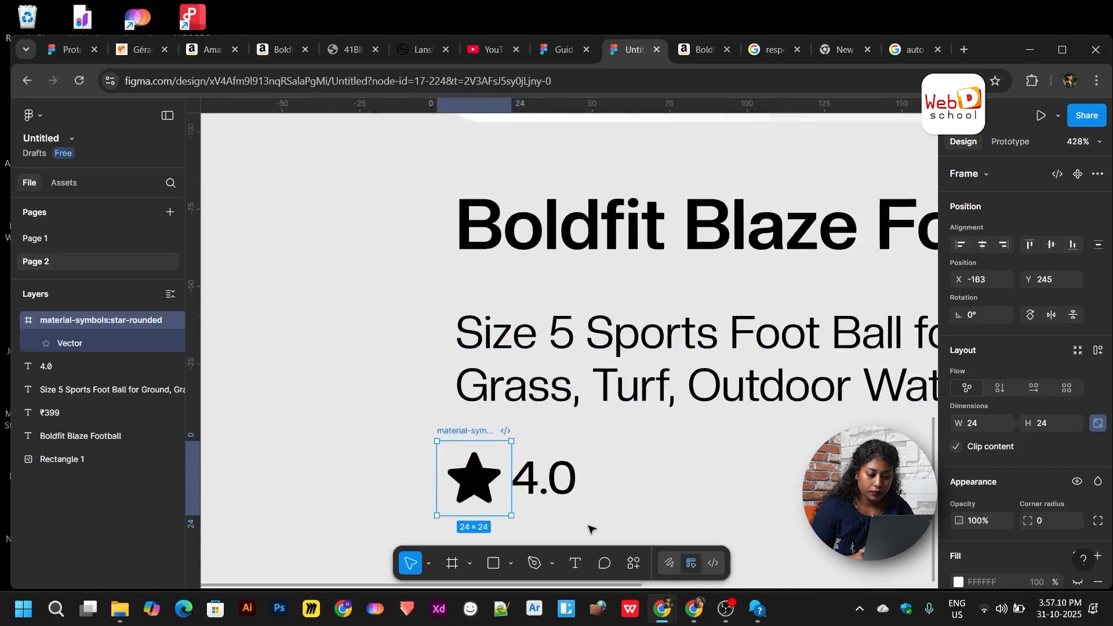
{"action": "left_click_drag", "start_coordinate": [539, 491], "coordinate": [557, 492]}
{"action": "left_click_drag", "start_coordinate": [561, 494], "coordinate": [561, 499]}
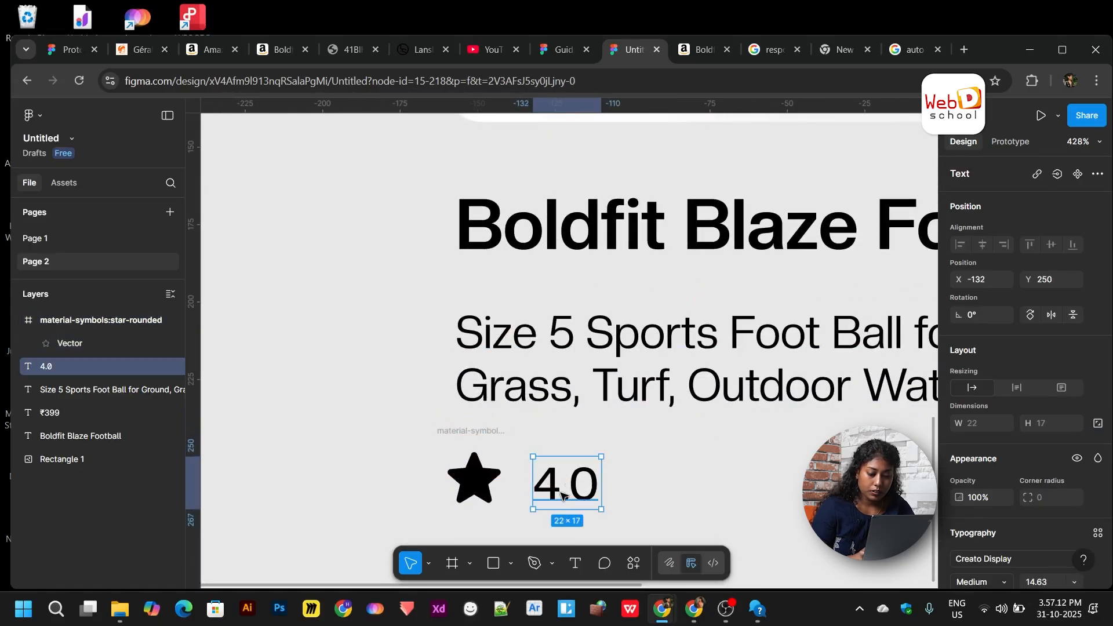
{"action": "scroll", "coordinate": [574, 481], "scroll_direction": "down", "scroll_amount": 5}
{"action": "scroll", "coordinate": [573, 481], "scroll_direction": "right", "scroll_amount": 3}
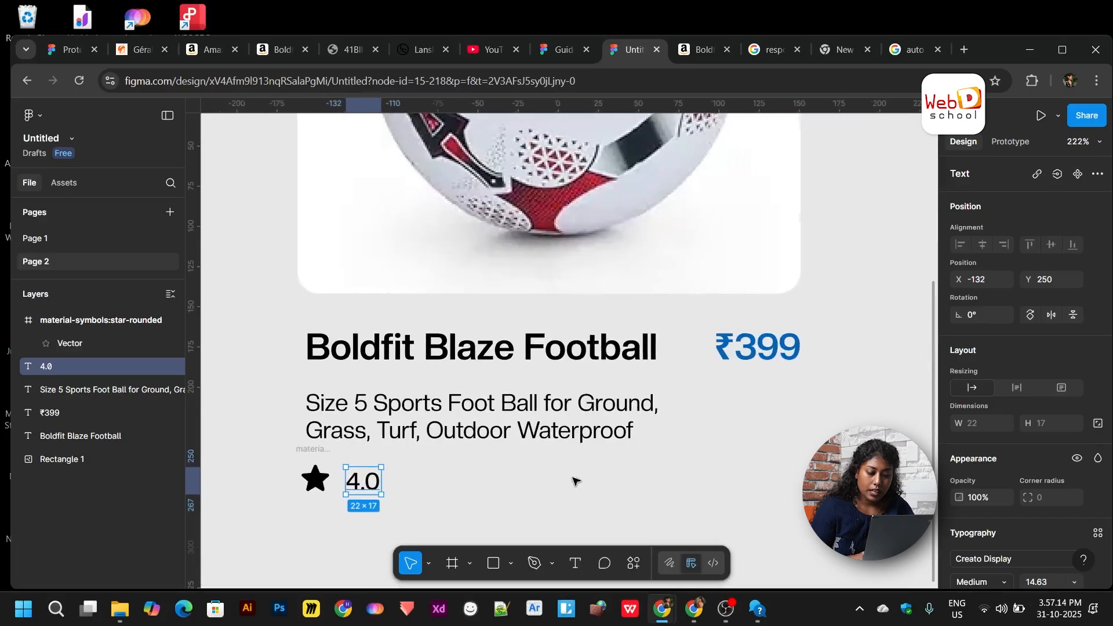
{"action": "right_click", "coordinate": [573, 478]}
{"action": "left_click", "coordinate": [533, 480]}
{"action": "scroll", "coordinate": [533, 480], "scroll_direction": "down", "scroll_amount": 4}
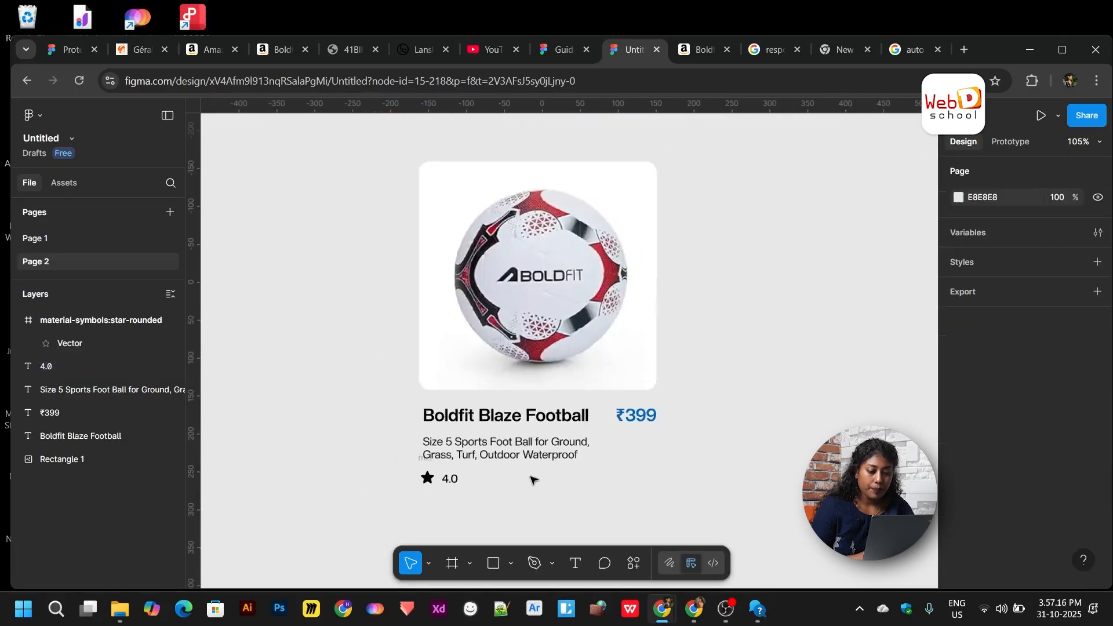
{"action": "scroll", "coordinate": [533, 480], "scroll_direction": "down", "scroll_amount": 1}
{"action": "scroll", "coordinate": [533, 480], "scroll_direction": "up", "scroll_amount": 2}
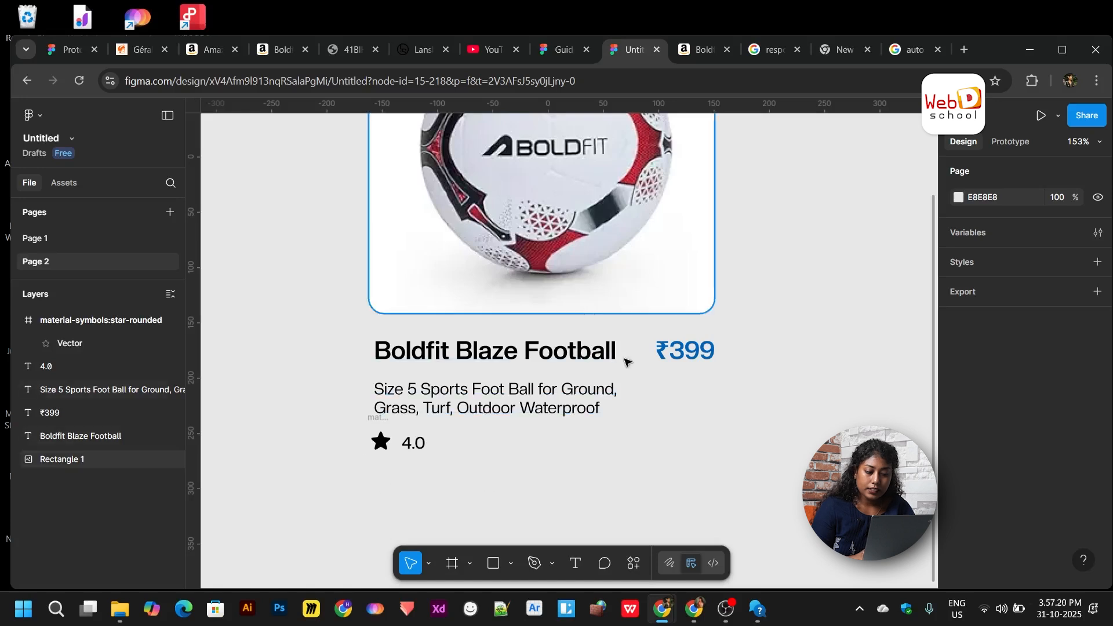
{"action": "scroll", "coordinate": [673, 412], "scroll_direction": "down", "scroll_amount": 2}
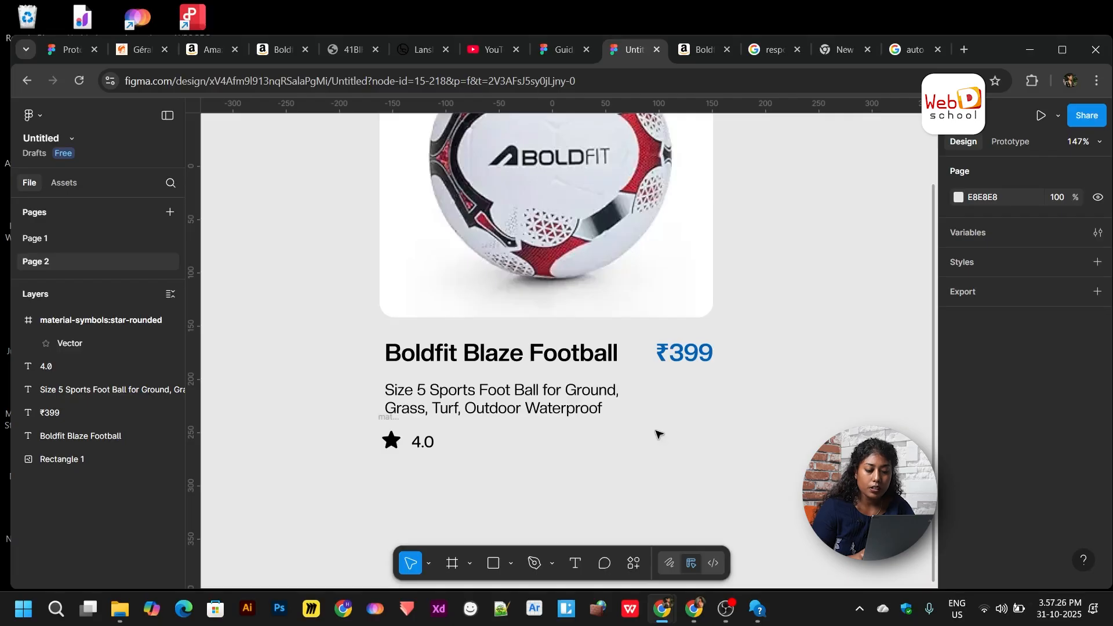
{"action": "scroll", "coordinate": [659, 435], "scroll_direction": "up", "scroll_amount": 1}
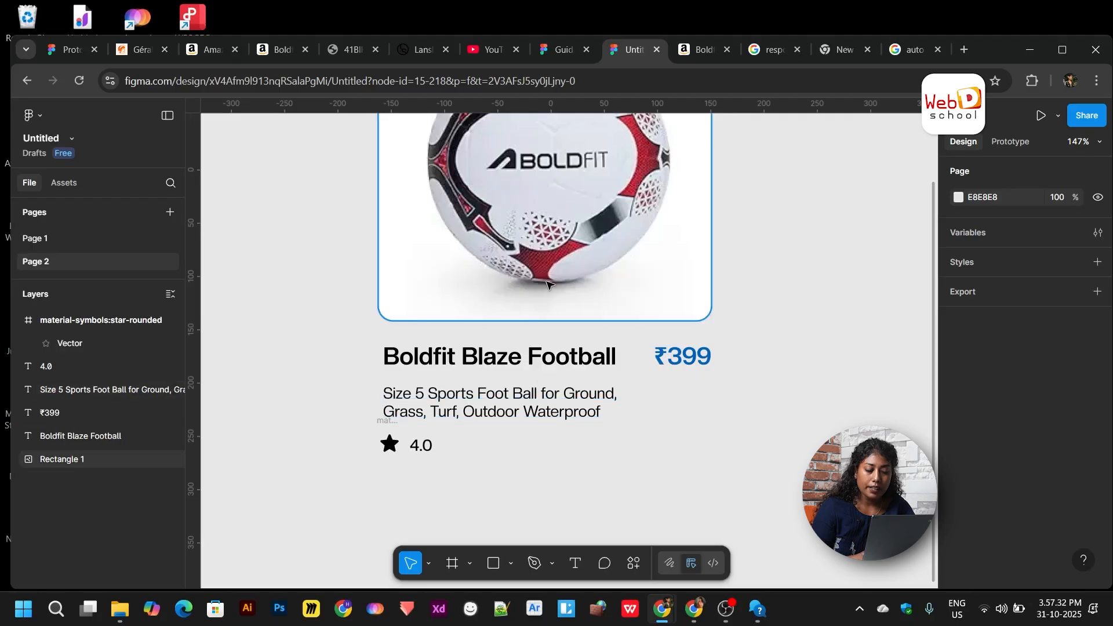
{"action": "scroll", "coordinate": [547, 284], "scroll_direction": "up", "scroll_amount": 2}
{"action": "scroll", "coordinate": [546, 284], "scroll_direction": "down", "scroll_amount": 2}
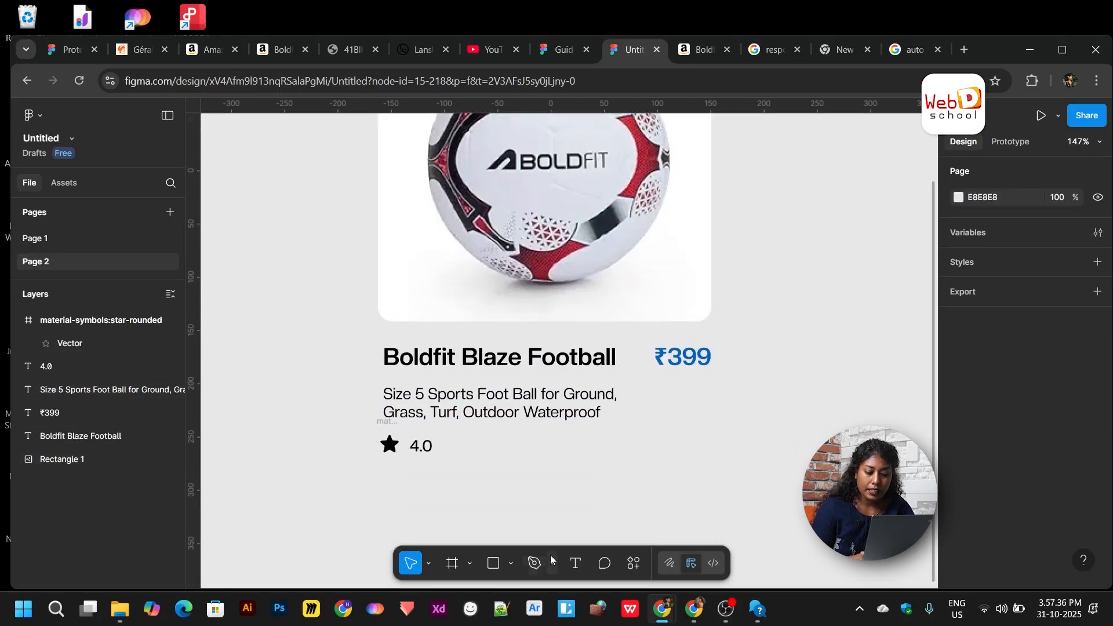
- Create a new text layer reading 'Buy now' below the rating
{"action": "right_click", "coordinate": [580, 568]}
{"action": "left_click", "coordinate": [520, 484]}
{"action": "left_click", "coordinate": [539, 356]}
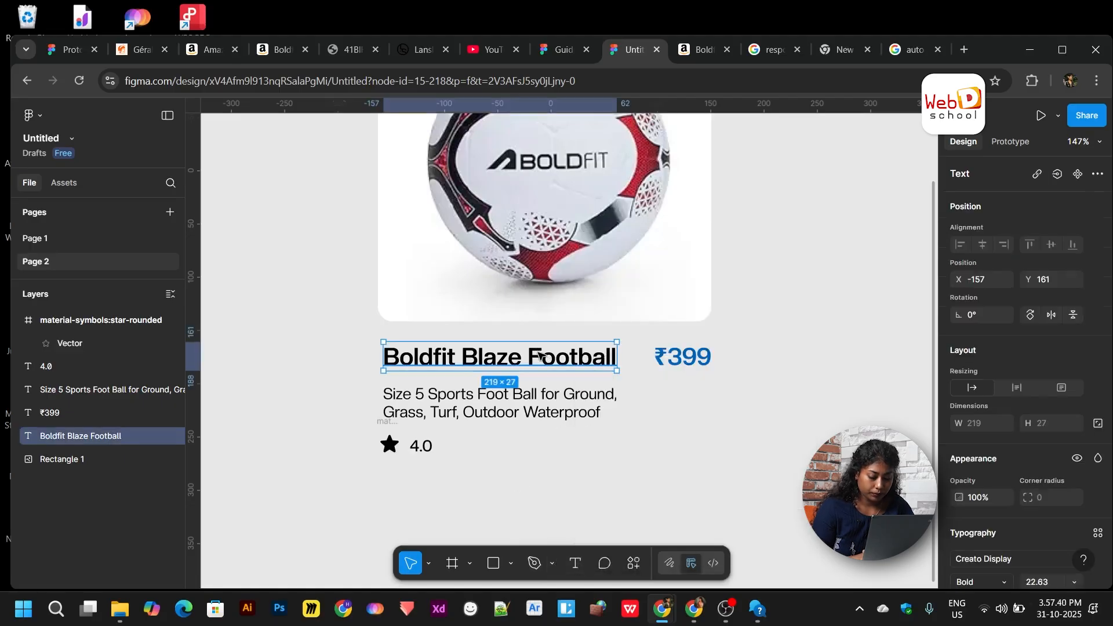
{"action": "left_click", "coordinate": [567, 510]}
{"action": "left_click", "coordinate": [577, 564]}
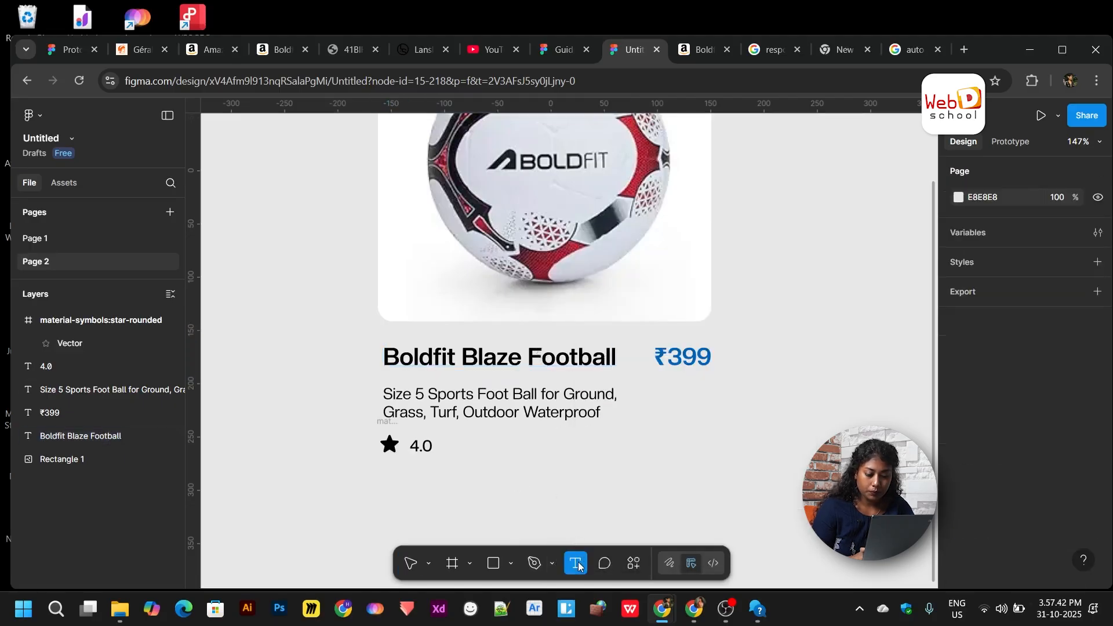
{"action": "left_click", "coordinate": [592, 497]}
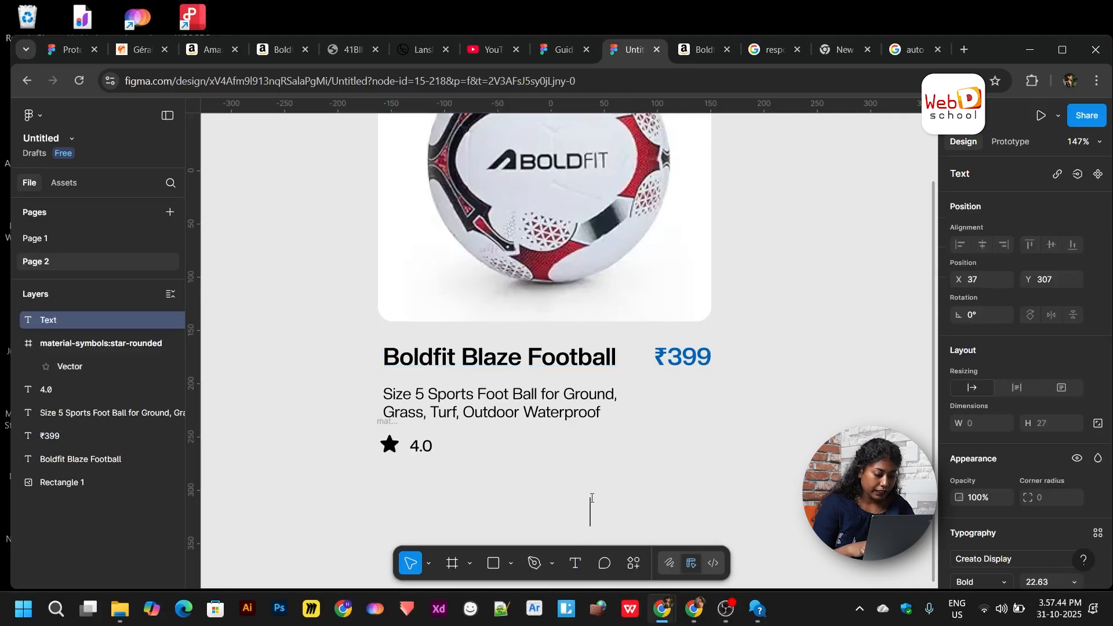
{"action": "type", "text": "Buy "}
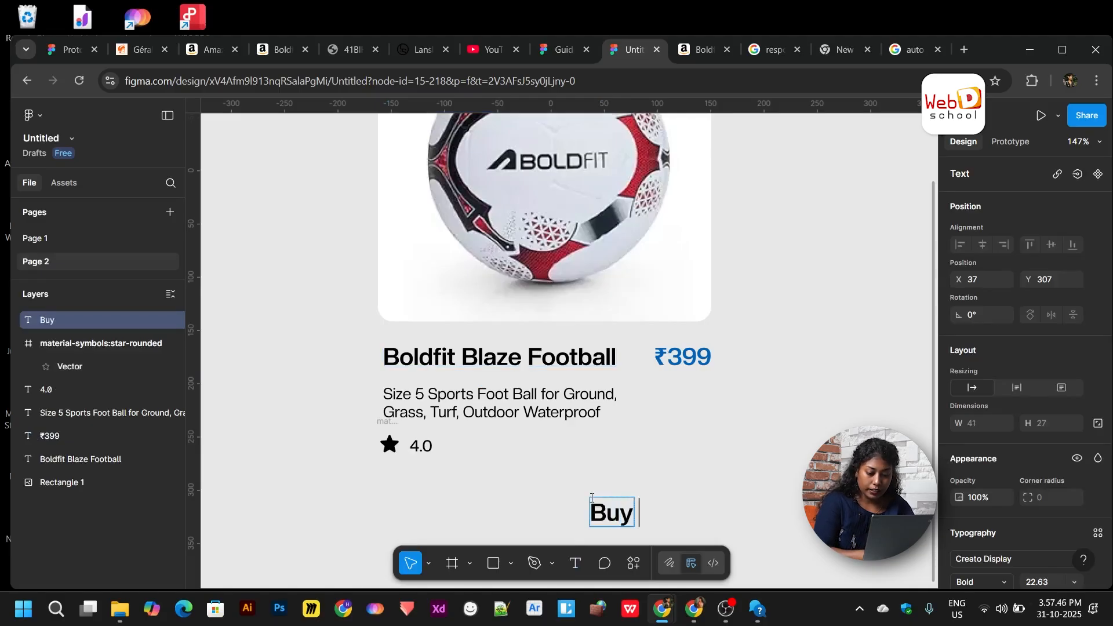
{"action": "type", "text": "now"}
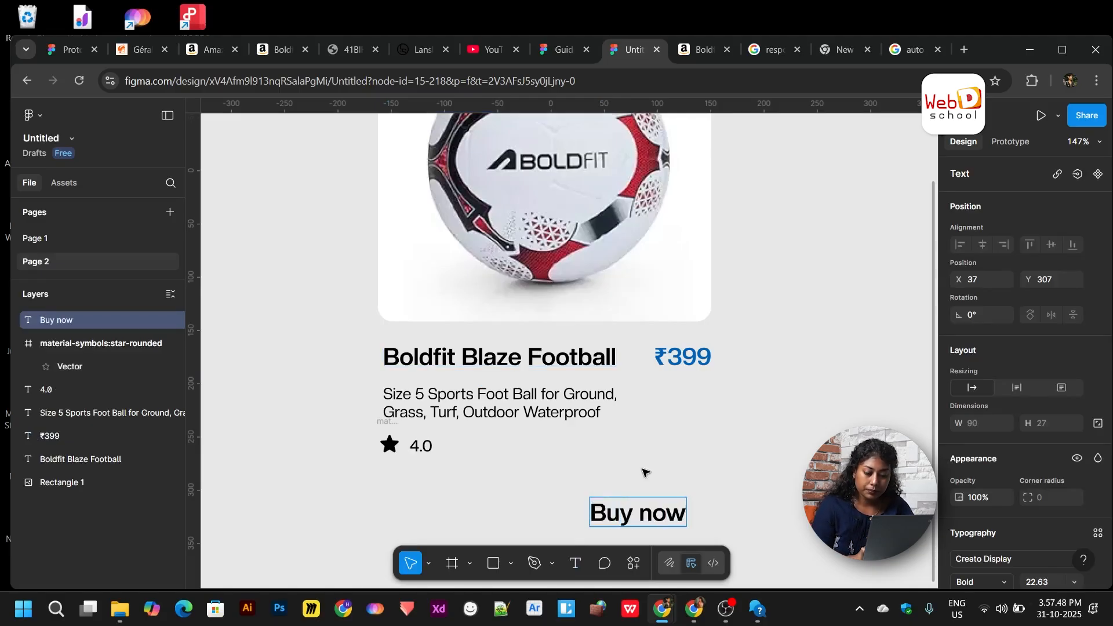
{"action": "key", "text": "Escape"}
- Set Buy now to font size 16.63 and move it to the rating row's right end
{"action": "left_click_drag", "start_coordinate": [647, 518], "coordinate": [662, 462]}
{"action": "scroll", "coordinate": [1032, 516], "scroll_direction": "down", "scroll_amount": 2}
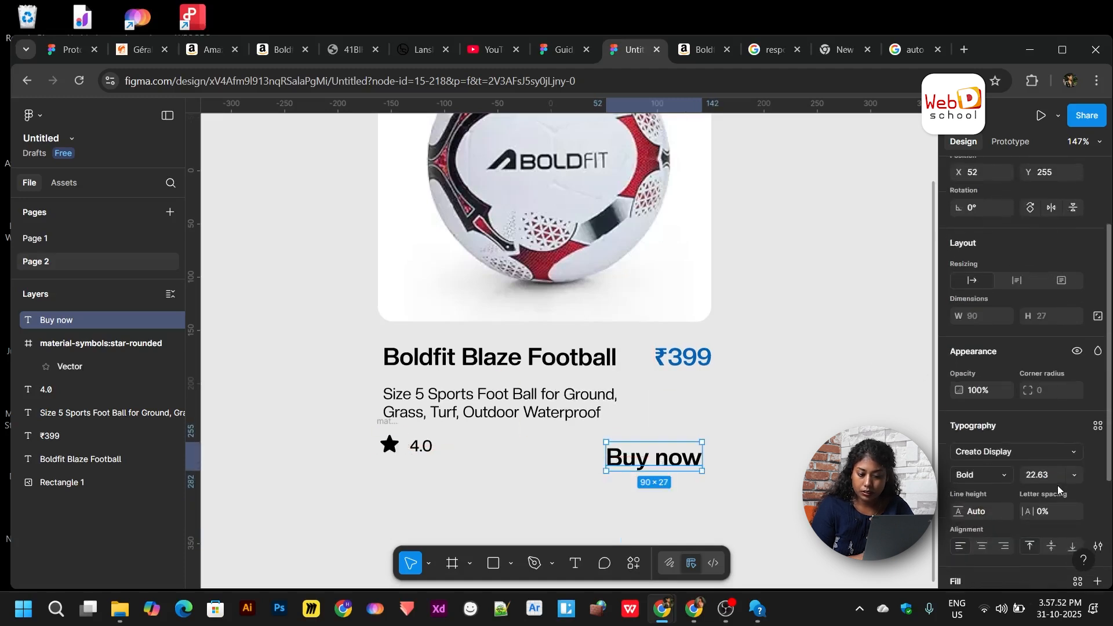
{"action": "left_click", "coordinate": [1058, 480]}
{"action": "key", "text": "Down"}
{"action": "key", "text": "Down"}
{"action": "key", "text": "Down"}
{"action": "key", "text": "Down"}
{"action": "key", "text": "Down"}
{"action": "key", "text": "Down"}
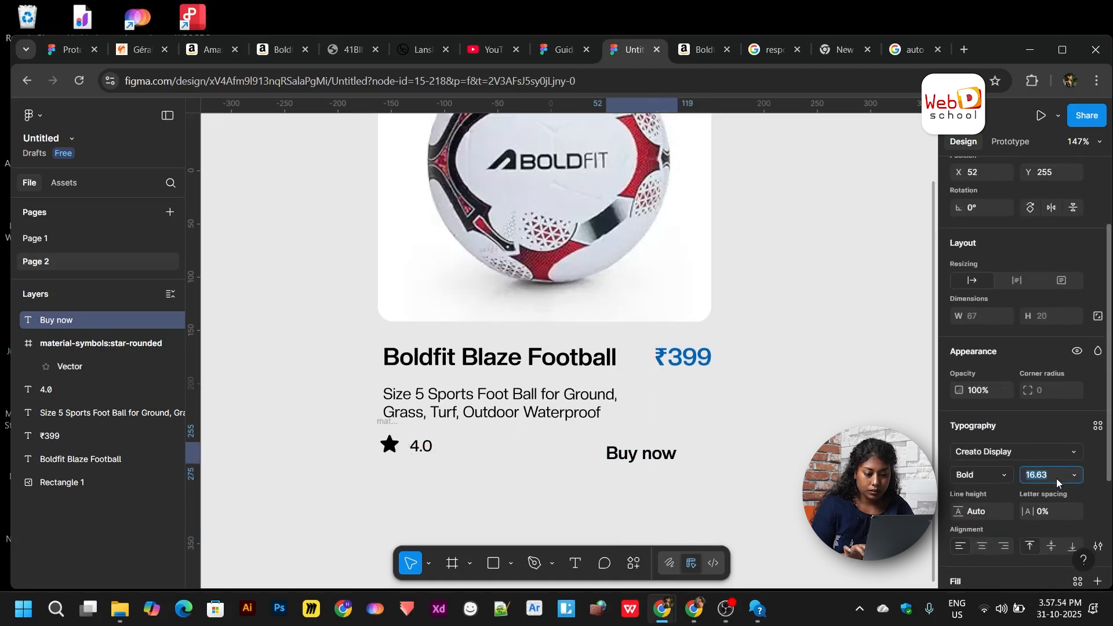
{"action": "left_click", "coordinate": [629, 452]}
{"action": "left_click_drag", "start_coordinate": [647, 451], "coordinate": [678, 452]}
- Right-align Buy now with the card edge and search the Iconify plugin for cart icons
{"action": "left_click", "coordinate": [551, 494]}
{"action": "right_click", "coordinate": [480, 502]}
{"action": "mouse_move", "coordinate": [556, 509]}
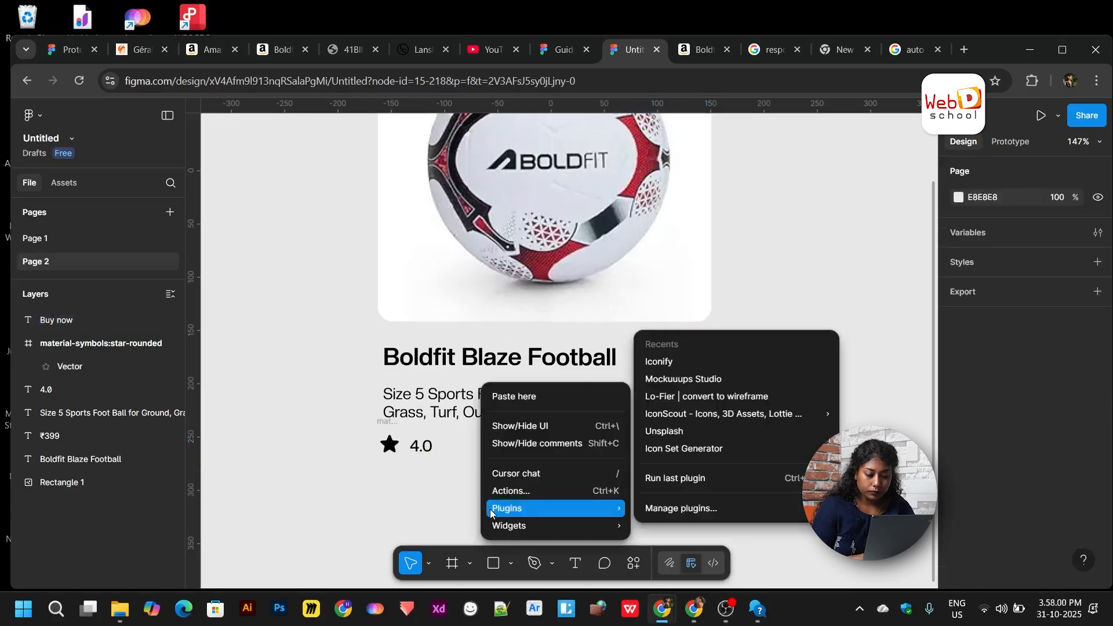
{"action": "left_click", "coordinate": [688, 368]}
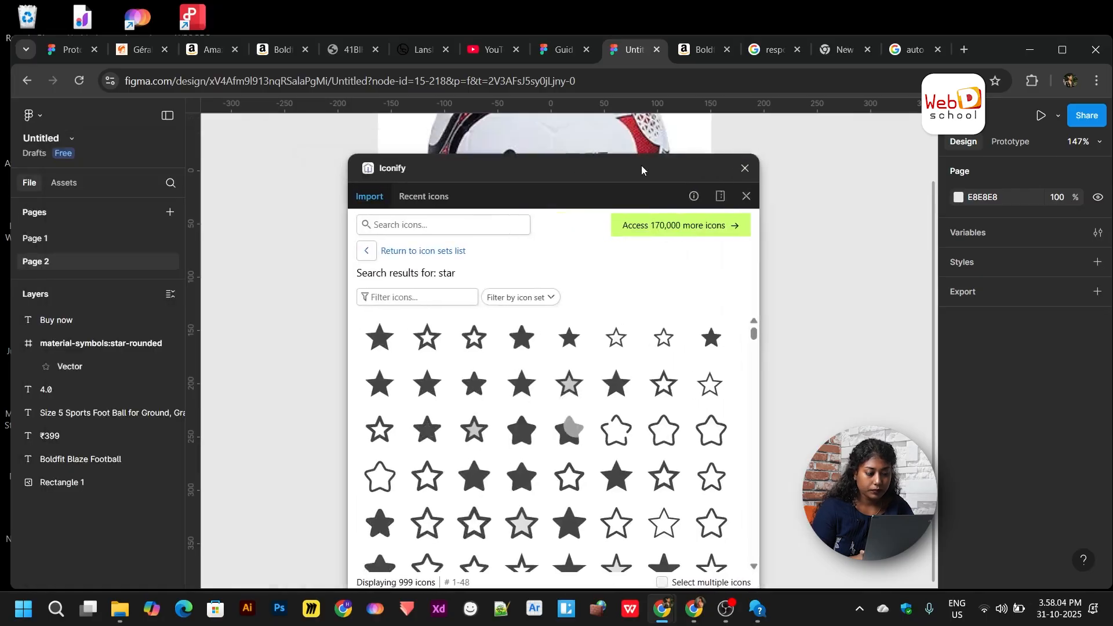
{"action": "left_click", "coordinate": [480, 224]}
{"action": "type", "text": "b"}
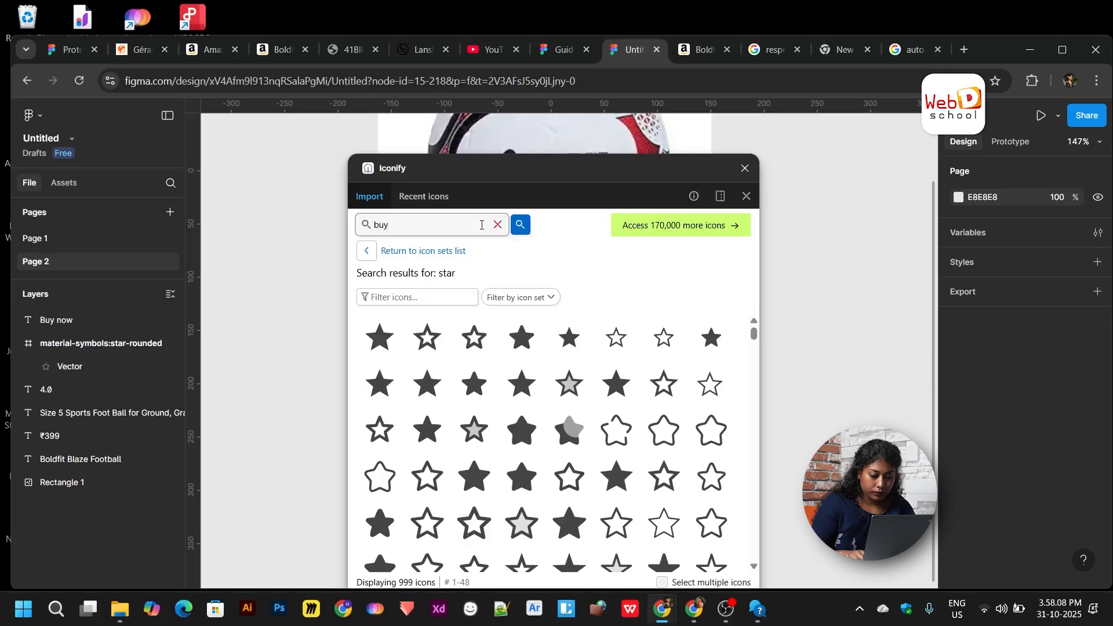
{"action": "key", "text": "BackSpace"}
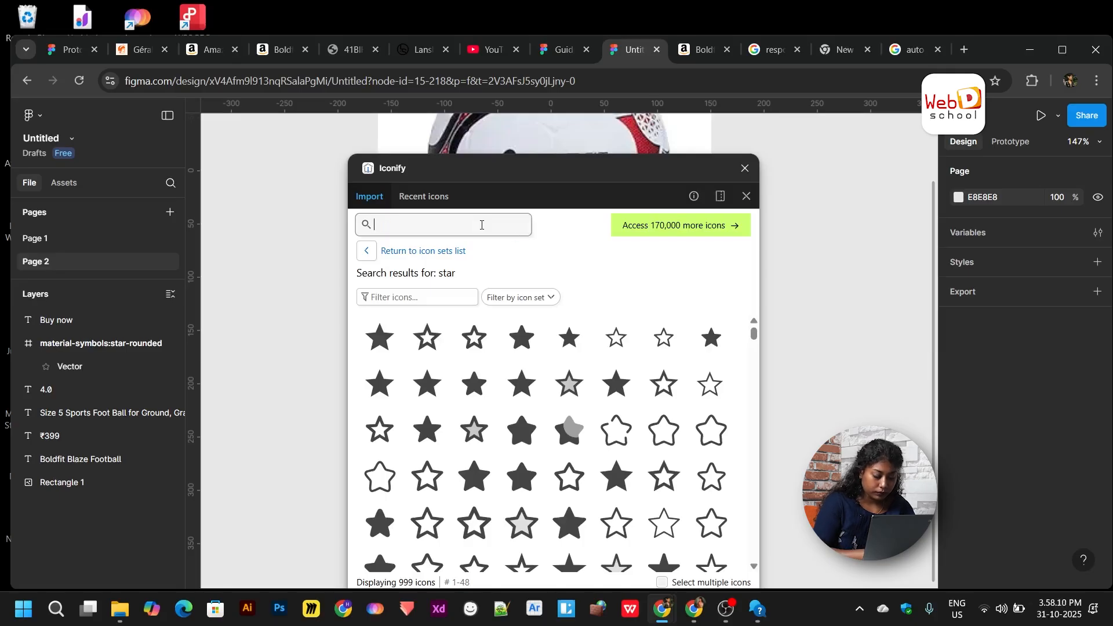
{"action": "type", "text": "cart"}
{"action": "key", "text": "Return"}
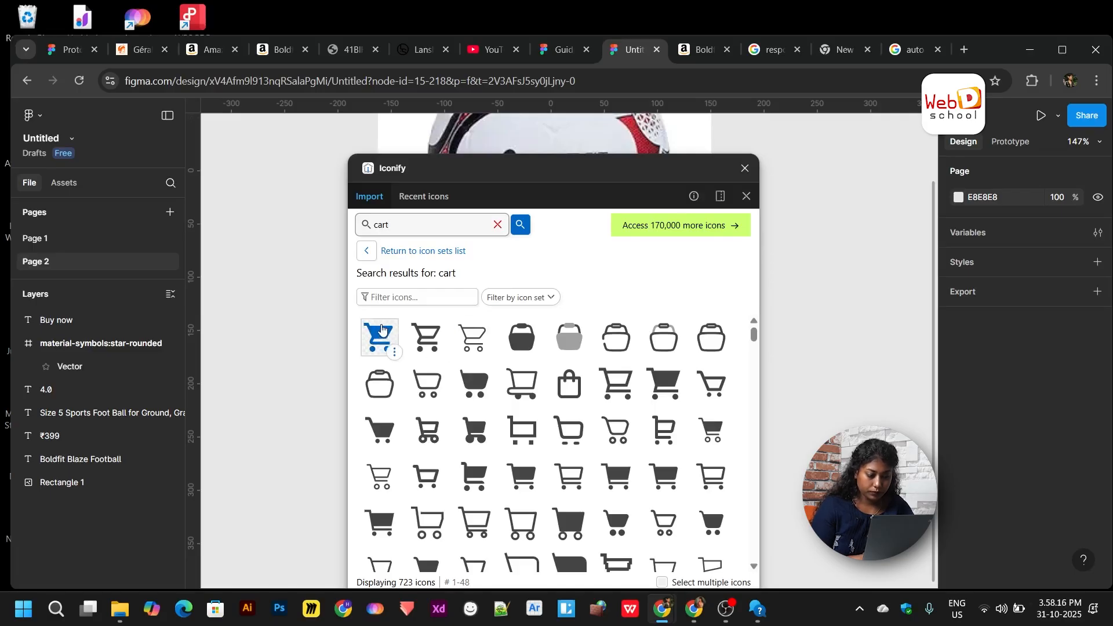
- Choose the filled cart icon at size 16 and import it as a frame
{"action": "scroll", "coordinate": [380, 335], "scroll_direction": "down", "scroll_amount": 1}
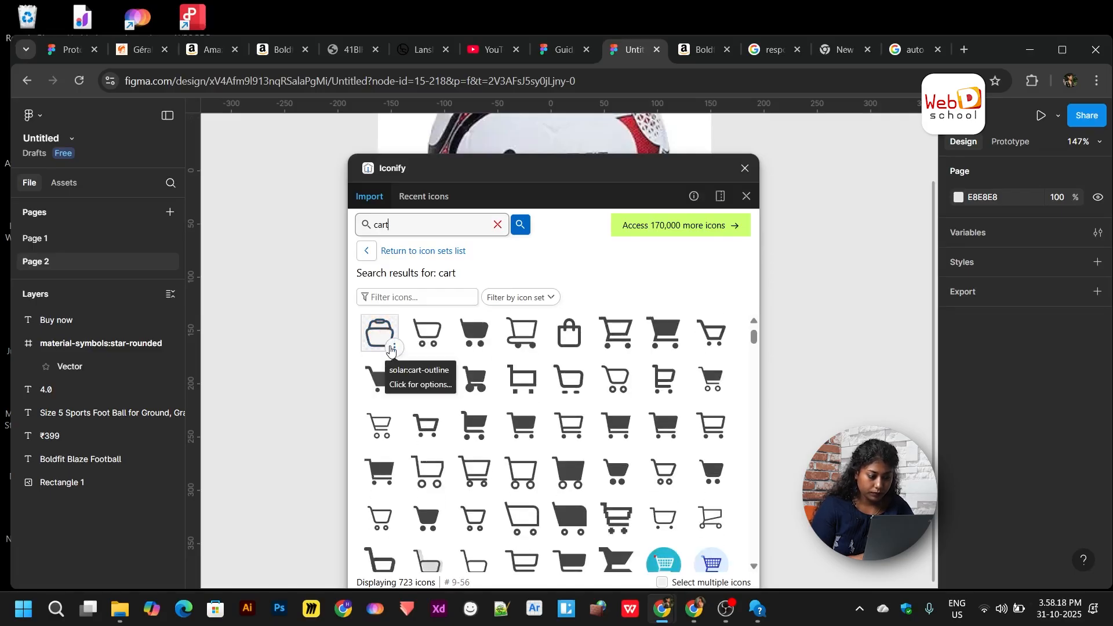
{"action": "scroll", "coordinate": [382, 337], "scroll_direction": "up", "scroll_amount": 1}
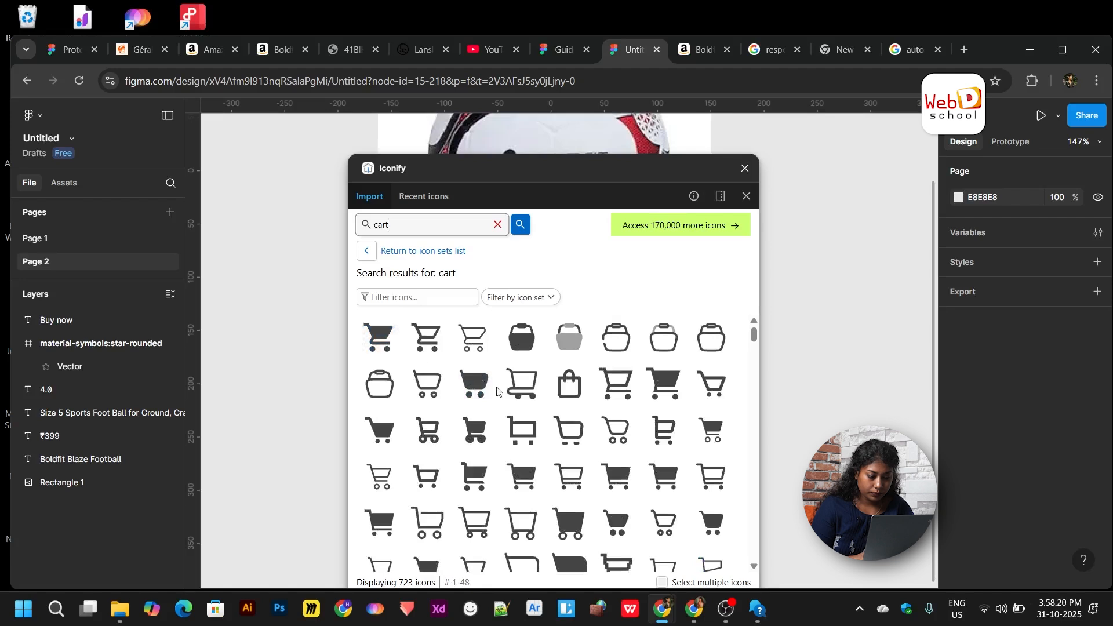
{"action": "left_click", "coordinate": [474, 384]}
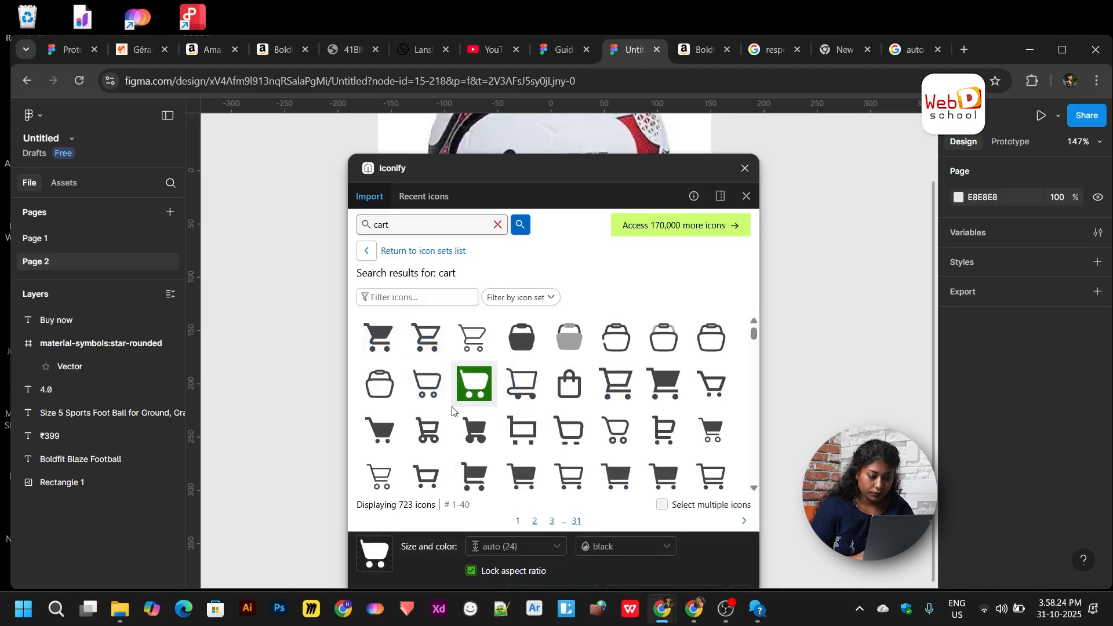
{"action": "scroll", "coordinate": [452, 410], "scroll_direction": "down", "scroll_amount": 3}
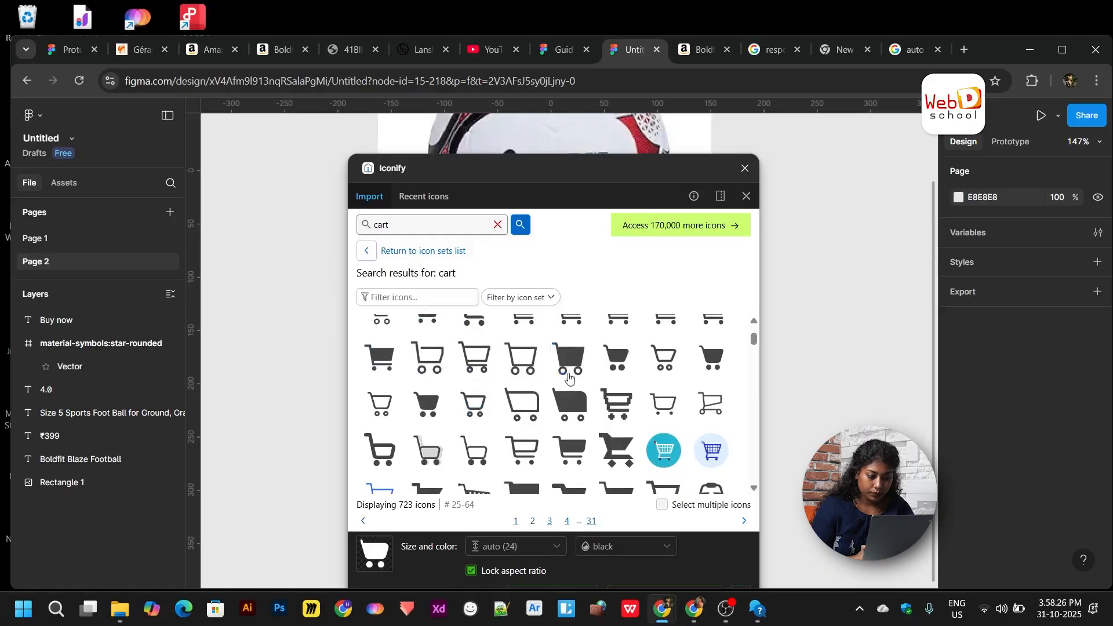
{"action": "left_click", "coordinate": [616, 358]}
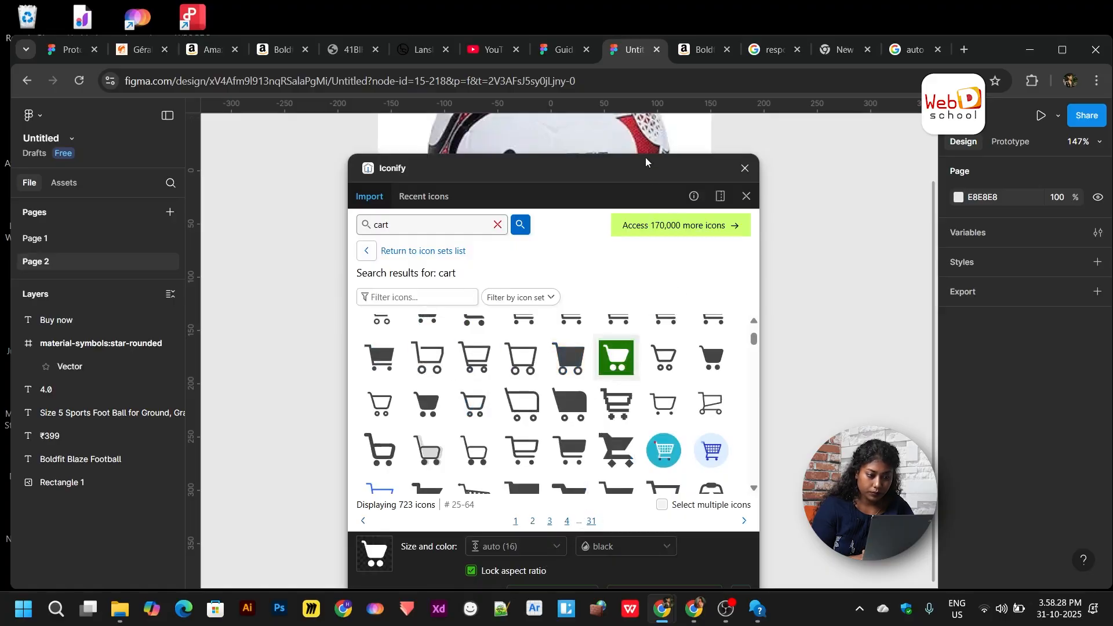
{"action": "left_click_drag", "start_coordinate": [645, 157], "coordinate": [683, 101]}
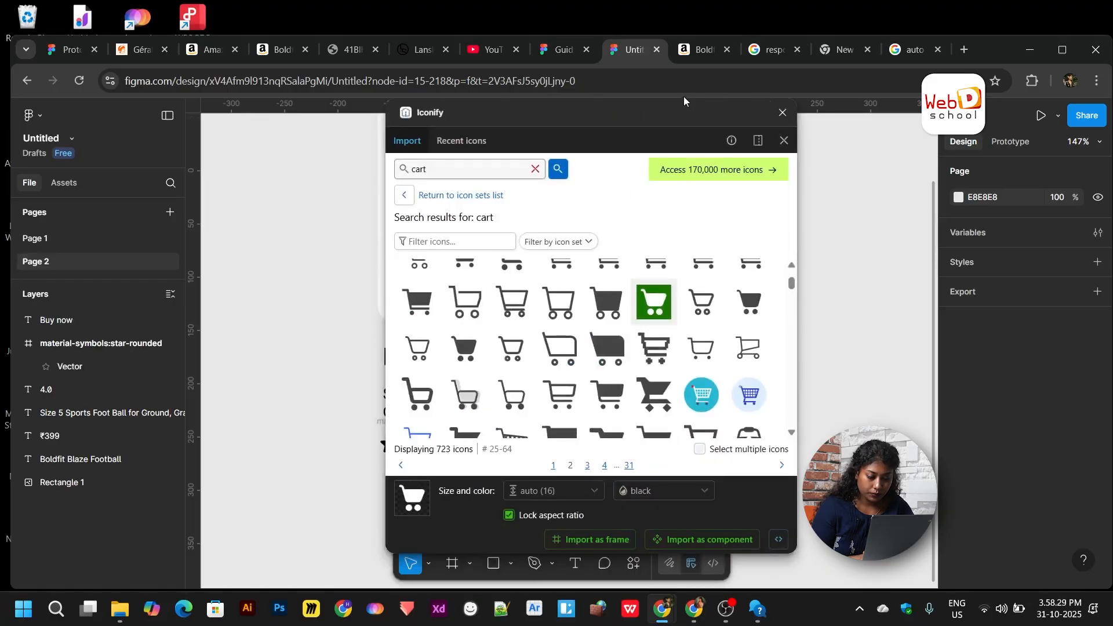
{"action": "left_click", "coordinate": [589, 540]}
{"action": "left_click", "coordinate": [784, 113]}
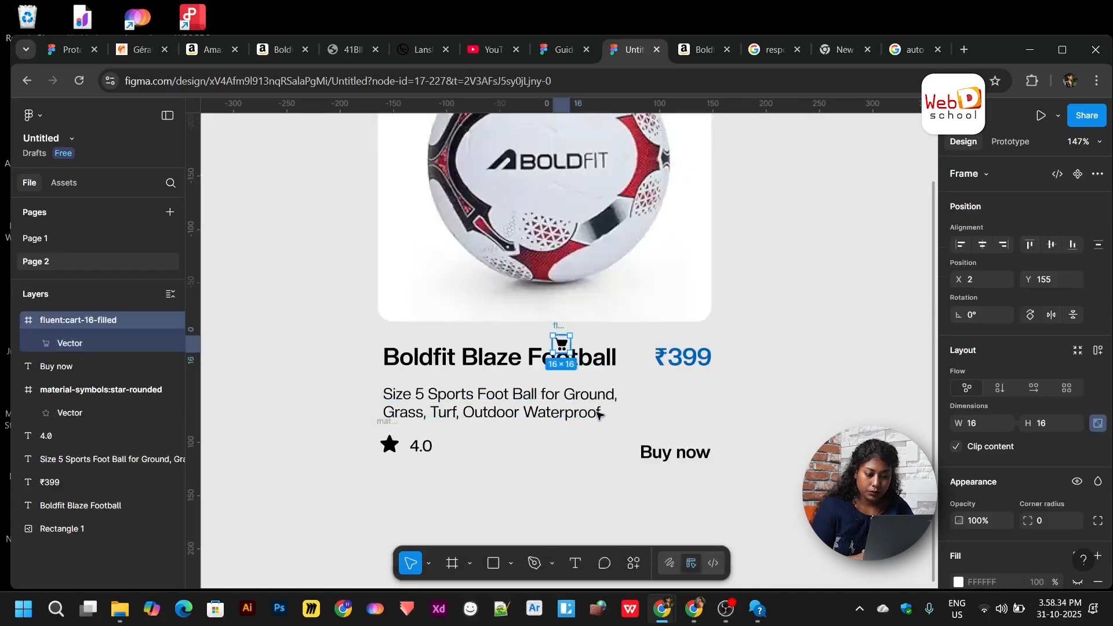
{"action": "left_click_drag", "start_coordinate": [597, 415], "coordinate": [623, 436]}
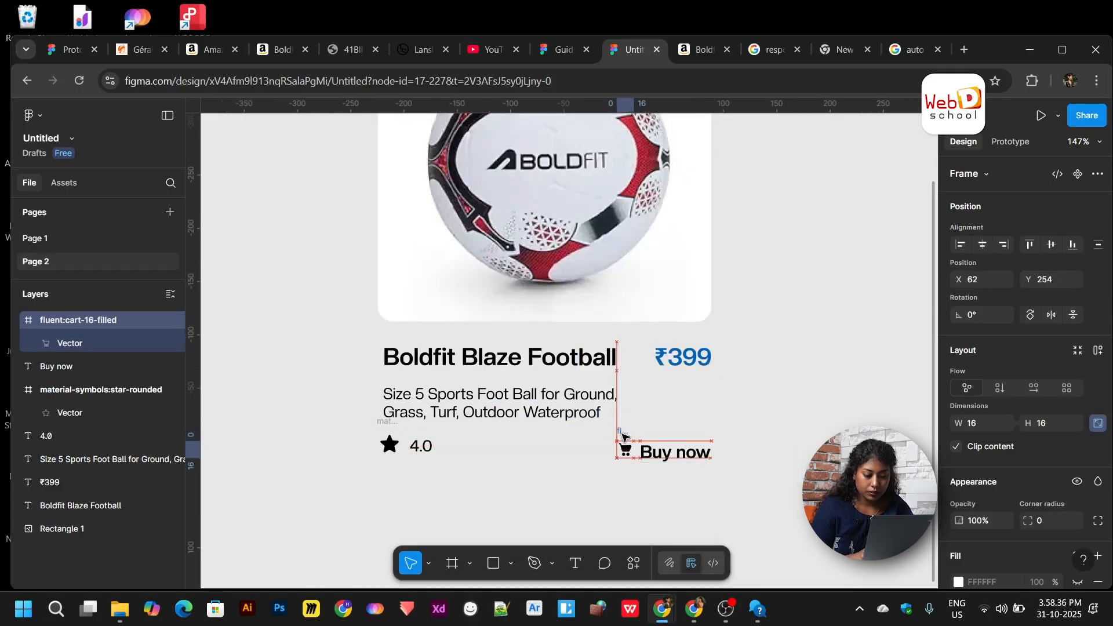
{"action": "scroll", "coordinate": [623, 436], "scroll_direction": "up", "scroll_amount": 5}
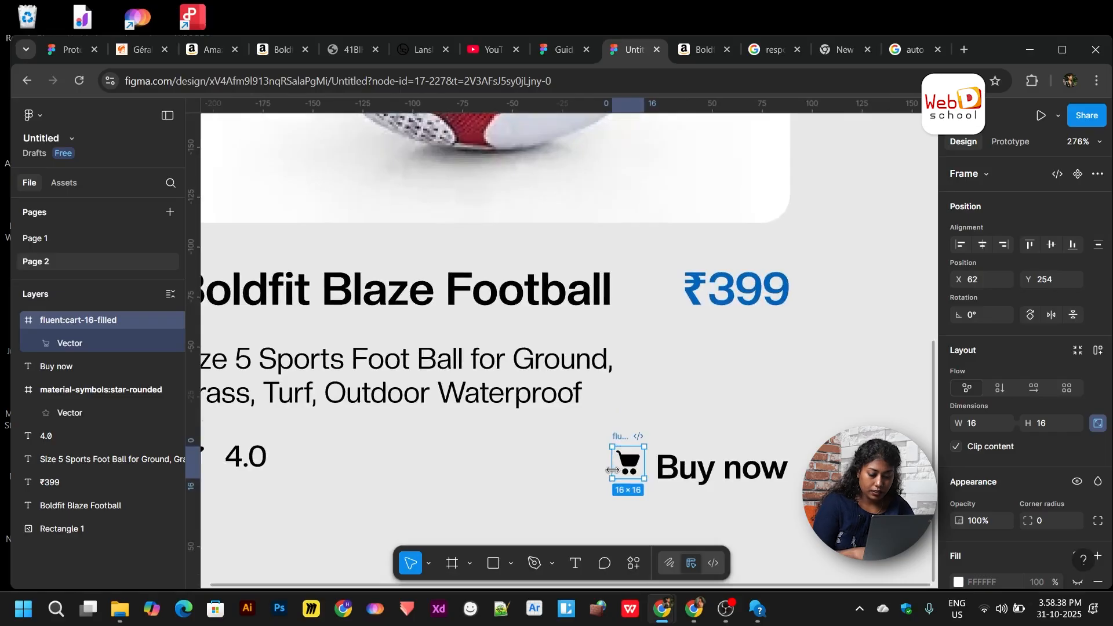
{"action": "key", "text": "k"}
{"action": "left_click_drag", "start_coordinate": [612, 470], "coordinate": [603, 476]}
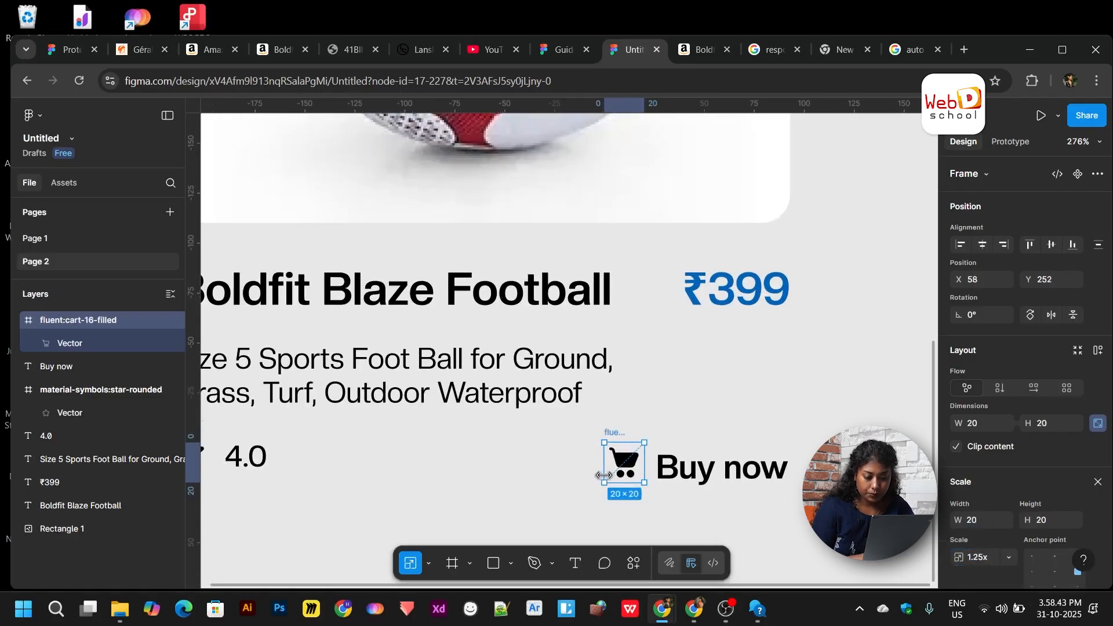
{"action": "left_click", "coordinate": [713, 505]}
{"action": "key", "text": "shift+1"}
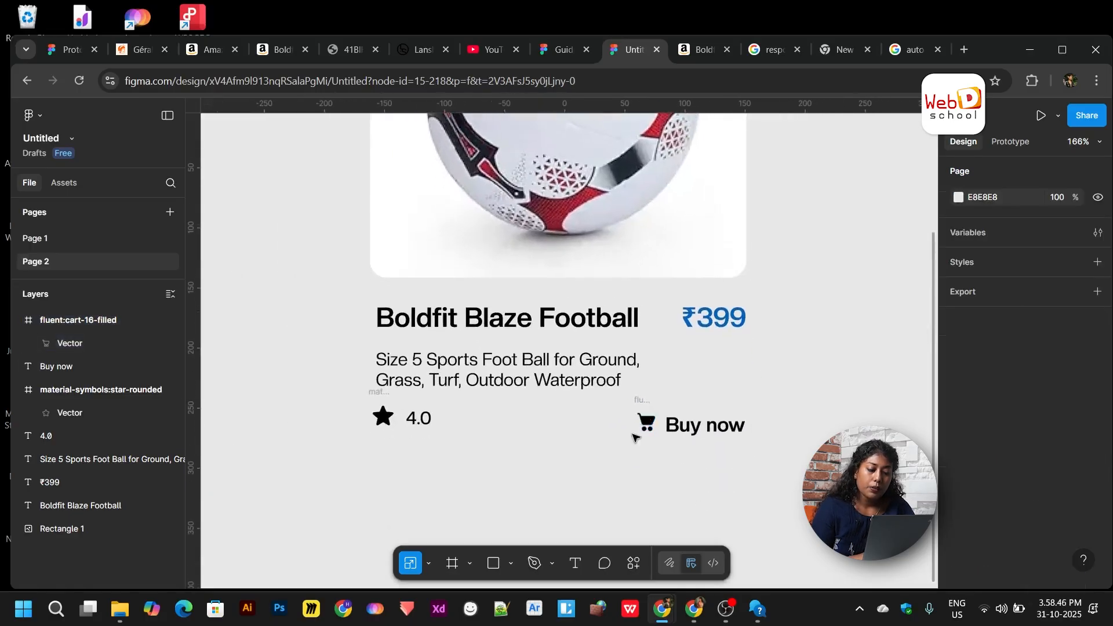
{"action": "scroll", "coordinate": [639, 435], "scroll_direction": "up", "scroll_amount": 5}
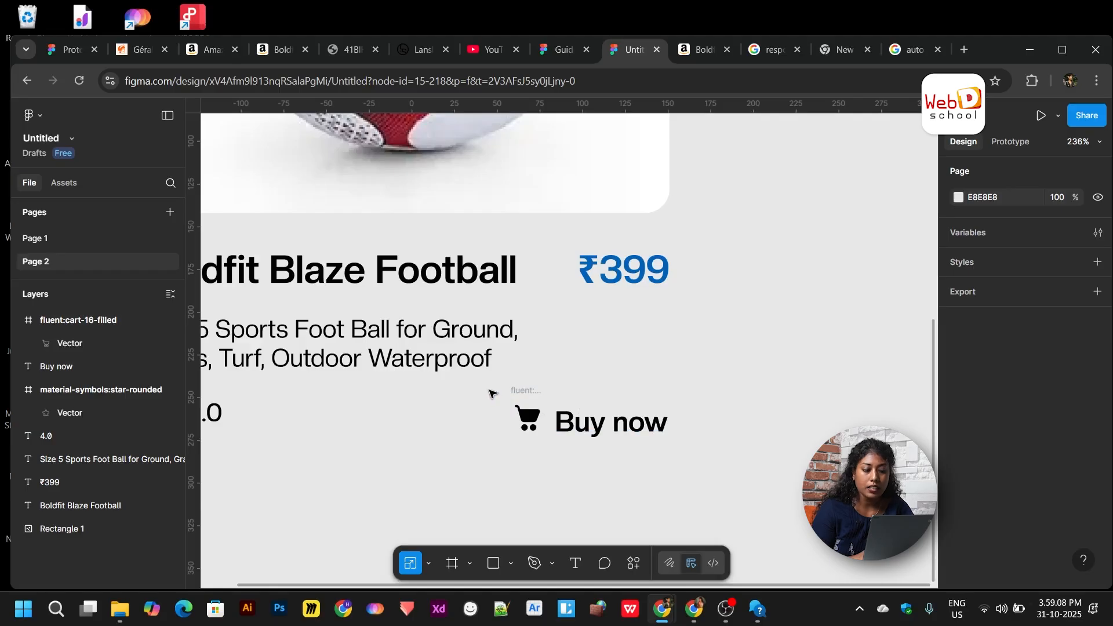
- Wrap the cart icon and Buy now text in auto-layout Frame 1 (gap 6) and nudge it up-right
{"action": "left_click_drag", "start_coordinate": [491, 390], "coordinate": [648, 464]}
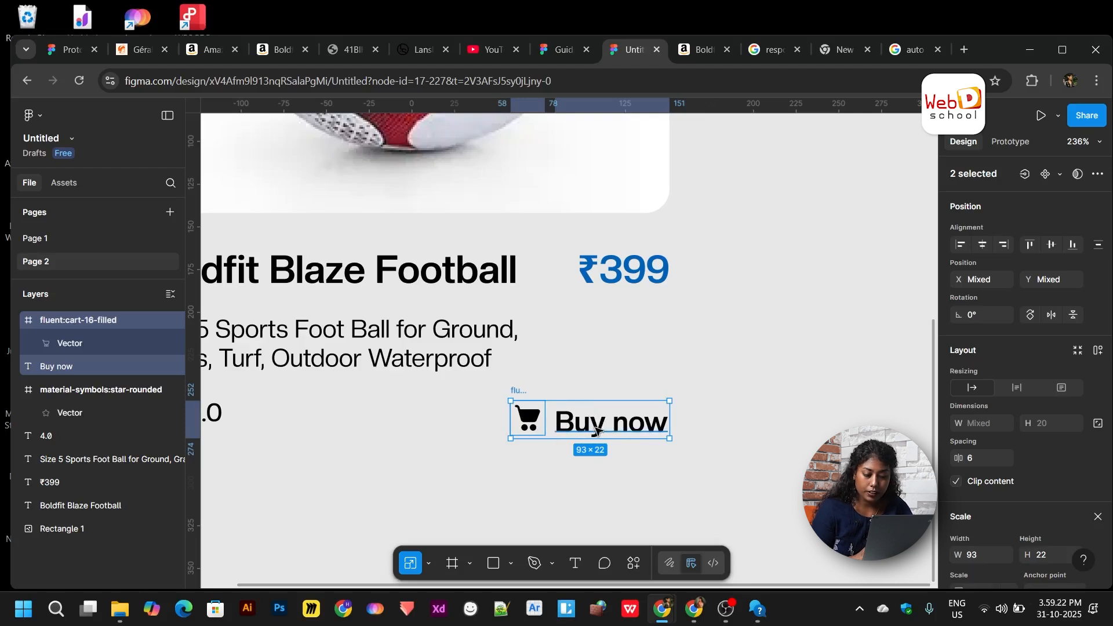
{"action": "key", "text": "shift+a"}
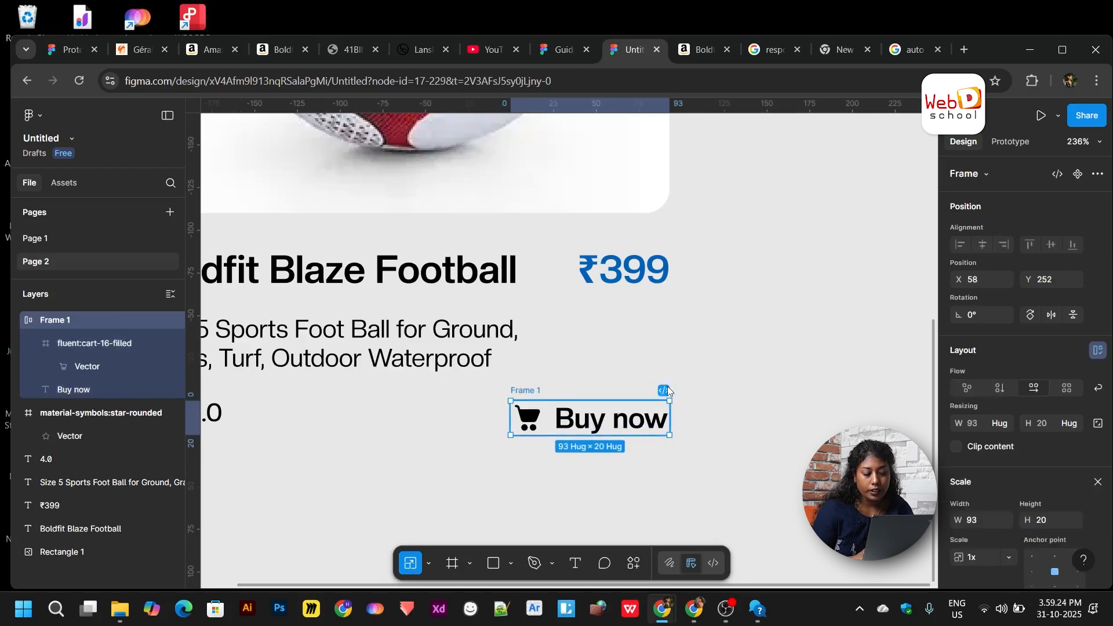
{"action": "scroll", "coordinate": [603, 444], "scroll_direction": "left", "scroll_amount": 1}
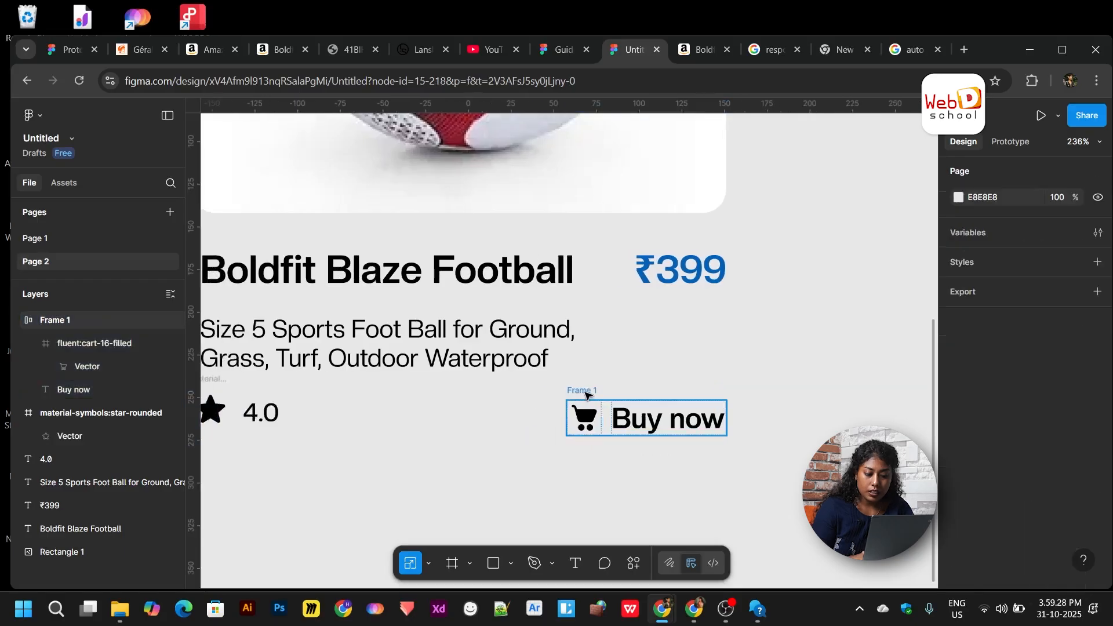
{"action": "left_click", "coordinate": [585, 392]}
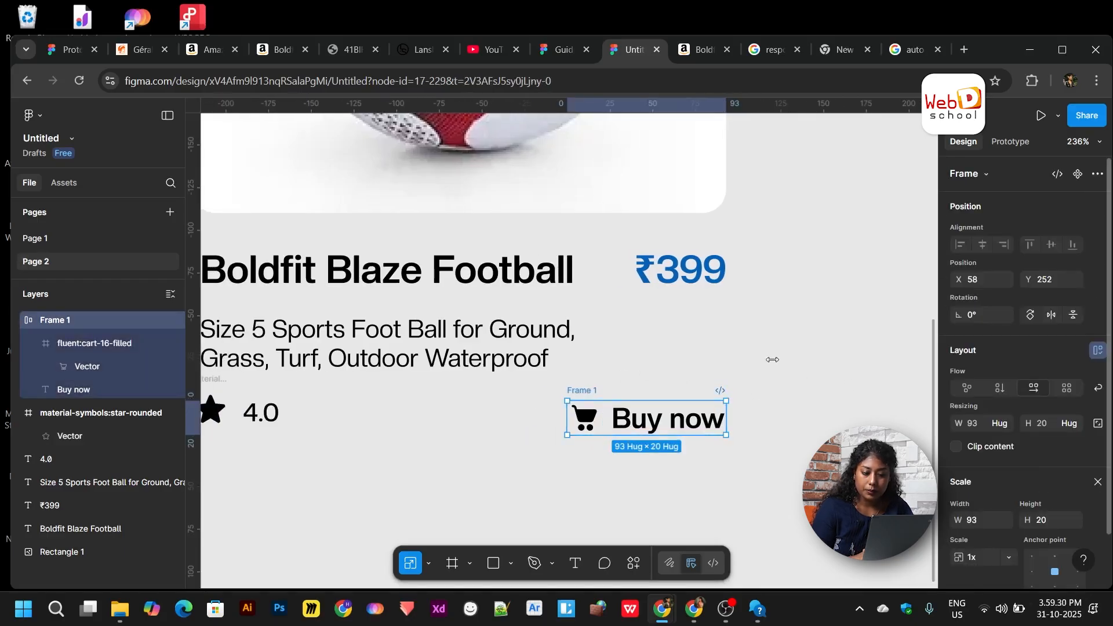
{"action": "left_click", "coordinate": [1098, 482]}
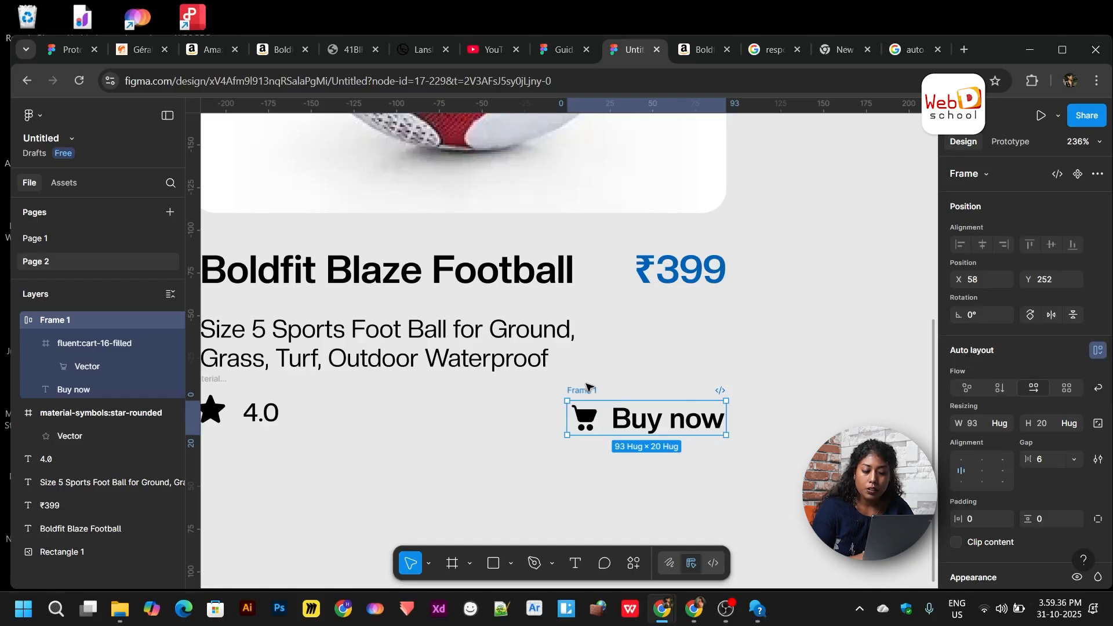
{"action": "left_click_drag", "start_coordinate": [597, 394], "coordinate": [609, 391]}
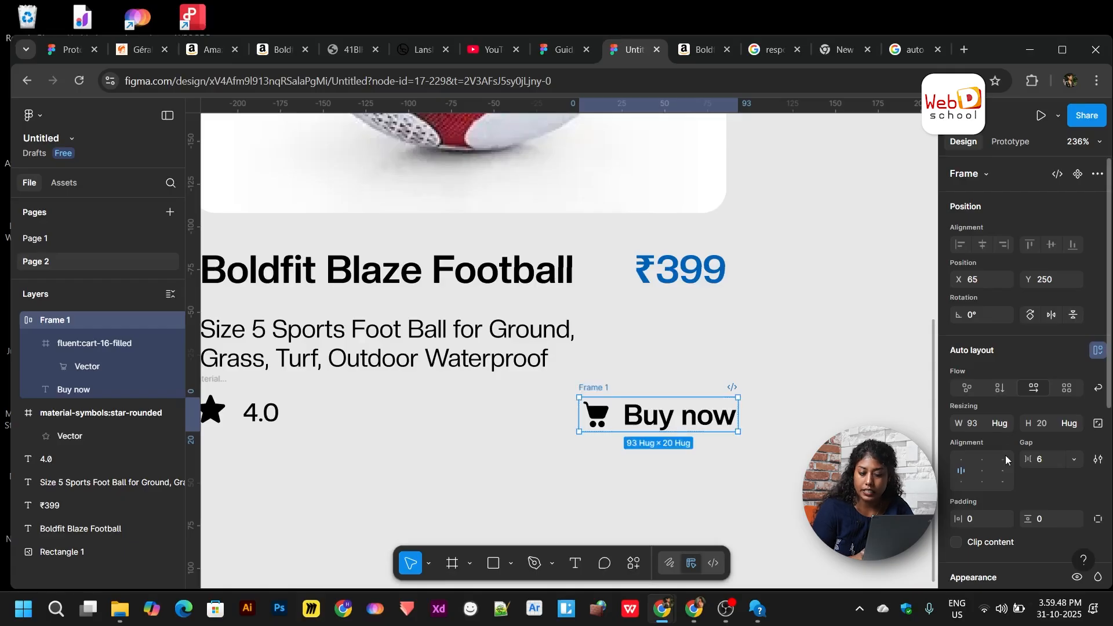
{"action": "left_click", "coordinate": [706, 453]}
{"action": "left_click", "coordinate": [589, 400]}
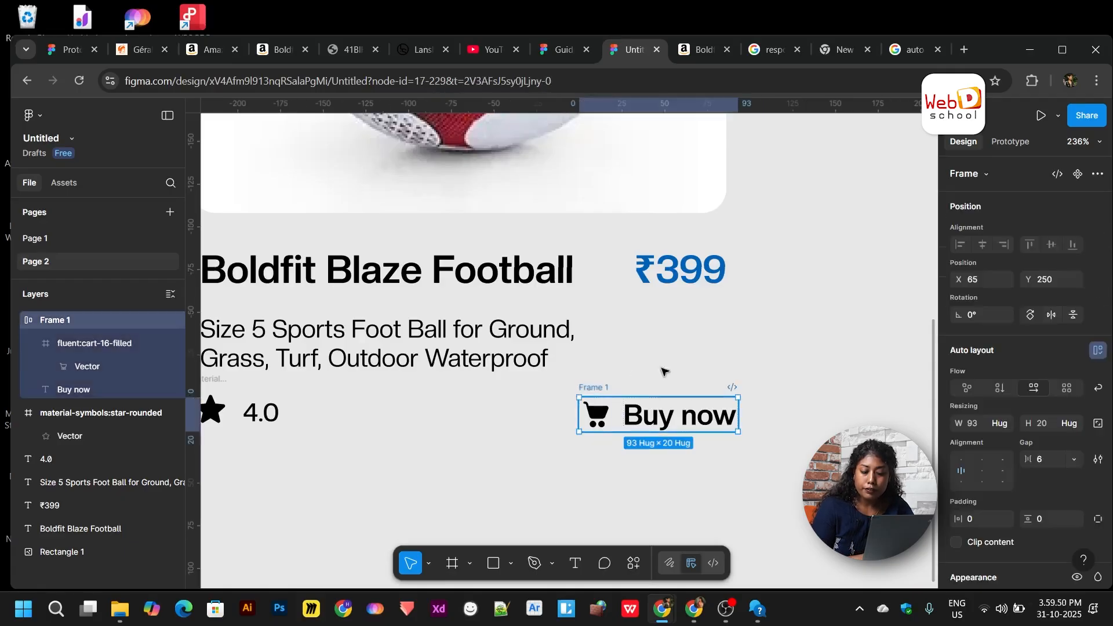
{"action": "scroll", "coordinate": [1010, 515], "scroll_direction": "down", "scroll_amount": 3}
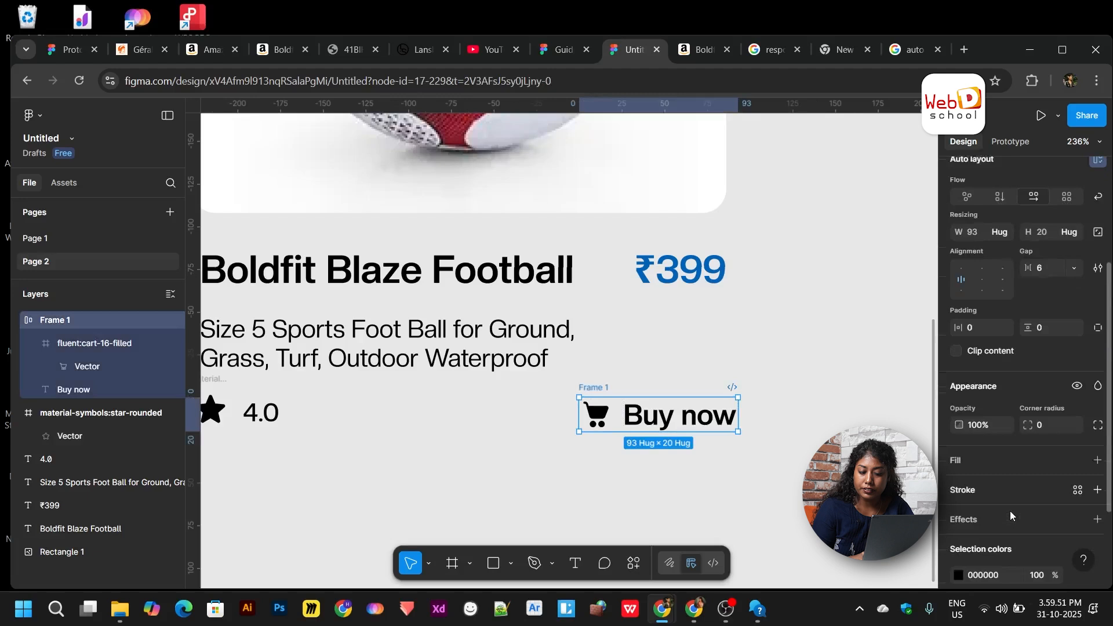
- Fill the Buy now frame blue 0061B5 and turn the cart icon and text white FFFFFF
{"action": "left_click", "coordinate": [1099, 454]}
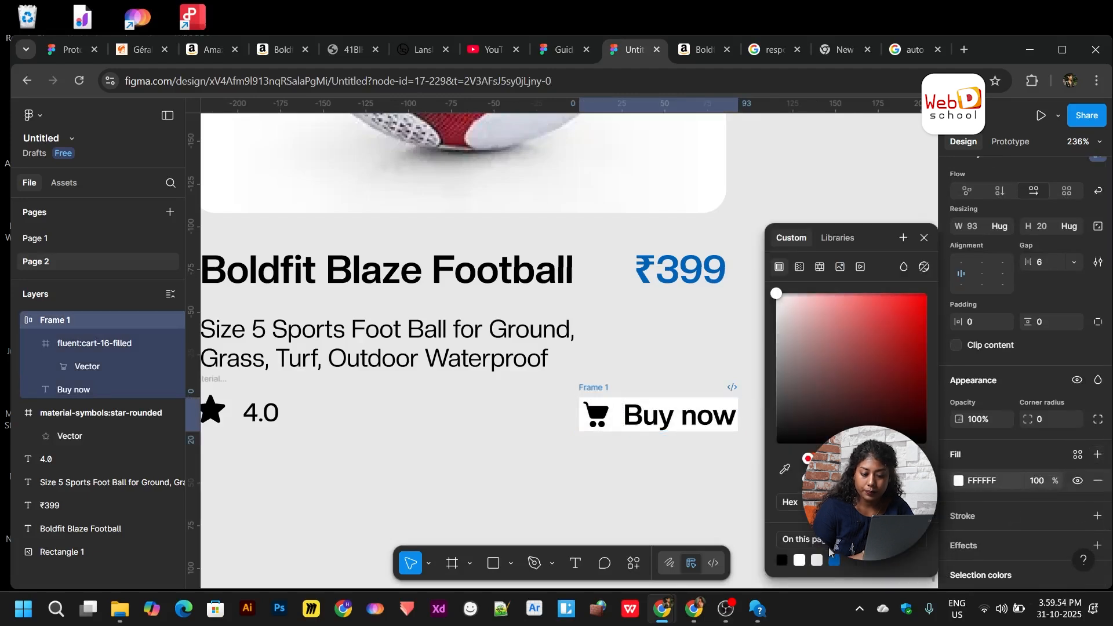
{"action": "left_click", "coordinate": [834, 560]}
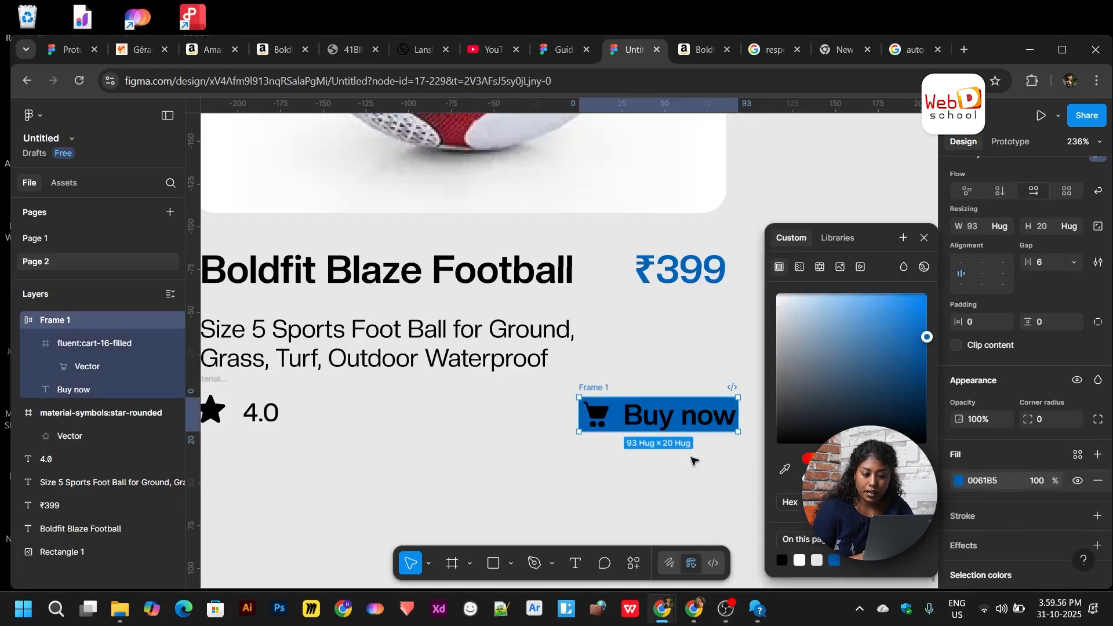
{"action": "scroll", "coordinate": [1016, 536], "scroll_direction": "down", "scroll_amount": 3}
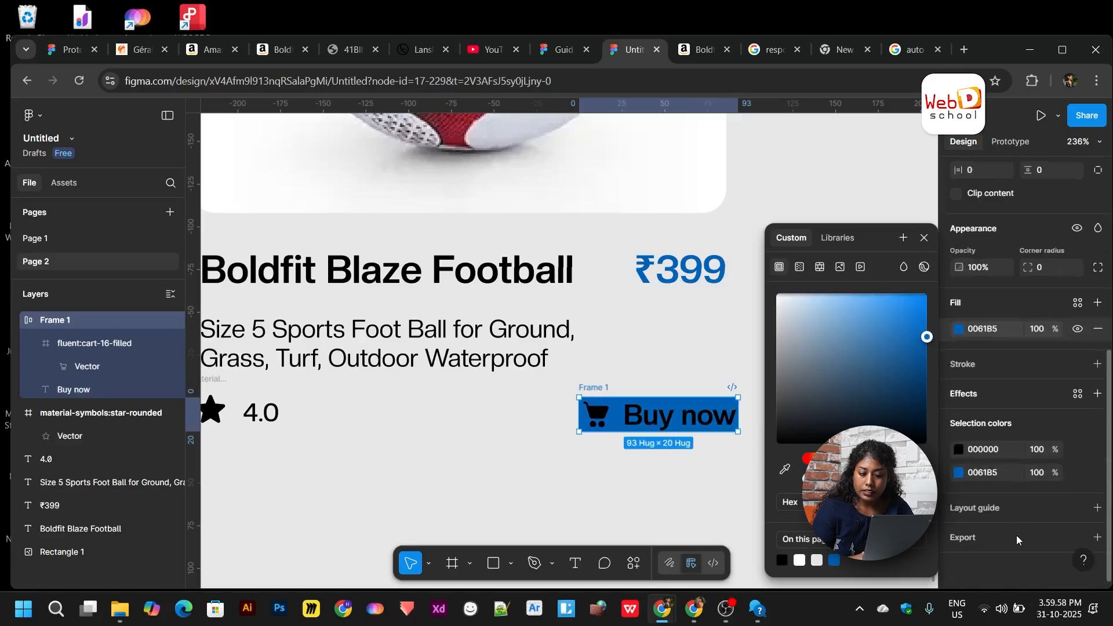
{"action": "left_click", "coordinate": [958, 451]}
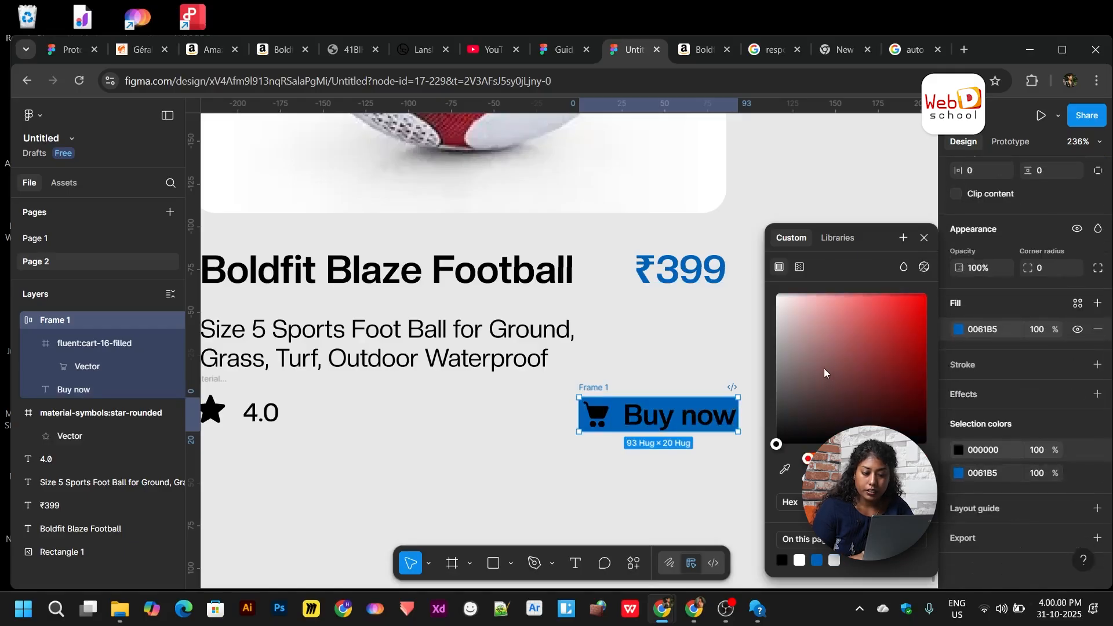
{"action": "left_click_drag", "start_coordinate": [825, 365], "coordinate": [719, 280]}
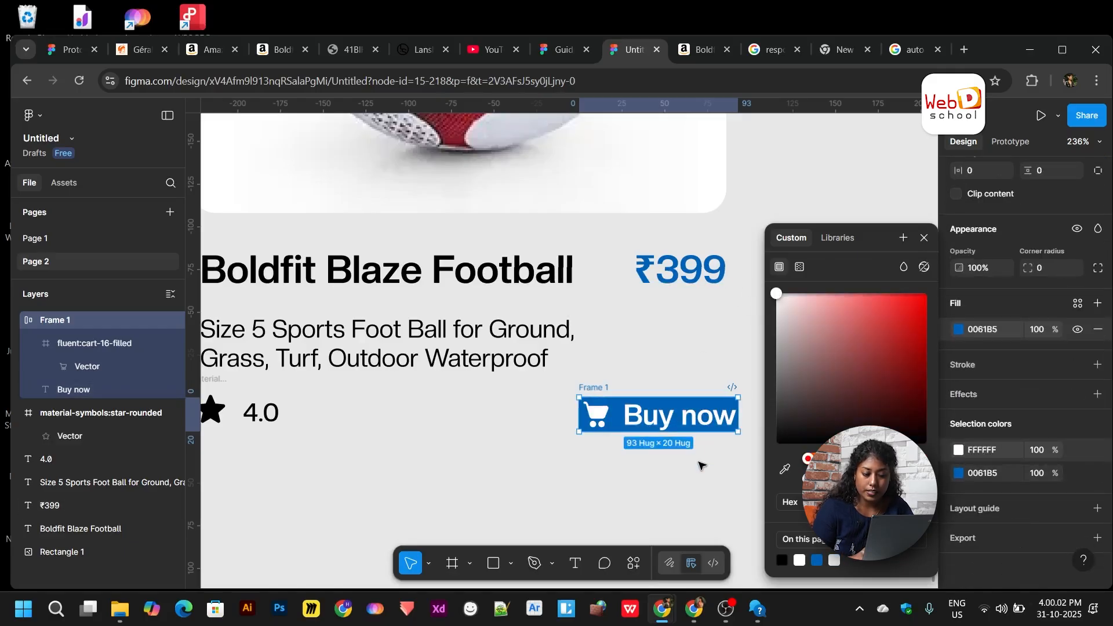
{"action": "left_click", "coordinate": [699, 464]}
- Give the button 7/3 padding and a corner radius of 4
{"action": "left_click", "coordinate": [611, 384]}
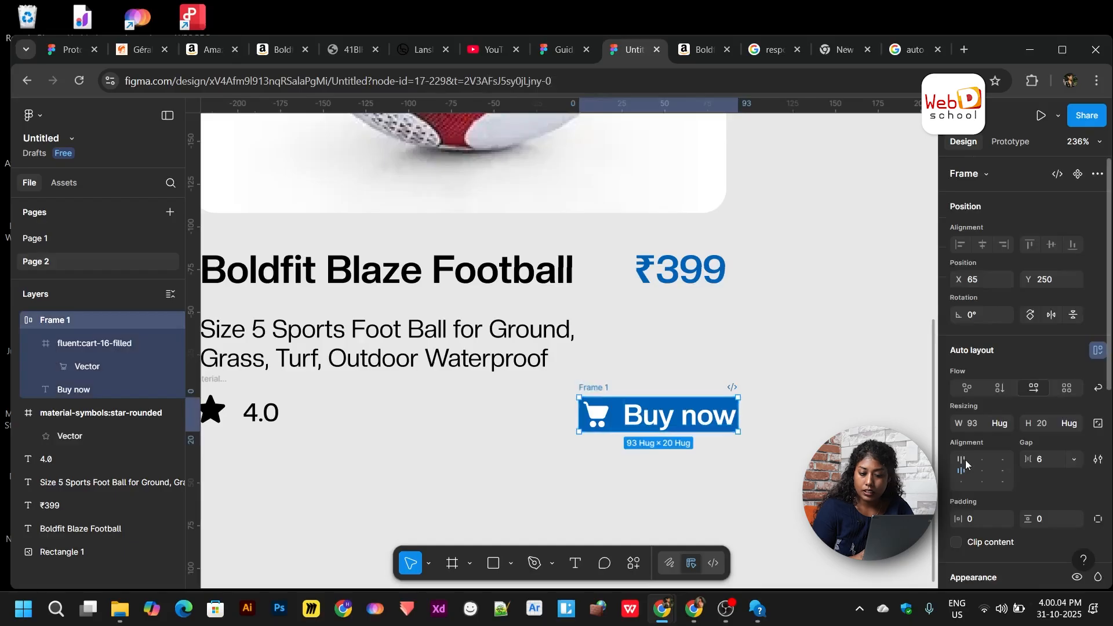
{"action": "left_click_drag", "start_coordinate": [1027, 442], "coordinate": [963, 439]}
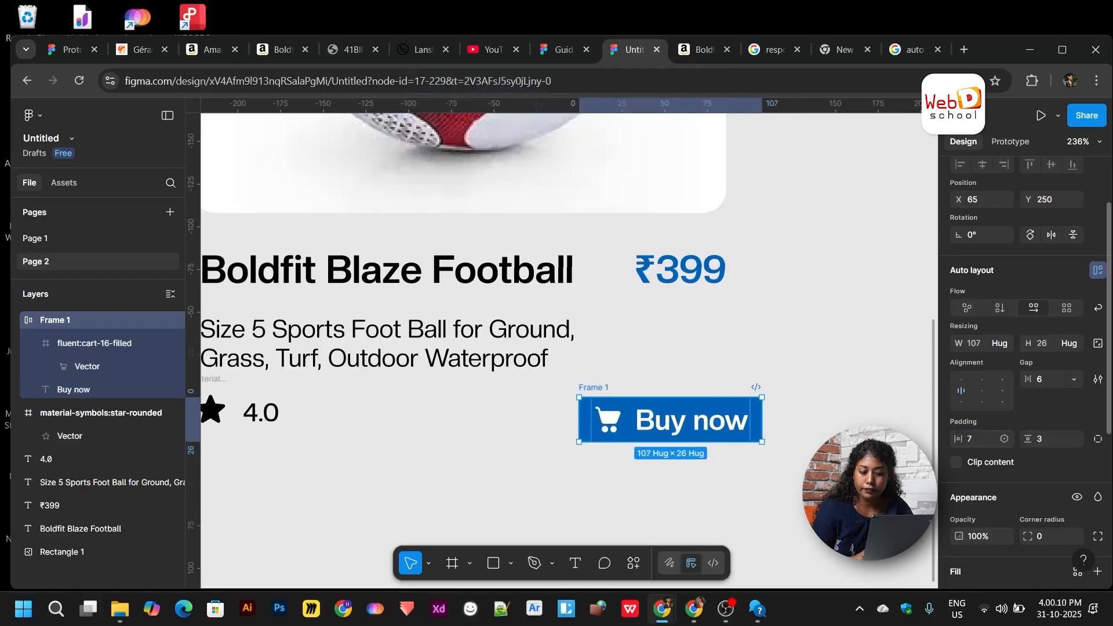
{"action": "key", "text": "Escape"}
{"action": "left_click", "coordinate": [606, 400]}
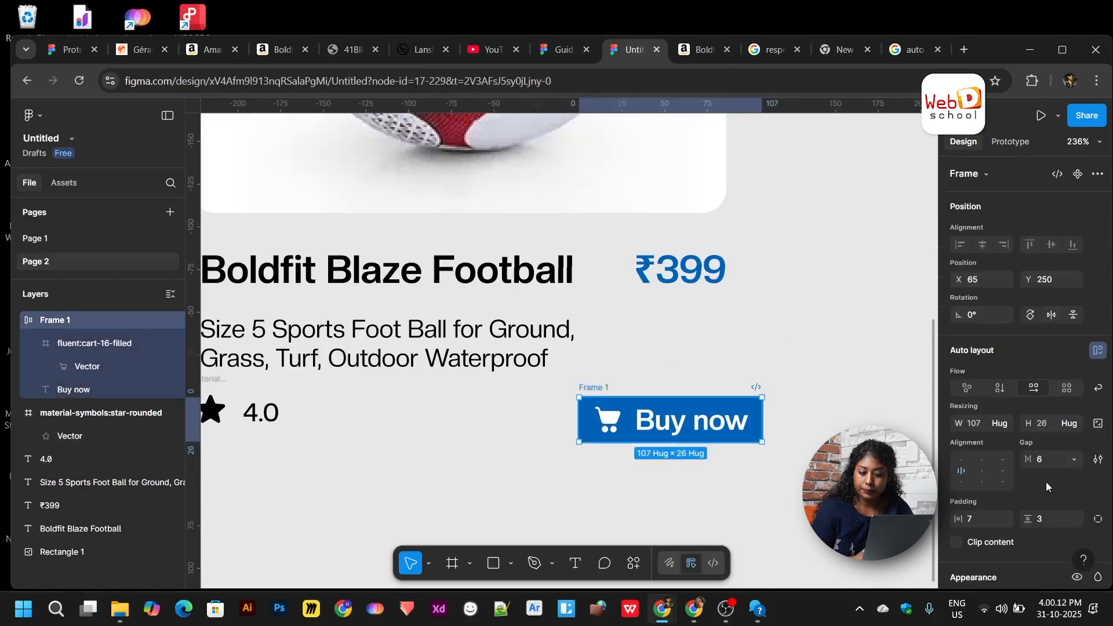
{"action": "scroll", "coordinate": [1046, 493], "scroll_direction": "down", "scroll_amount": 3}
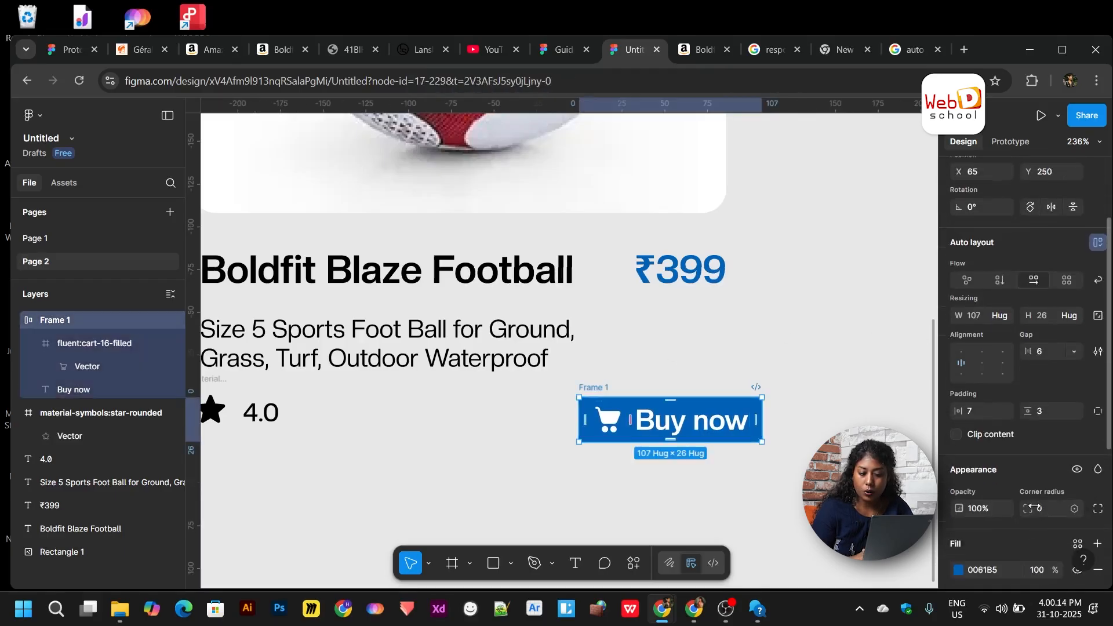
{"action": "left_click_drag", "start_coordinate": [1032, 508], "coordinate": [1098, 512]}
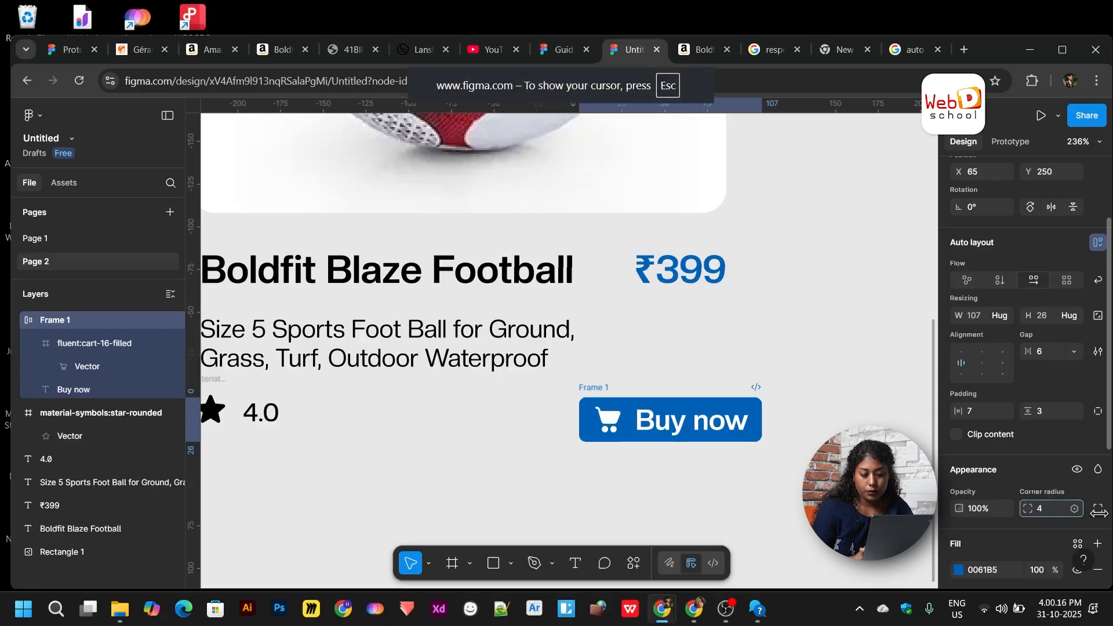
- Make the Buy now label Medium weight and reduce its size to 13.63
{"action": "double_click", "coordinate": [677, 424]}
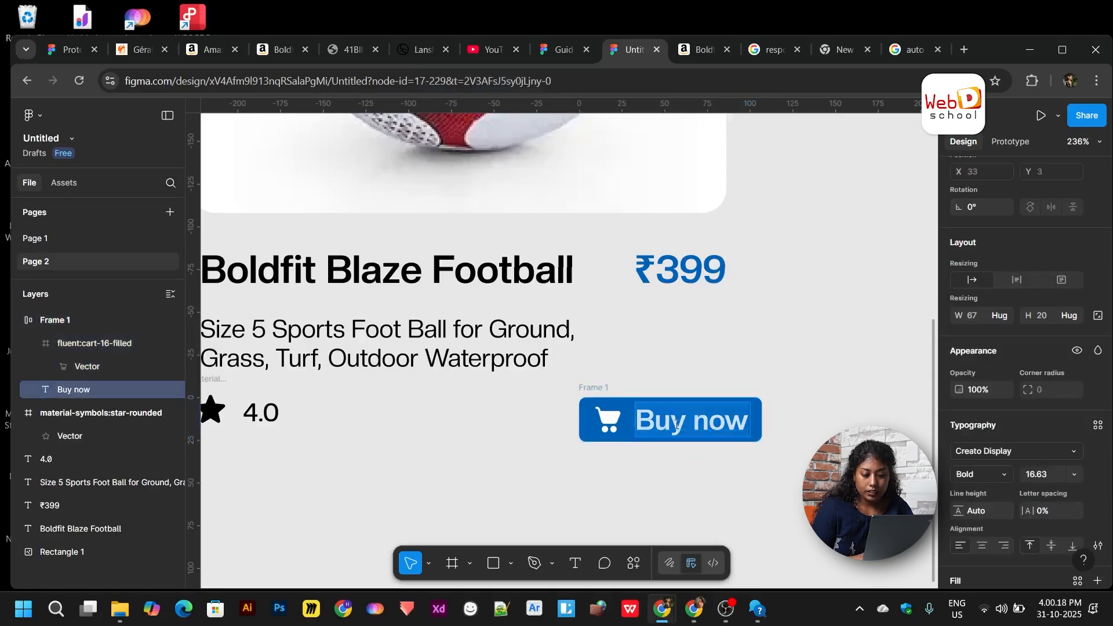
{"action": "left_click", "coordinate": [1054, 479]}
{"action": "key", "text": "Down"}
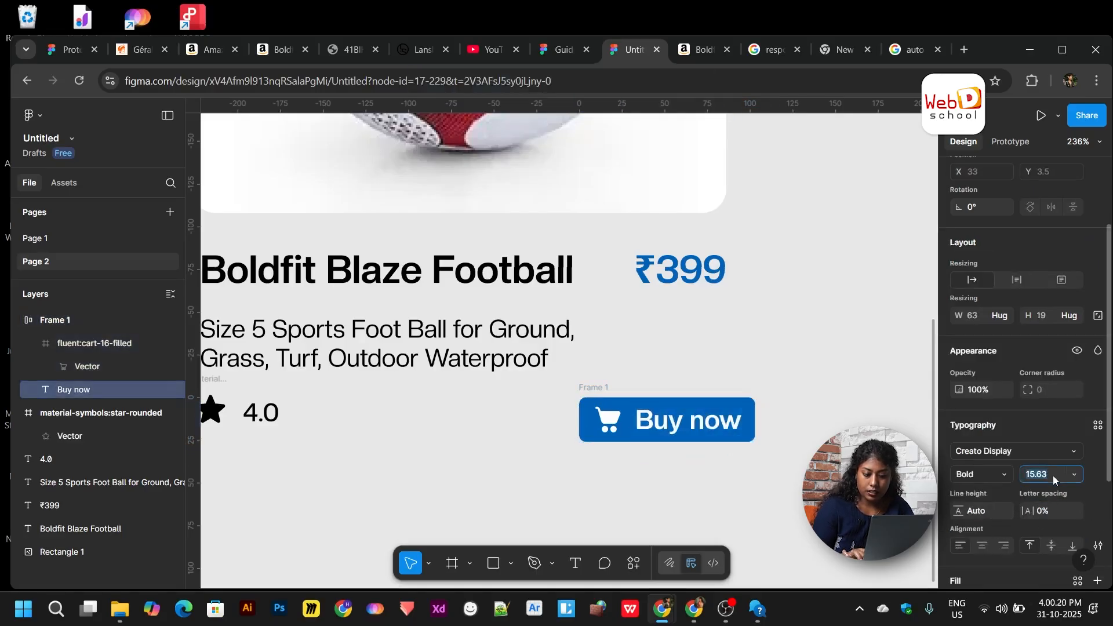
{"action": "left_click", "coordinate": [982, 474]}
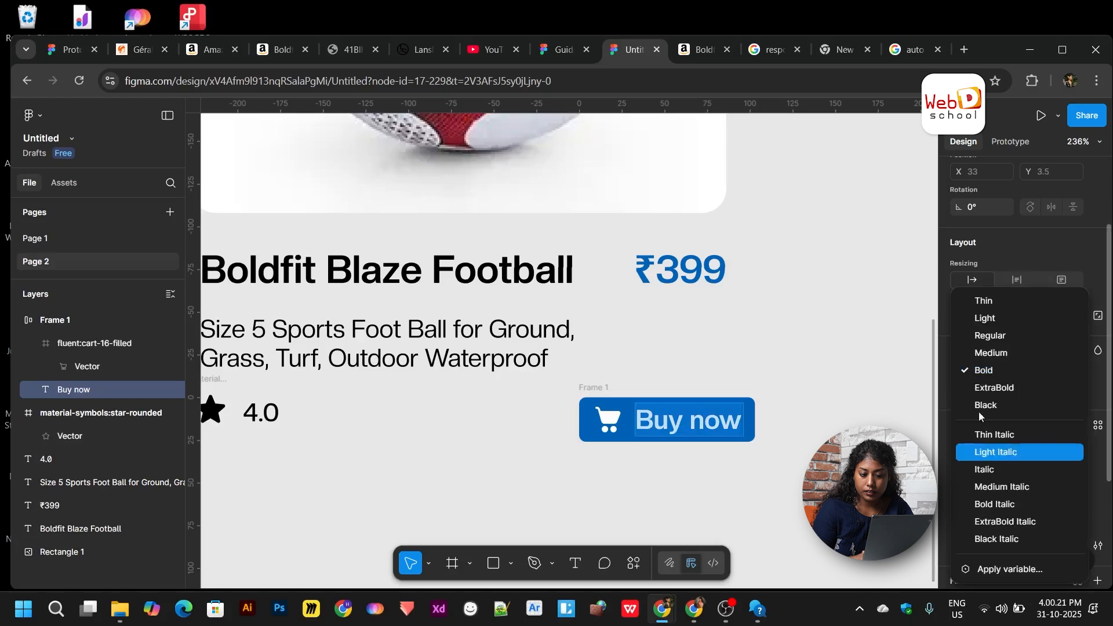
{"action": "left_click", "coordinate": [980, 353]}
{"action": "scroll", "coordinate": [824, 435], "scroll_direction": "down", "scroll_amount": 3}
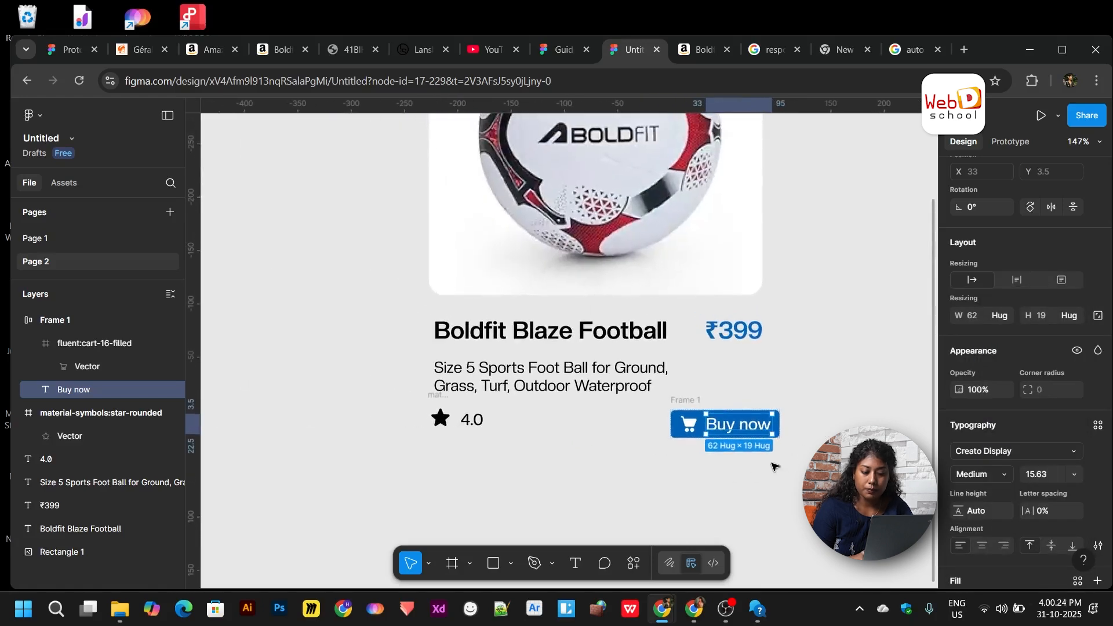
{"action": "scroll", "coordinate": [773, 462], "scroll_direction": "up", "scroll_amount": 2}
{"action": "left_click", "coordinate": [658, 387]}
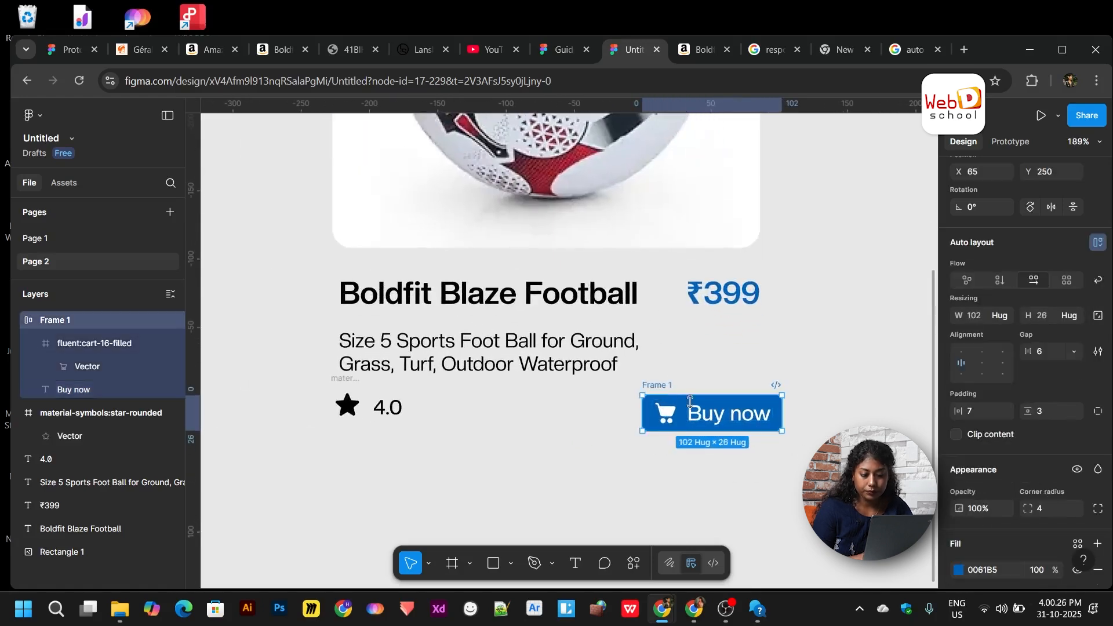
{"action": "left_click", "coordinate": [734, 423]}
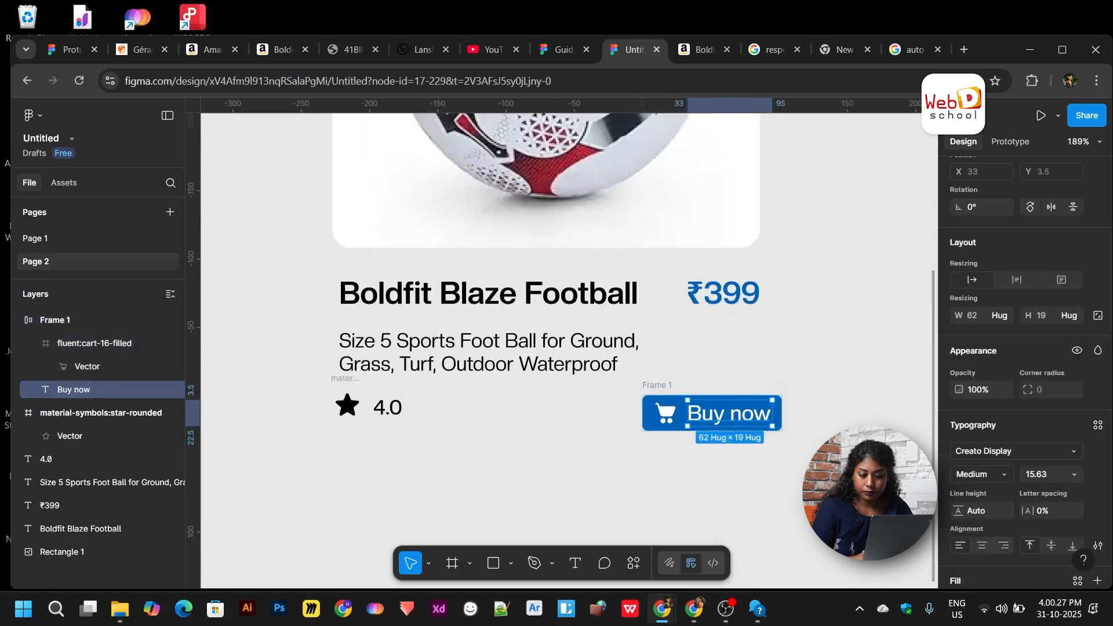
{"action": "left_click", "coordinate": [1064, 480]}
{"action": "key", "text": "Down"}
{"action": "key", "text": "Down"}
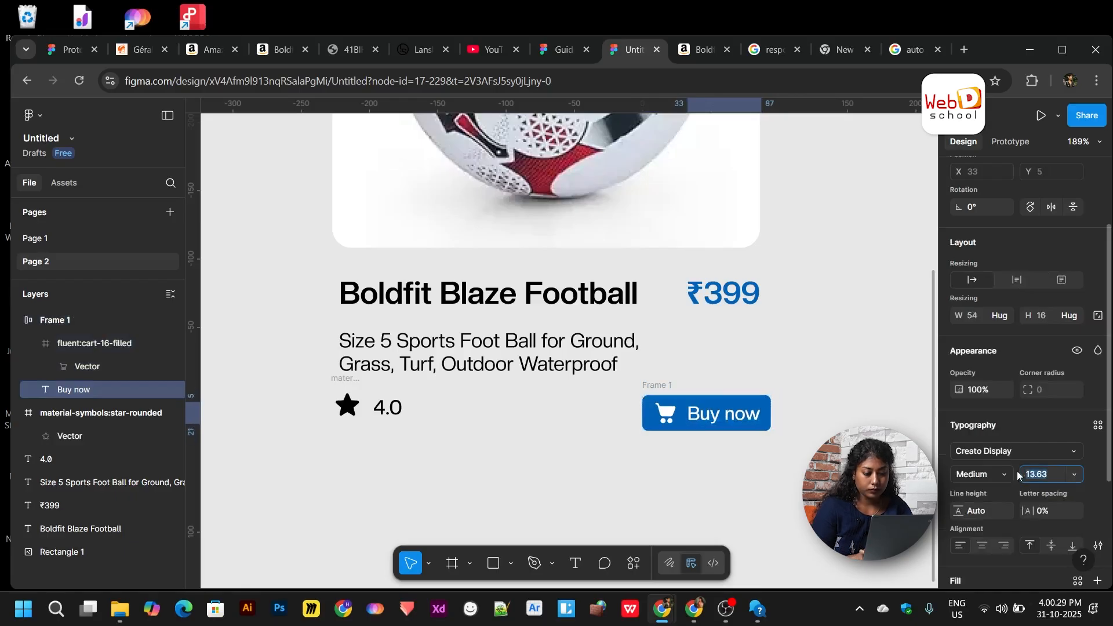
{"action": "left_click", "coordinate": [752, 479]}
- Increase the Buy now button's vertical padding to 7 so it hugs 94×34
{"action": "left_click", "coordinate": [706, 414]}
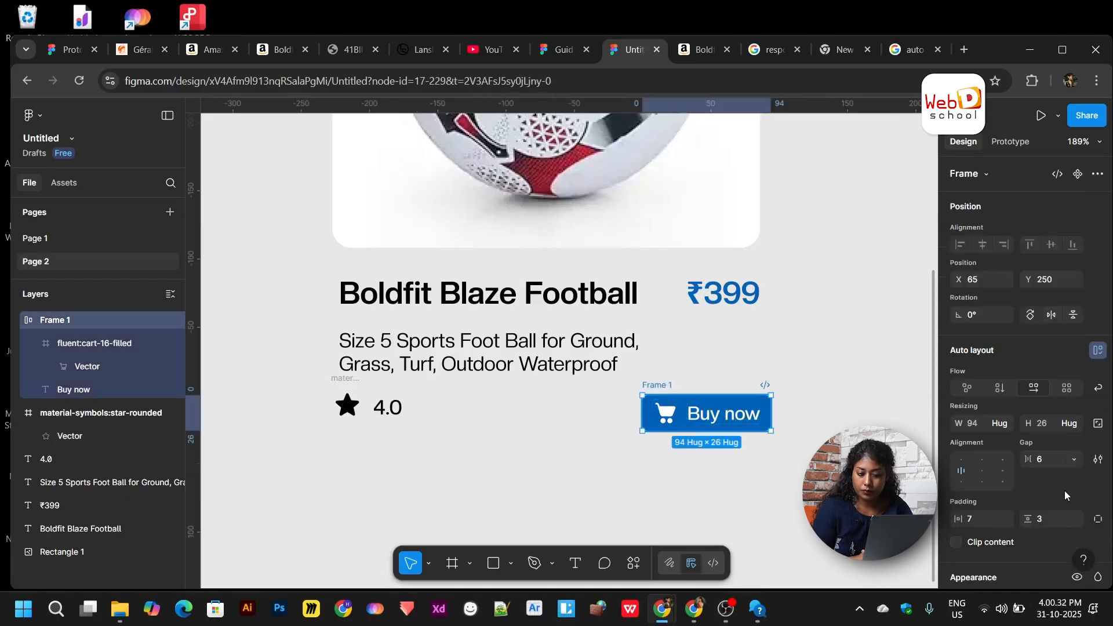
{"action": "scroll", "coordinate": [1065, 486], "scroll_direction": "down", "scroll_amount": 1}
{"action": "left_click_drag", "start_coordinate": [1029, 484], "coordinate": [1034, 488]}
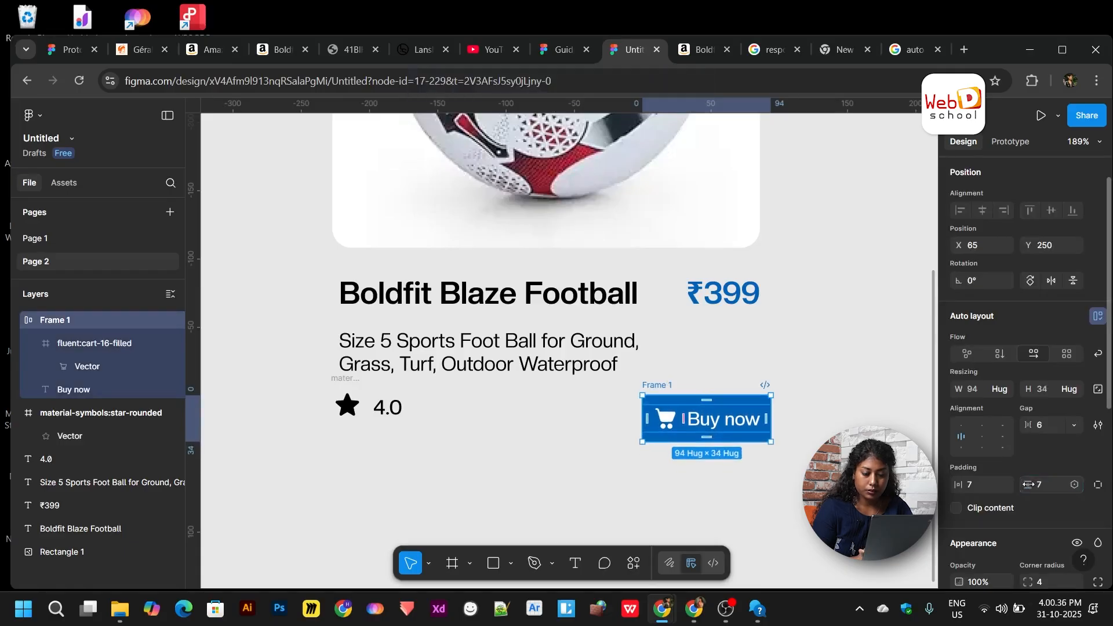
{"action": "left_click", "coordinate": [462, 455]}
{"action": "scroll", "coordinate": [462, 455], "scroll_direction": "down", "scroll_amount": 3}
{"action": "scroll", "coordinate": [371, 439], "scroll_direction": "up", "scroll_amount": 2}
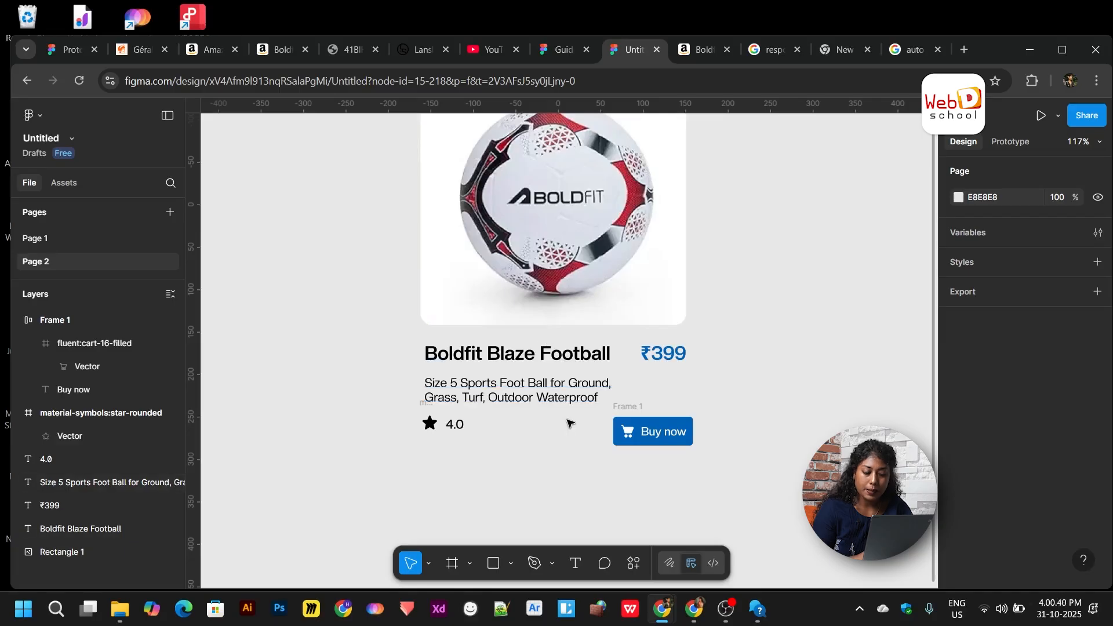
{"action": "scroll", "coordinate": [571, 423], "scroll_direction": "up", "scroll_amount": 3}
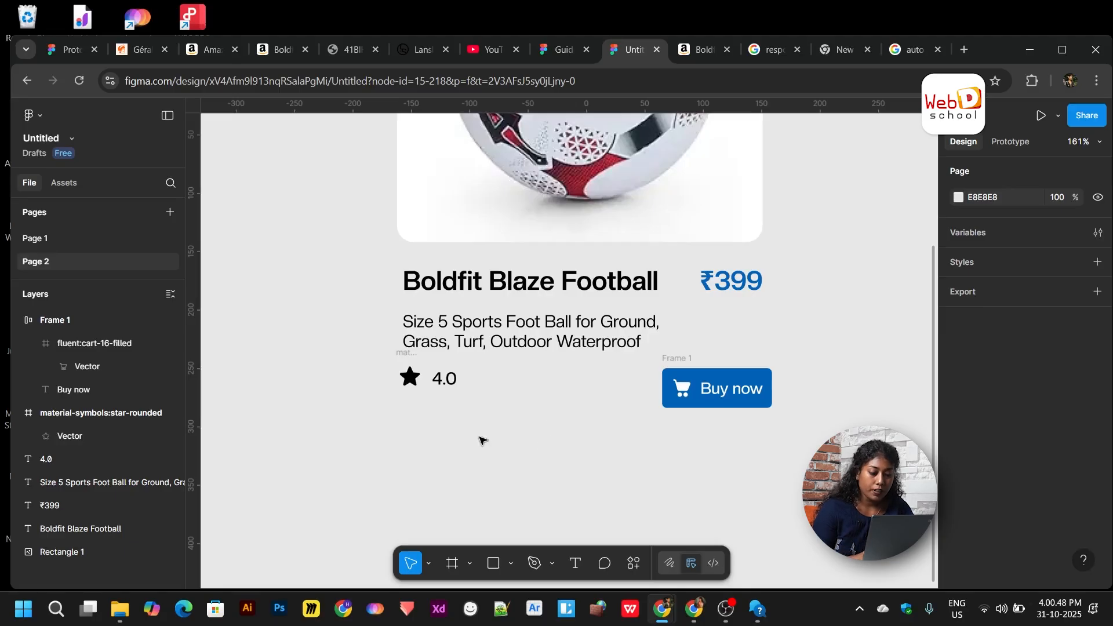
- Wrap the star icon and 4.0 rating together in an auto-layout frame
{"action": "scroll", "coordinate": [398, 357], "scroll_direction": "up", "scroll_amount": 5}
{"action": "left_click_drag", "start_coordinate": [377, 371], "coordinate": [514, 435]}
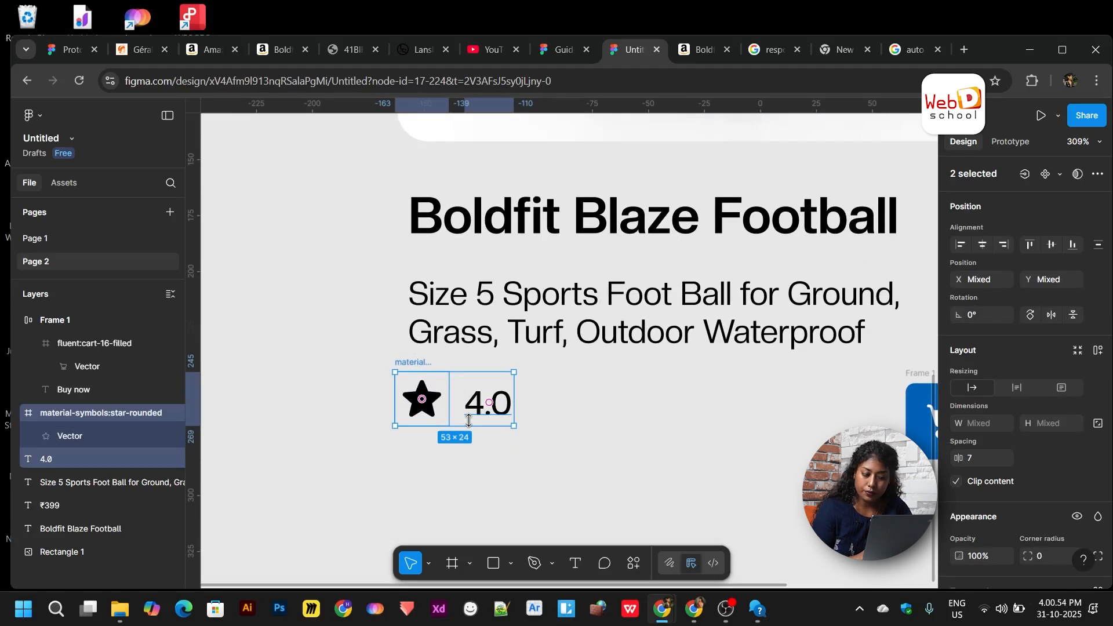
{"action": "key", "text": "shift+a"}
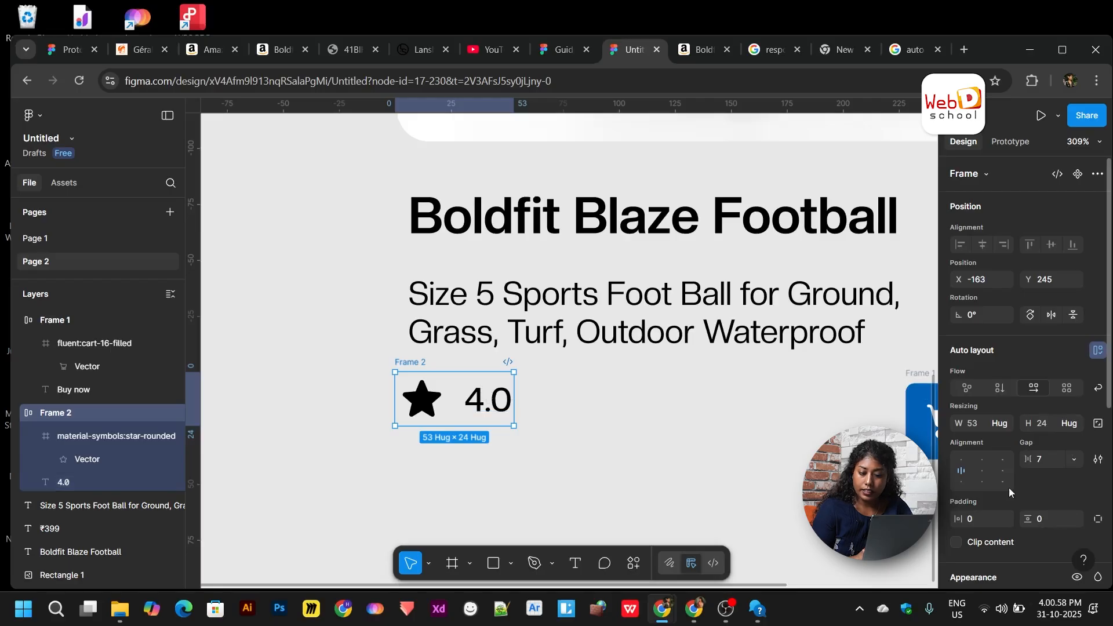
- Reduce the gap between the star and the rating from 7 to 5
{"action": "scroll", "coordinate": [1009, 488], "scroll_direction": "down", "scroll_amount": 3}
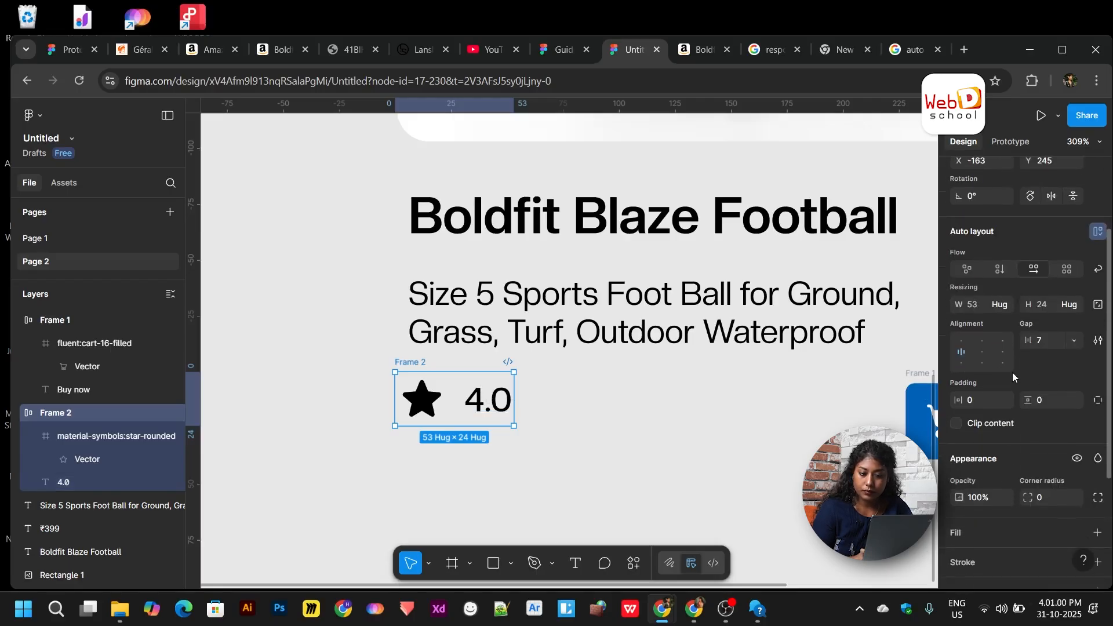
{"action": "scroll", "coordinate": [1012, 371], "scroll_direction": "up", "scroll_amount": 1}
{"action": "scroll", "coordinate": [1013, 371], "scroll_direction": "down", "scroll_amount": 1}
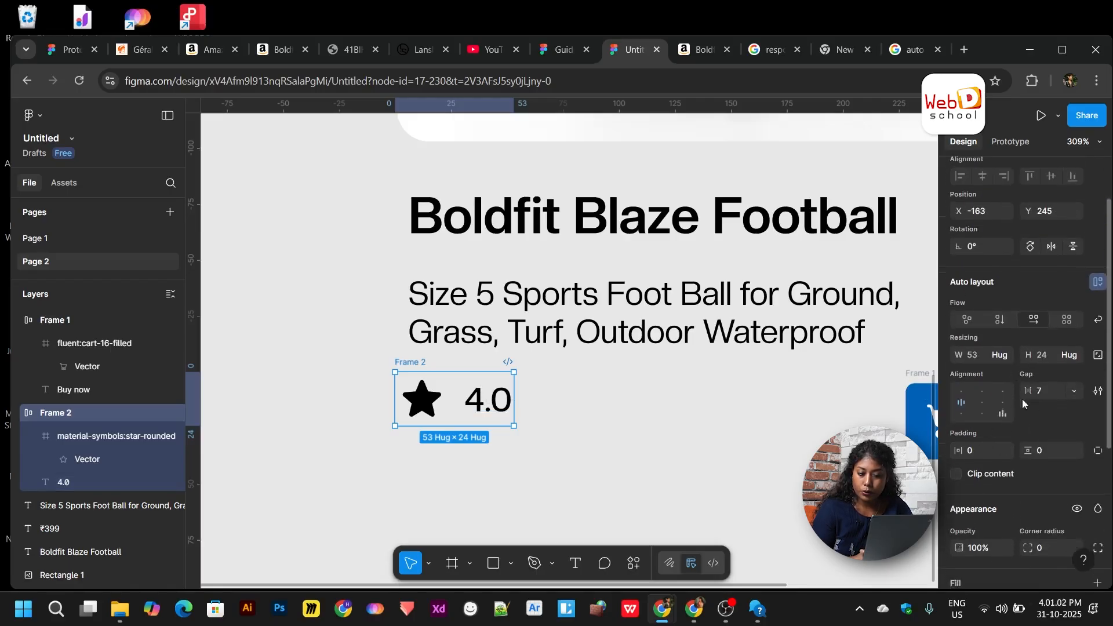
{"action": "scroll", "coordinate": [1021, 399], "scroll_direction": "up", "scroll_amount": 1}
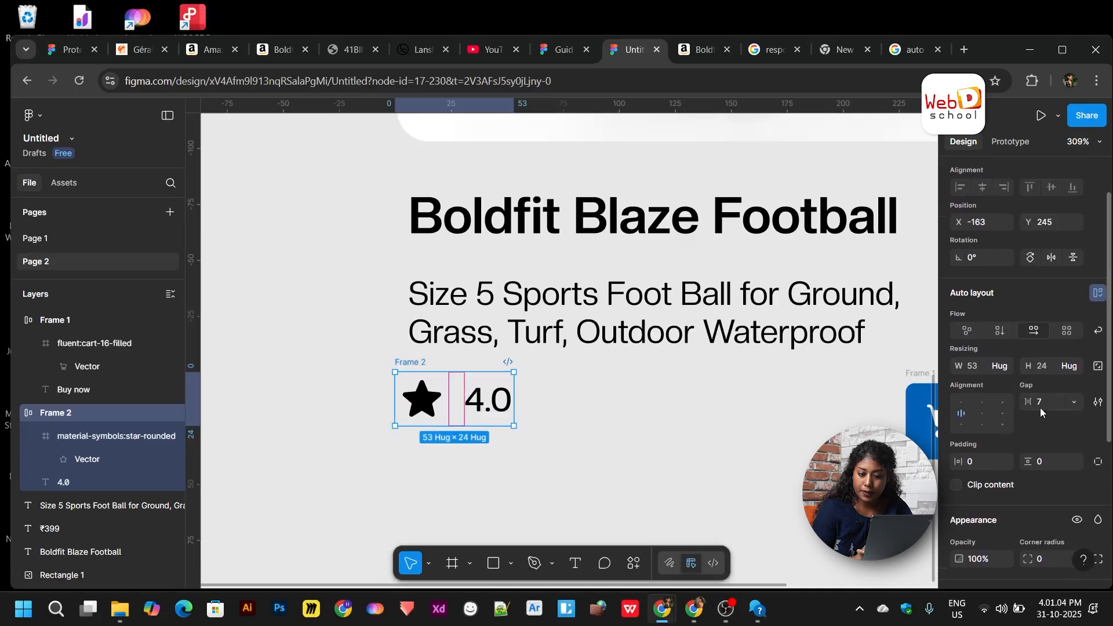
{"action": "left_click_drag", "start_coordinate": [1026, 401], "coordinate": [1013, 401]}
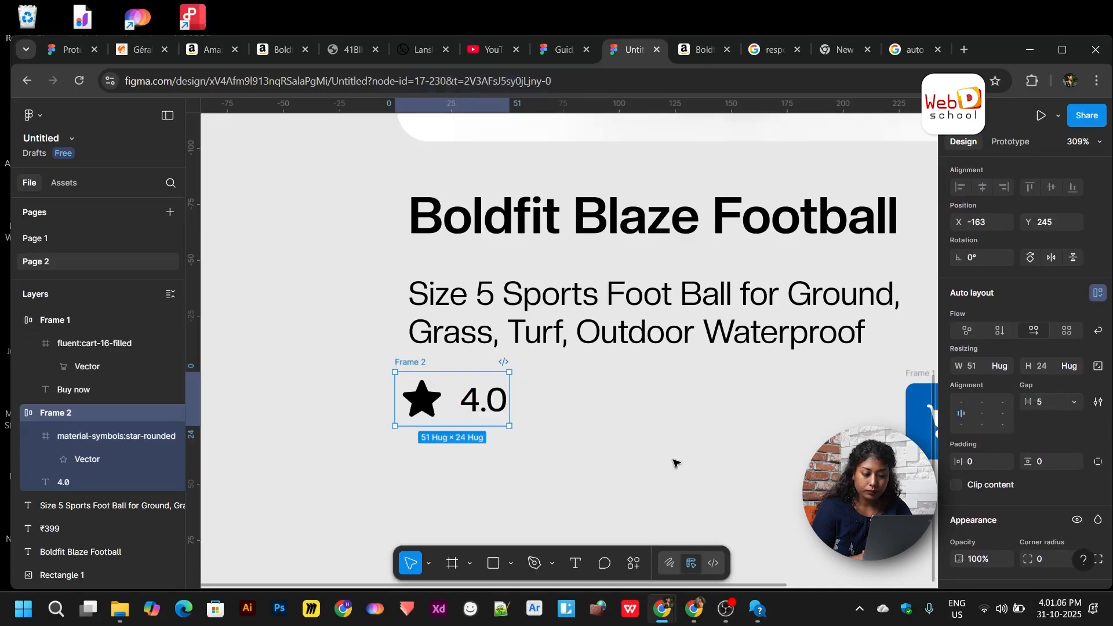
{"action": "scroll", "coordinate": [672, 461], "scroll_direction": "down", "scroll_amount": 3}
{"action": "scroll", "coordinate": [661, 464], "scroll_direction": "right", "scroll_amount": 3}
{"action": "left_click", "coordinate": [601, 464]}
{"action": "scroll", "coordinate": [603, 464], "scroll_direction": "down", "scroll_amount": 5}
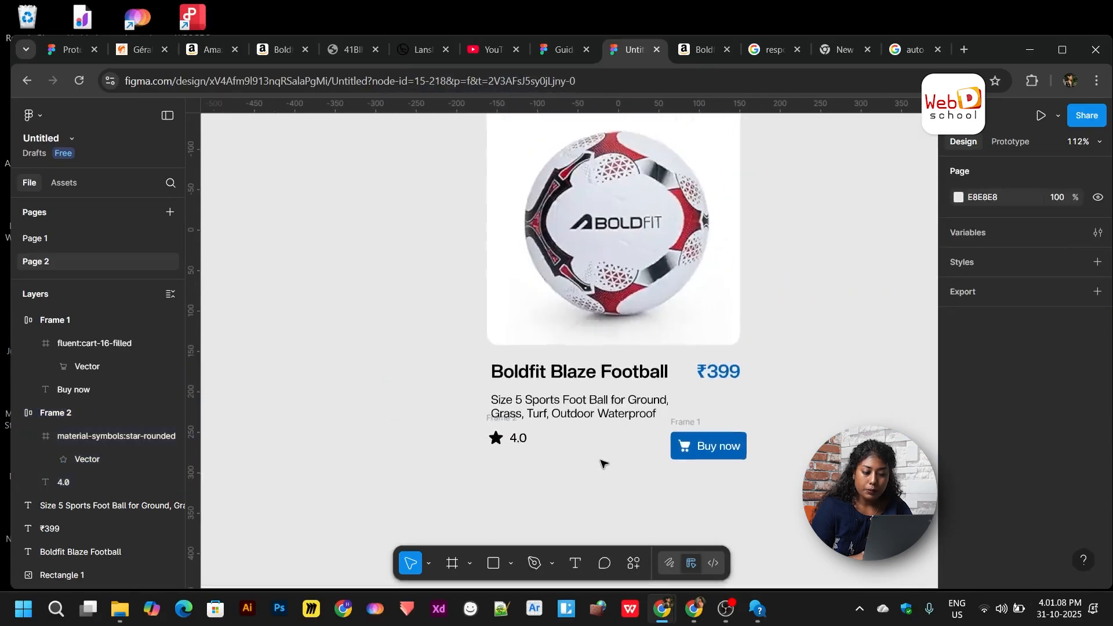
- Select the Boldfit Blaze Football title and ₹399 price and wrap them in auto-layout Frame 3
{"action": "scroll", "coordinate": [677, 301], "scroll_direction": "up", "scroll_amount": 2}
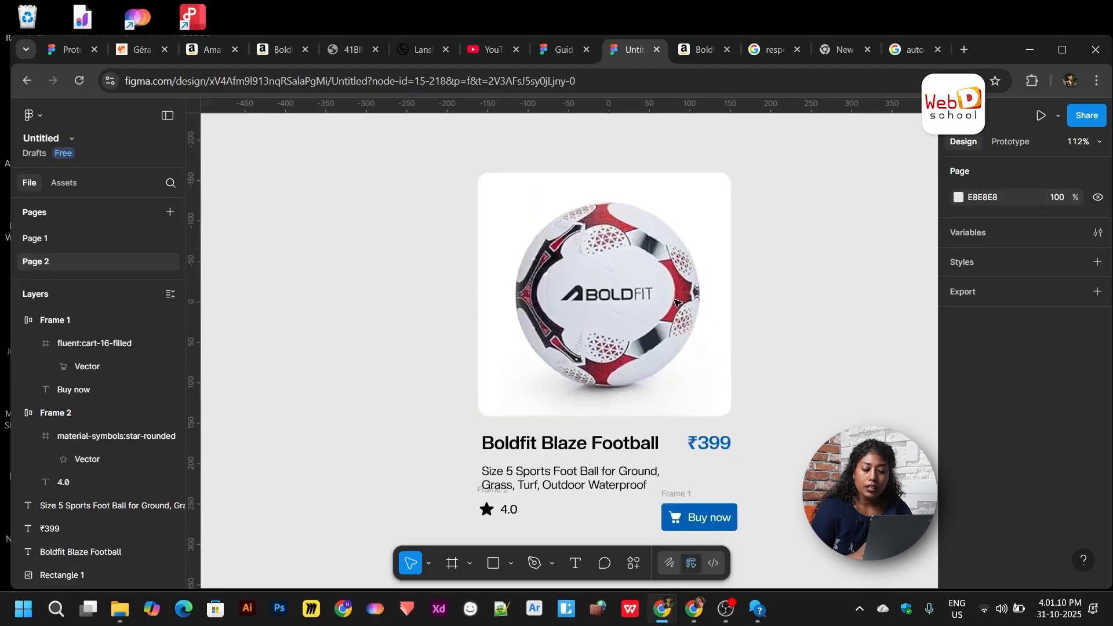
{"action": "scroll", "coordinate": [676, 301], "scroll_direction": "down", "scroll_amount": 2}
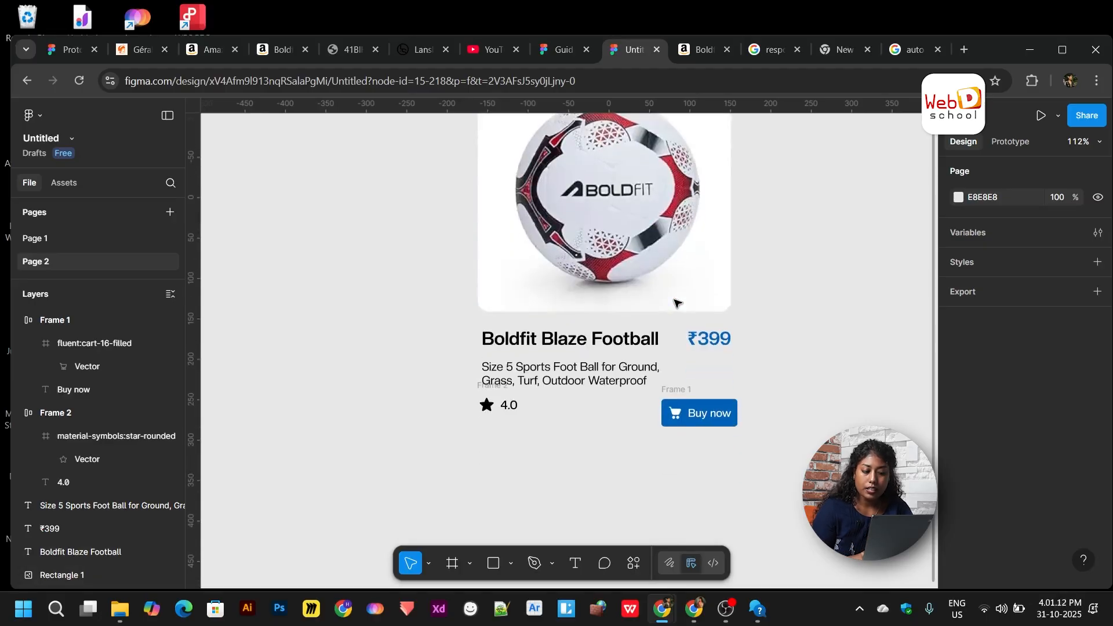
{"action": "scroll", "coordinate": [564, 435], "scroll_direction": "right", "scroll_amount": 1}
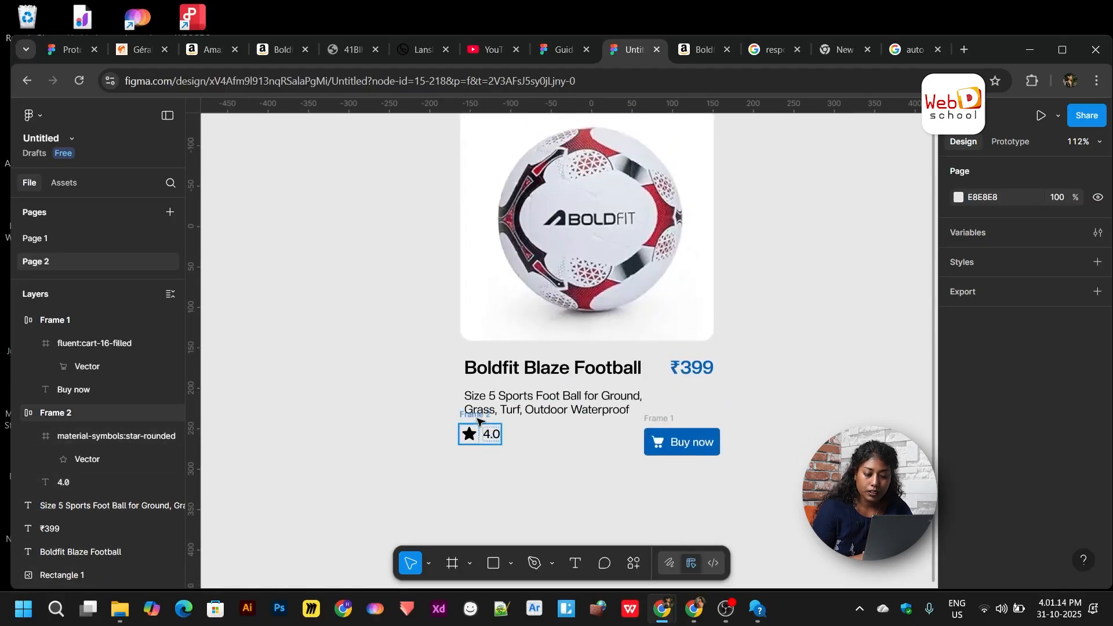
{"action": "left_click", "coordinate": [479, 423]}
{"action": "scroll", "coordinate": [479, 422], "scroll_direction": "up", "scroll_amount": 2}
{"action": "scroll", "coordinate": [479, 424], "scroll_direction": "up", "scroll_amount": 3}
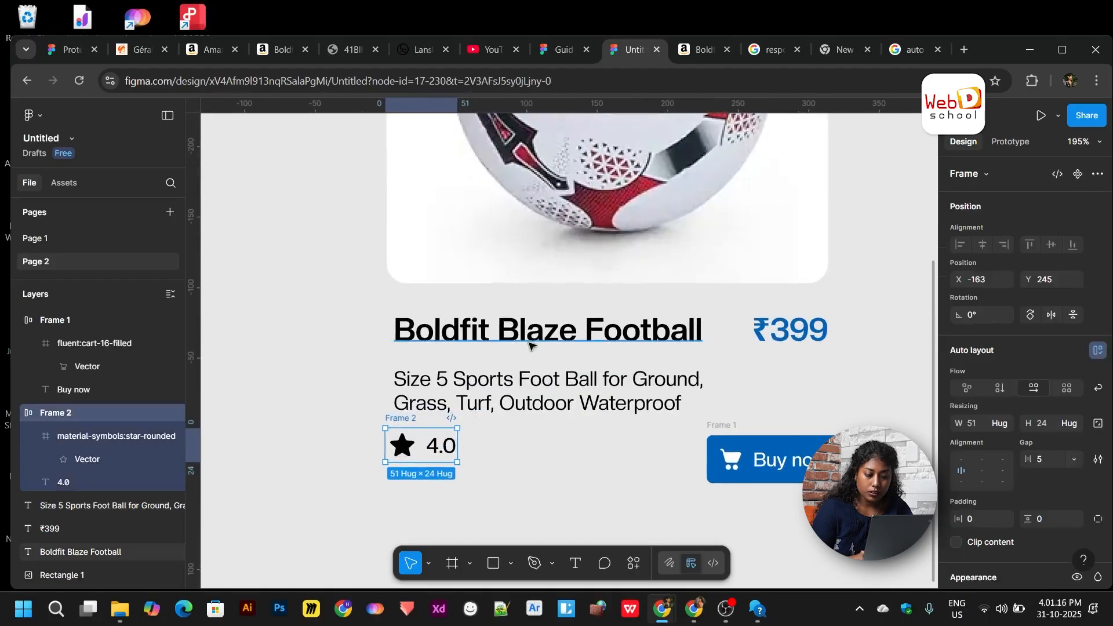
{"action": "left_click", "coordinate": [532, 345]}
{"action": "scroll", "coordinate": [530, 345], "scroll_direction": "right", "scroll_amount": 2}
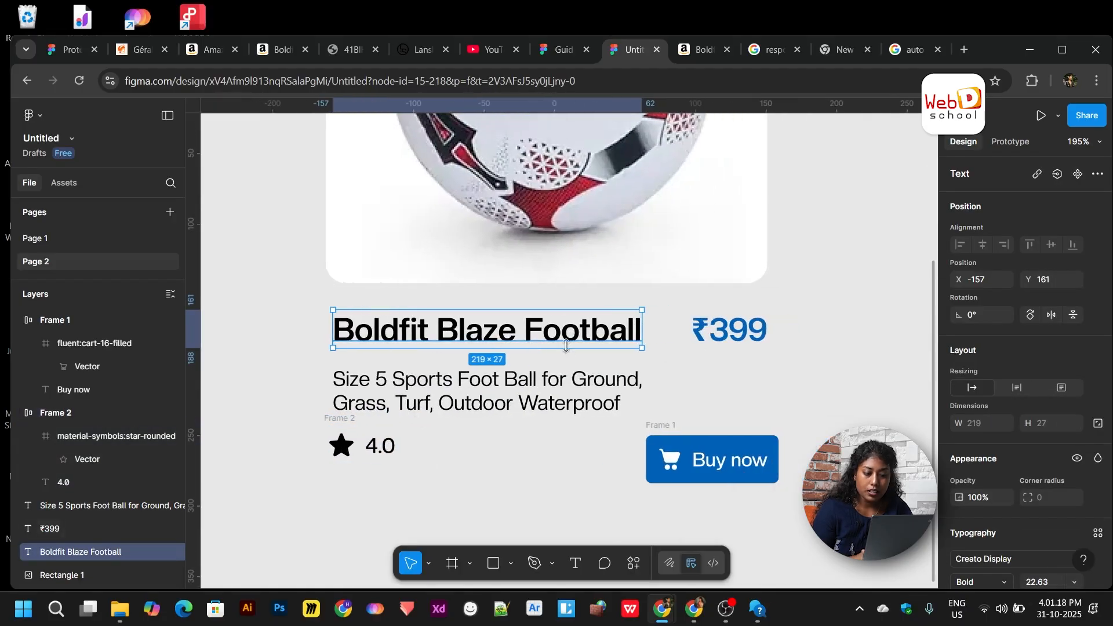
{"action": "left_click", "coordinate": [692, 334], "text": "shift"}
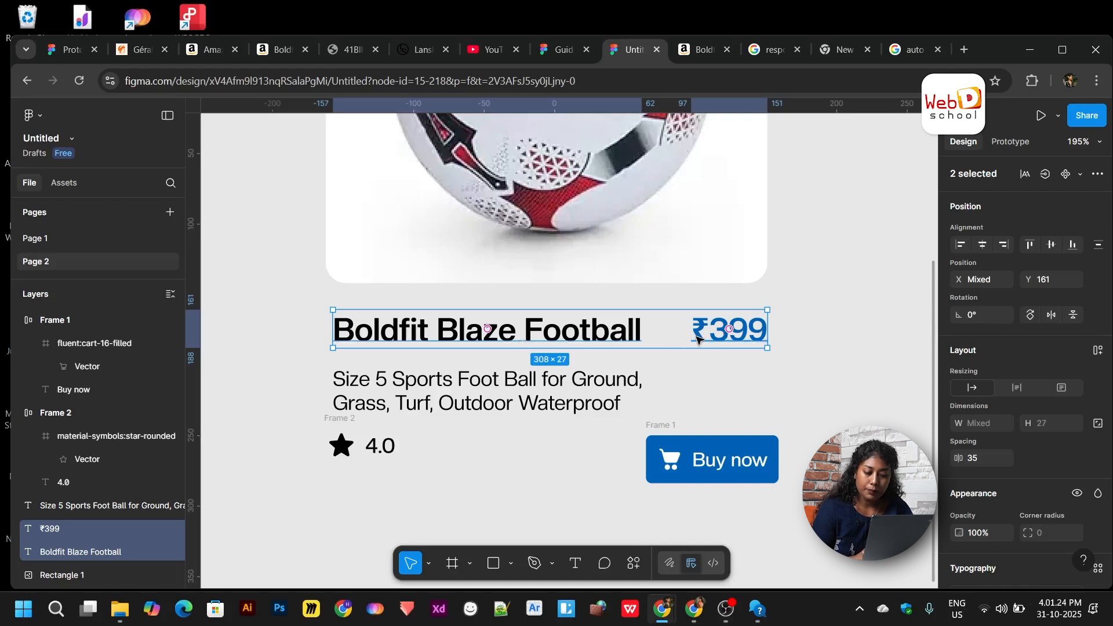
{"action": "key", "text": "shift+a"}
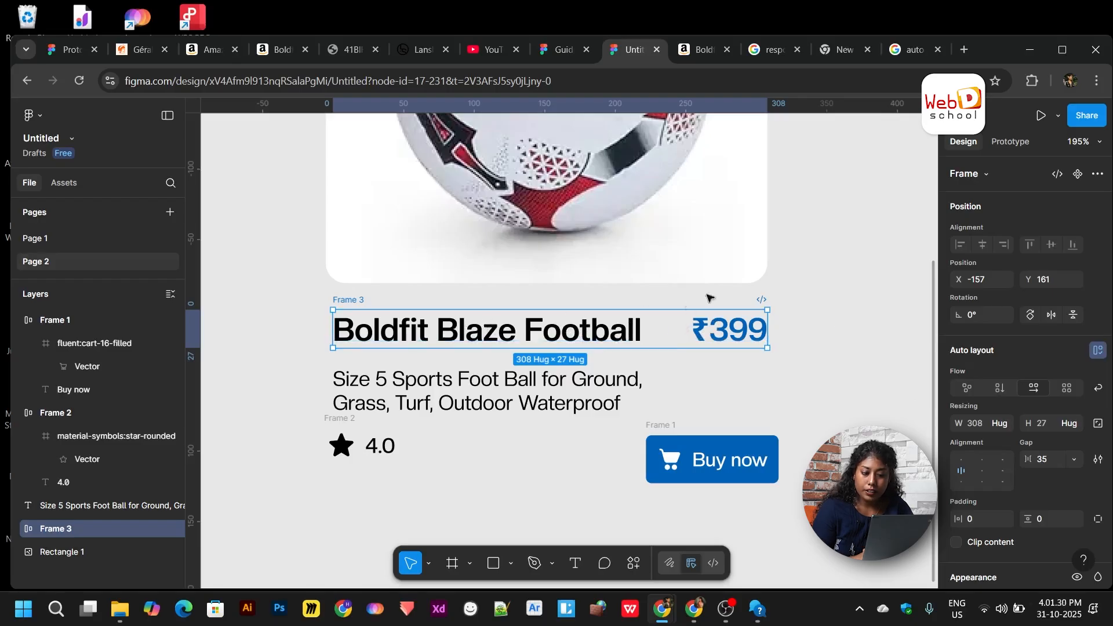
- Check the width sizing options for the title, price and row frame, keeping the row on Hug
{"action": "scroll", "coordinate": [992, 480], "scroll_direction": "down", "scroll_amount": 1}
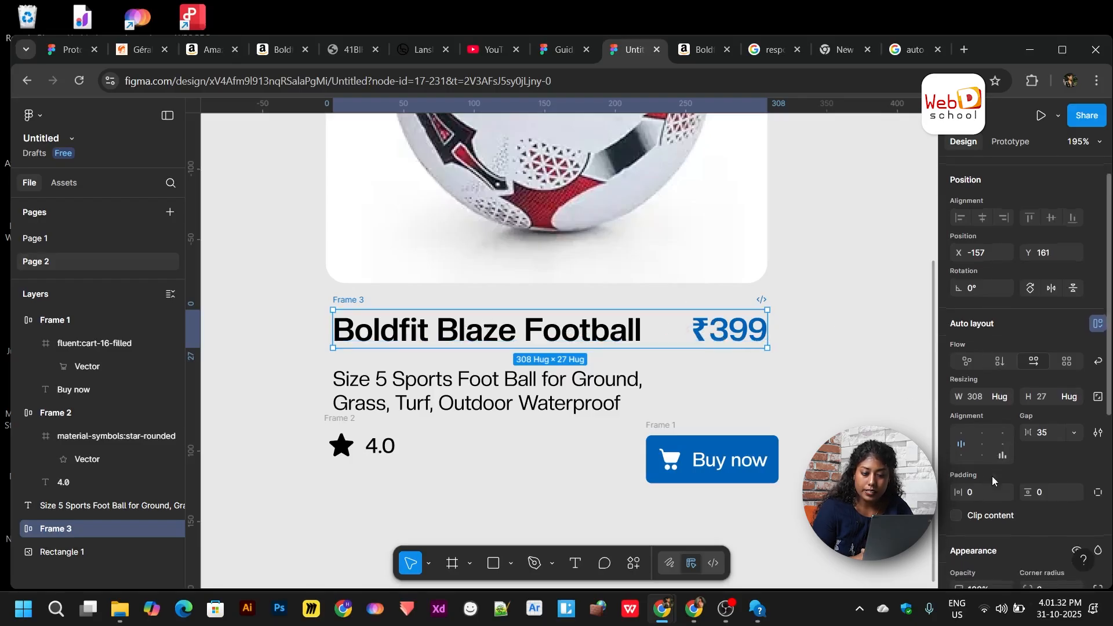
{"action": "scroll", "coordinate": [992, 480], "scroll_direction": "down", "scroll_amount": 1}
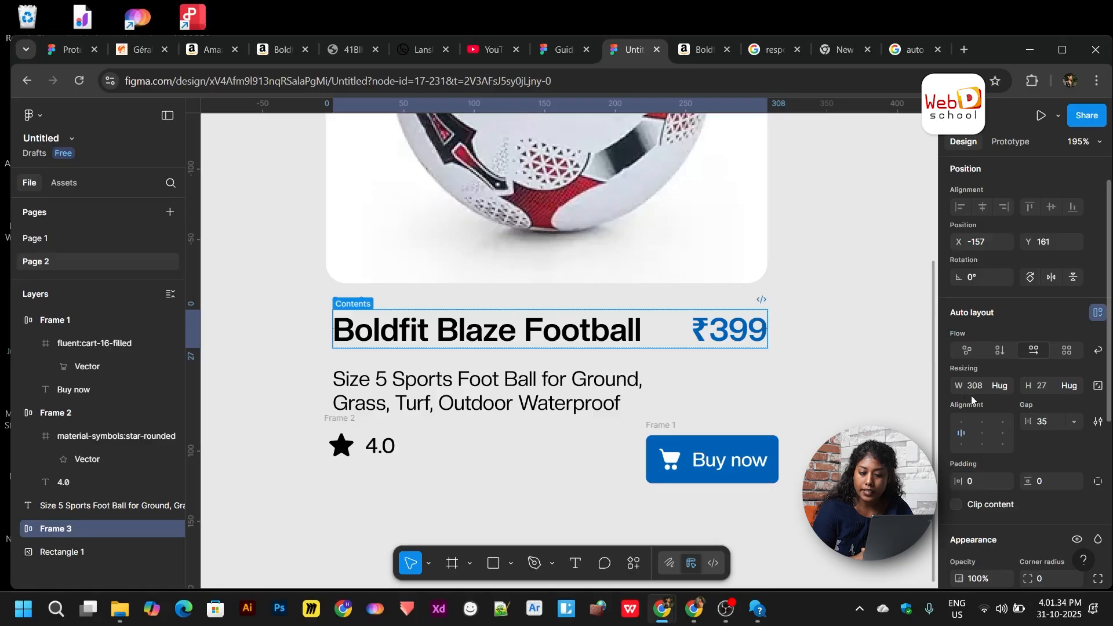
{"action": "left_click", "coordinate": [1005, 388]}
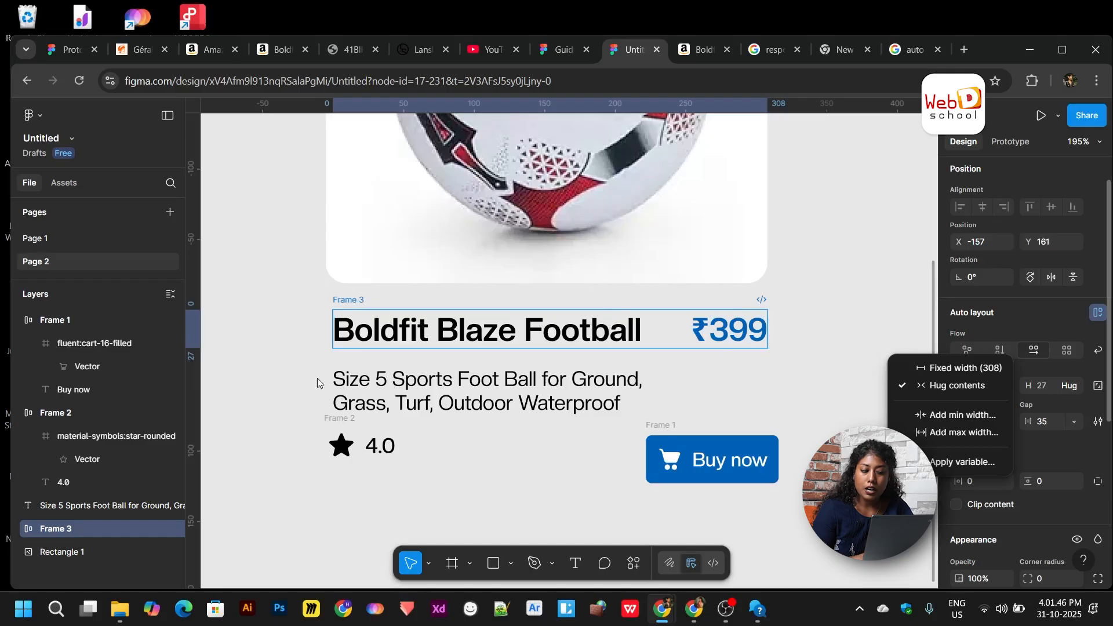
{"action": "left_click", "coordinate": [532, 339]}
{"action": "double_click", "coordinate": [532, 339]}
{"action": "left_click", "coordinate": [587, 374]}
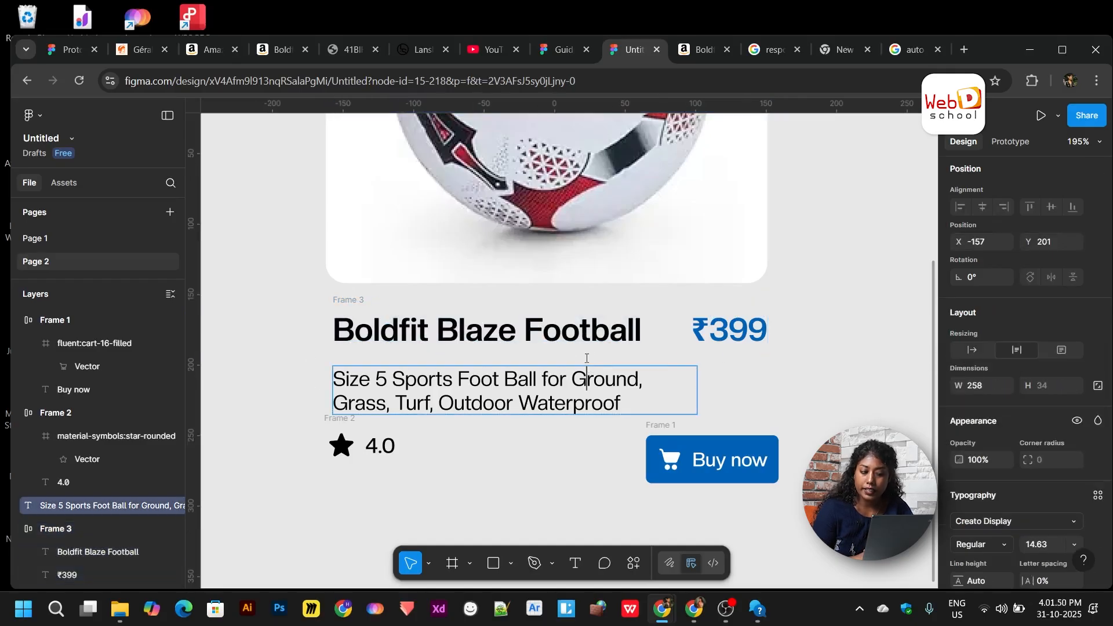
{"action": "left_click", "coordinate": [580, 332]}
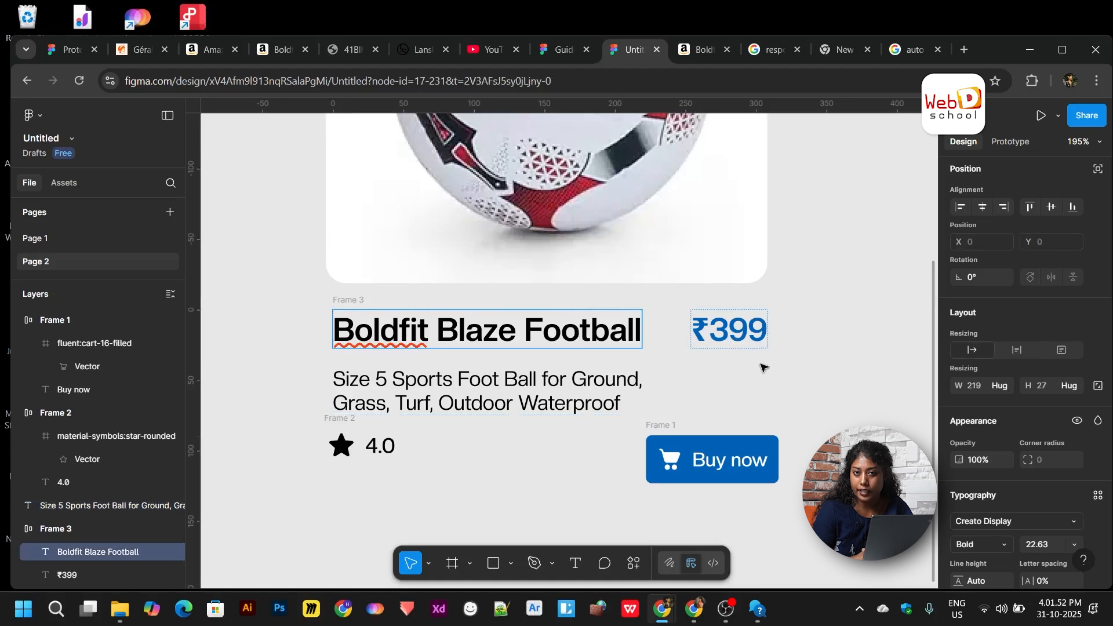
{"action": "left_click", "coordinate": [718, 336], "text": "shift"}
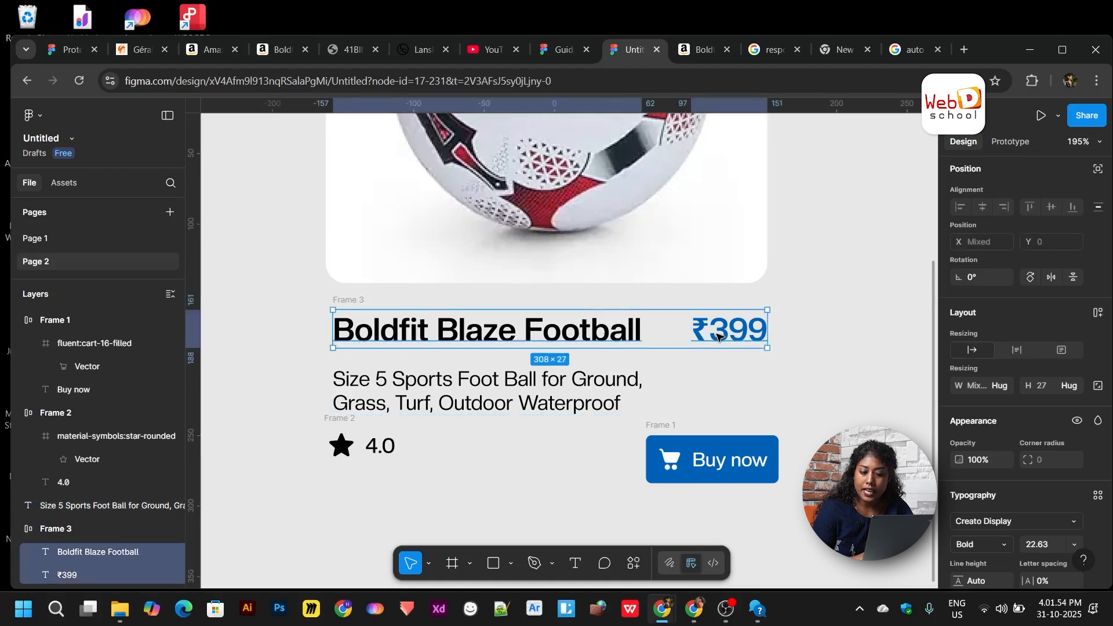
{"action": "left_click", "coordinate": [1005, 386]}
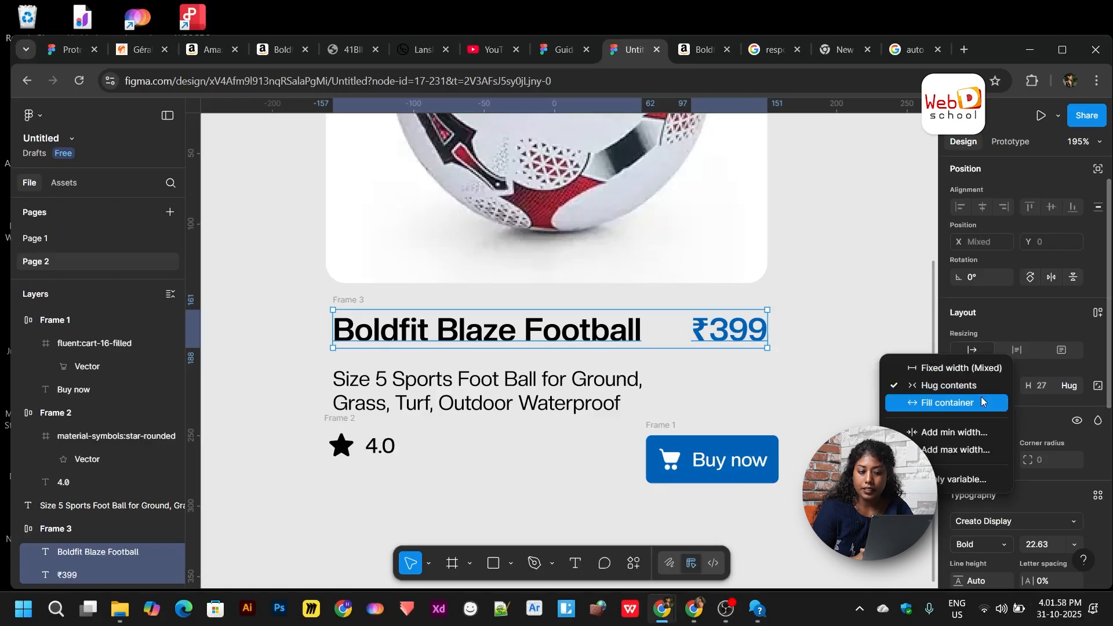
{"action": "left_click", "coordinate": [821, 410]}
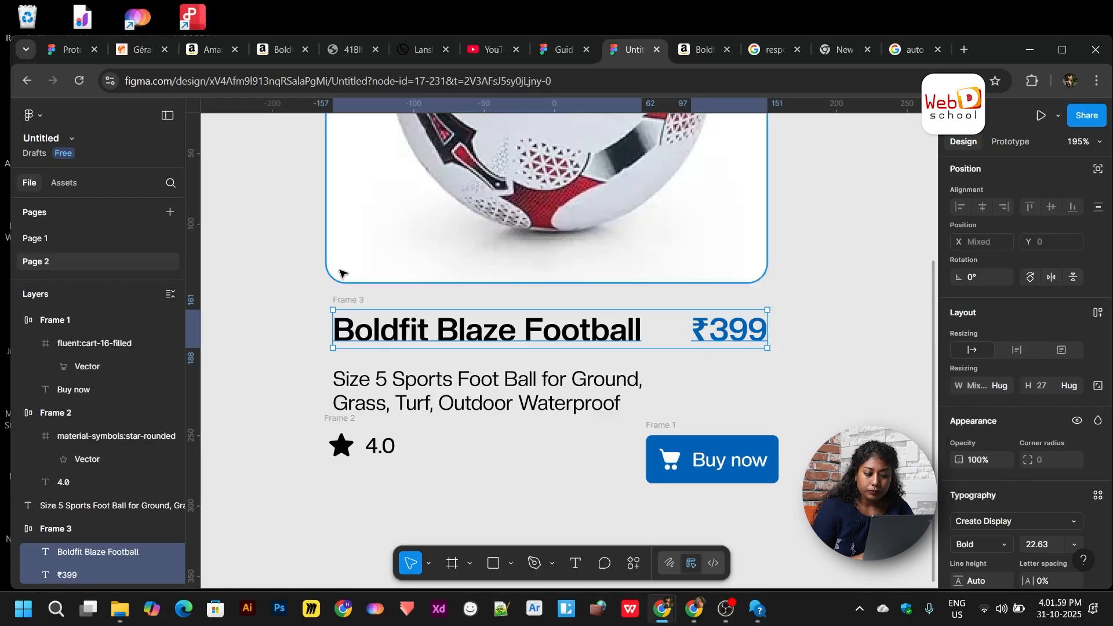
{"action": "left_click", "coordinate": [355, 300]}
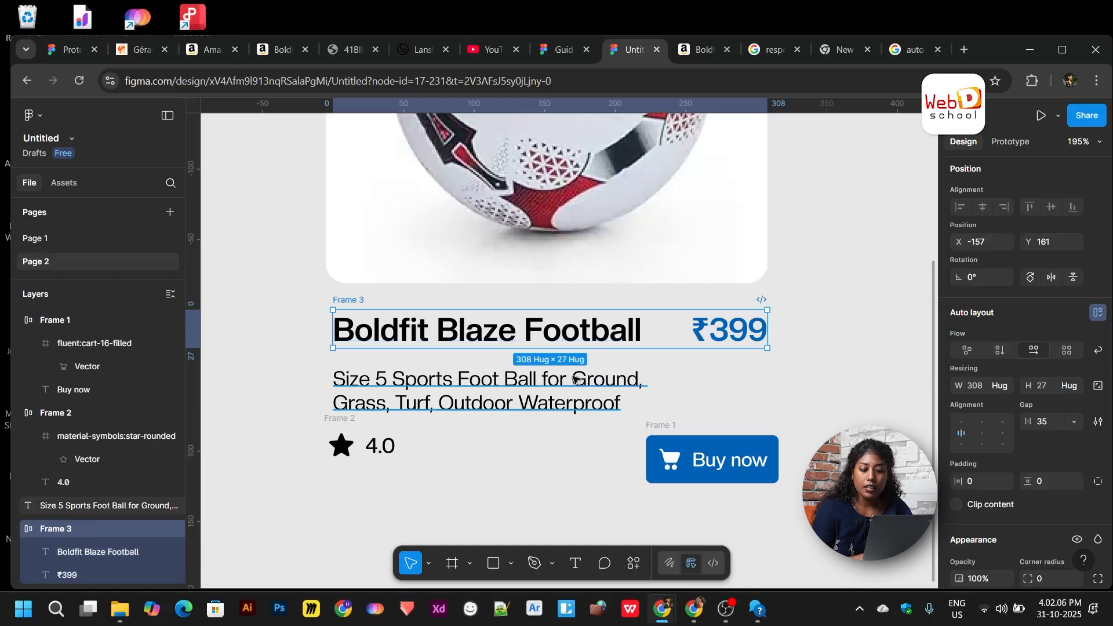
{"action": "left_click", "coordinate": [1005, 386]}
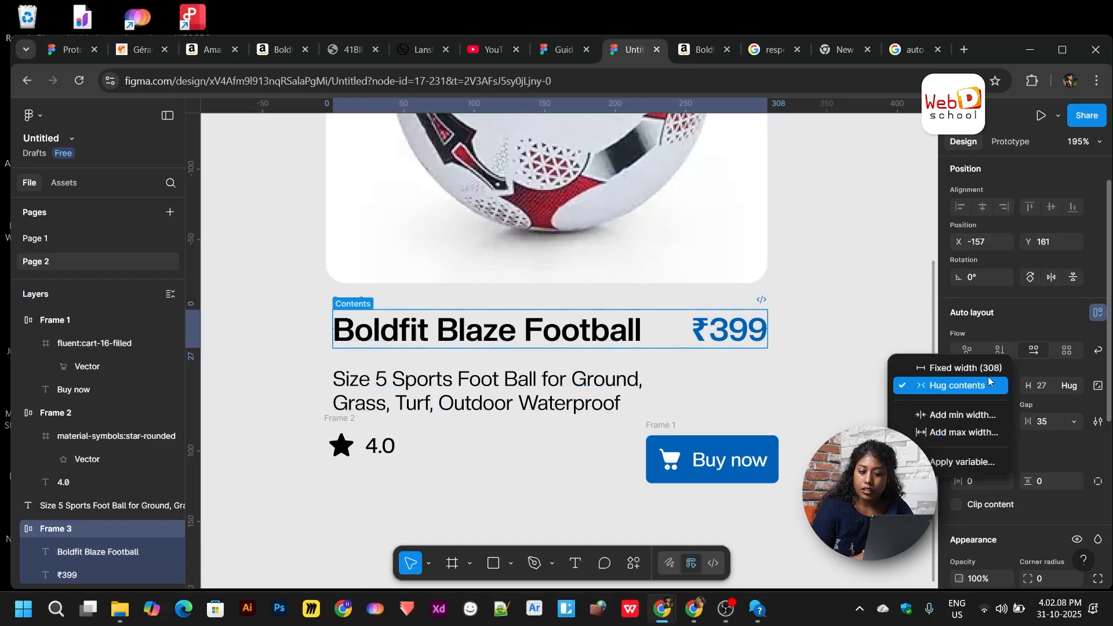
{"action": "left_click", "coordinate": [948, 385]}
- Make the title fill the row width, and try Fill on the ₹399 price before undoing it
{"action": "double_click", "coordinate": [632, 330]}
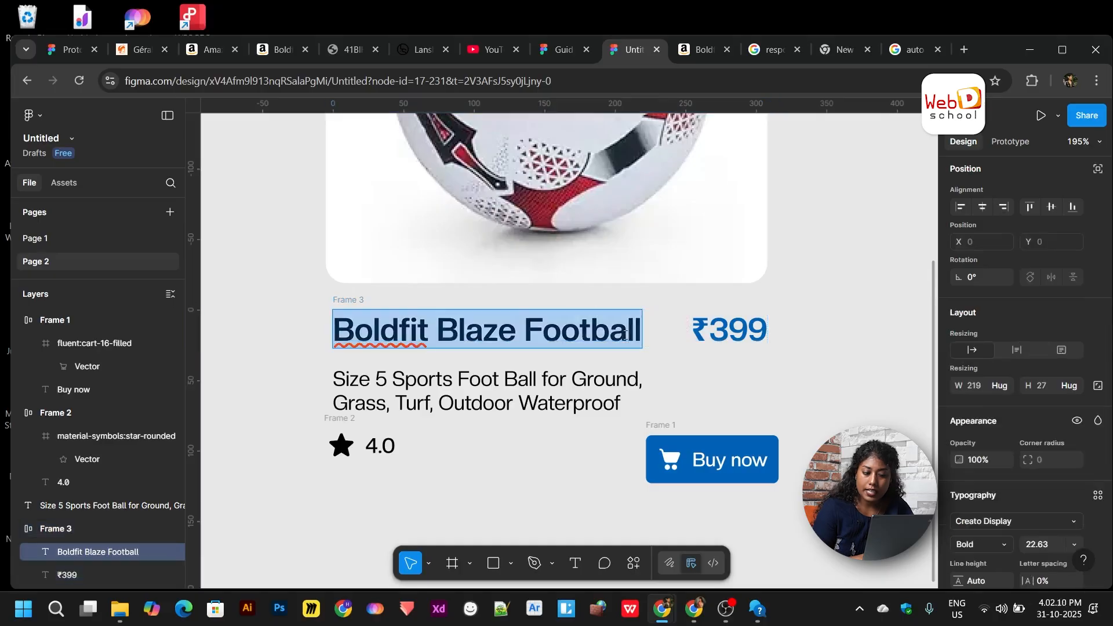
{"action": "left_click", "coordinate": [696, 371]}
{"action": "left_click", "coordinate": [637, 341]}
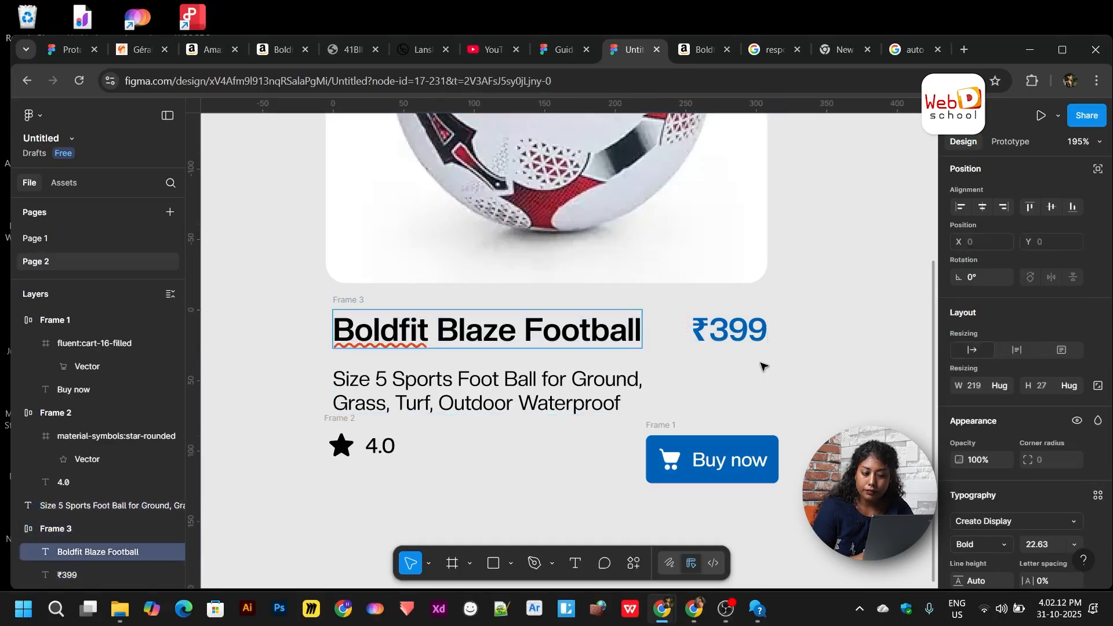
{"action": "left_click", "coordinate": [1001, 387]}
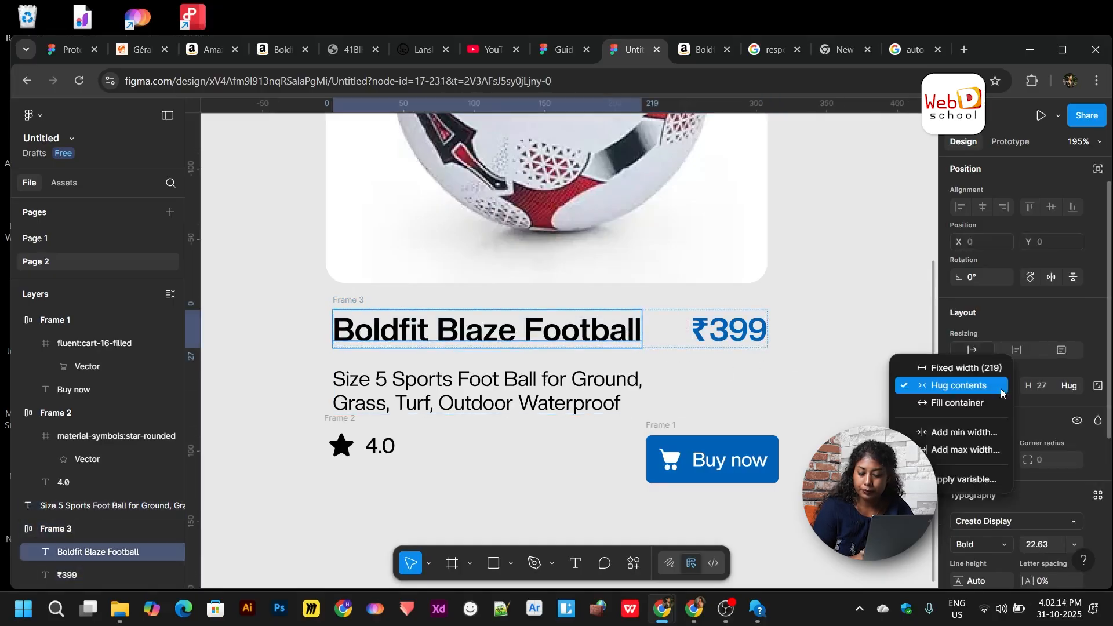
{"action": "left_click", "coordinate": [980, 403]}
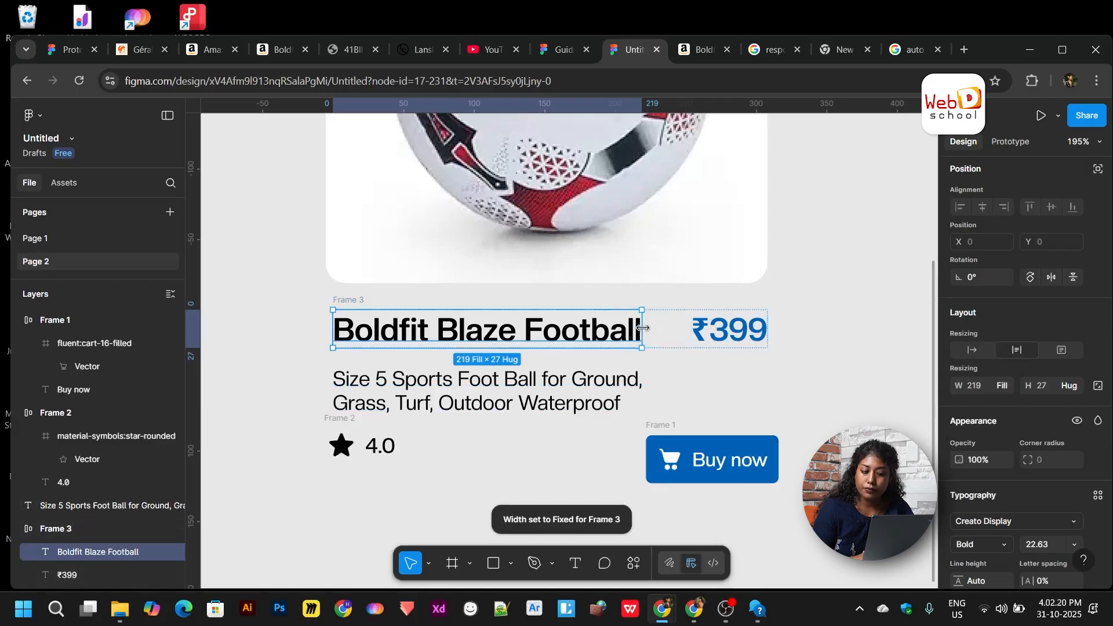
{"action": "left_click", "coordinate": [728, 330]}
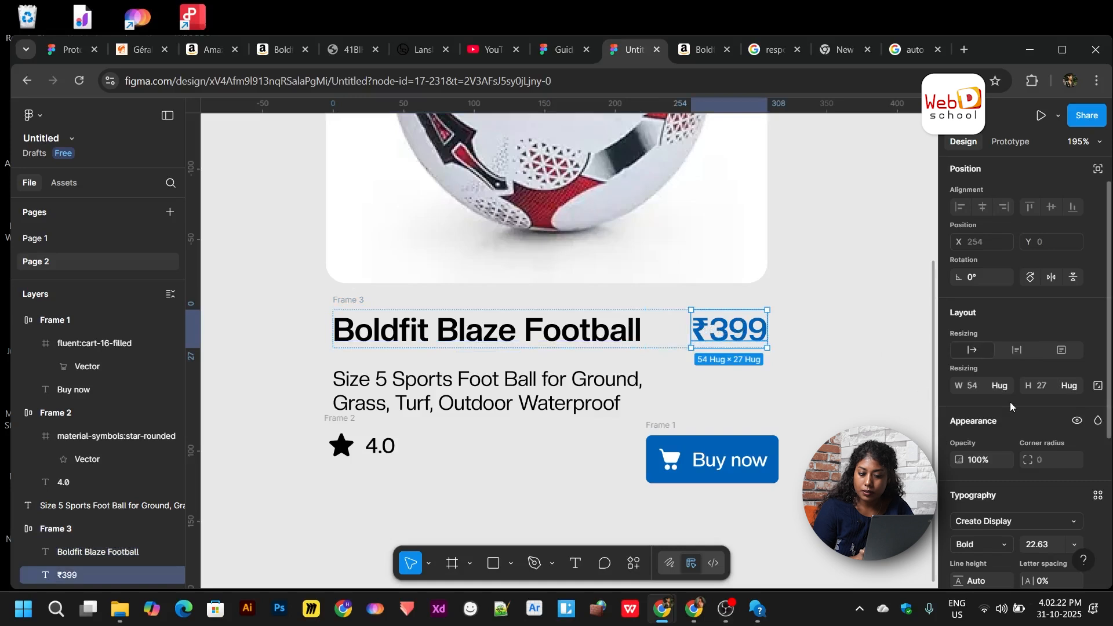
{"action": "left_click", "coordinate": [1000, 385]}
{"action": "left_click", "coordinate": [972, 405]}
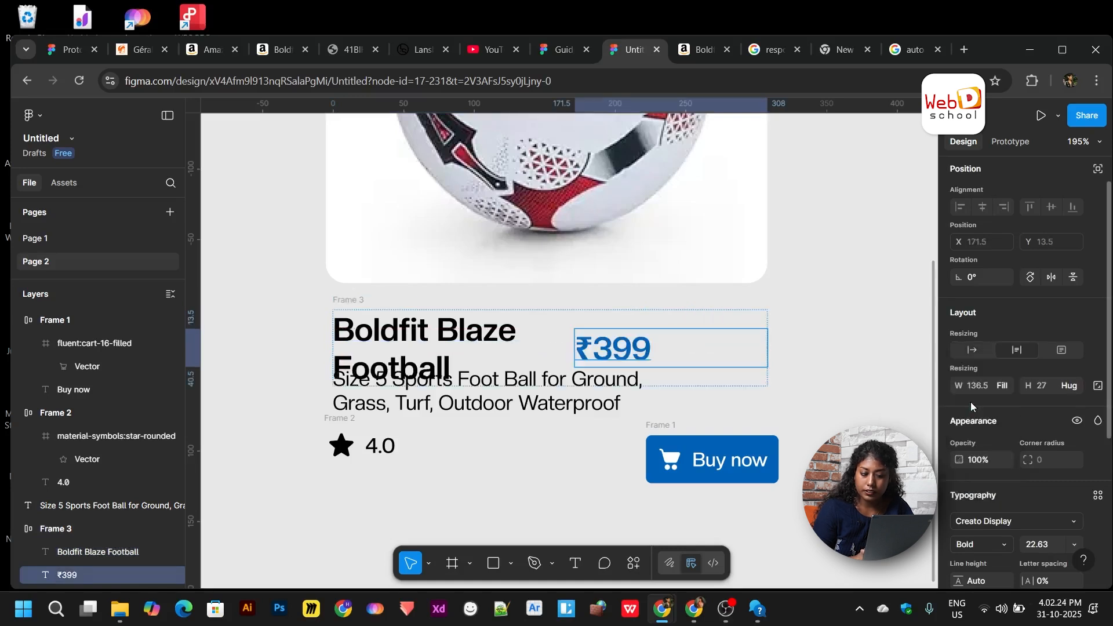
{"action": "key", "text": "ctrl+z"}
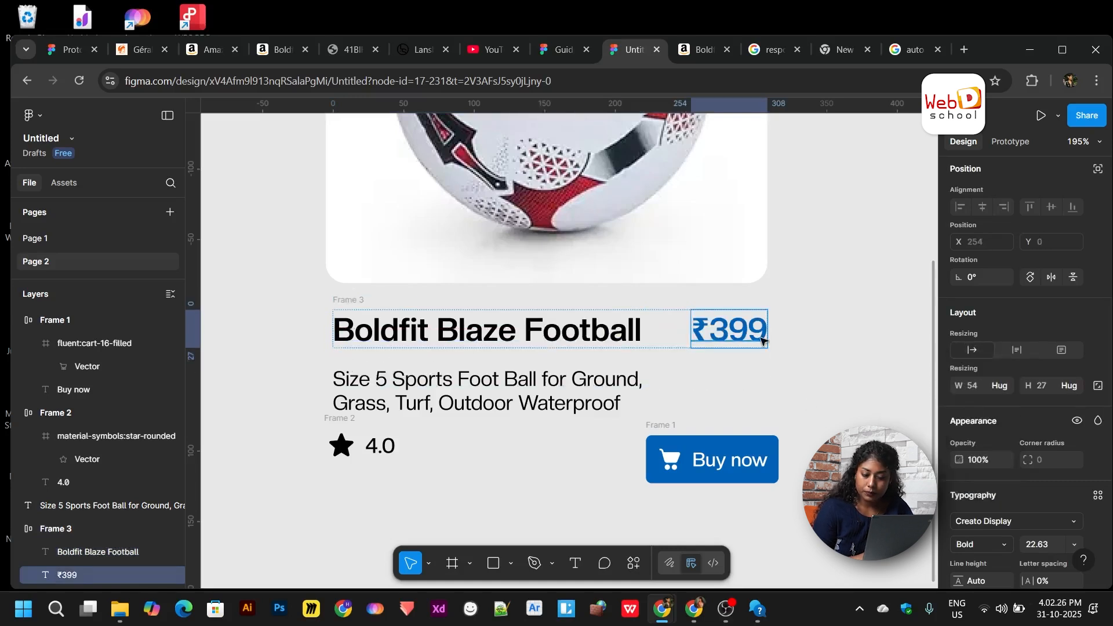
- Try narrowing the title-and-price row by dragging its edge, then undo the resize
{"action": "left_click", "coordinate": [790, 363]}
{"action": "left_click", "coordinate": [562, 340]}
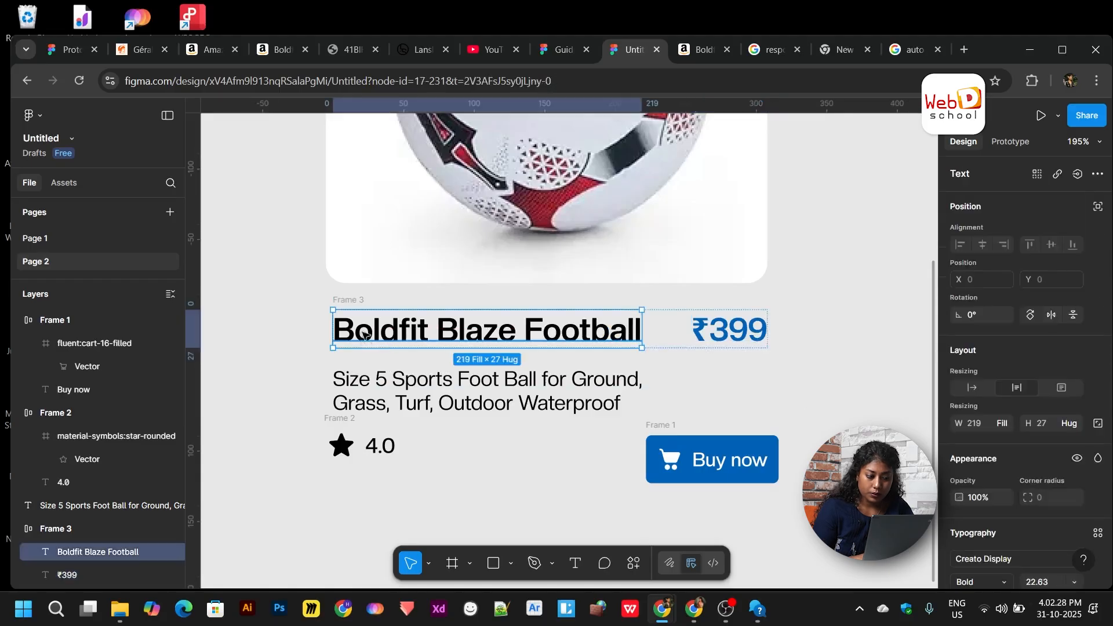
{"action": "left_click", "coordinate": [350, 301]}
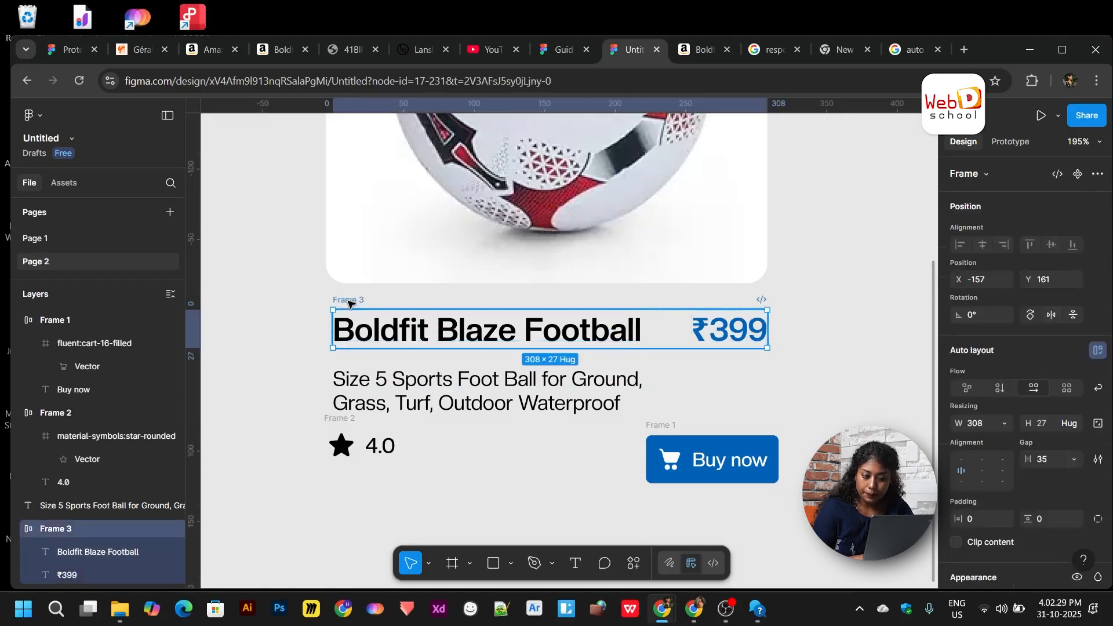
{"action": "left_click", "coordinate": [715, 335]}
{"action": "left_click", "coordinate": [828, 365]}
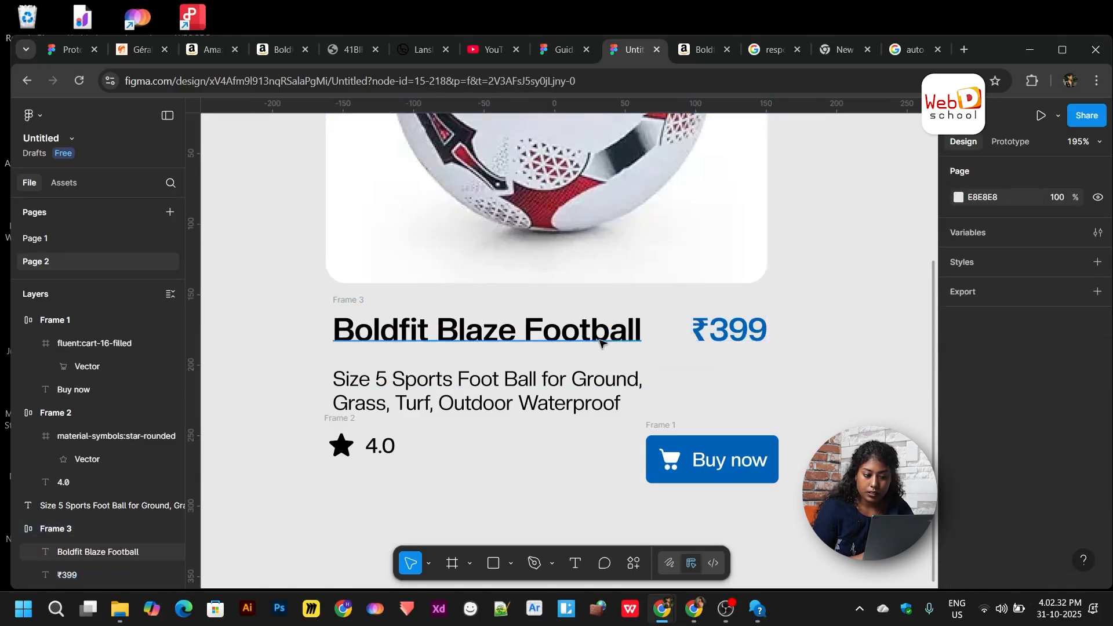
{"action": "left_click", "coordinate": [532, 341]}
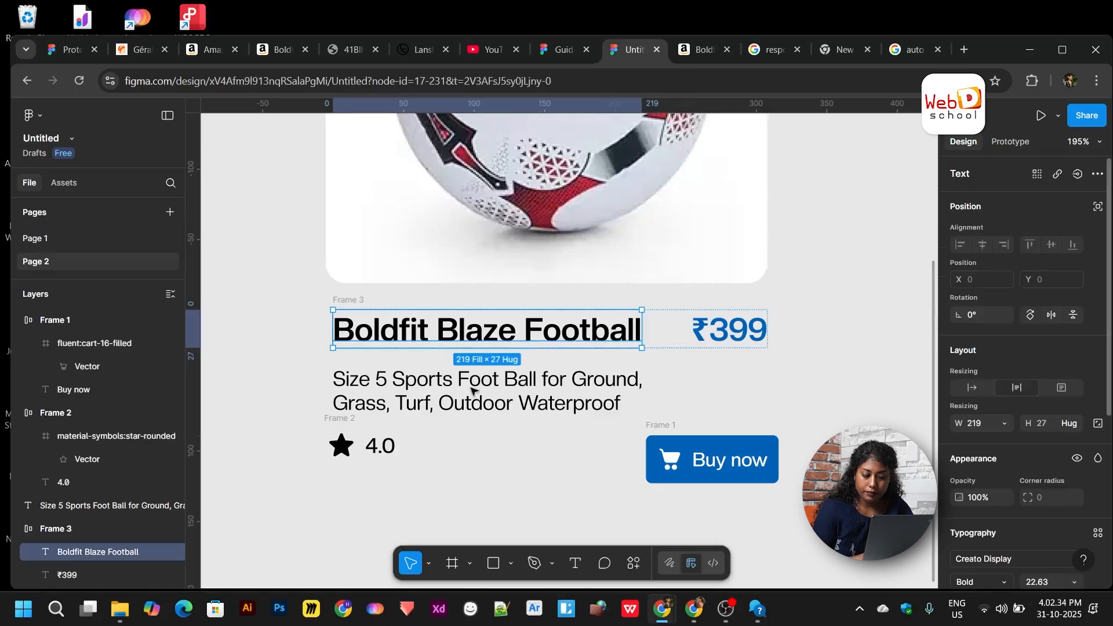
{"action": "left_click", "coordinate": [363, 300]}
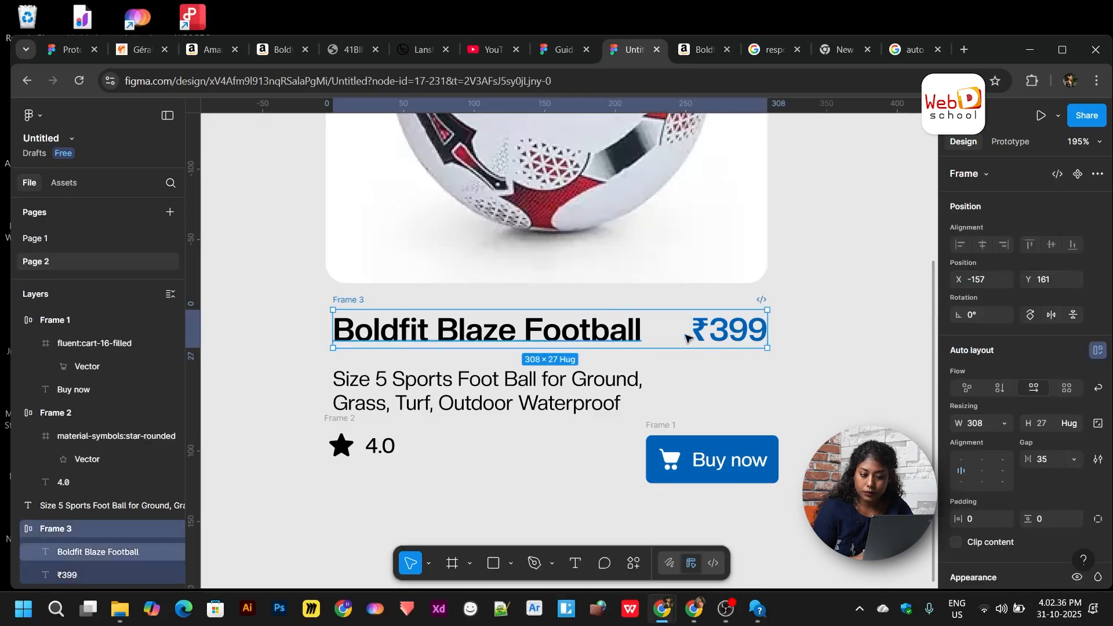
{"action": "mouse_move", "coordinate": [768, 329]}
{"action": "left_mouse_down"}
{"action": "mouse_move", "coordinate": [683, 333]}
{"action": "mouse_move", "coordinate": [779, 330]}
{"action": "left_mouse_up"}
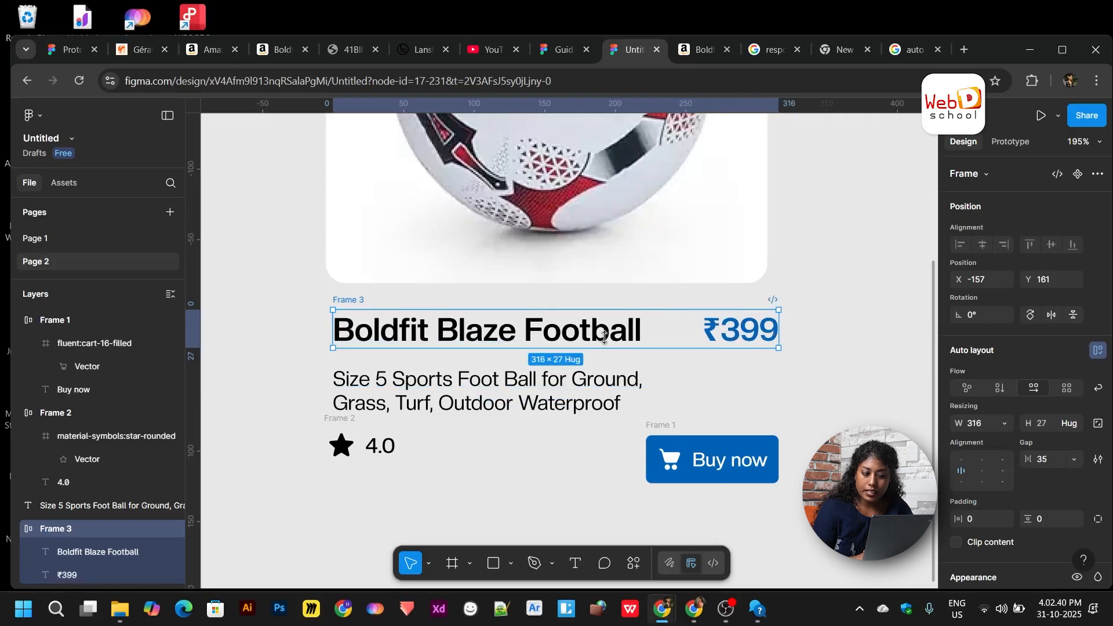
{"action": "key", "text": "ctrl+z"}
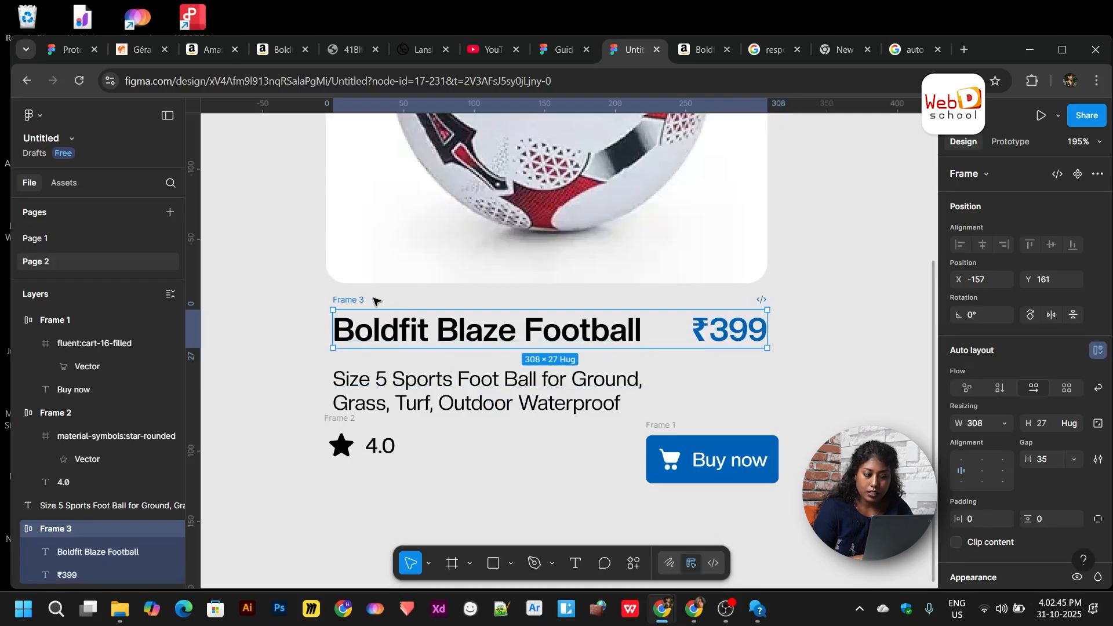
- Switch the title-and-price row's width from Hug to Fixed at 308
{"action": "left_click", "coordinate": [1004, 424]}
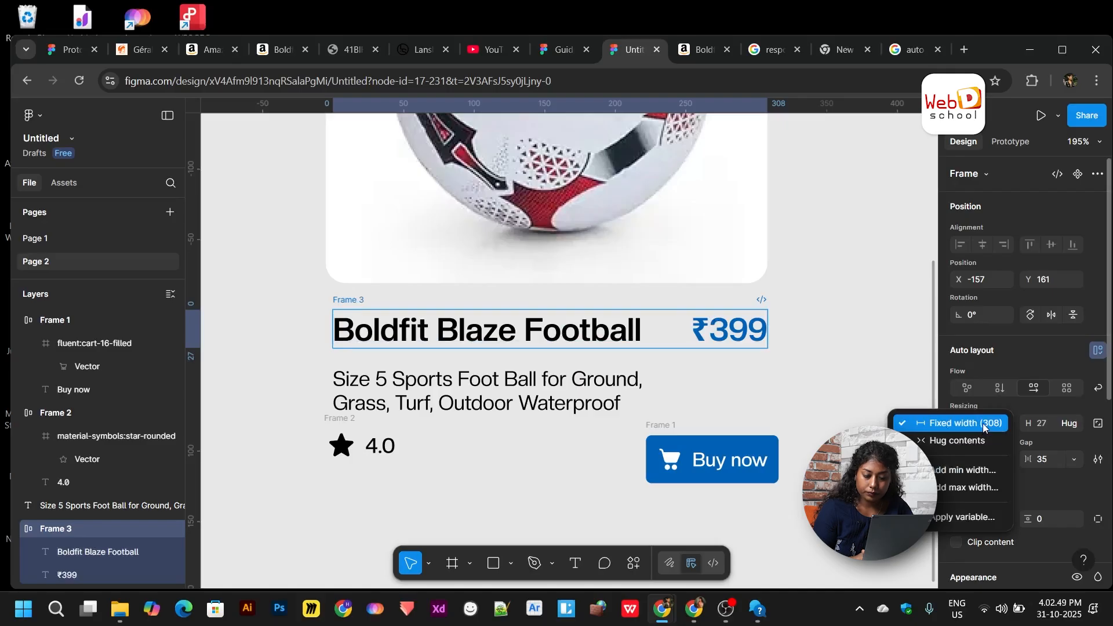
{"action": "left_click", "coordinate": [846, 400]}
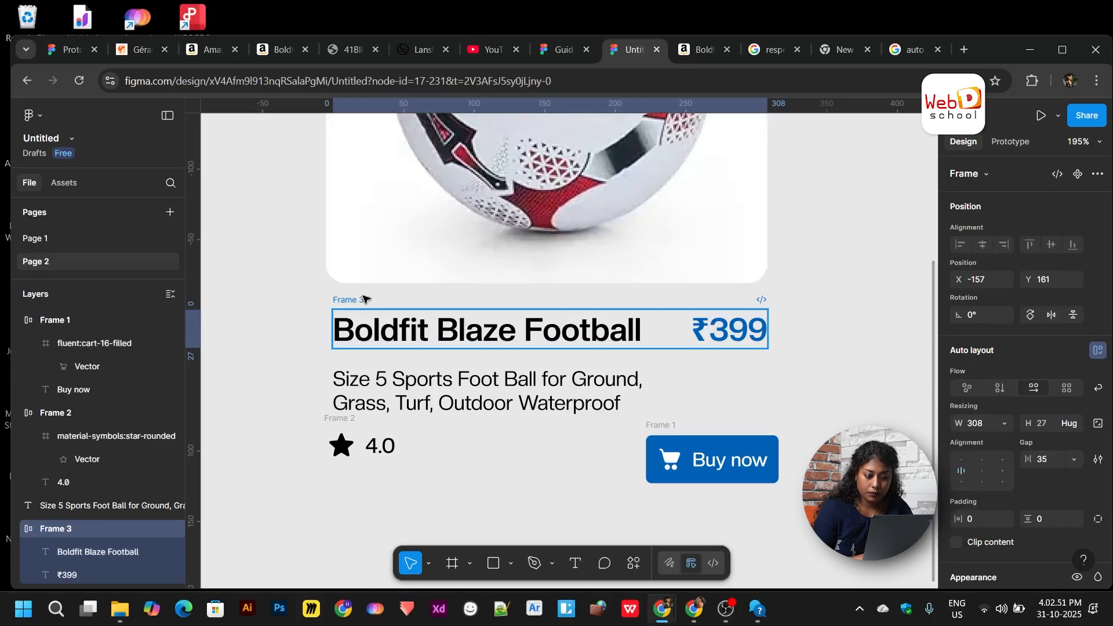
{"action": "left_click", "coordinate": [1003, 424]}
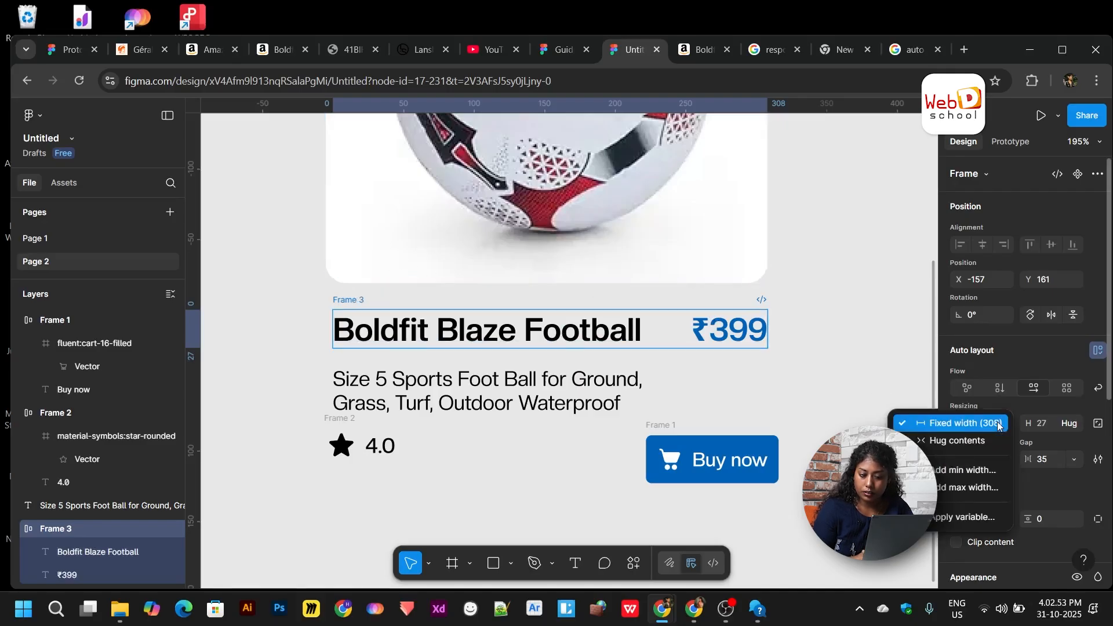
{"action": "left_click", "coordinate": [993, 442]}
- Nudge the star rating group slightly left and select it together with the Buy now button
{"action": "left_click", "coordinate": [864, 364]}
{"action": "scroll", "coordinate": [866, 364], "scroll_direction": "down", "scroll_amount": 2}
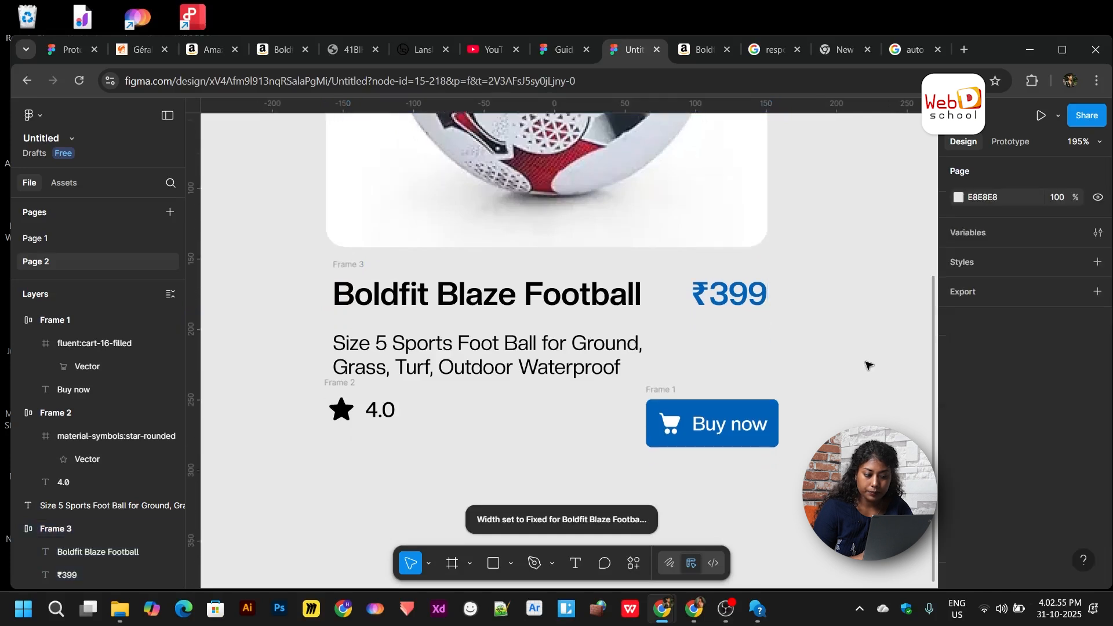
{"action": "left_click", "coordinate": [585, 347]}
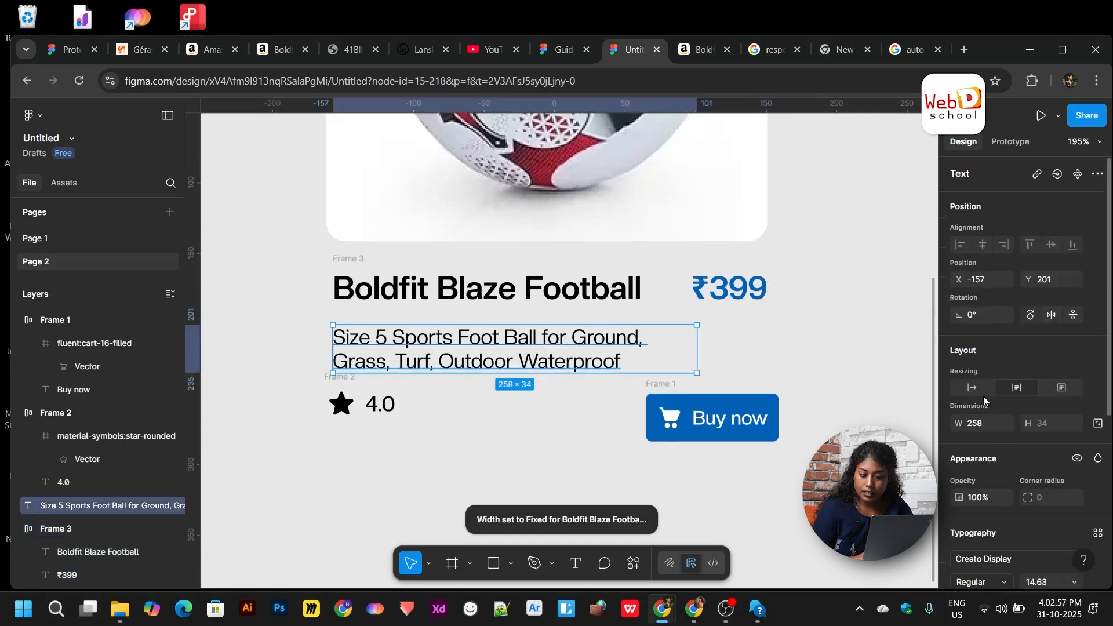
{"action": "scroll", "coordinate": [984, 475], "scroll_direction": "down", "scroll_amount": 1}
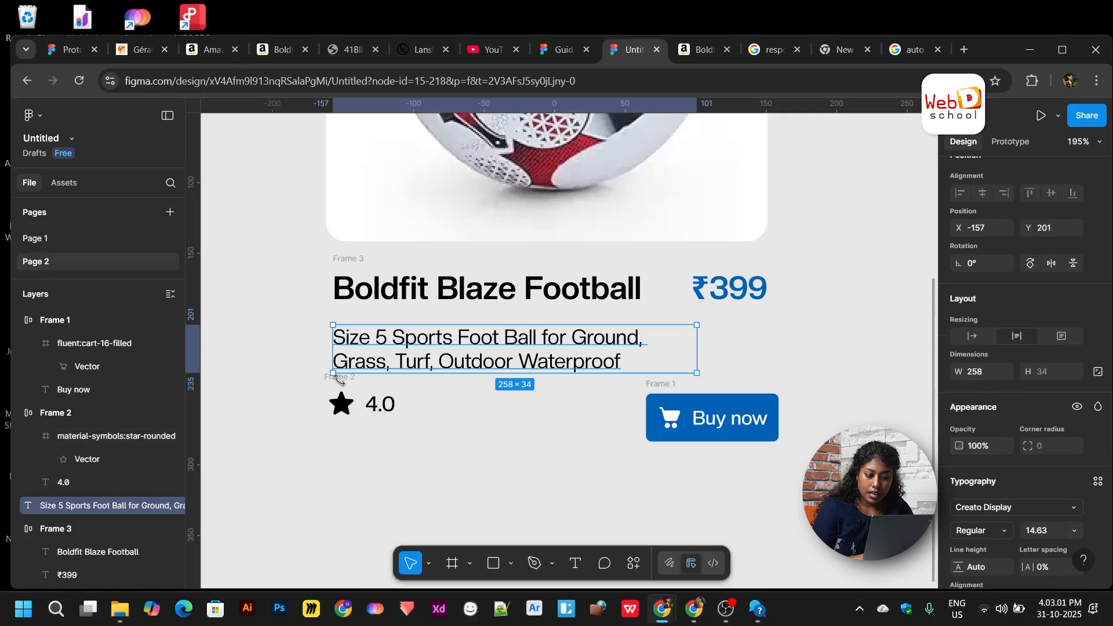
{"action": "left_click", "coordinate": [342, 387]}
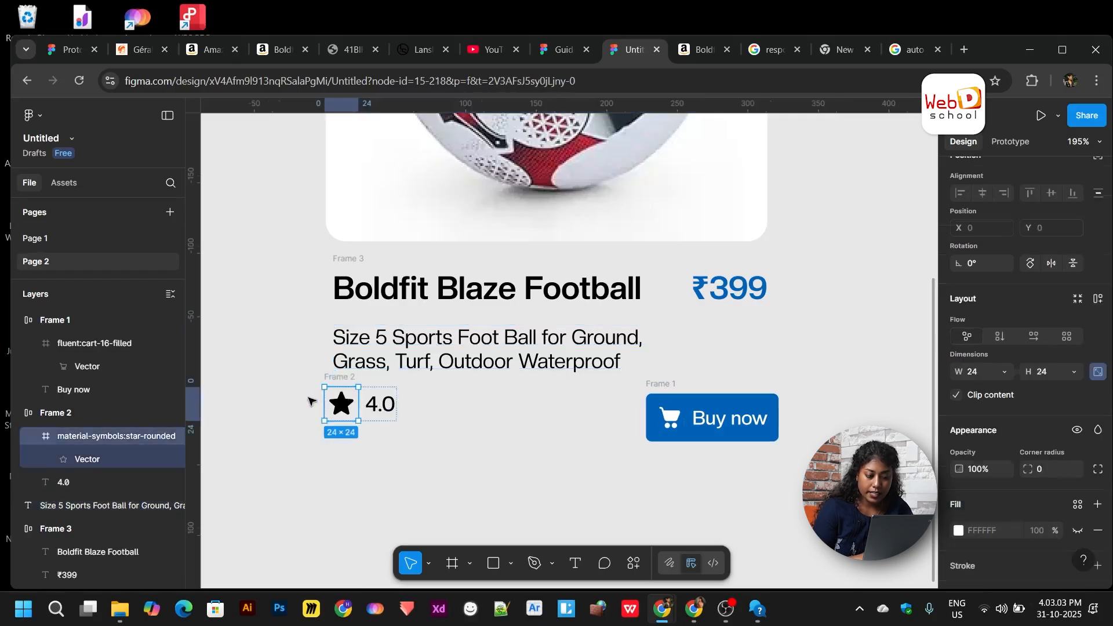
{"action": "left_click", "coordinate": [311, 399]}
{"action": "scroll", "coordinate": [309, 399], "scroll_direction": "up", "scroll_amount": 2}
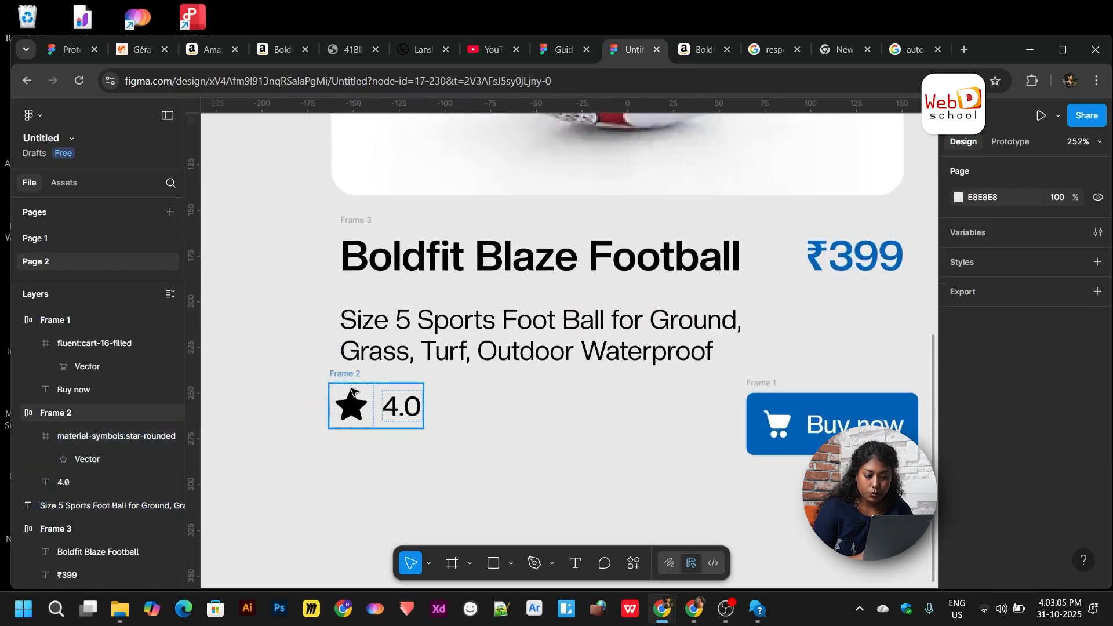
{"action": "left_click", "coordinate": [356, 394]}
{"action": "left_click_drag", "start_coordinate": [356, 398], "coordinate": [352, 398]}
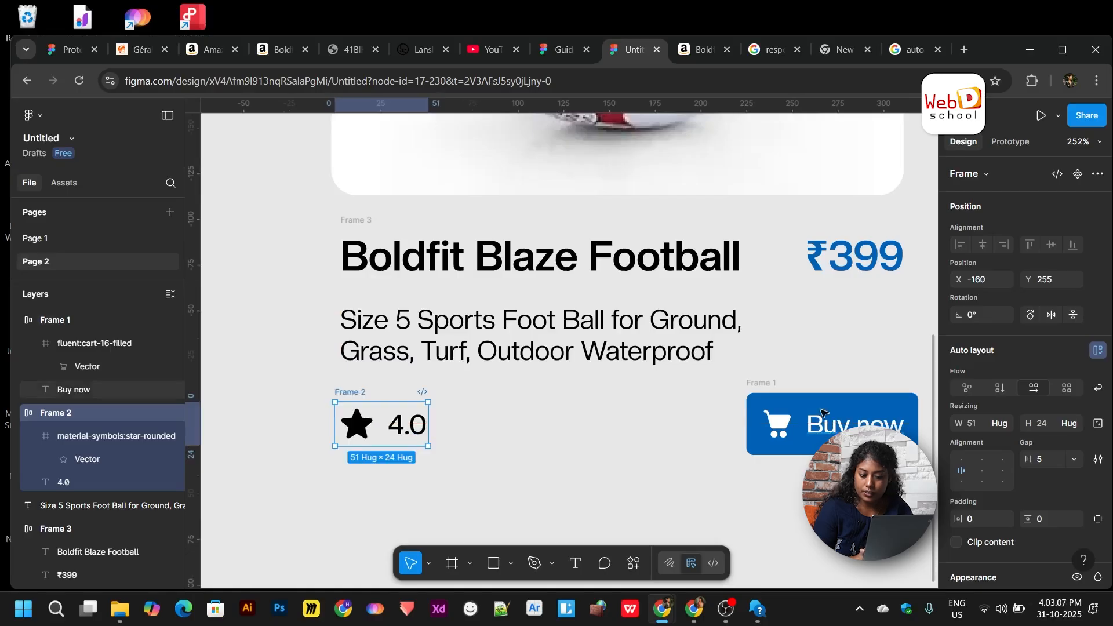
{"action": "left_click", "coordinate": [764, 387], "text": "shift"}
{"action": "scroll", "coordinate": [764, 387], "scroll_direction": "down", "scroll_amount": 5}
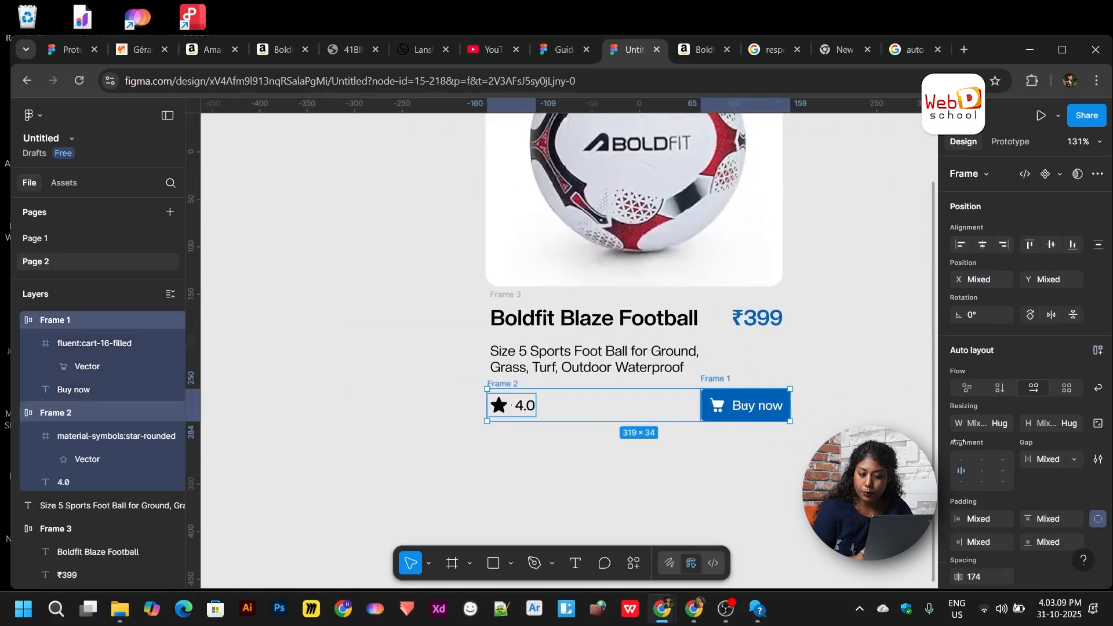
- Wrap rating and Buy now in Frame 4, then stack title row, description and Frame 4 vertically
{"action": "left_click", "coordinate": [1004, 426]}
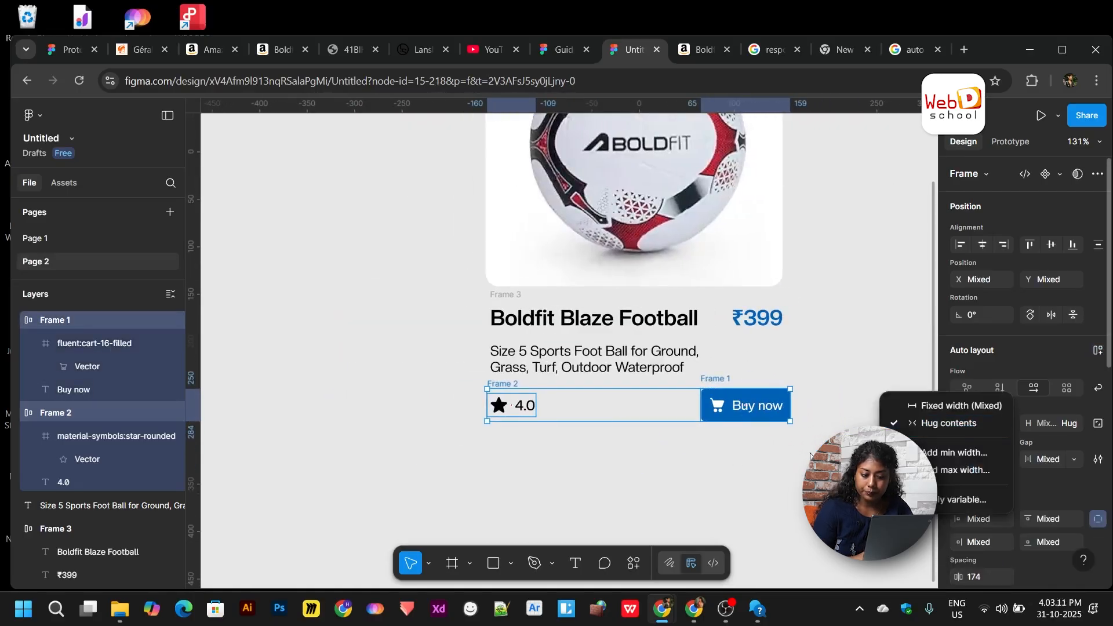
{"action": "left_click", "coordinate": [729, 464]}
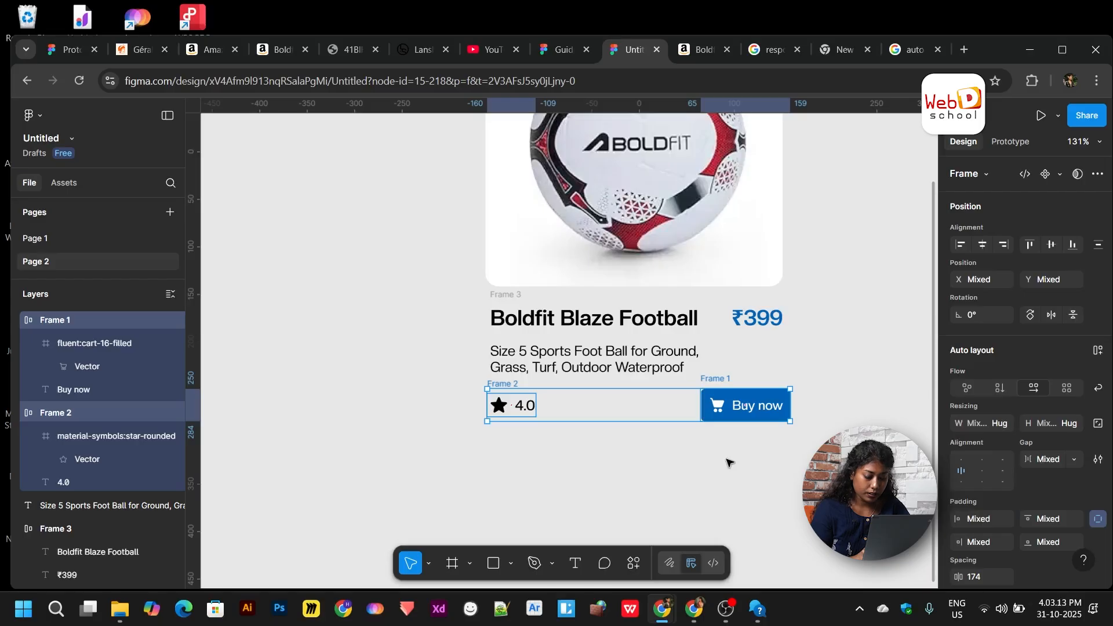
{"action": "key", "text": "shift+a"}
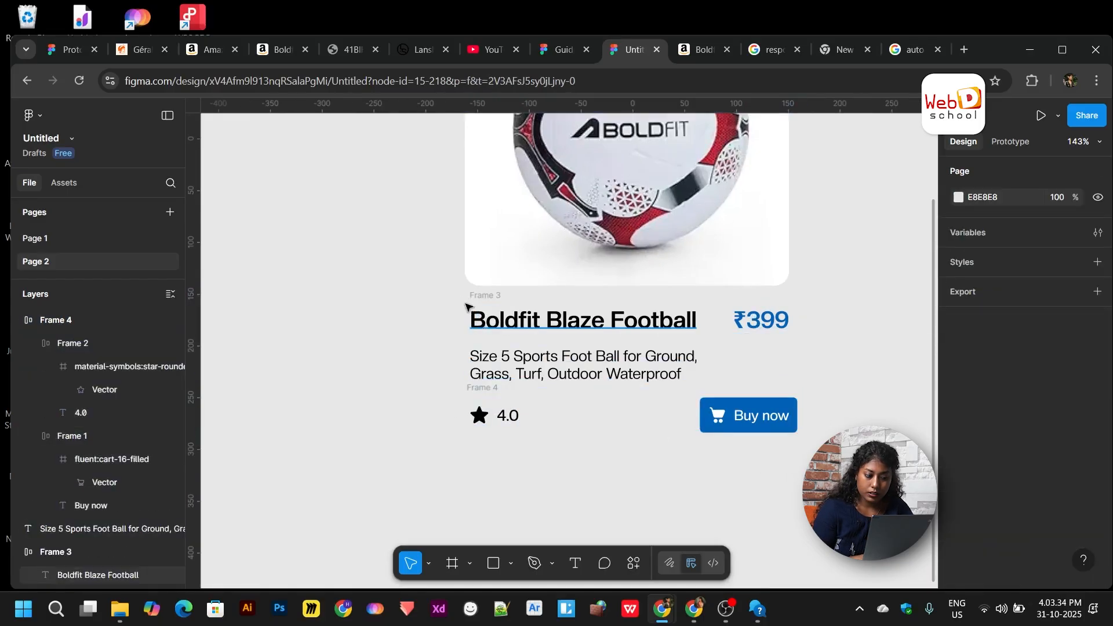
{"action": "left_click_drag", "start_coordinate": [459, 291], "coordinate": [777, 454]}
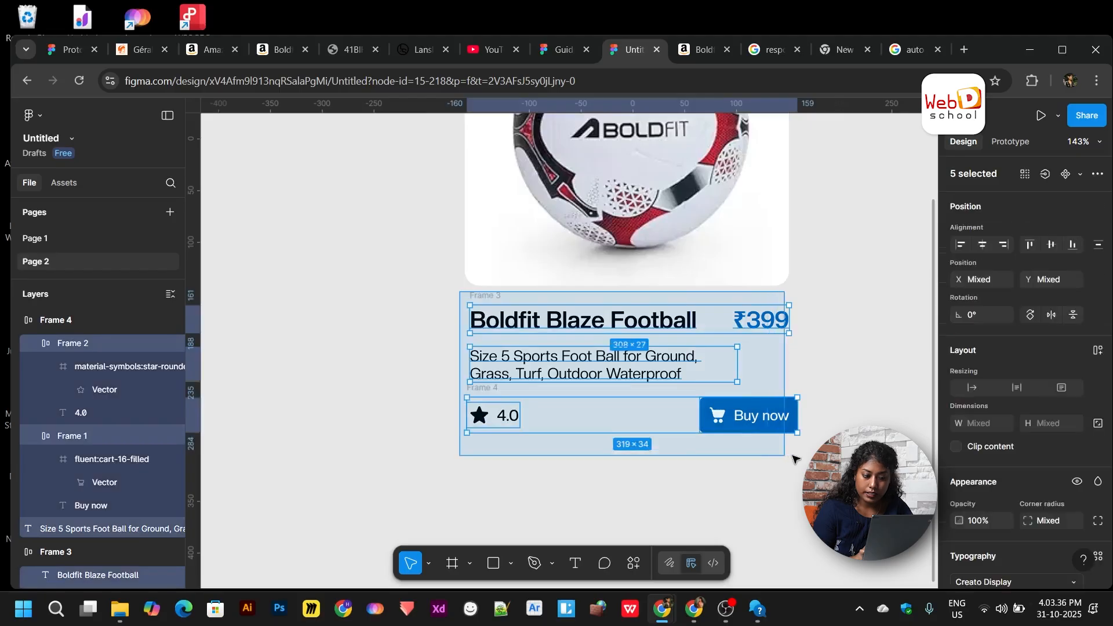
{"action": "key", "text": "shift+a"}
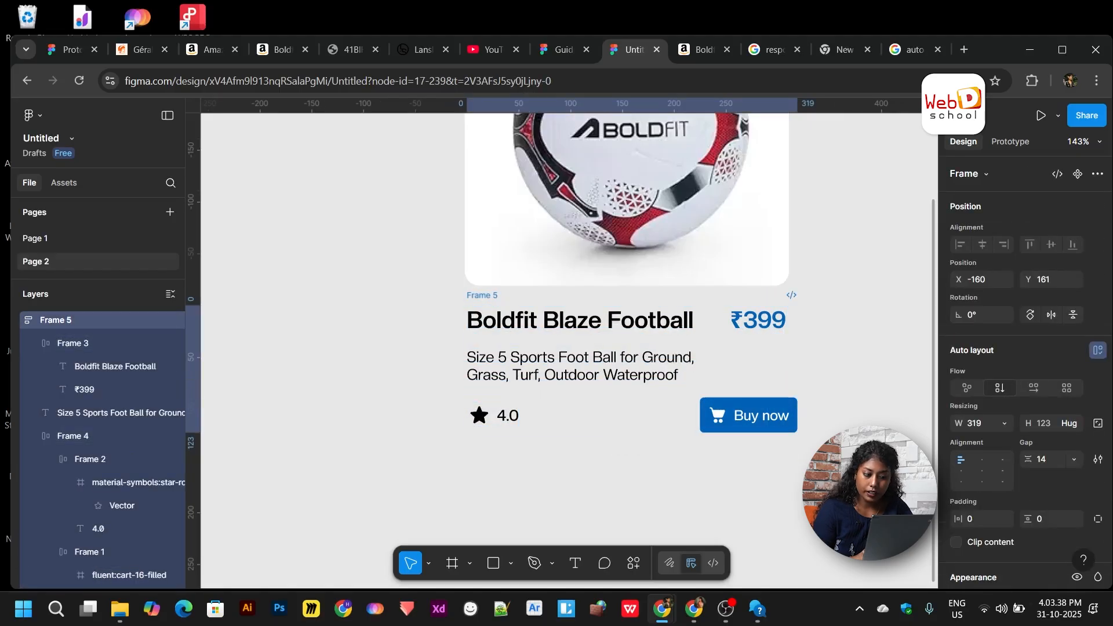
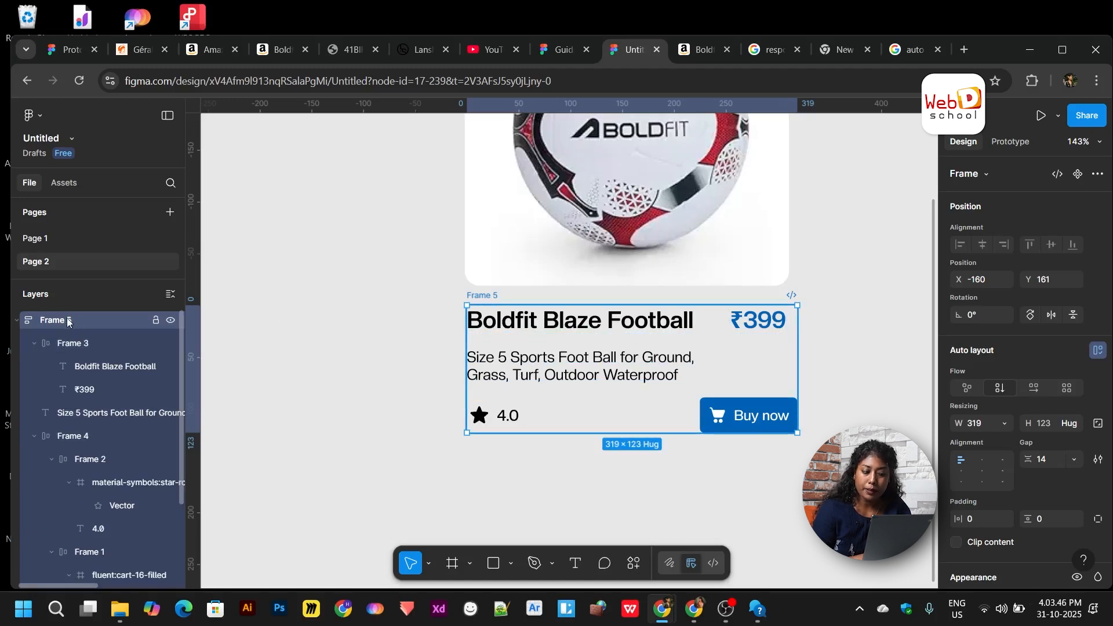
- Set the Boldfit Blaze Football title's width to Fill container
{"action": "left_click", "coordinate": [1005, 423]}
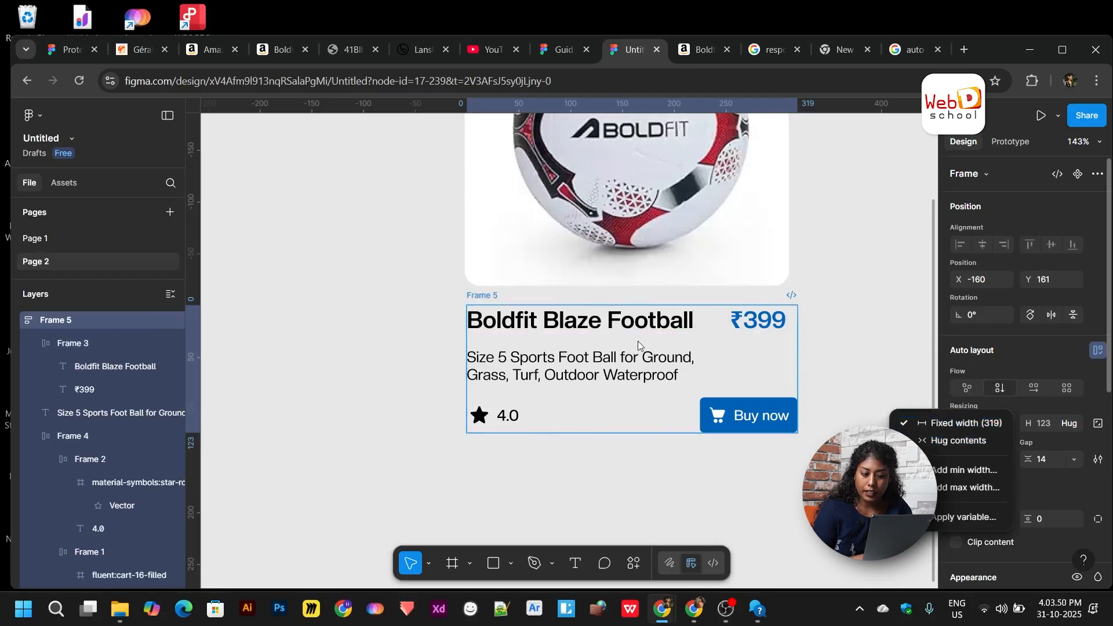
{"action": "left_click", "coordinate": [619, 334]}
{"action": "left_click", "coordinate": [579, 371]}
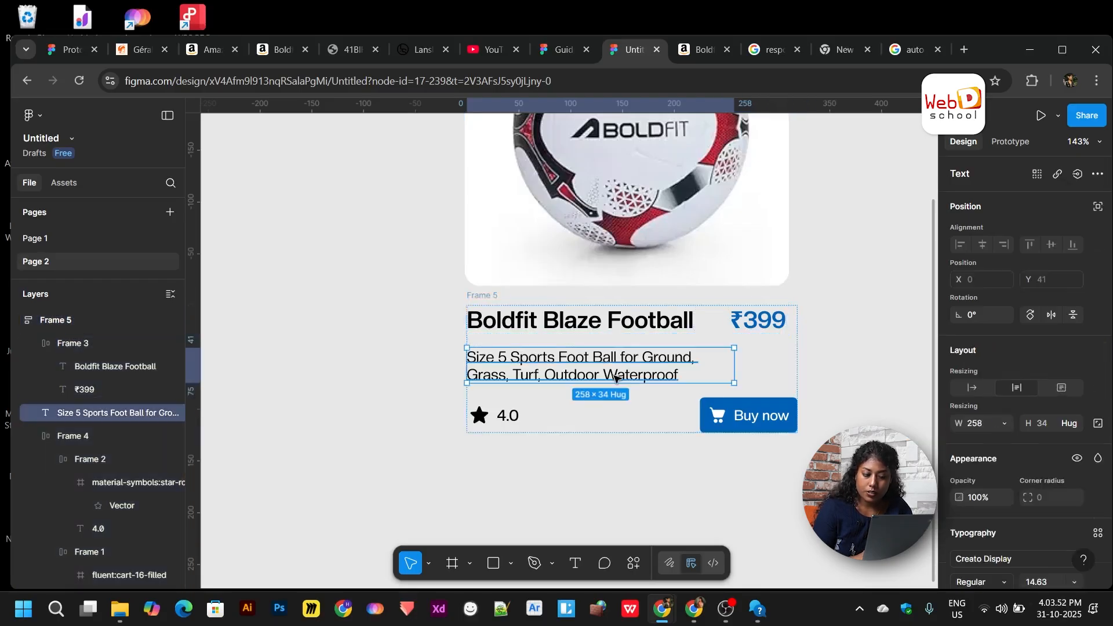
{"action": "left_click", "coordinate": [513, 426]}
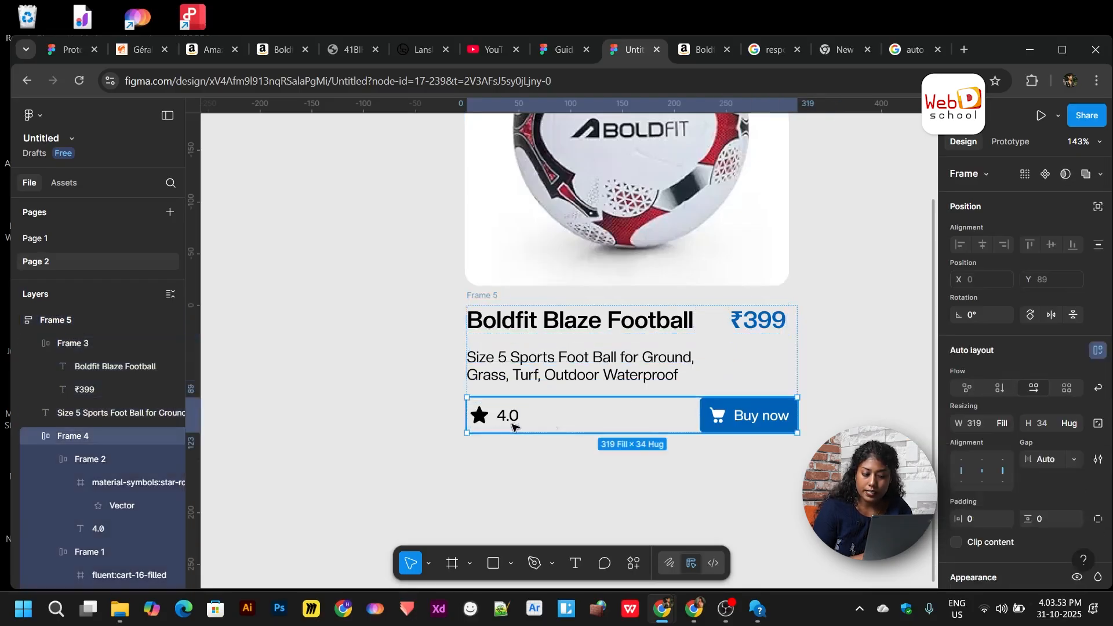
{"action": "double_click", "coordinate": [590, 323]}
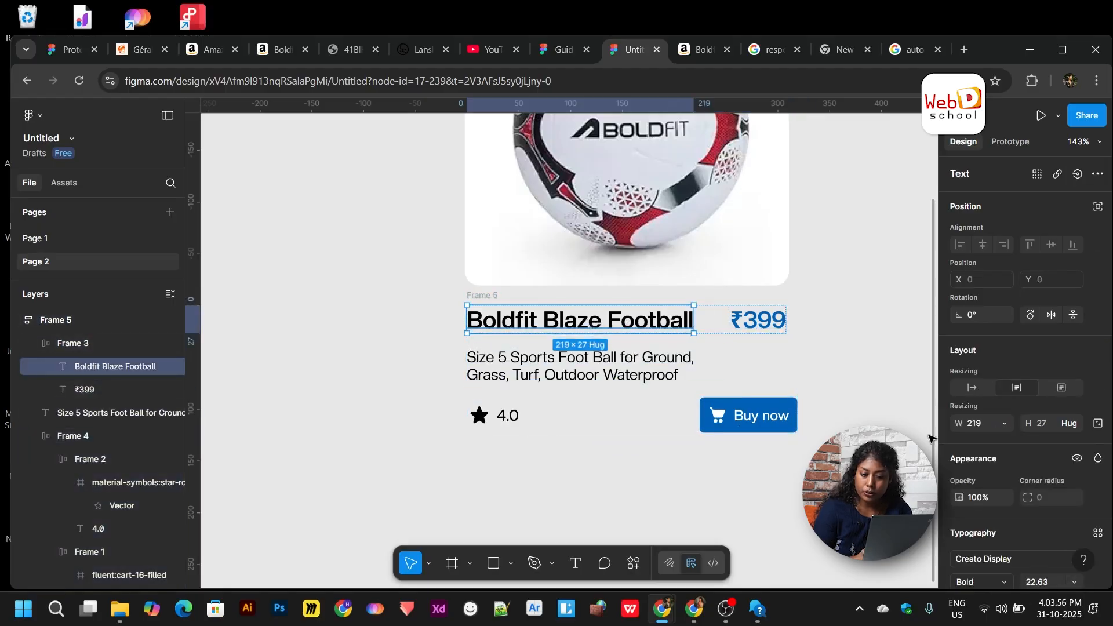
{"action": "left_click", "coordinate": [1004, 424]}
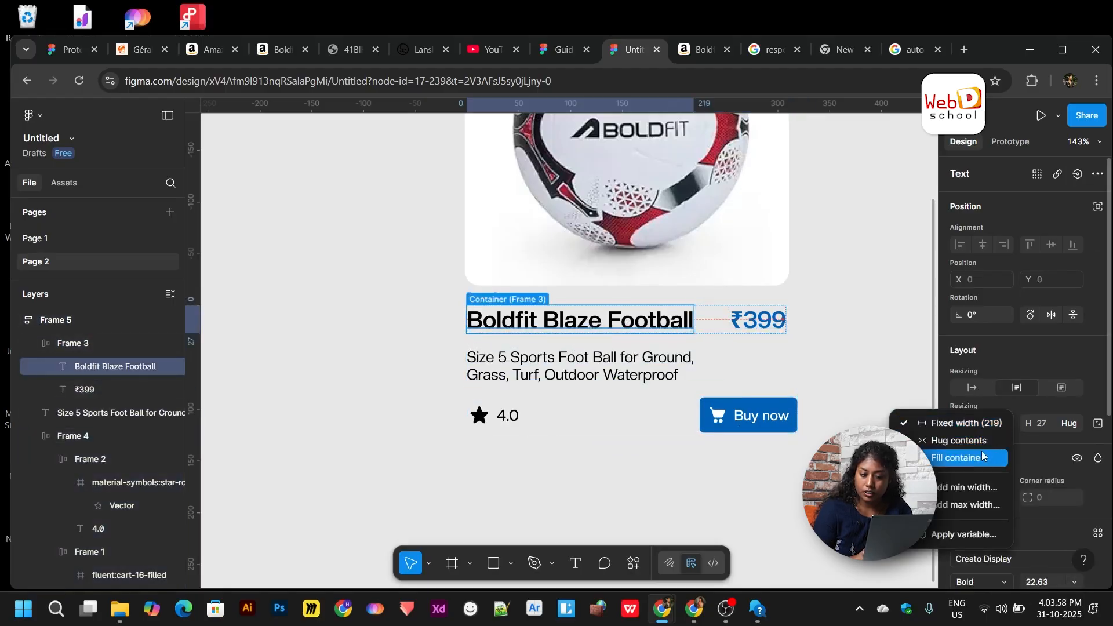
{"action": "left_click", "coordinate": [959, 458]}
- Set the product description to Fill container, then narrow it to 232 wide
{"action": "left_click", "coordinate": [631, 360]}
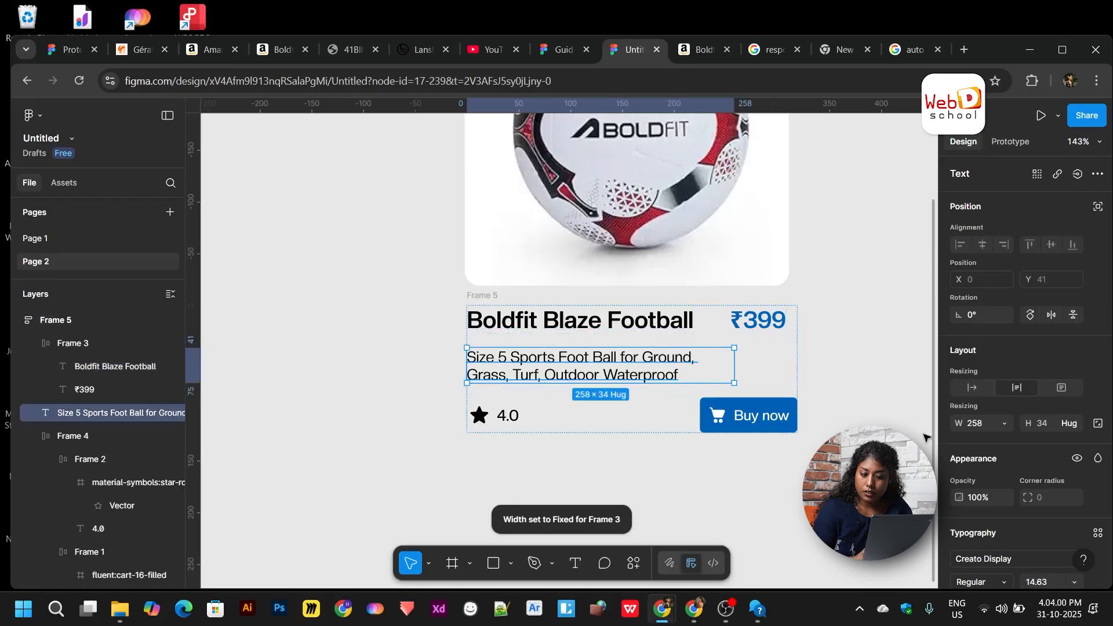
{"action": "left_click", "coordinate": [1004, 426]}
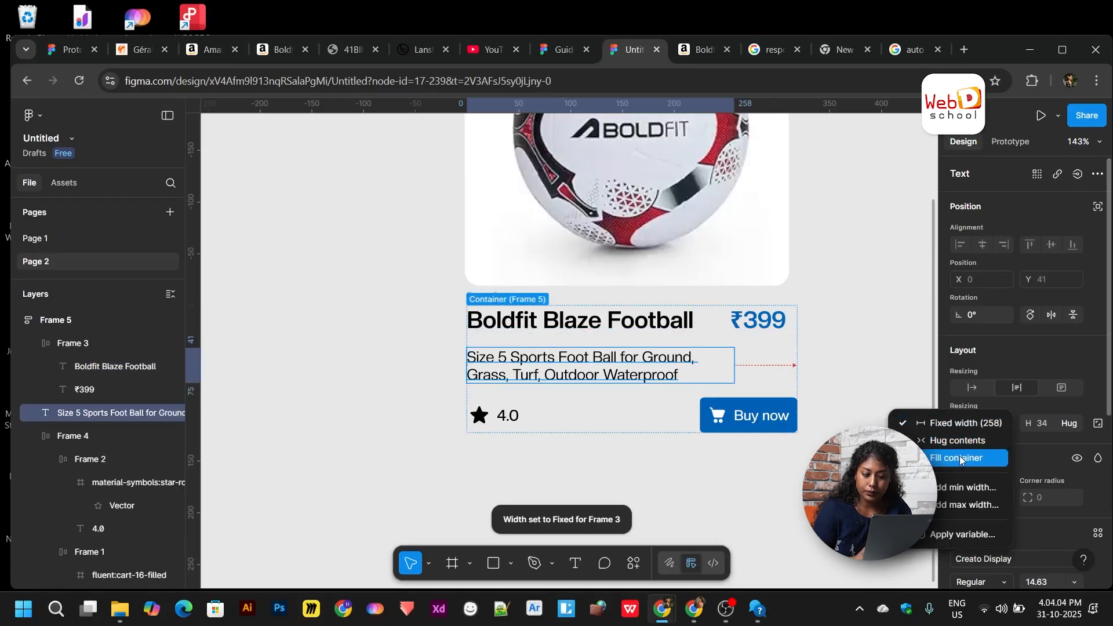
{"action": "left_click", "coordinate": [960, 460]}
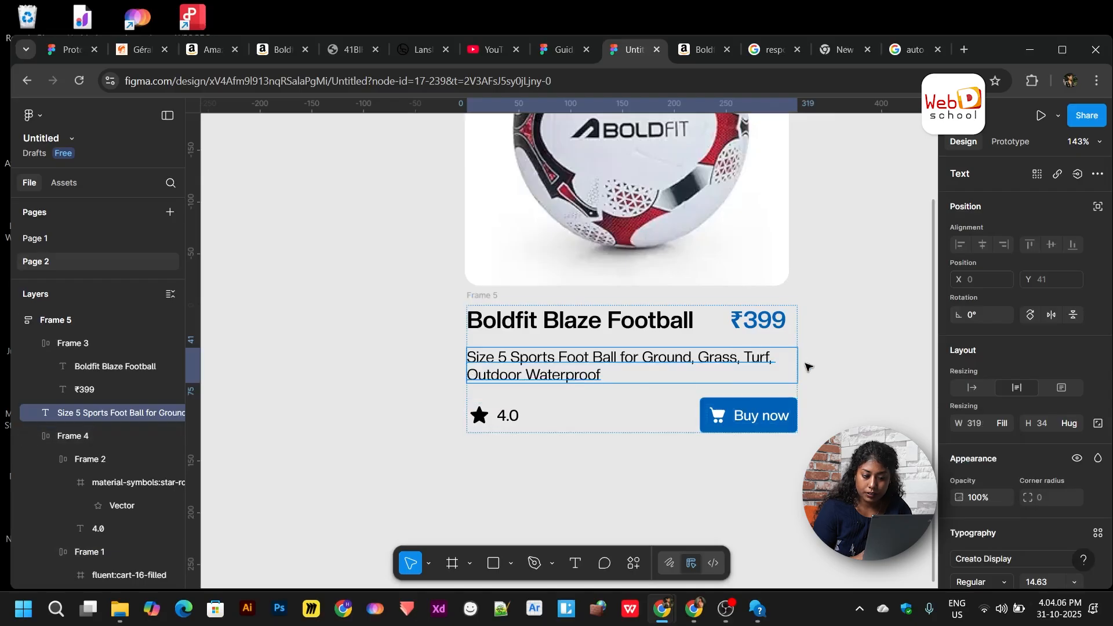
{"action": "left_click_drag", "start_coordinate": [795, 367], "coordinate": [707, 371]}
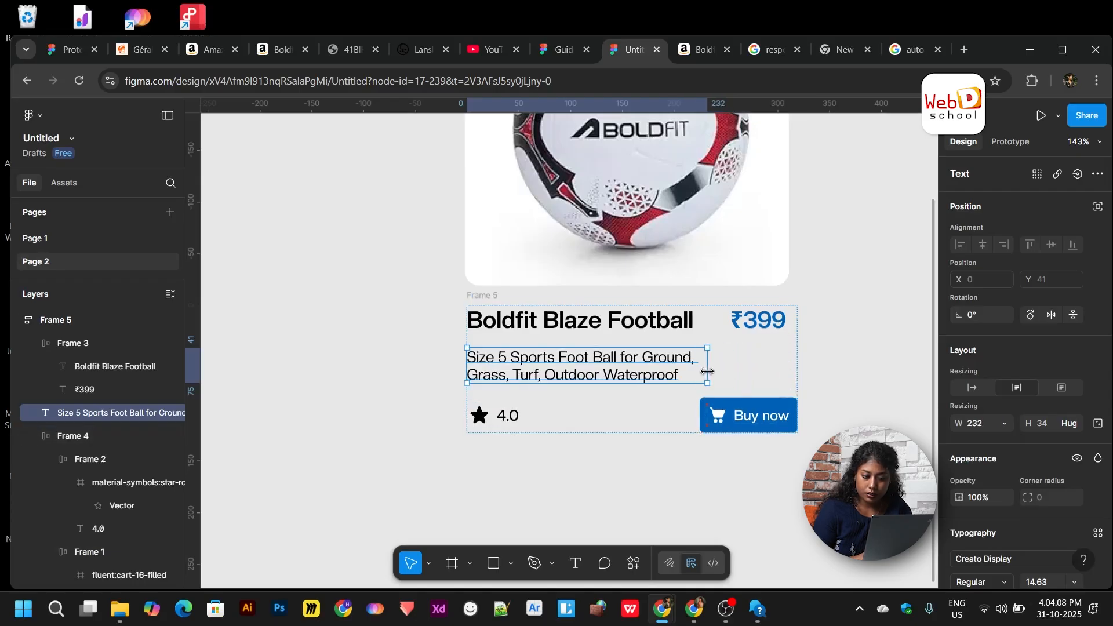
{"action": "left_click", "coordinate": [579, 413]}
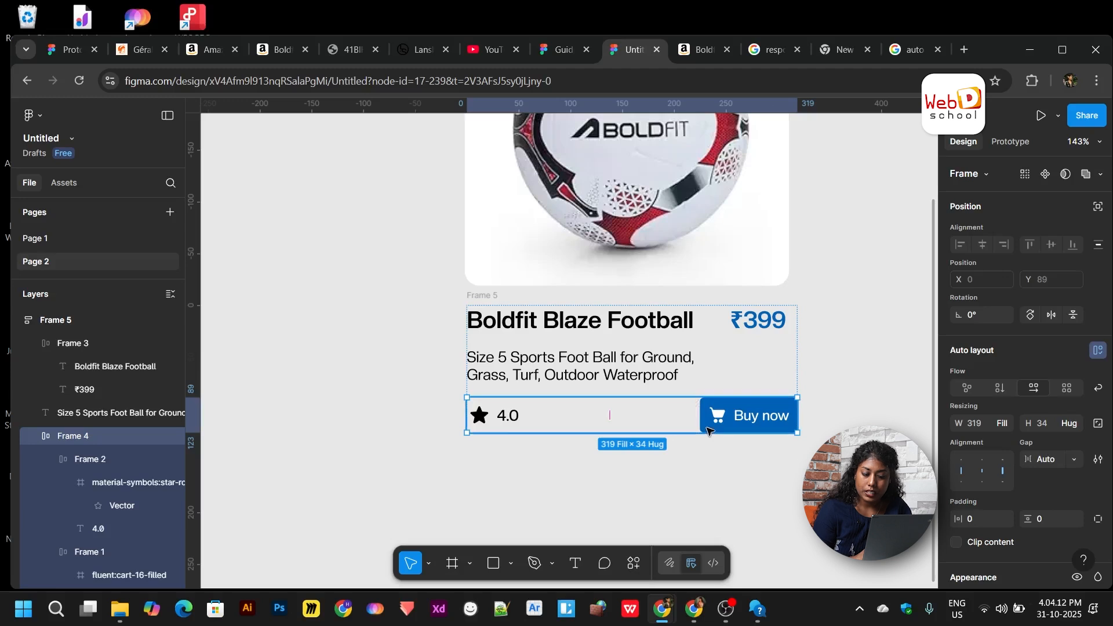
{"action": "scroll", "coordinate": [518, 411], "scroll_direction": "down", "scroll_amount": 5}
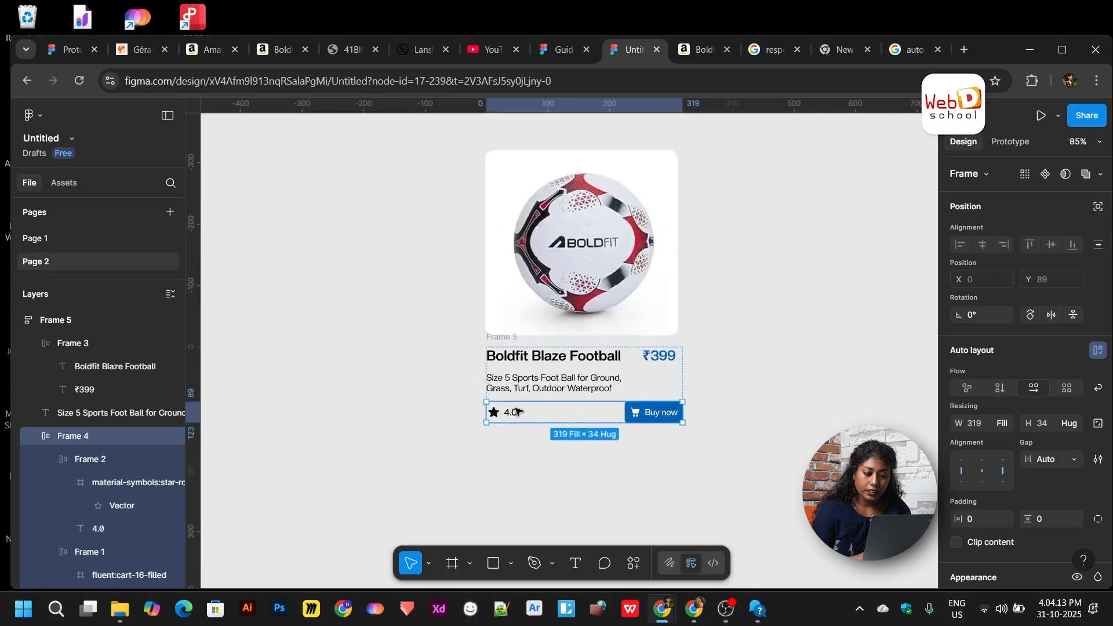
{"action": "left_click", "coordinate": [413, 348]}
{"action": "scroll", "coordinate": [413, 346], "scroll_direction": "down", "scroll_amount": 3}
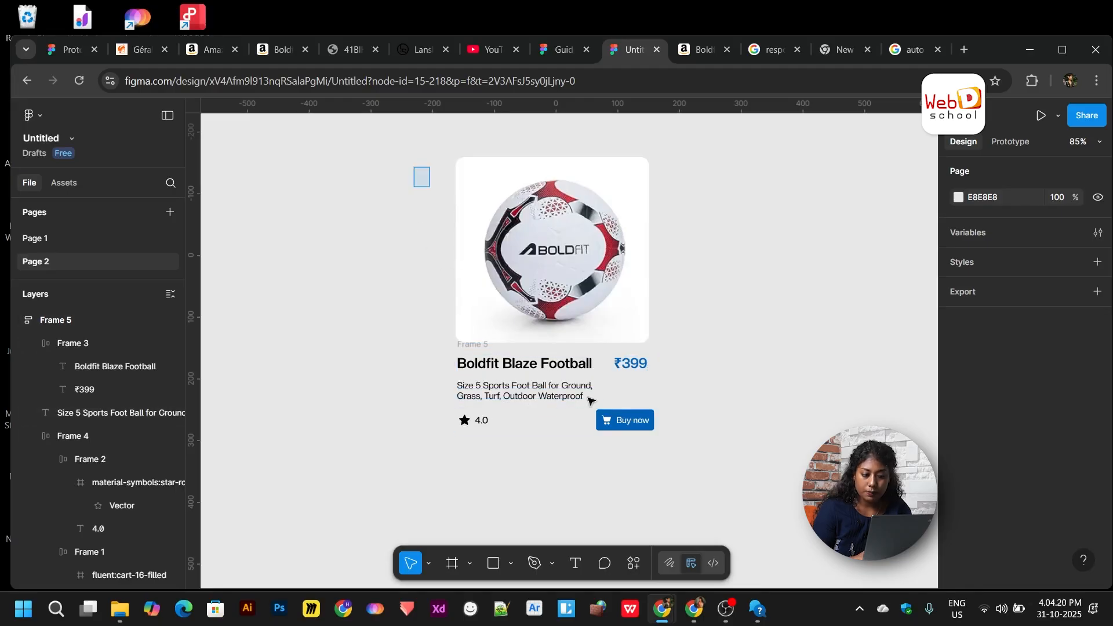
- Wrap the ball image and Frame 5 in auto-layout Frame 6 at fixed width 321
{"action": "left_click_drag", "start_coordinate": [590, 400], "coordinate": [663, 462]}
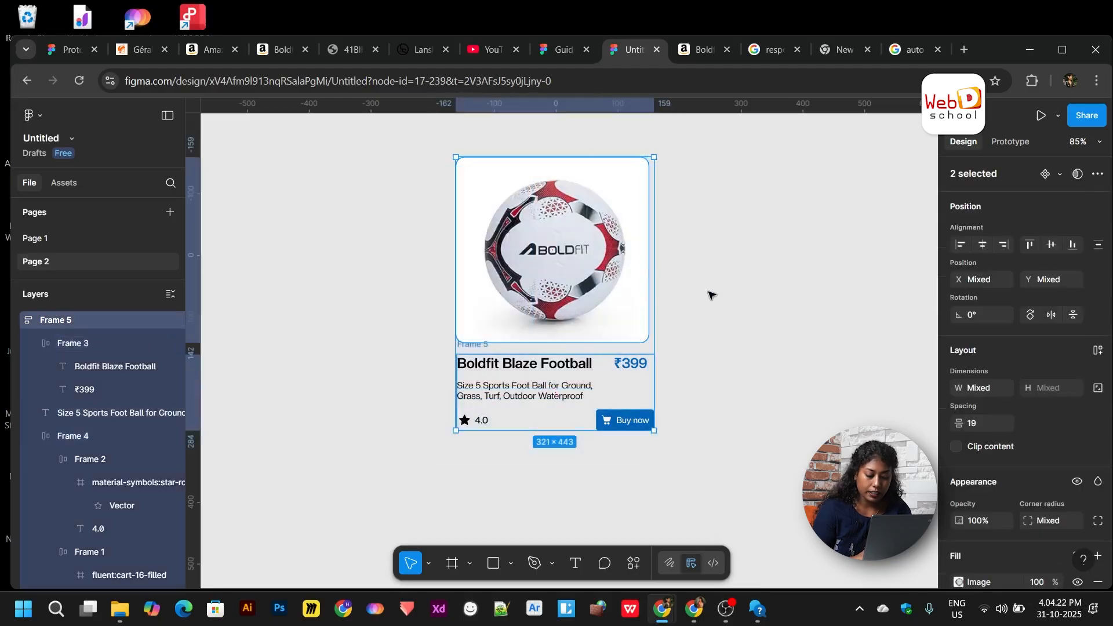
{"action": "key", "text": "shift+a"}
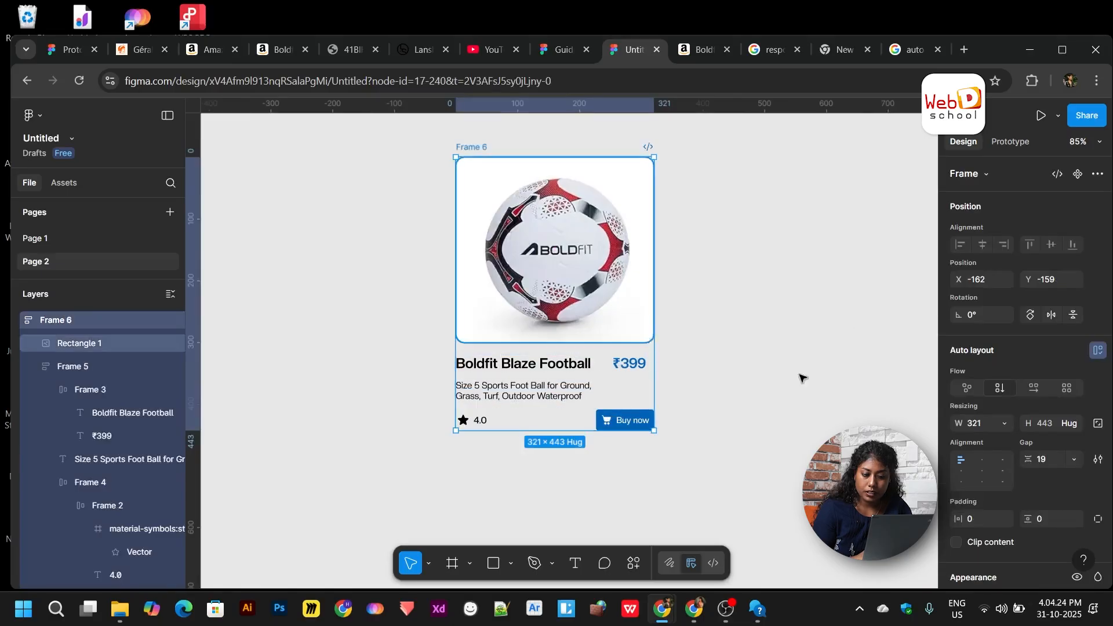
{"action": "scroll", "coordinate": [1025, 462], "scroll_direction": "down", "scroll_amount": 1}
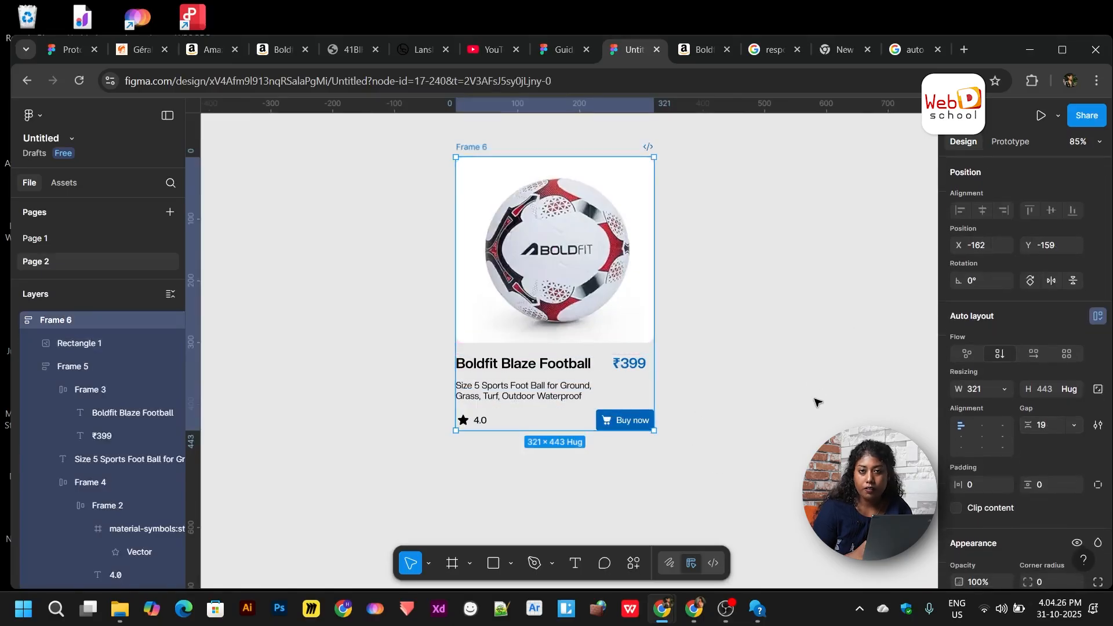
{"action": "left_click", "coordinate": [1002, 390]}
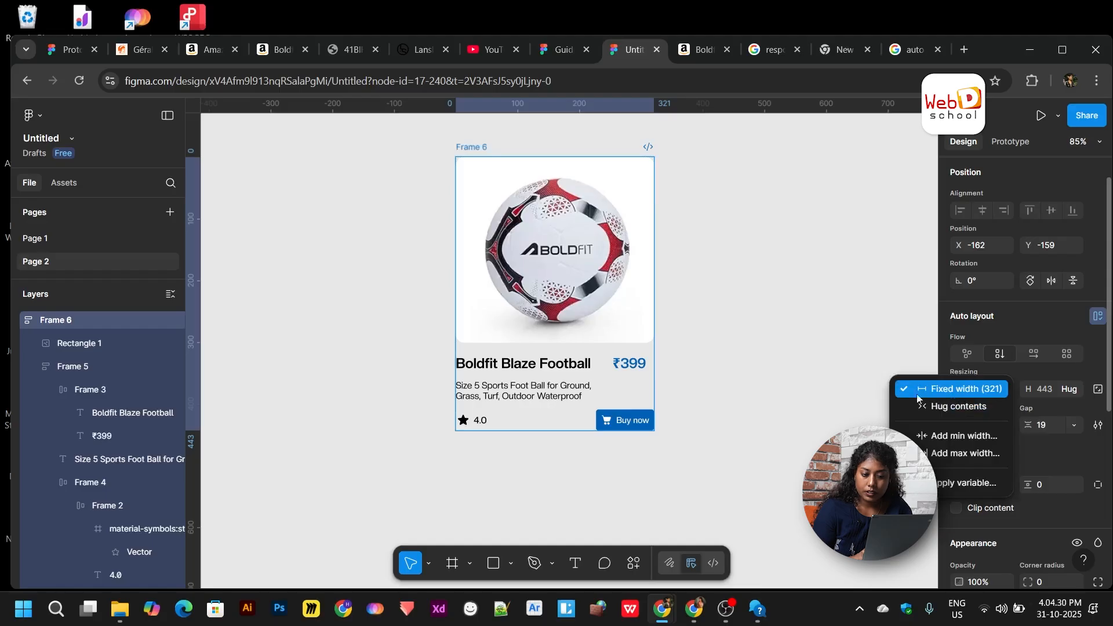
{"action": "left_click", "coordinate": [960, 389]}
- Give Frame 6 a solid white FFFFFF fill
{"action": "scroll", "coordinate": [1037, 492], "scroll_direction": "down", "scroll_amount": 3}
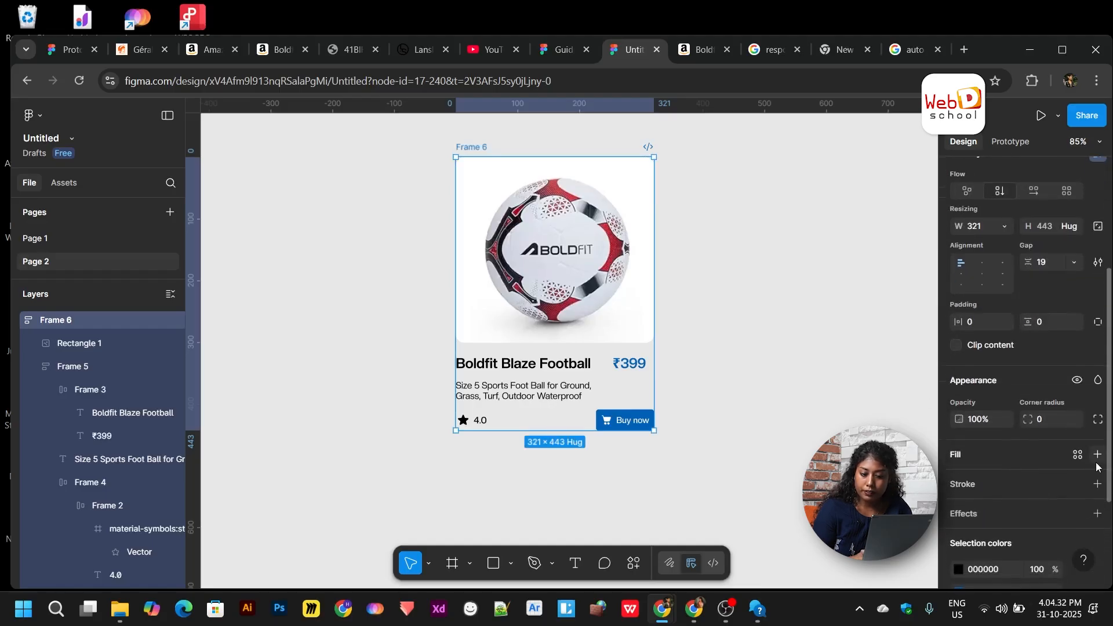
{"action": "left_click", "coordinate": [958, 481]}
{"action": "scroll", "coordinate": [714, 402], "scroll_direction": "up", "scroll_amount": 5}
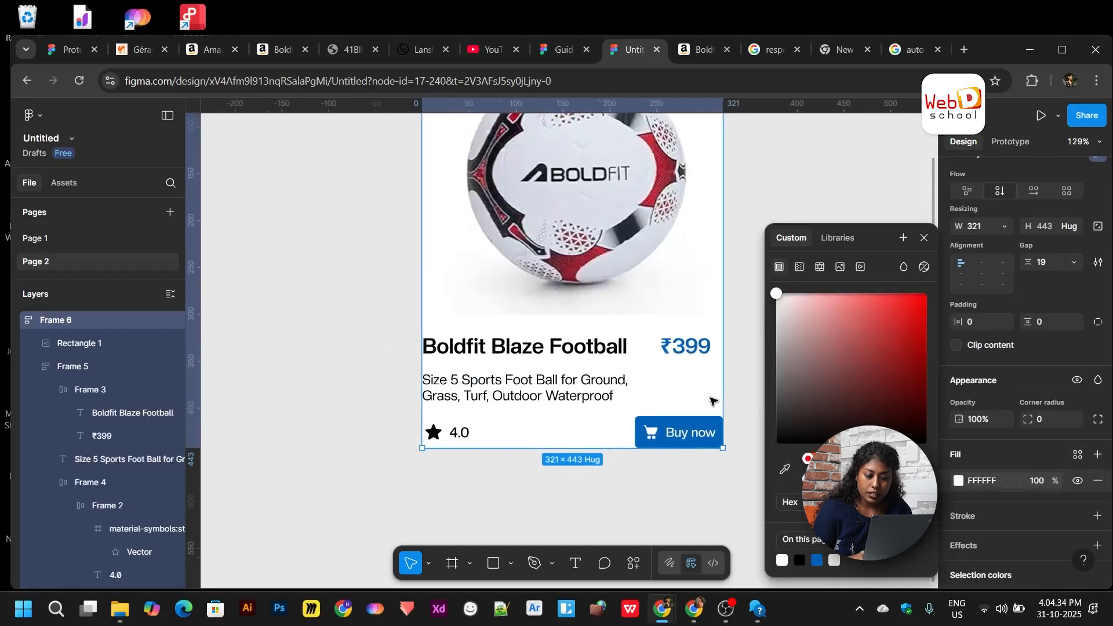
{"action": "scroll", "coordinate": [714, 352], "scroll_direction": "down", "scroll_amount": 3}
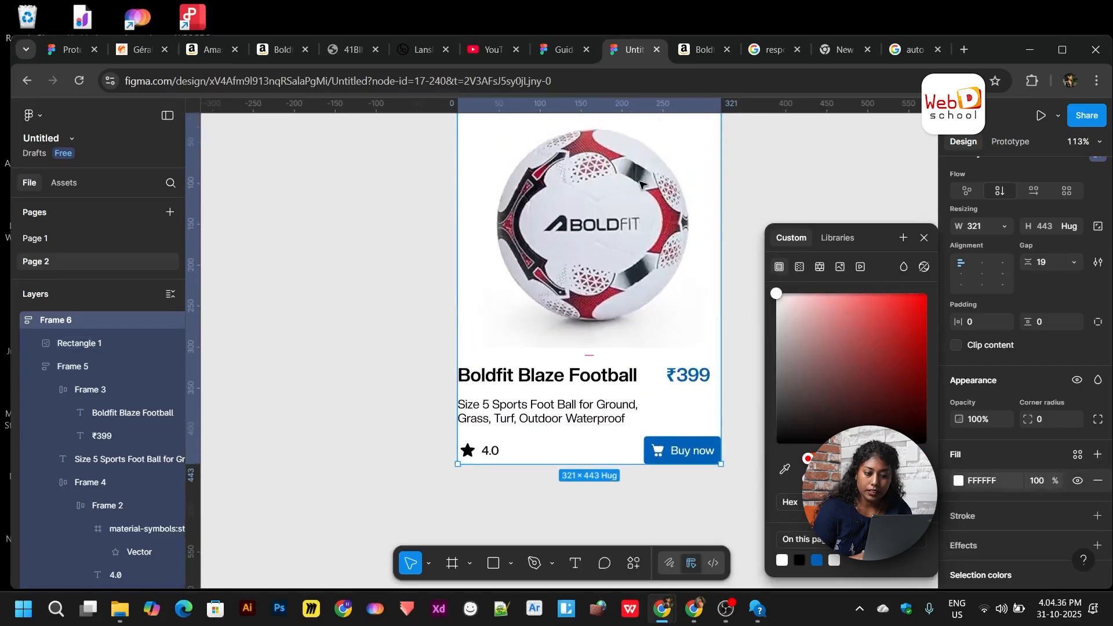
{"action": "scroll", "coordinate": [738, 376], "scroll_direction": "up", "scroll_amount": 2}
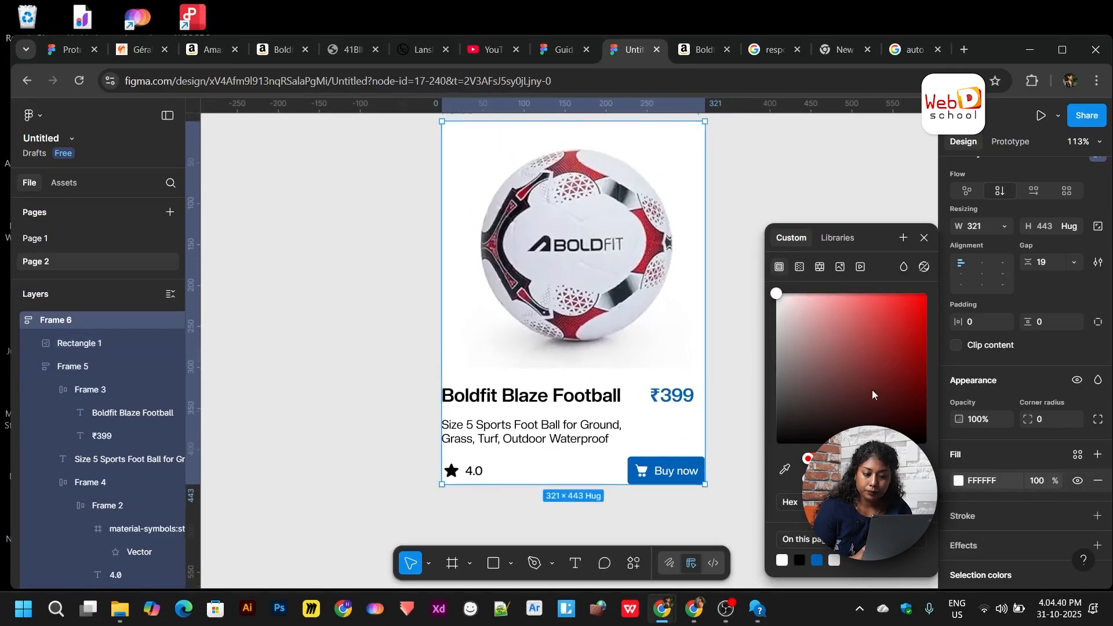
- Set Frame 6's width to Hug contents with 23 horizontal padding
{"action": "left_click", "coordinate": [714, 430]}
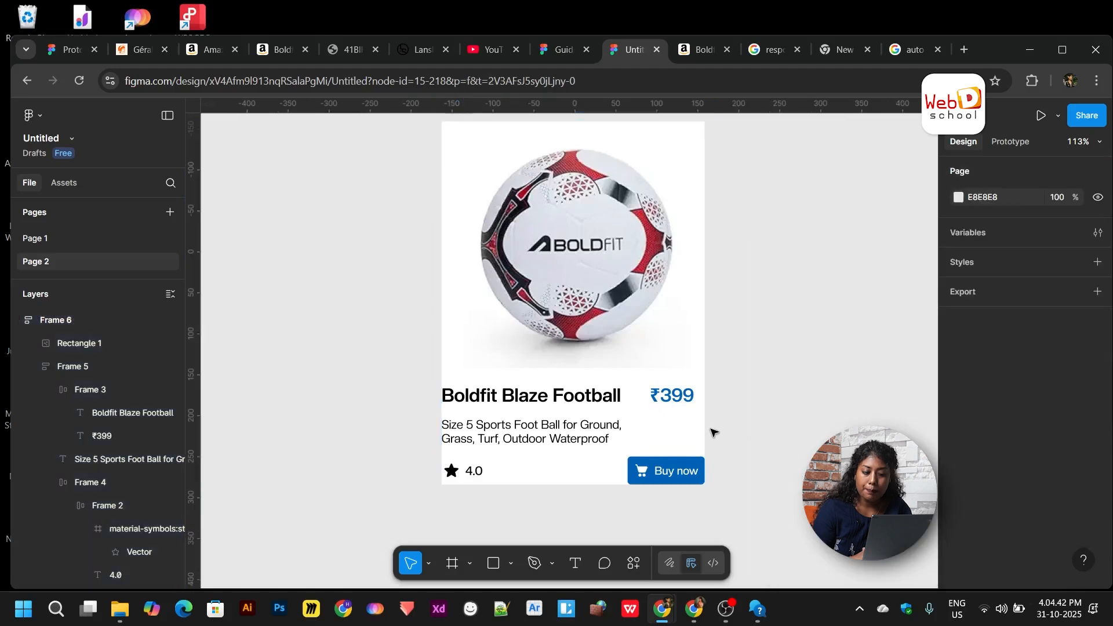
{"action": "scroll", "coordinate": [730, 417], "scroll_direction": "left", "scroll_amount": 2}
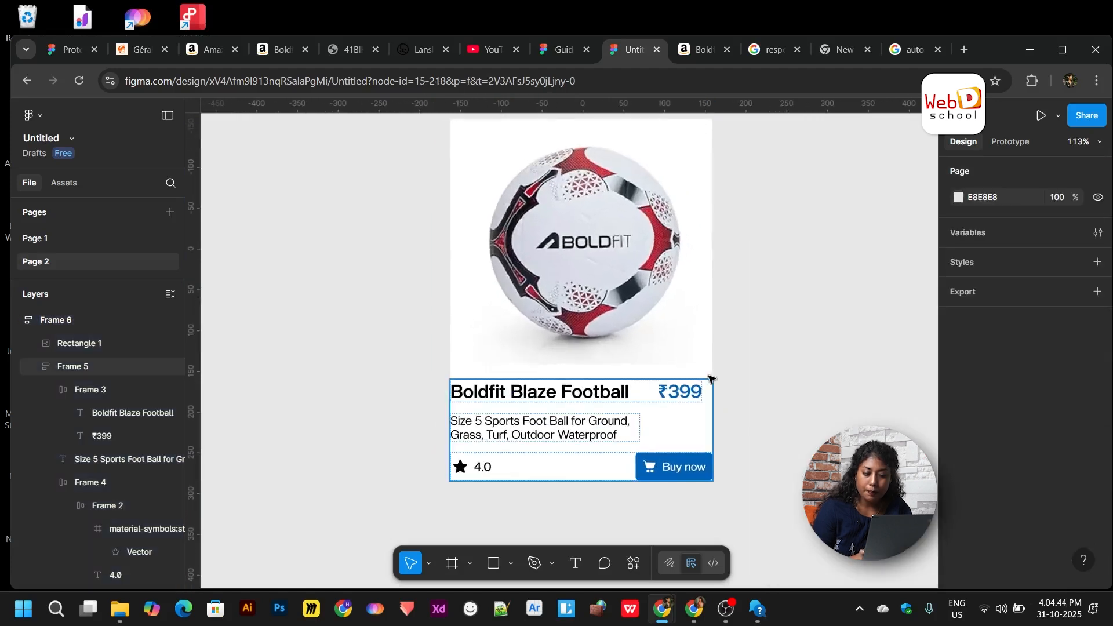
{"action": "scroll", "coordinate": [743, 372], "scroll_direction": "down", "scroll_amount": 2}
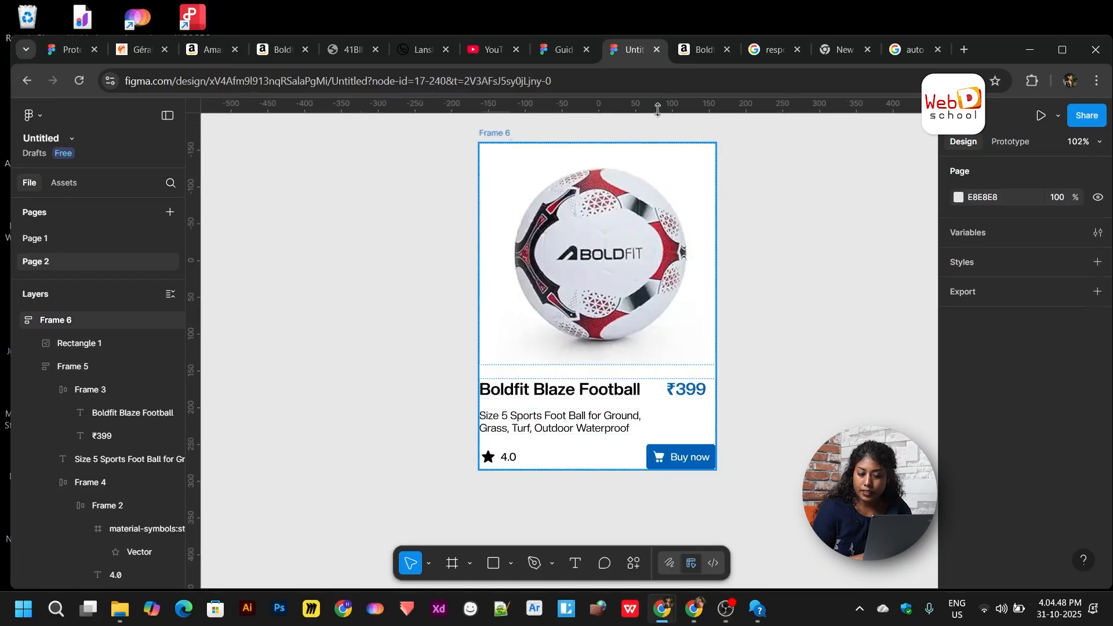
{"action": "left_click", "coordinate": [497, 133]}
{"action": "scroll", "coordinate": [1000, 481], "scroll_direction": "down", "scroll_amount": 1}
{"action": "scroll", "coordinate": [980, 485], "scroll_direction": "down", "scroll_amount": 1}
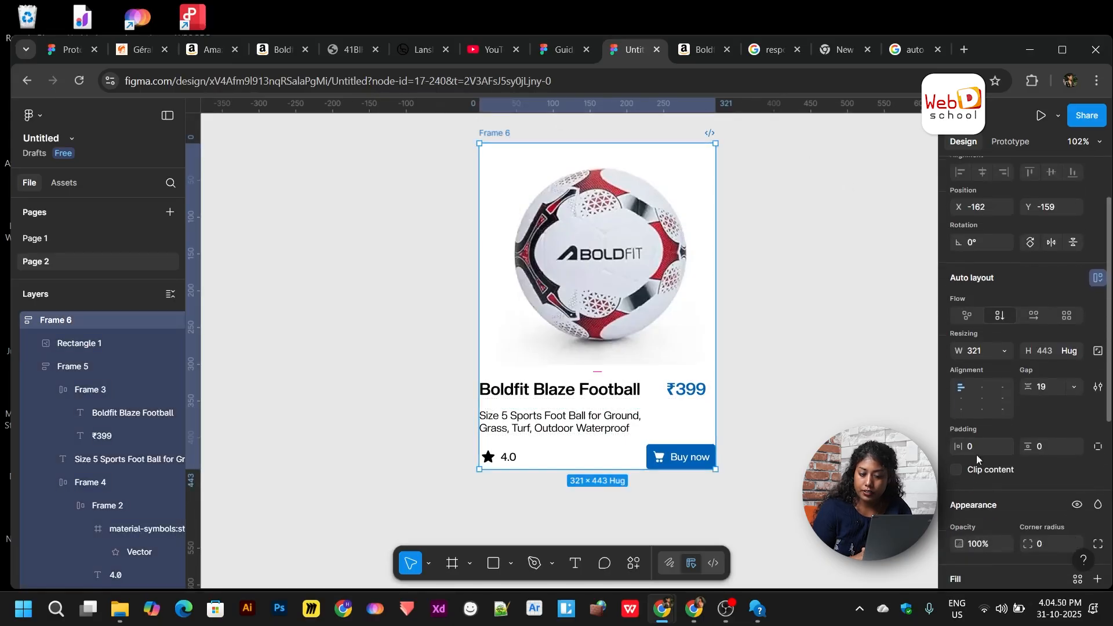
{"action": "left_click_drag", "start_coordinate": [958, 446], "coordinate": [978, 453]}
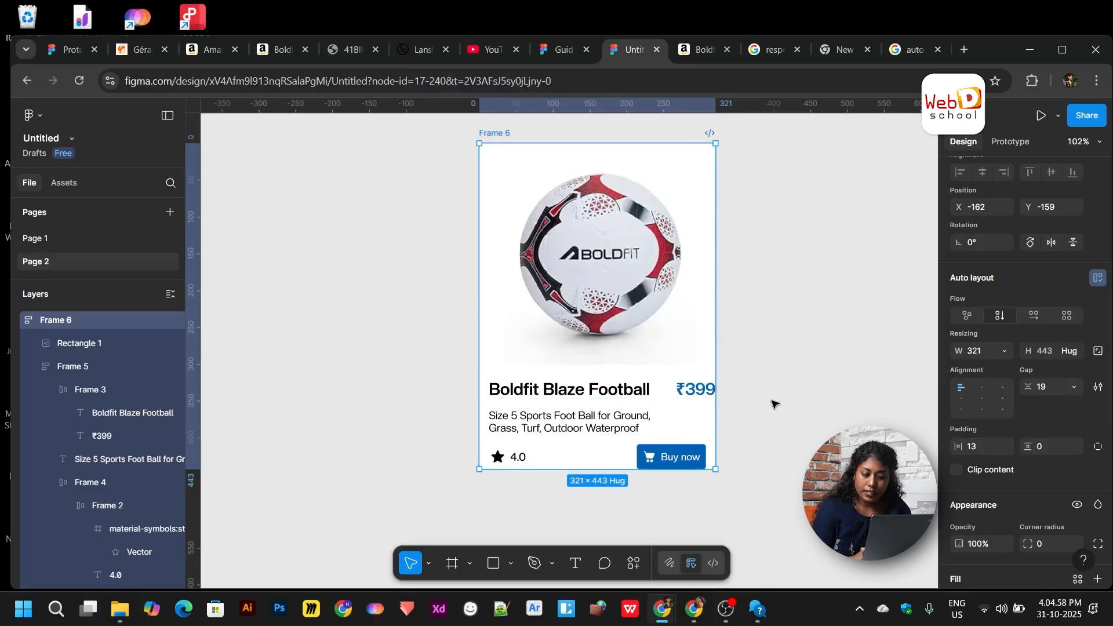
{"action": "key", "text": "ctrl+z"}
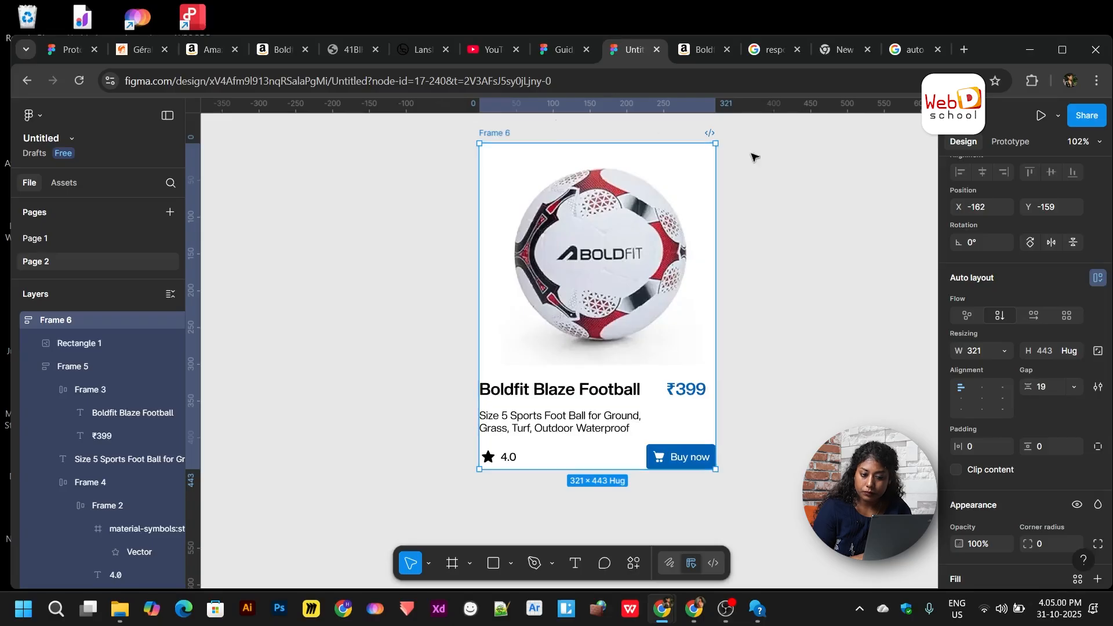
{"action": "left_click", "coordinate": [1005, 351]}
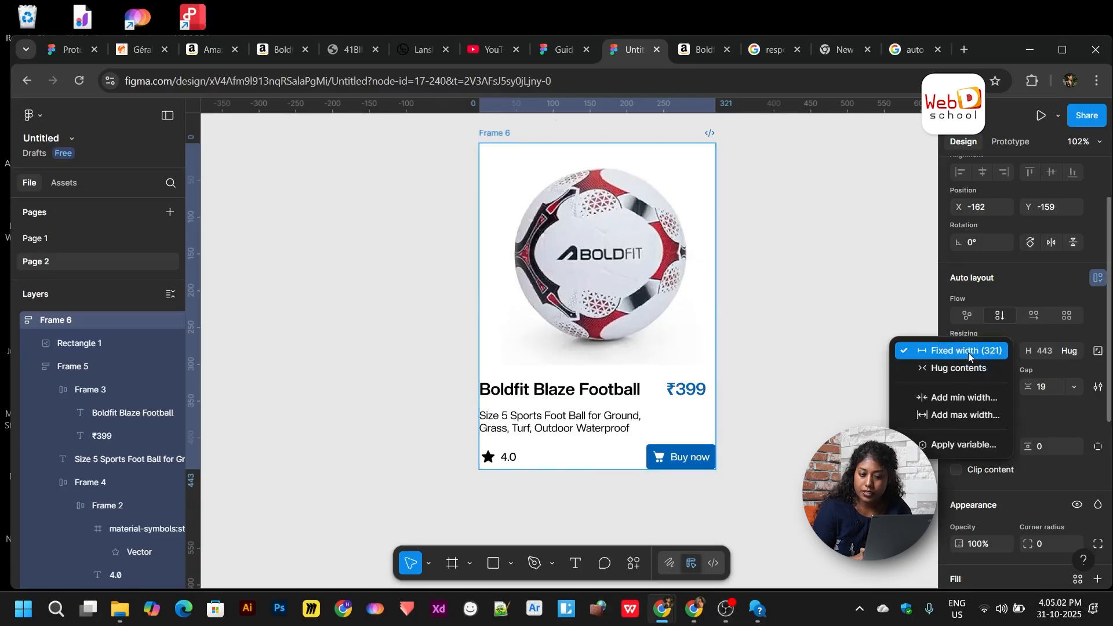
{"action": "left_click", "coordinate": [965, 369]}
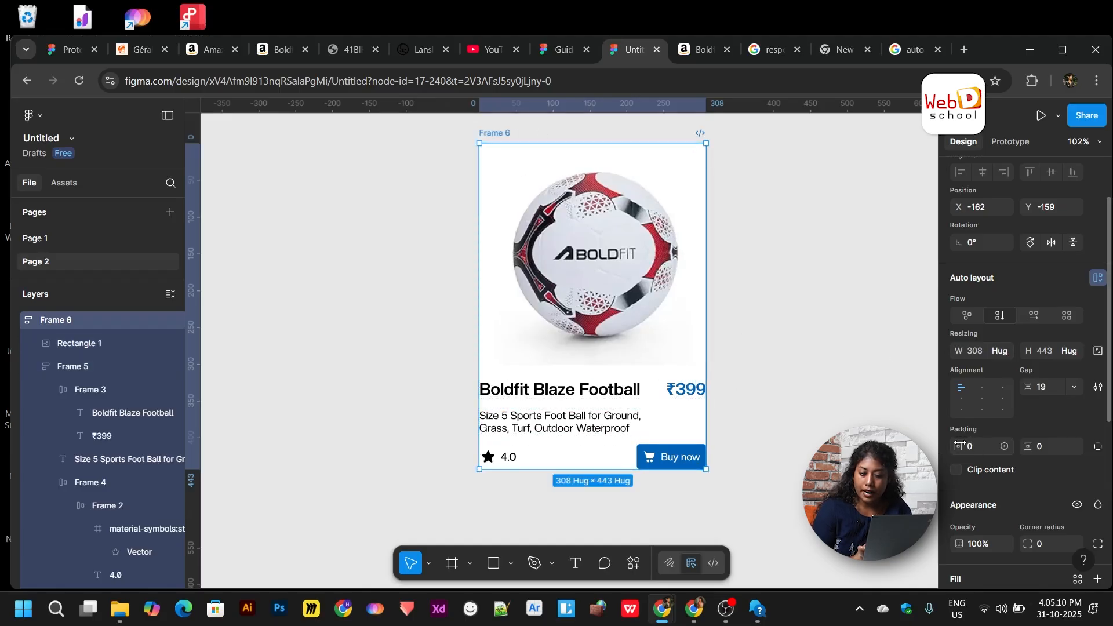
{"action": "left_click_drag", "start_coordinate": [959, 445], "coordinate": [994, 444]}
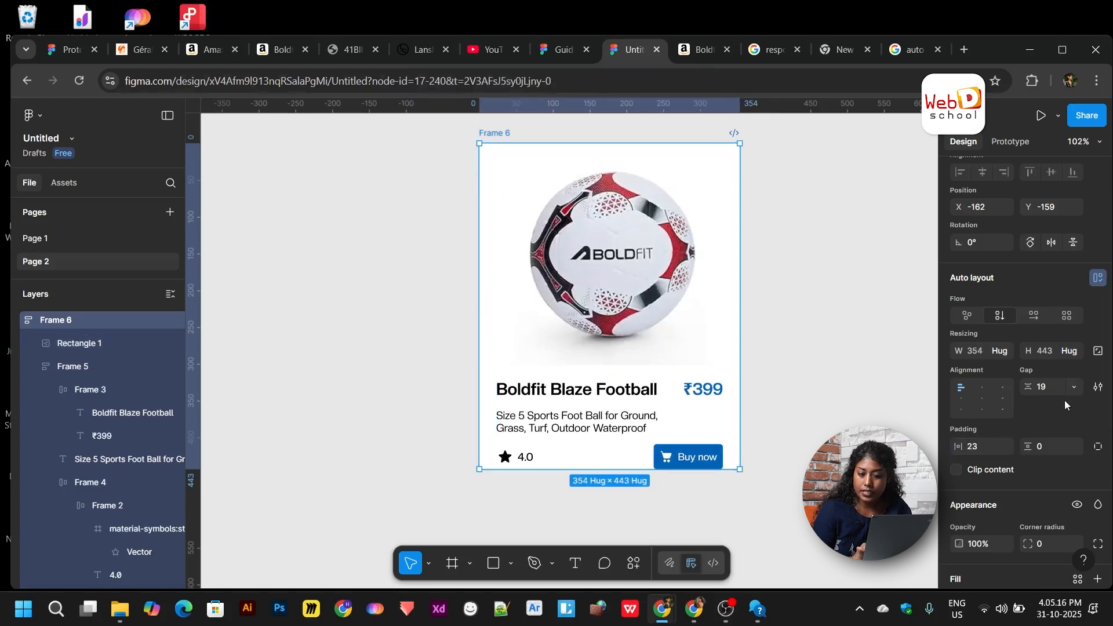
- Keep Frame 6's height hugging its contents and add 23 vertical padding
{"action": "left_click", "coordinate": [1075, 352]}
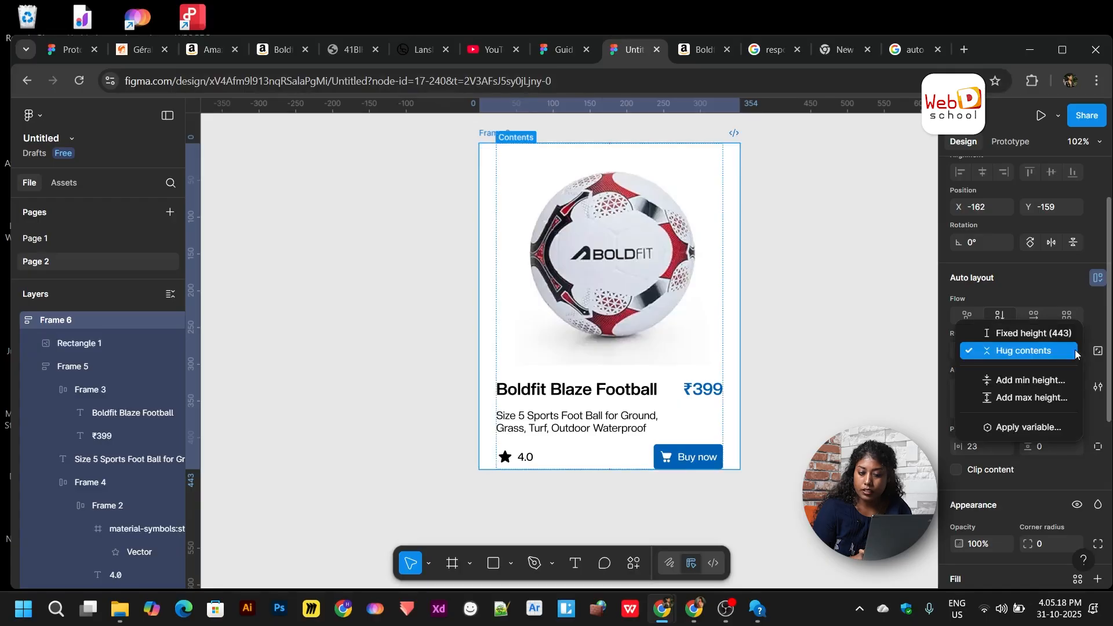
{"action": "left_click", "coordinate": [1058, 358]}
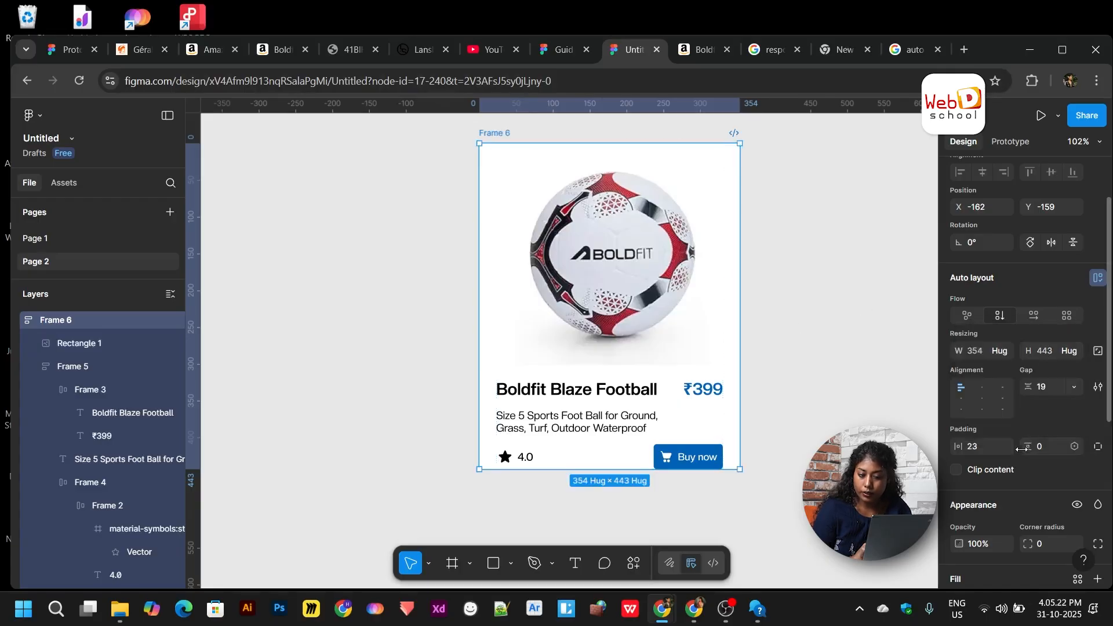
{"action": "left_click_drag", "start_coordinate": [1021, 449], "coordinate": [1063, 452]}
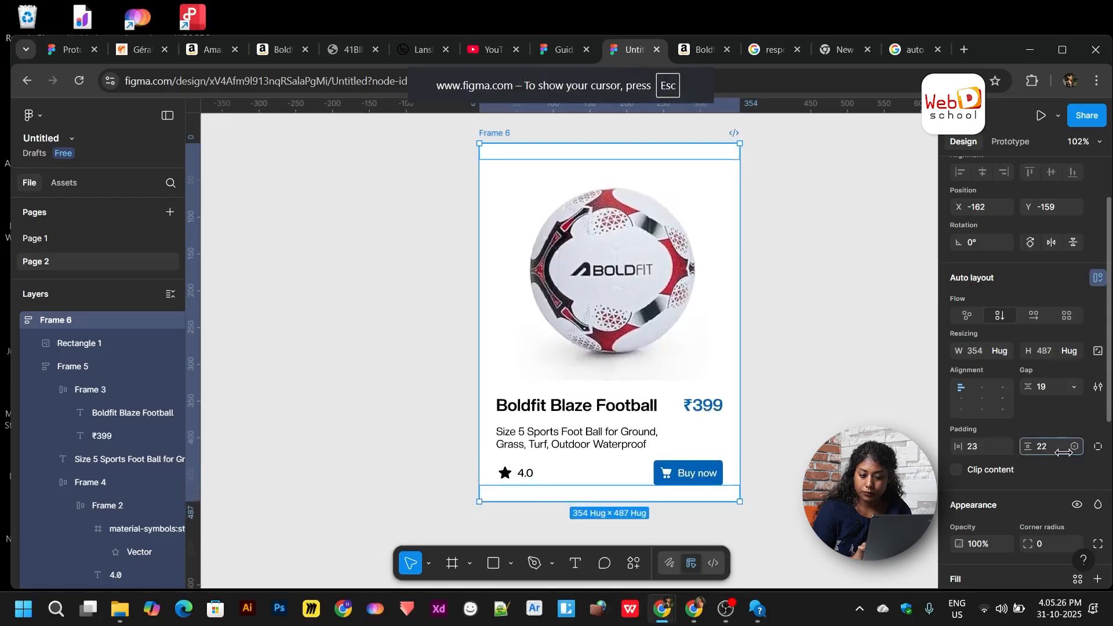
{"action": "left_click", "coordinate": [774, 443]}
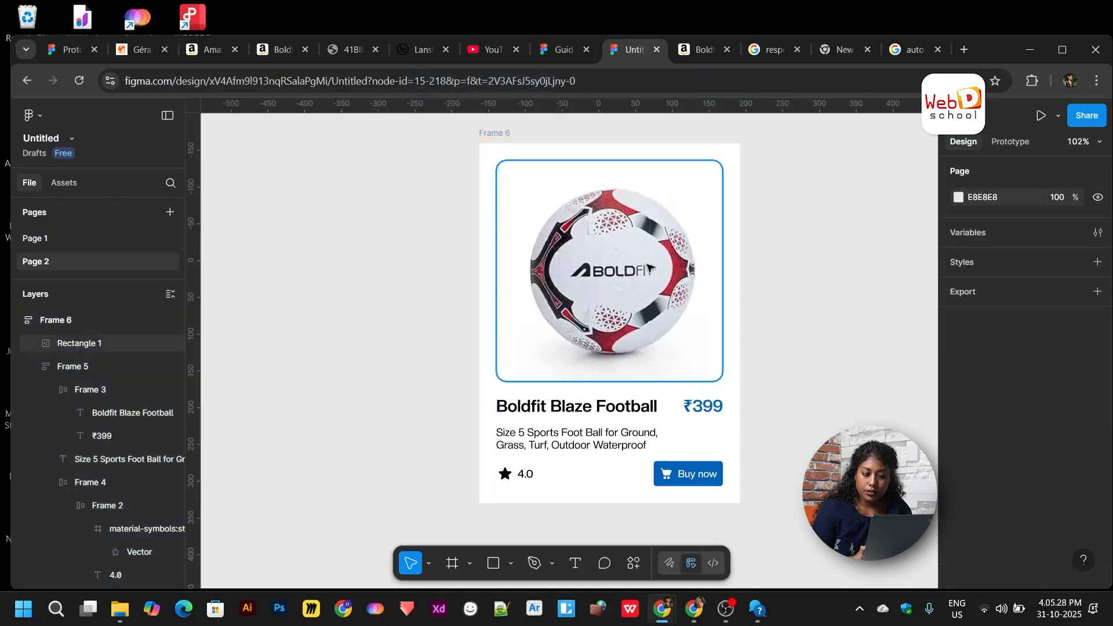
{"action": "scroll", "coordinate": [816, 434], "scroll_direction": "right", "scroll_amount": 1}
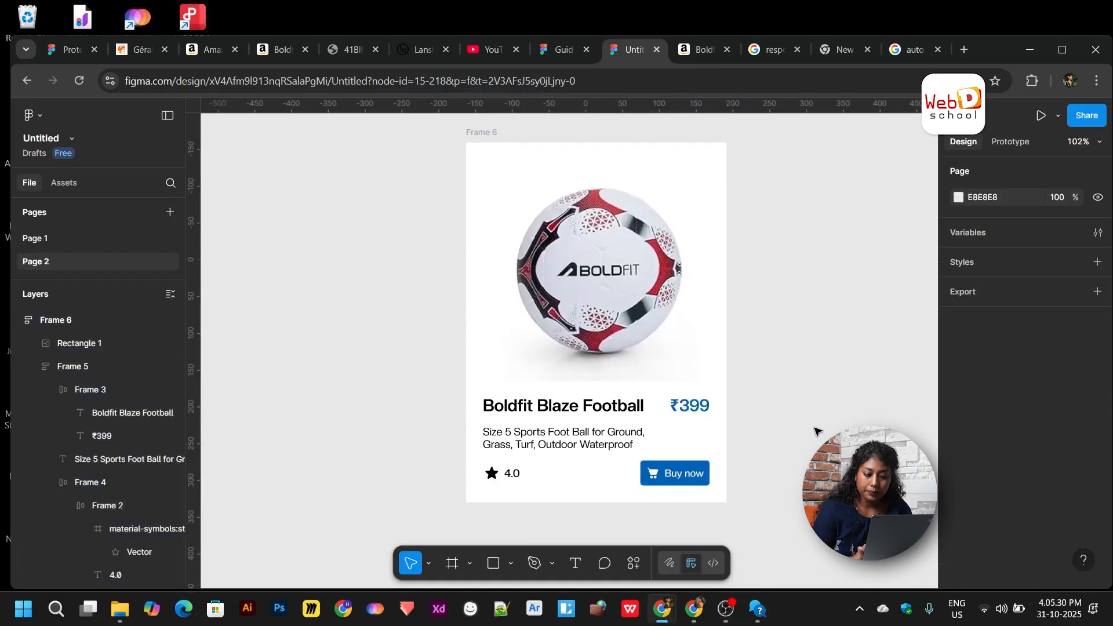
- Round Frame 6's corners to a radius of 15
{"action": "left_click", "coordinate": [747, 171]}
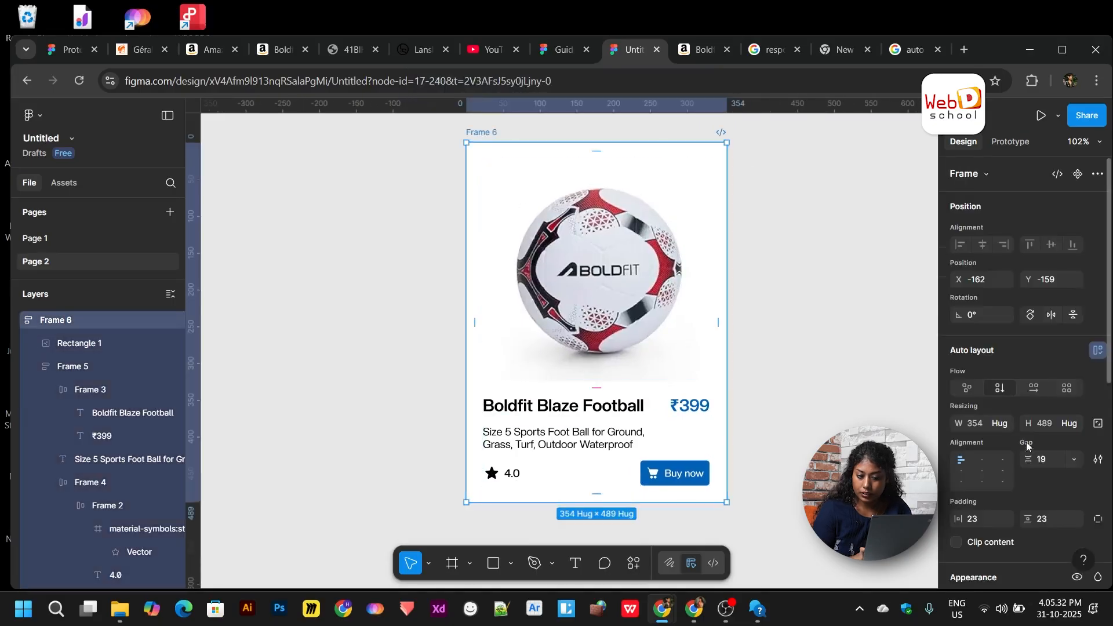
{"action": "scroll", "coordinate": [1026, 441], "scroll_direction": "down", "scroll_amount": 5}
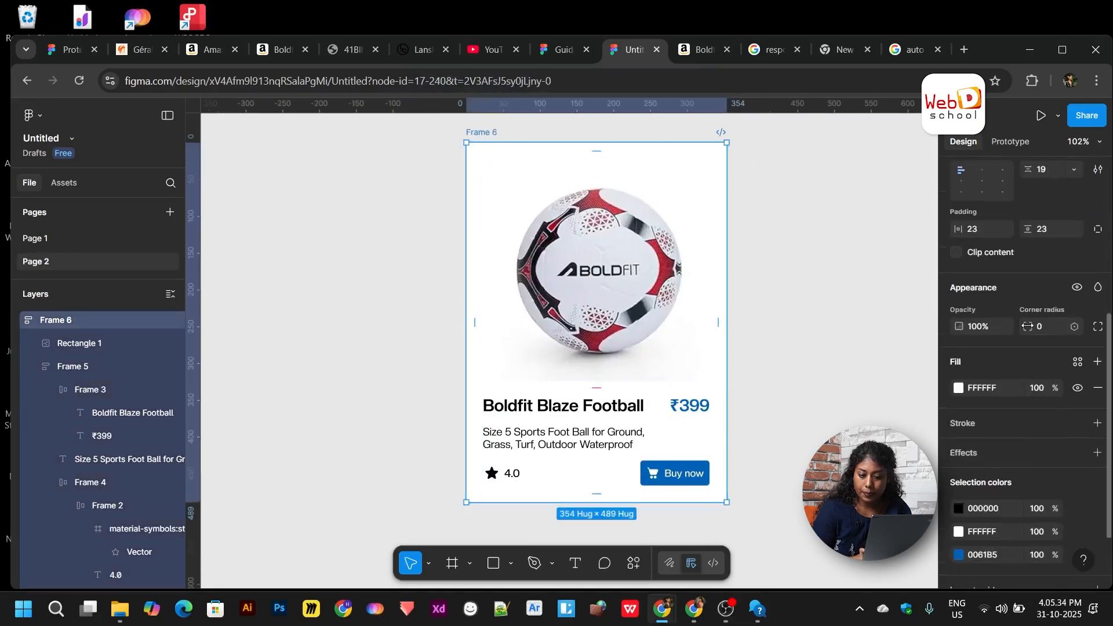
{"action": "left_click_drag", "start_coordinate": [1027, 326], "coordinate": [1061, 330]}
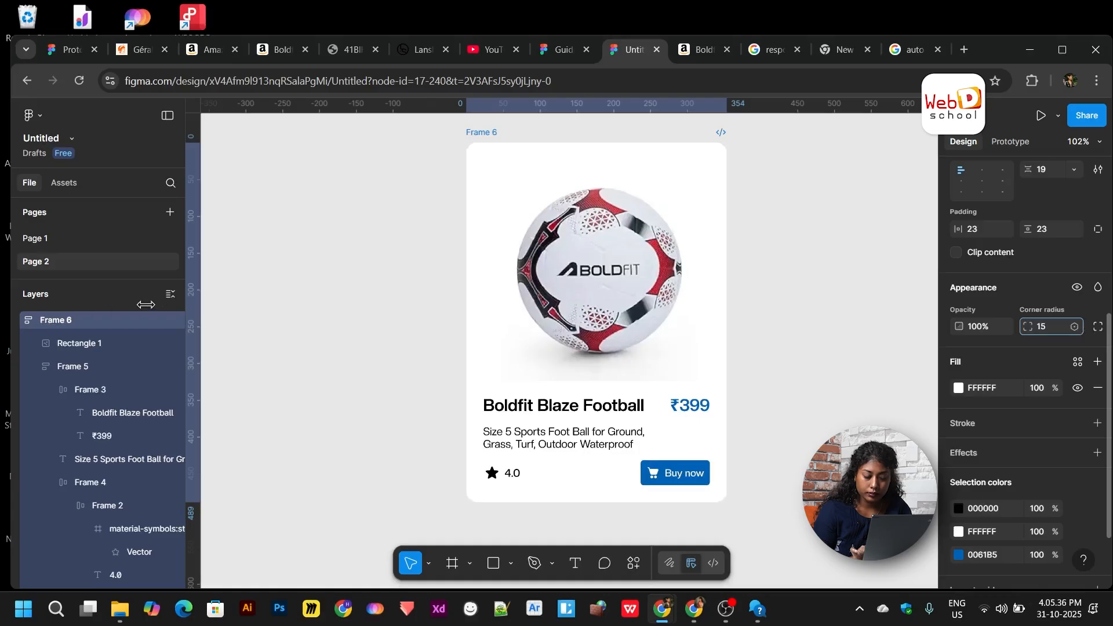
{"action": "left_click_drag", "start_coordinate": [184, 296], "coordinate": [198, 296]}
{"action": "left_click", "coordinate": [812, 443]}
{"action": "scroll", "coordinate": [813, 442], "scroll_direction": "down", "scroll_amount": 1}
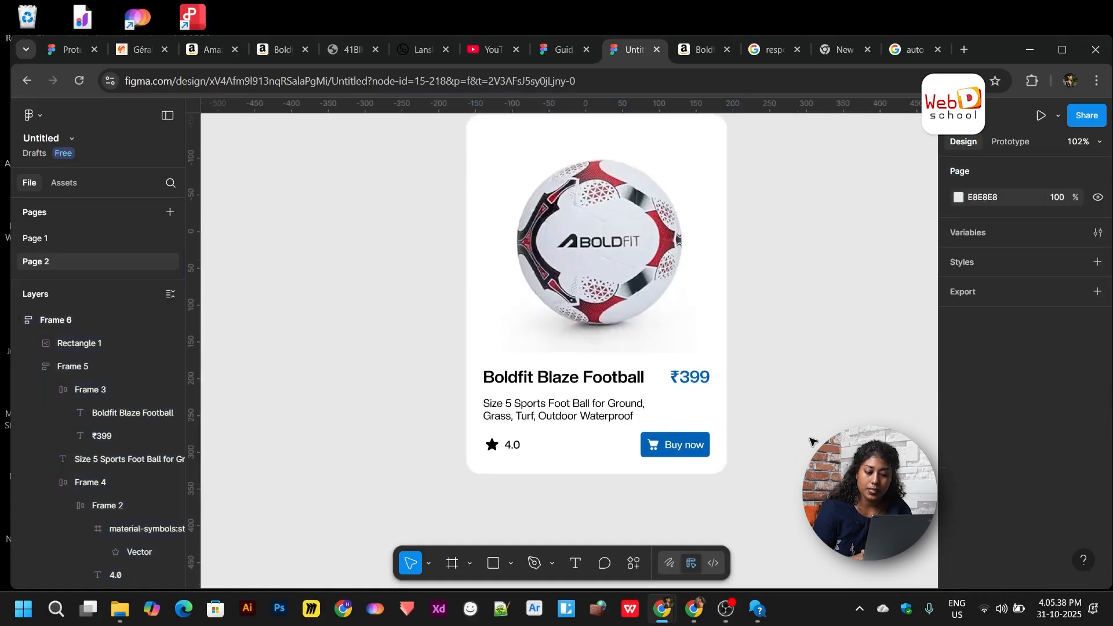
{"action": "scroll", "coordinate": [812, 442], "scroll_direction": "left", "scroll_amount": 1}
{"action": "scroll", "coordinate": [827, 318], "scroll_direction": "down", "scroll_amount": 3}
{"action": "scroll", "coordinate": [828, 320], "scroll_direction": "up", "scroll_amount": 1}
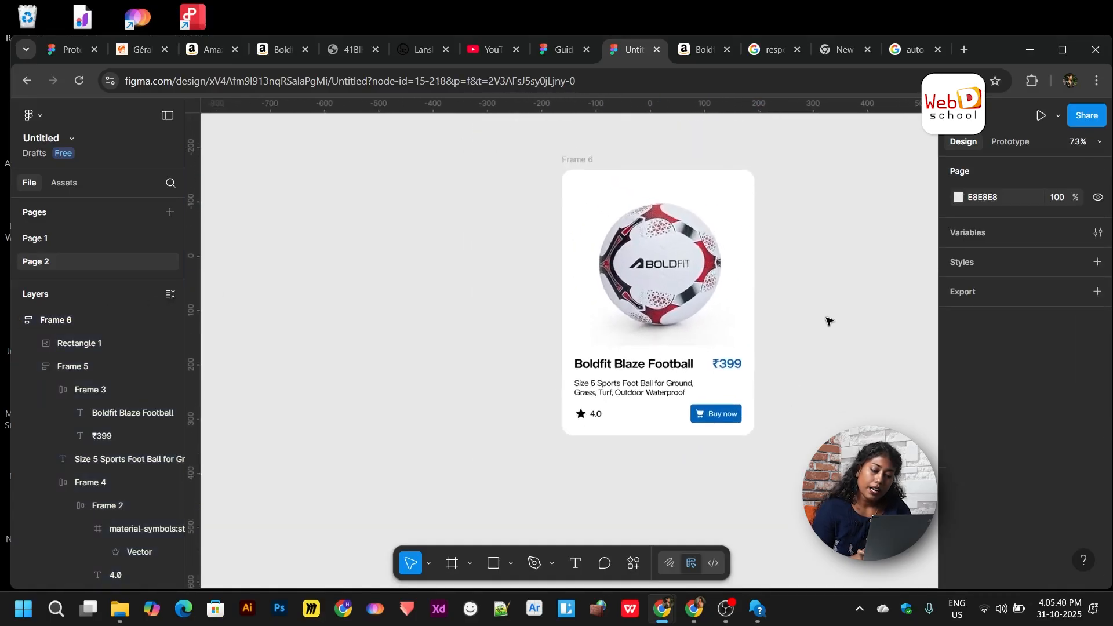
{"action": "left_click", "coordinate": [722, 419]}
{"action": "scroll", "coordinate": [723, 416], "scroll_direction": "up", "scroll_amount": 3}
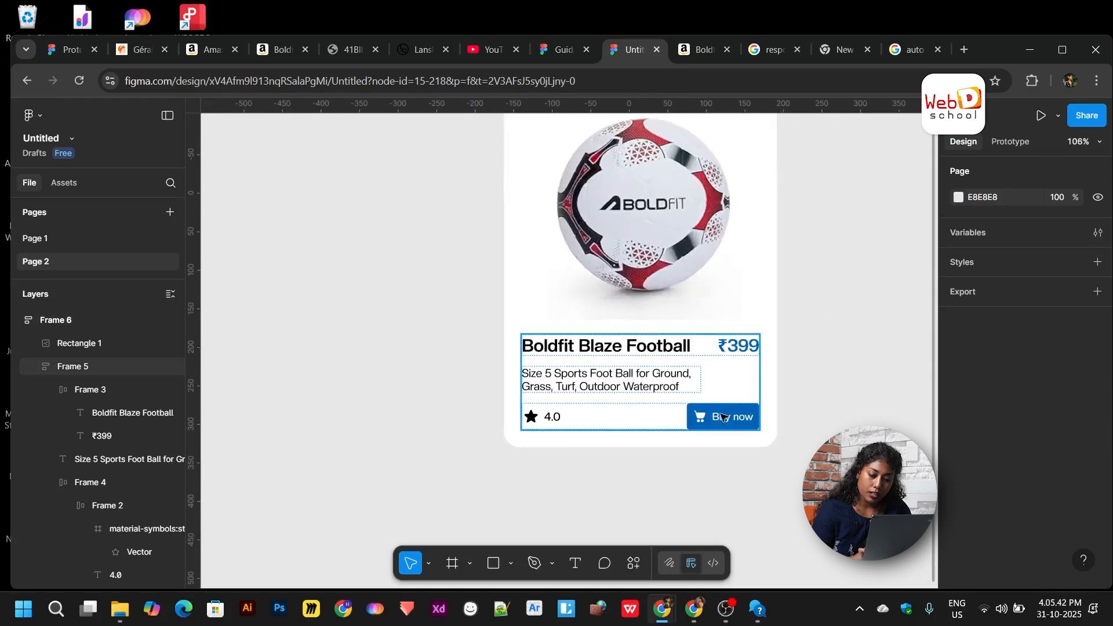
- Make the Buy now button Fill container with its icon and text centred
{"action": "left_click", "coordinate": [716, 420]}
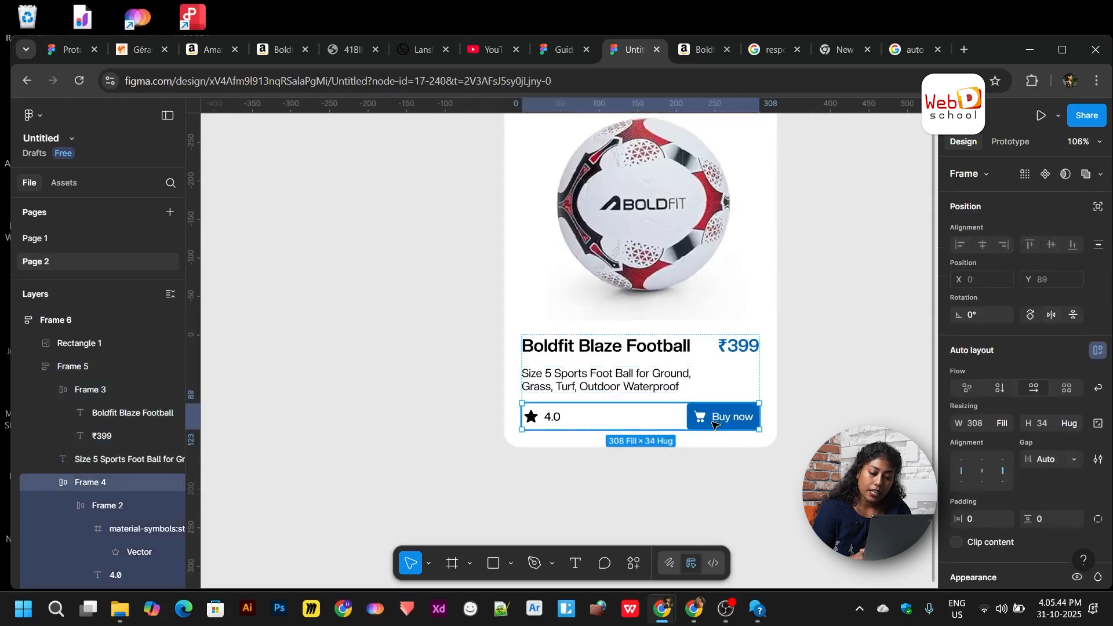
{"action": "scroll", "coordinate": [715, 422], "scroll_direction": "up", "scroll_amount": 3}
{"action": "left_click", "coordinate": [712, 425]}
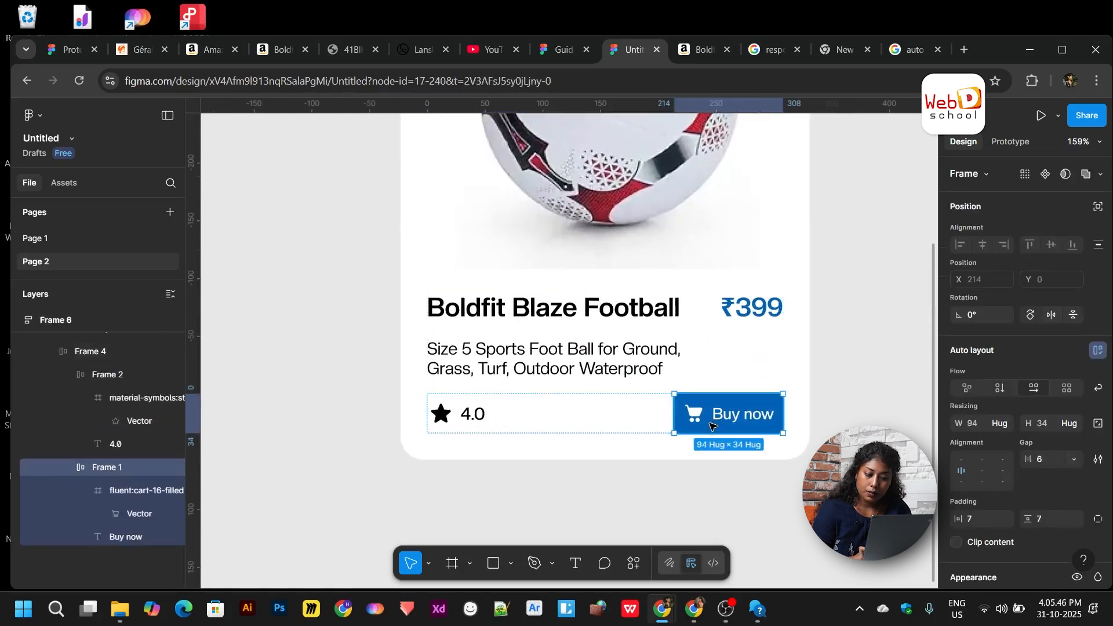
{"action": "left_click", "coordinate": [999, 423]}
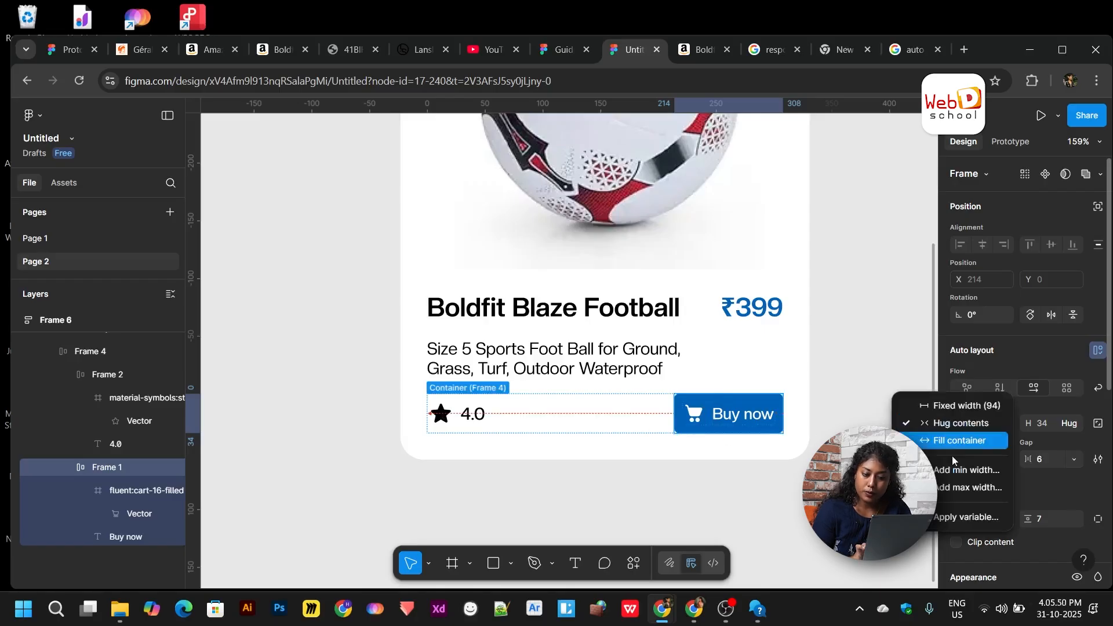
{"action": "left_click", "coordinate": [976, 443]}
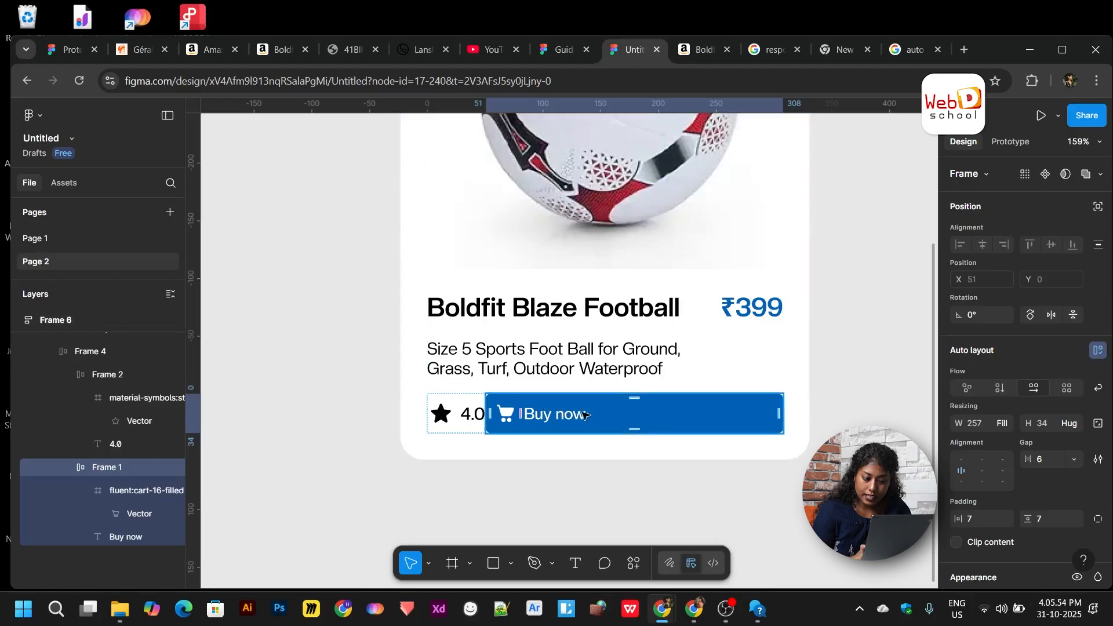
{"action": "left_click", "coordinate": [981, 470]}
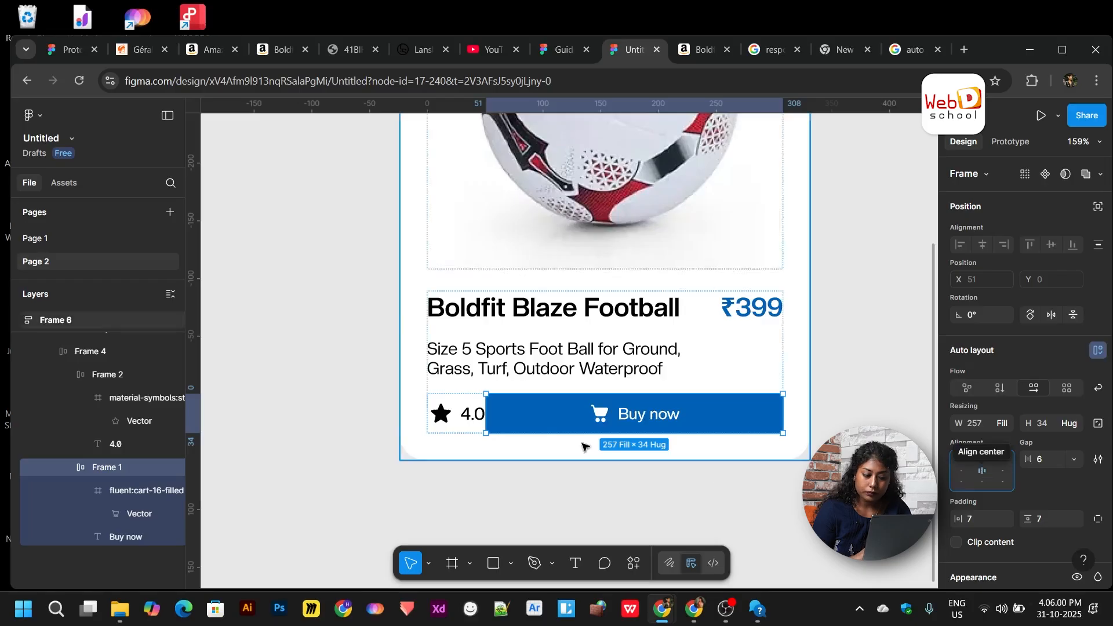
- Centre-align the items in rating row Frame 4 and set its gap to 12
{"action": "left_click", "coordinate": [541, 456]}
{"action": "left_click", "coordinate": [496, 429]}
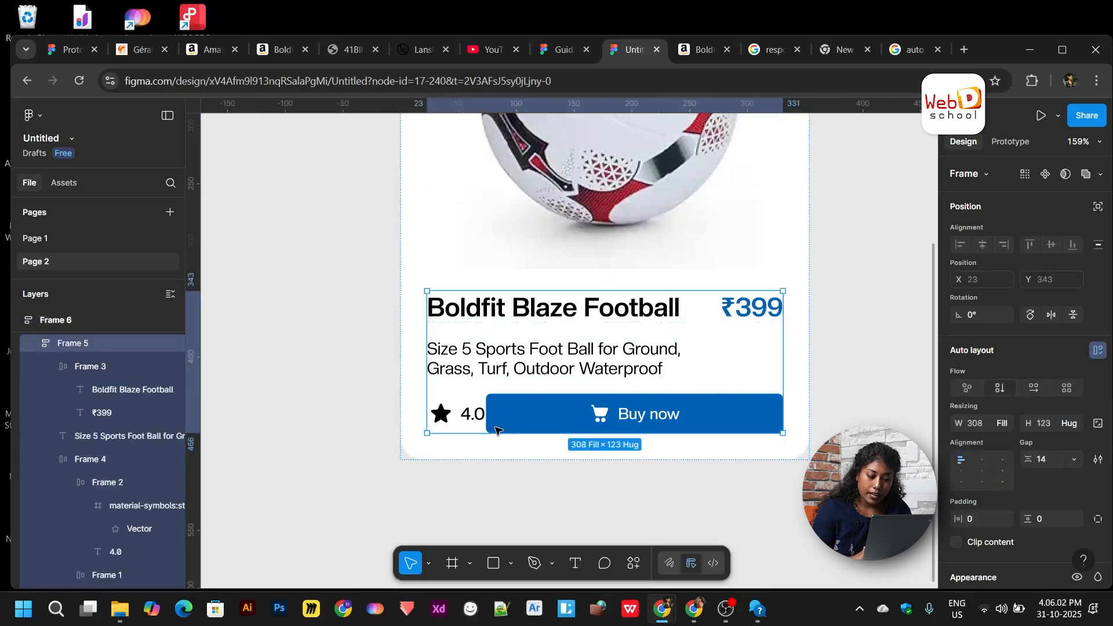
{"action": "left_click", "coordinate": [497, 430]}
{"action": "scroll", "coordinate": [492, 423], "scroll_direction": "up", "scroll_amount": 5, "text": "ctrl"}
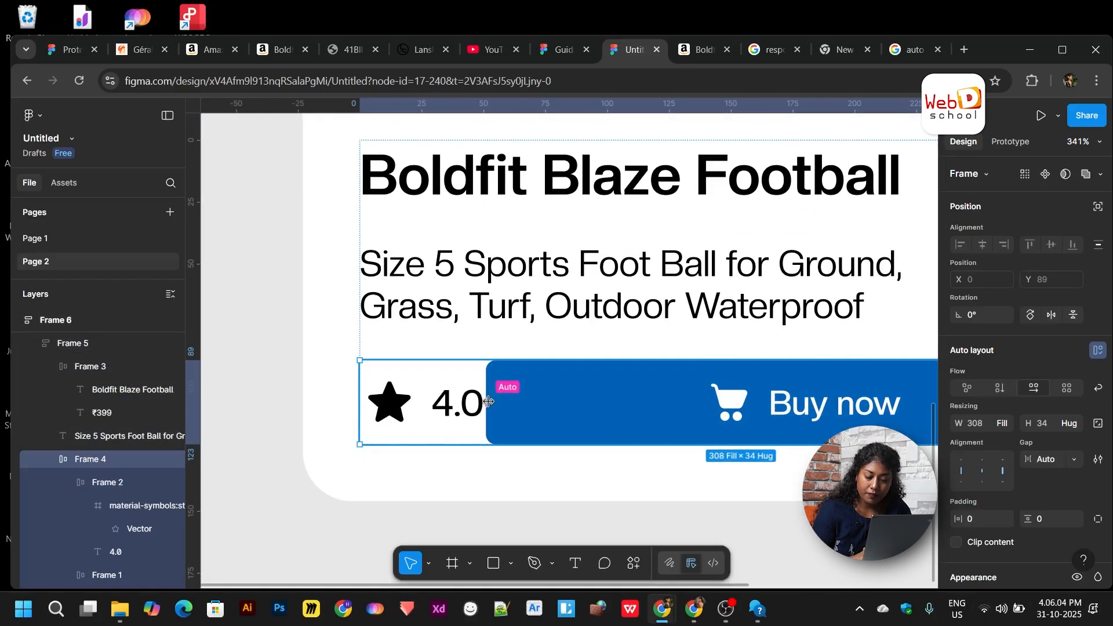
{"action": "left_click", "coordinate": [982, 474]}
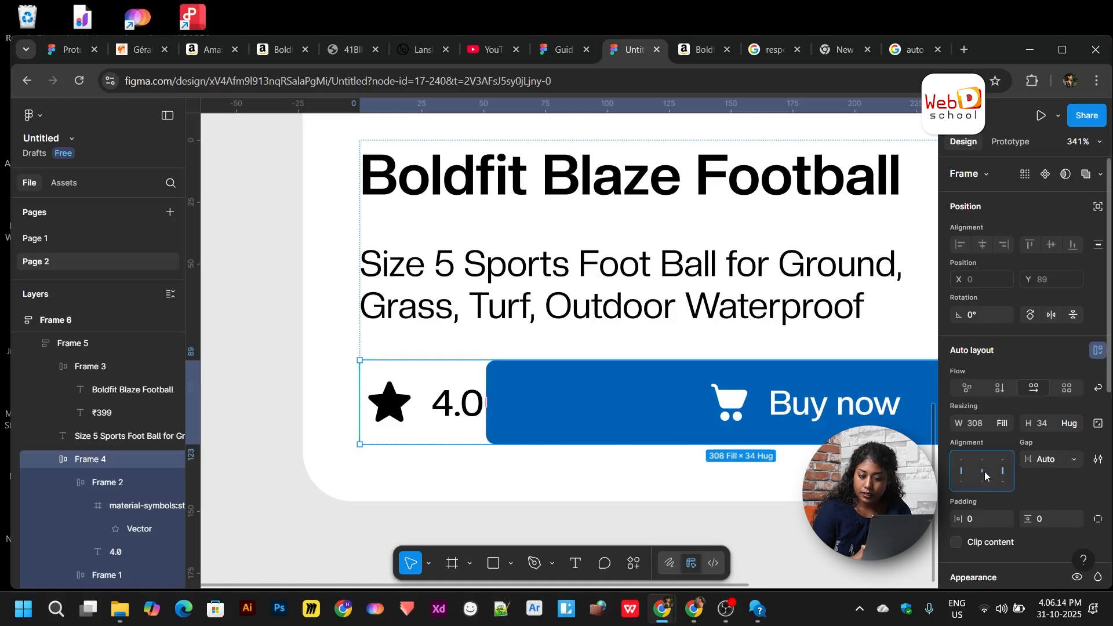
{"action": "left_click", "coordinate": [981, 473]}
{"action": "scroll", "coordinate": [865, 443], "scroll_direction": "down", "scroll_amount": 5}
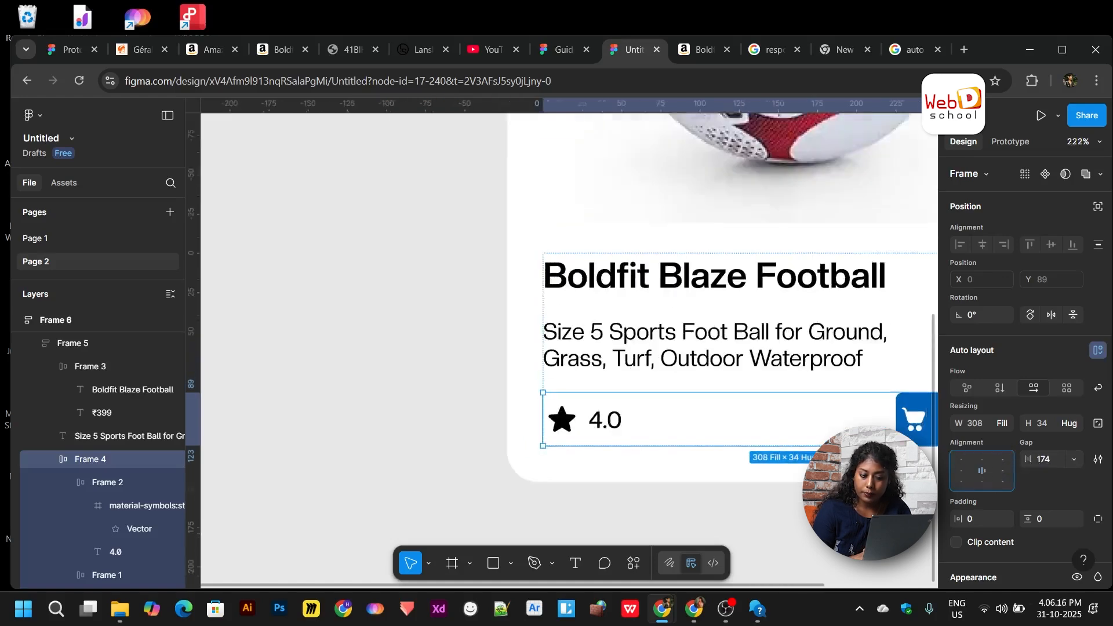
{"action": "scroll", "coordinate": [865, 443], "scroll_direction": "right", "scroll_amount": 1}
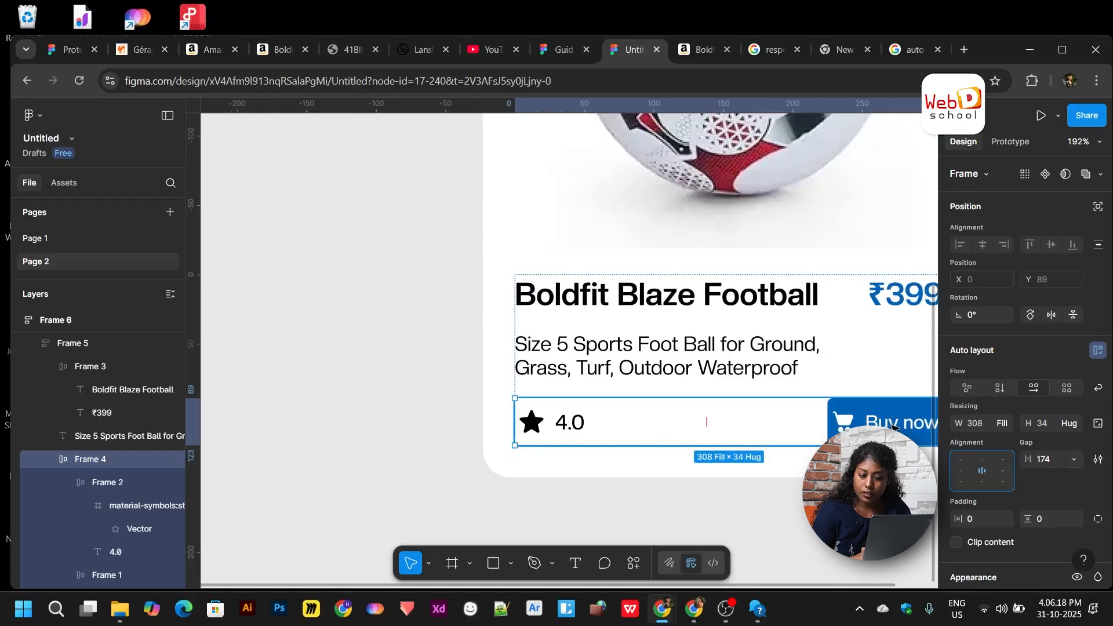
{"action": "scroll", "coordinate": [893, 463], "scroll_direction": "right", "scroll_amount": 1}
{"action": "left_click_drag", "start_coordinate": [1026, 459], "coordinate": [783, 470]}
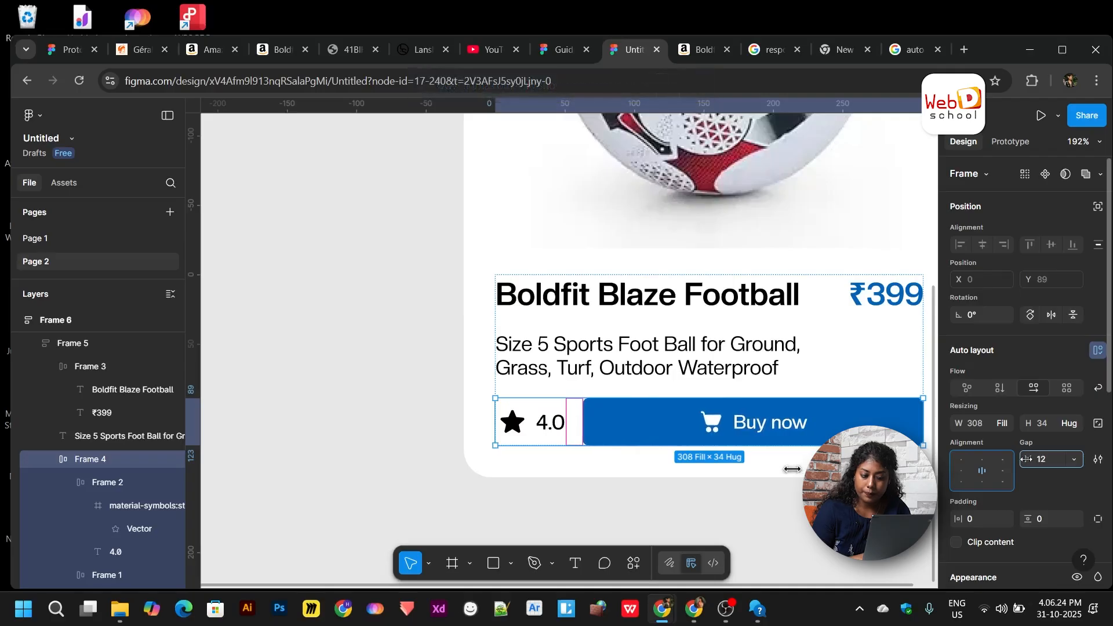
{"action": "left_click", "coordinate": [831, 497]}
{"action": "scroll", "coordinate": [832, 497], "scroll_direction": "down", "scroll_amount": 5}
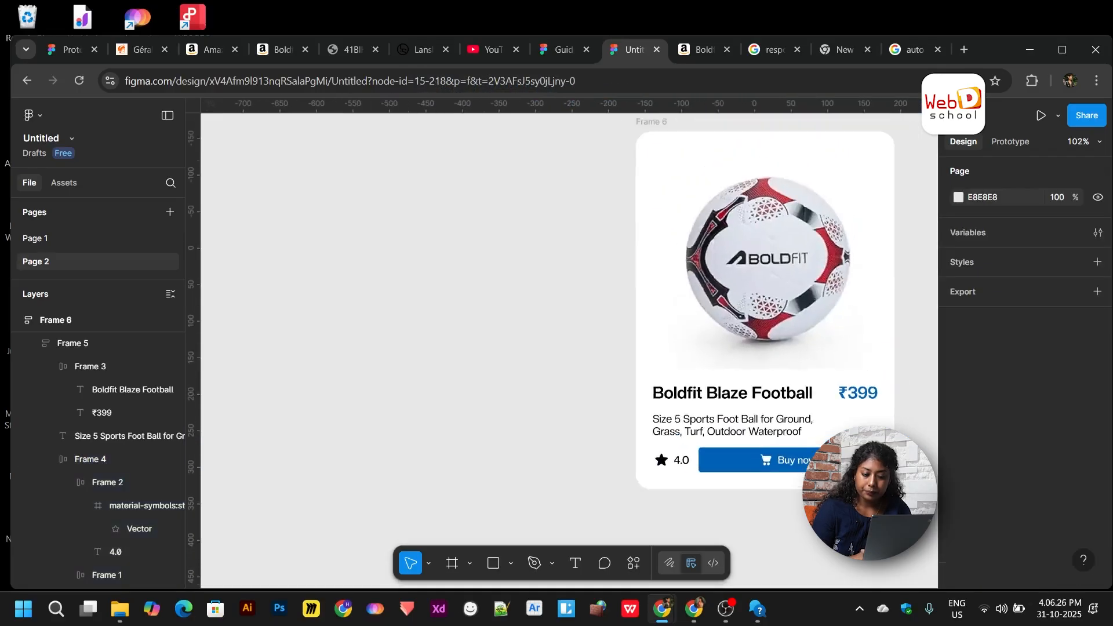
{"action": "scroll", "coordinate": [831, 487], "scroll_direction": "right", "scroll_amount": 1}
{"action": "double_click", "coordinate": [832, 466]}
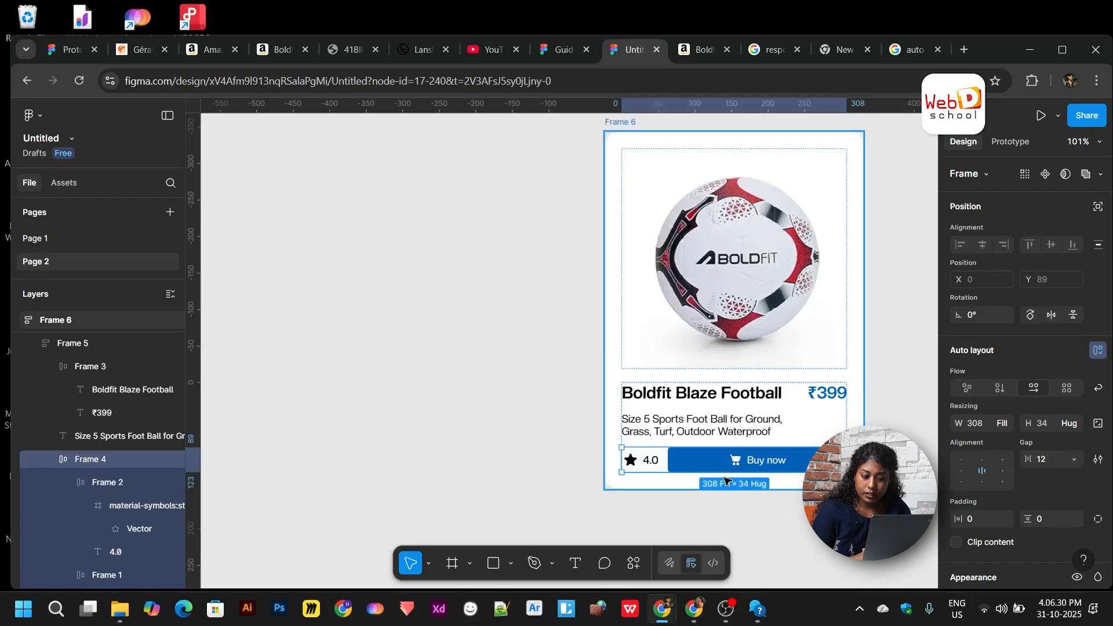
{"action": "left_click", "coordinate": [715, 432]}
{"action": "left_click", "coordinate": [869, 416]}
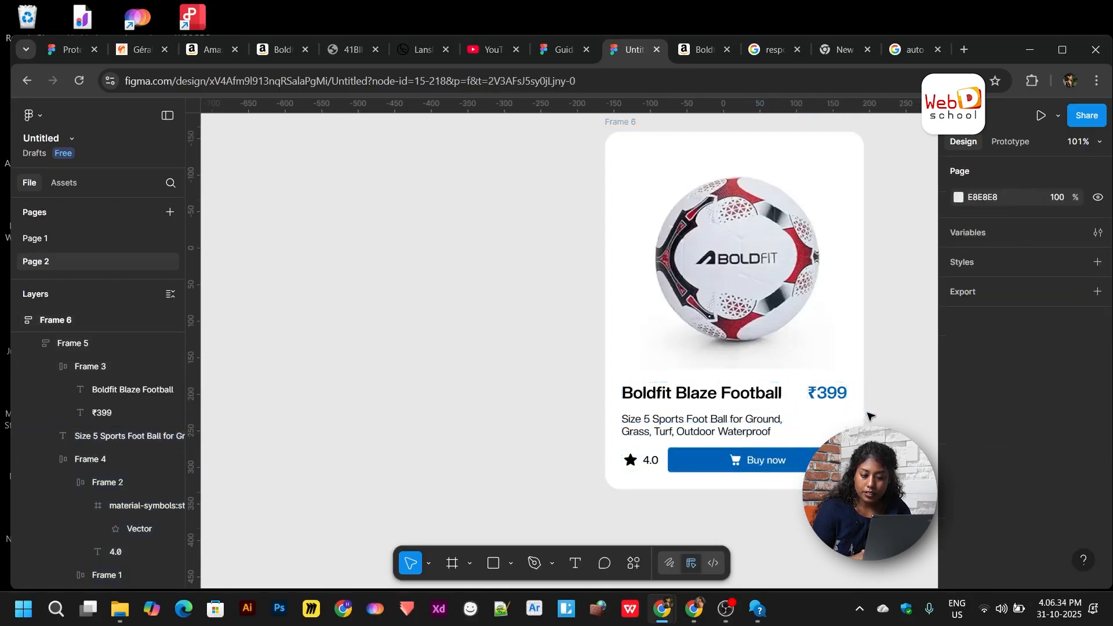
{"action": "scroll", "coordinate": [870, 416], "scroll_direction": "up", "scroll_amount": 3}
{"action": "left_click", "coordinate": [724, 395]}
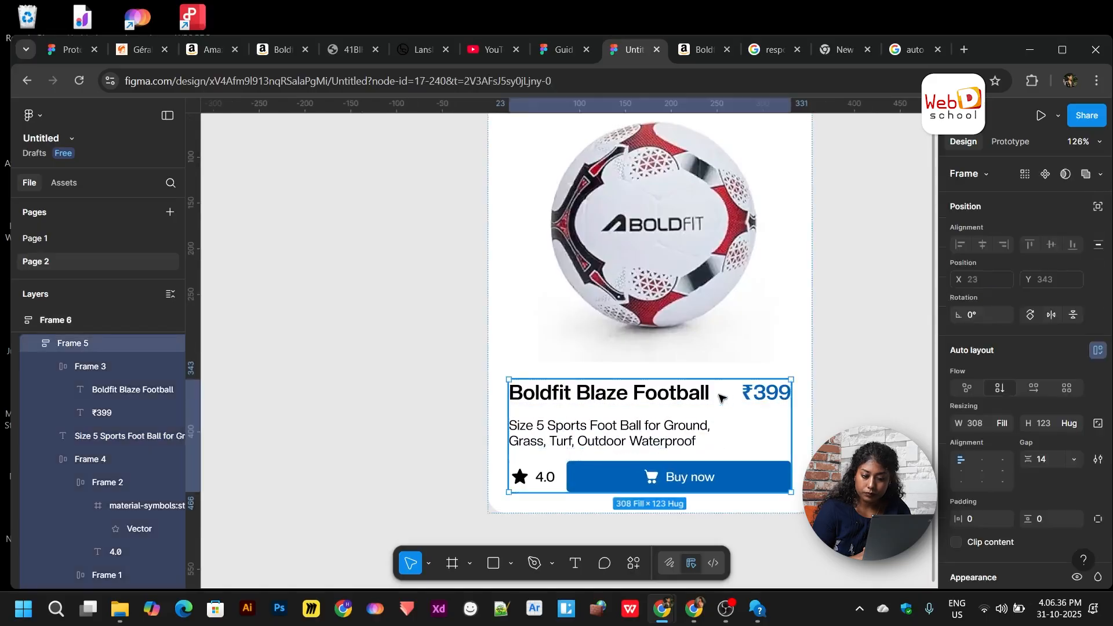
{"action": "right_click", "coordinate": [883, 414]}
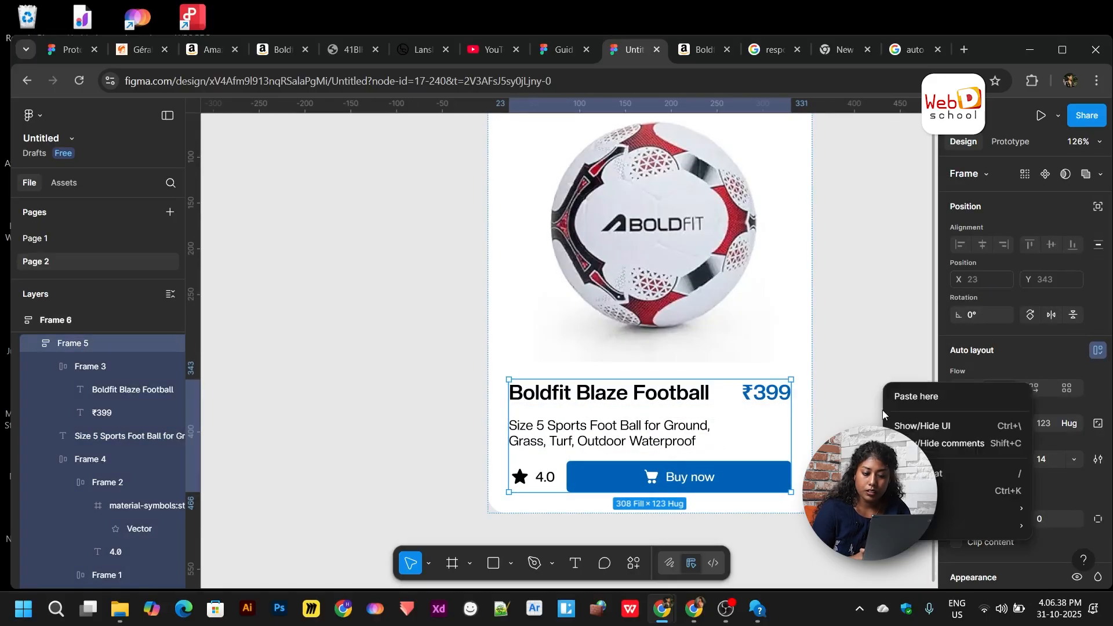
{"action": "left_click", "coordinate": [848, 402]}
{"action": "scroll", "coordinate": [848, 400], "scroll_direction": "down", "scroll_amount": 5}
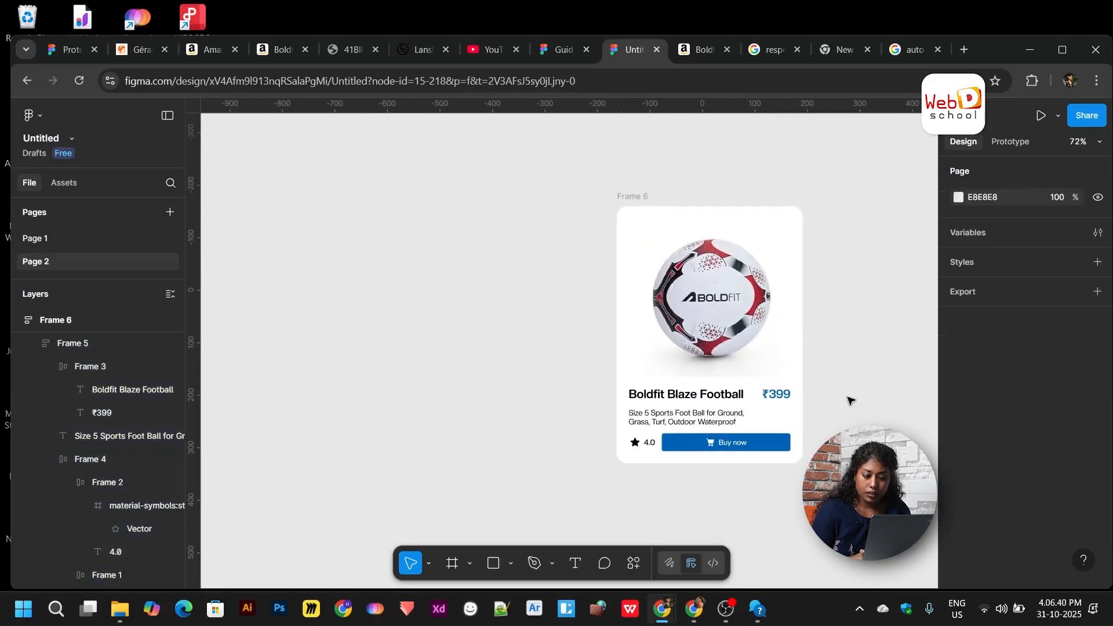
{"action": "left_click", "coordinate": [610, 197]}
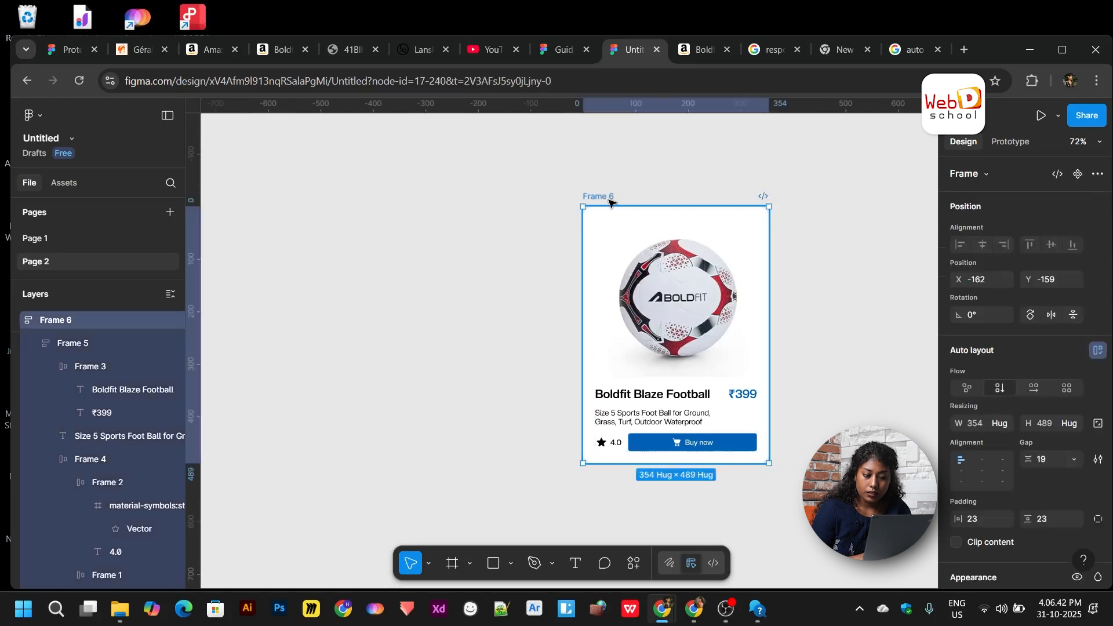
{"action": "scroll", "coordinate": [638, 336], "scroll_direction": "right", "scroll_amount": 2}
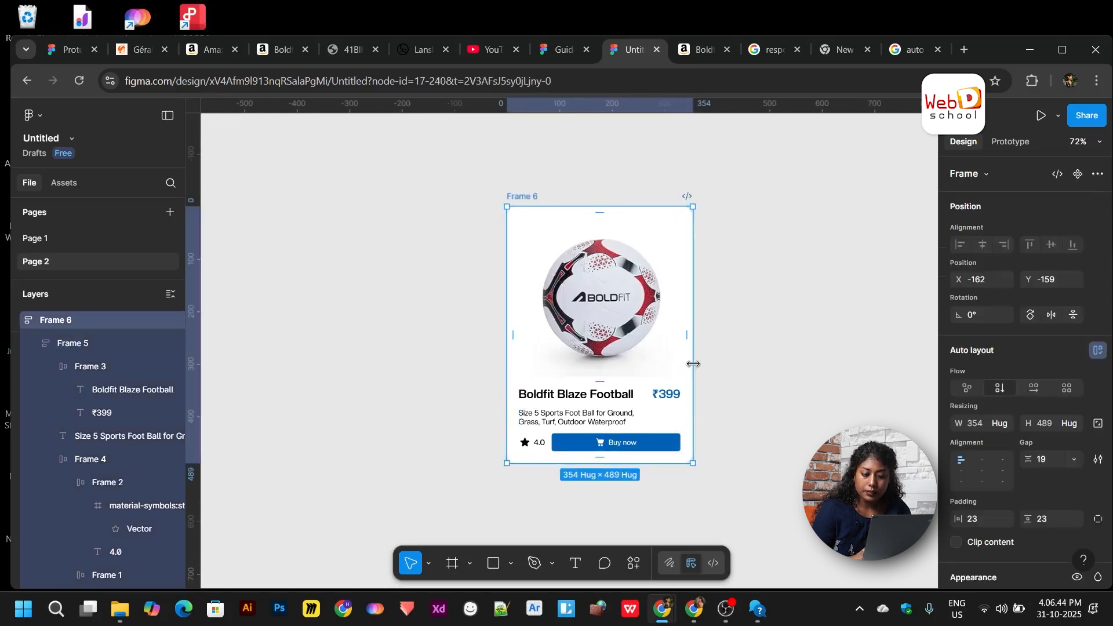
{"action": "left_click_drag", "start_coordinate": [693, 363], "coordinate": [671, 371]}
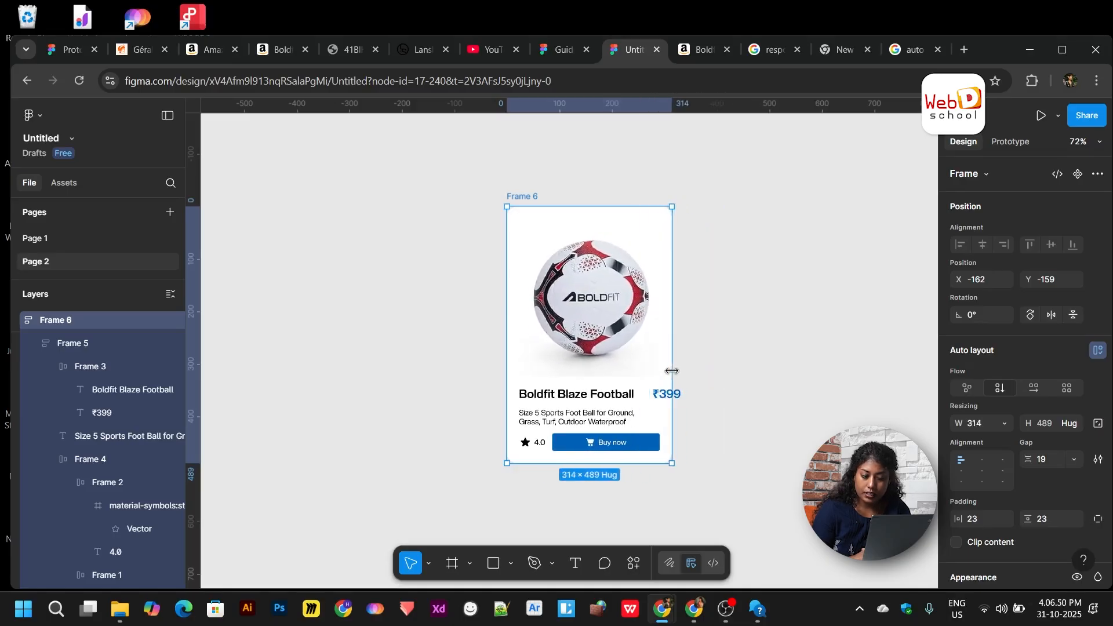
{"action": "scroll", "coordinate": [667, 397], "scroll_direction": "up", "scroll_amount": 5}
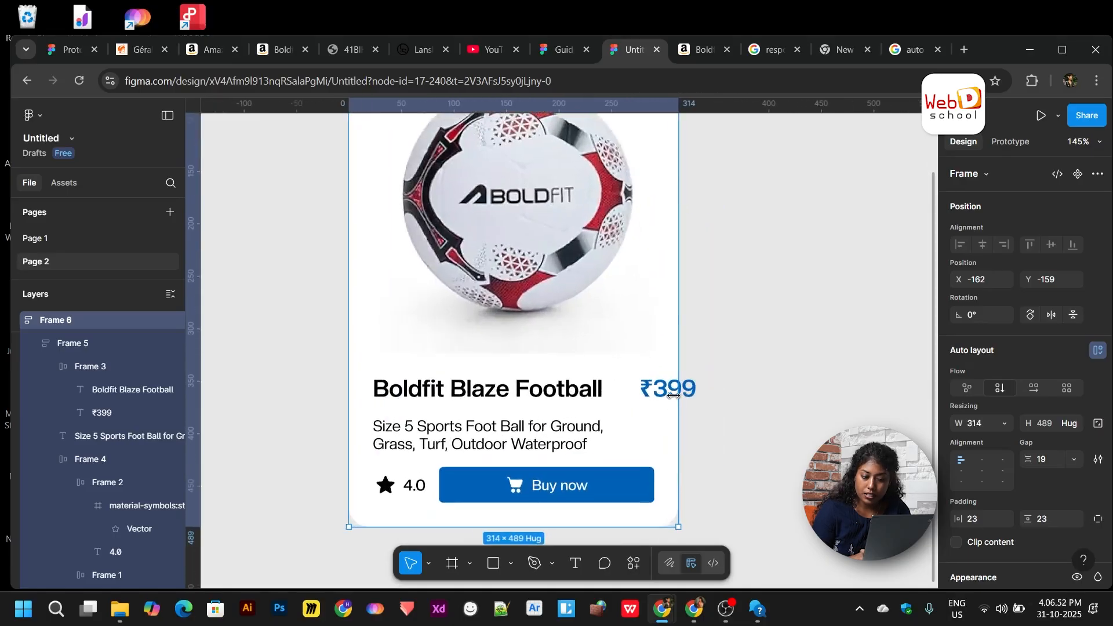
{"action": "scroll", "coordinate": [673, 395], "scroll_direction": "down", "scroll_amount": 3}
{"action": "scroll", "coordinate": [686, 340], "scroll_direction": "down", "scroll_amount": 3}
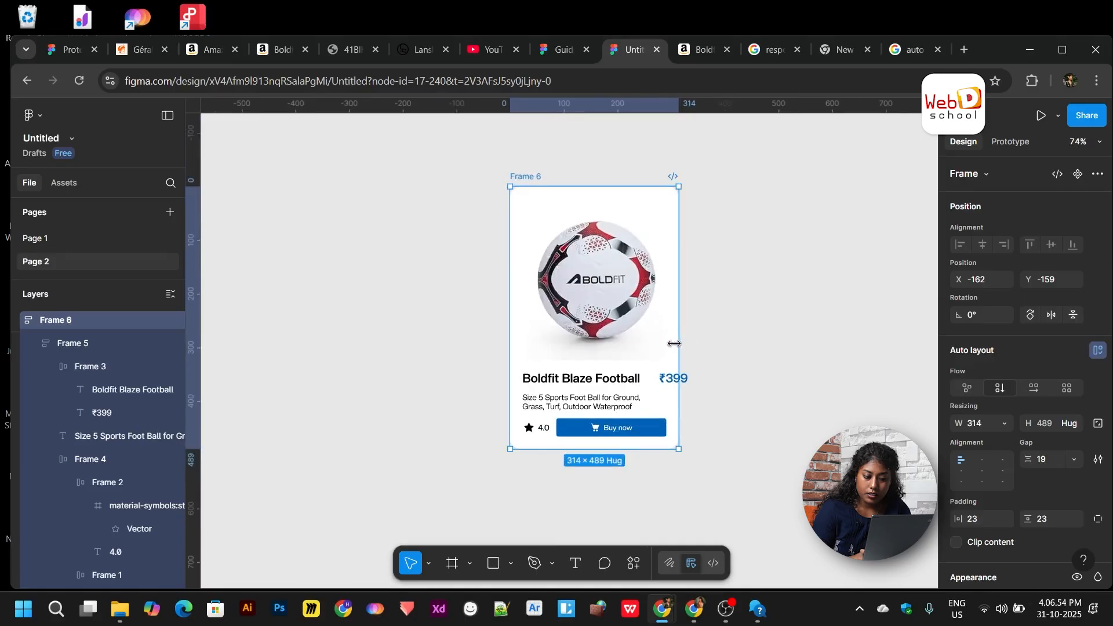
{"action": "left_click_drag", "start_coordinate": [675, 343], "coordinate": [710, 347]}
{"action": "key", "text": "ctrl+z"}
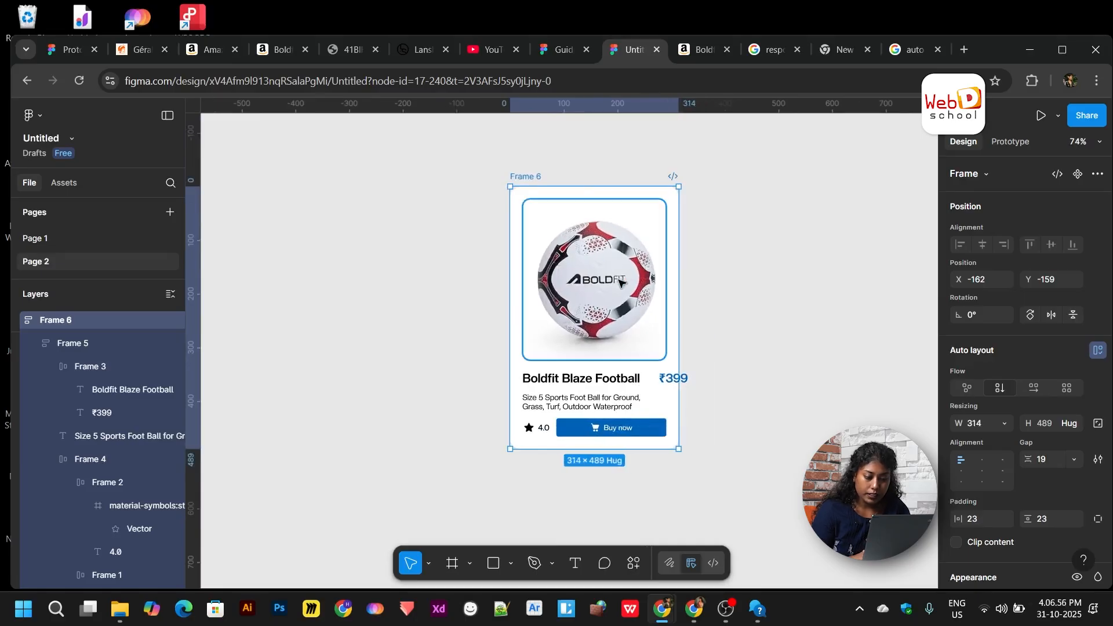
{"action": "key", "text": "ctrl+z"}
{"action": "scroll", "coordinate": [644, 348], "scroll_direction": "up", "scroll_amount": 4}
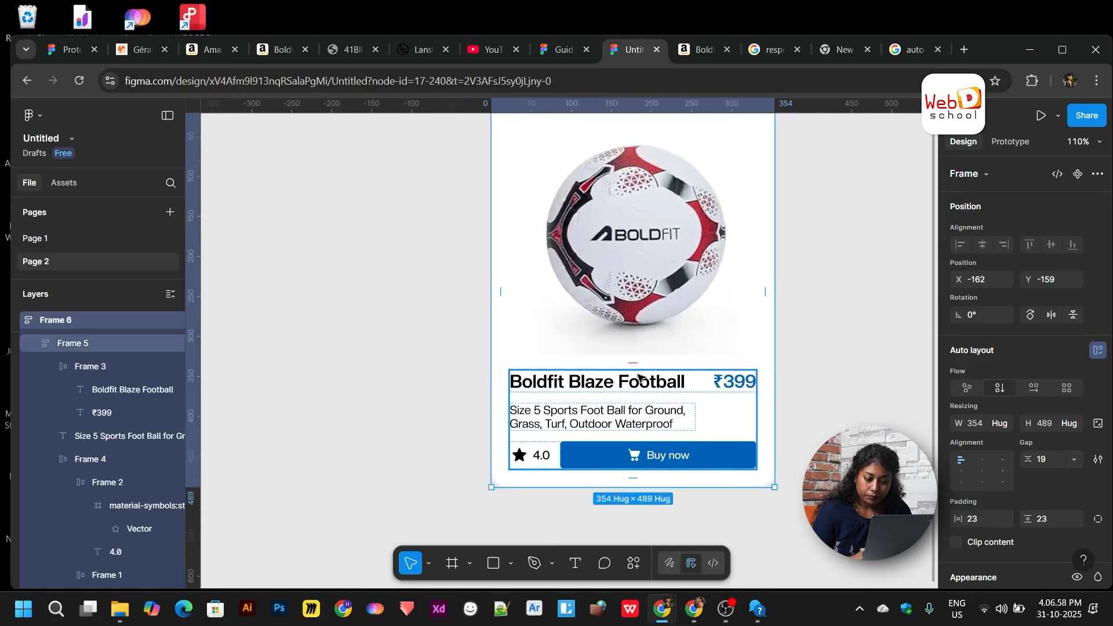
{"action": "left_click", "coordinate": [638, 388]}
{"action": "scroll", "coordinate": [638, 391], "scroll_direction": "up", "scroll_amount": 2}
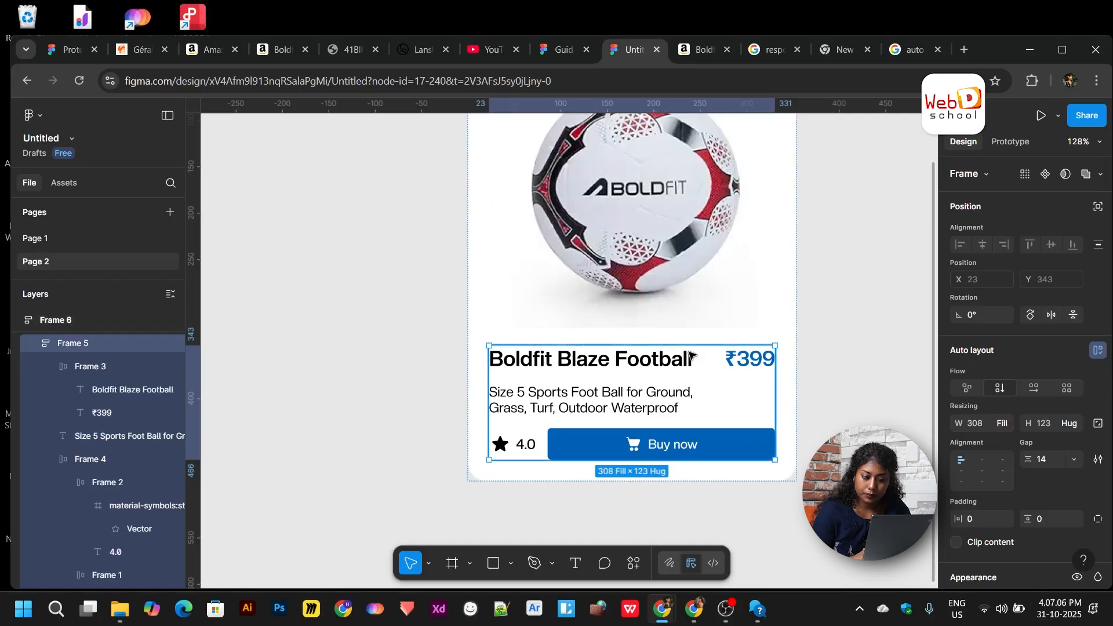
{"action": "left_click", "coordinate": [750, 359]}
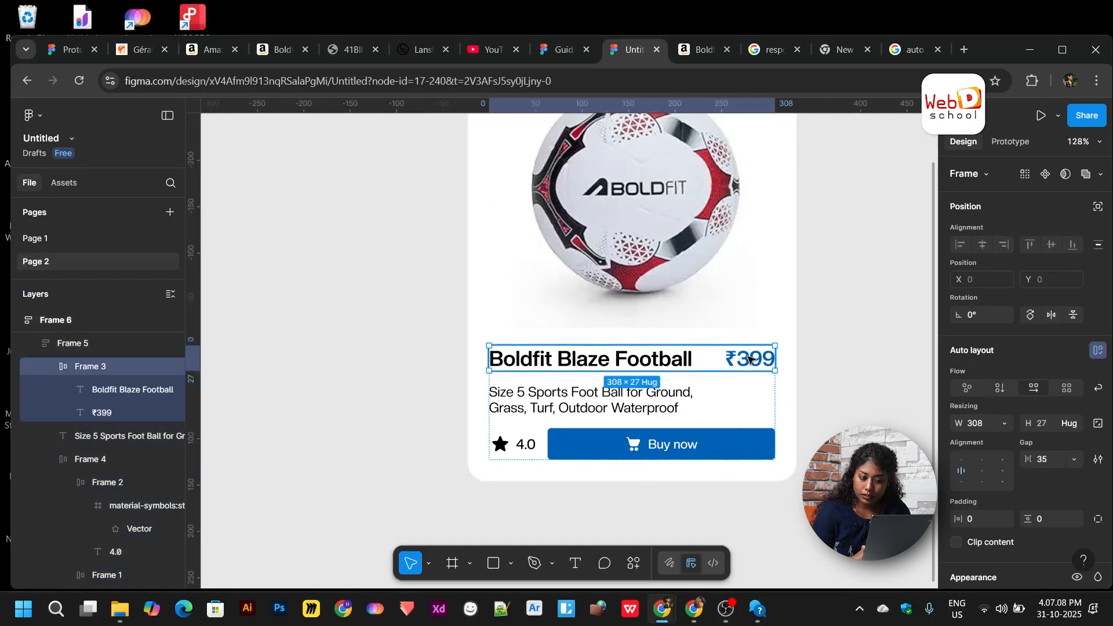
{"action": "right_click", "coordinate": [749, 358]}
{"action": "left_click", "coordinate": [733, 361]}
{"action": "right_click", "coordinate": [734, 361]}
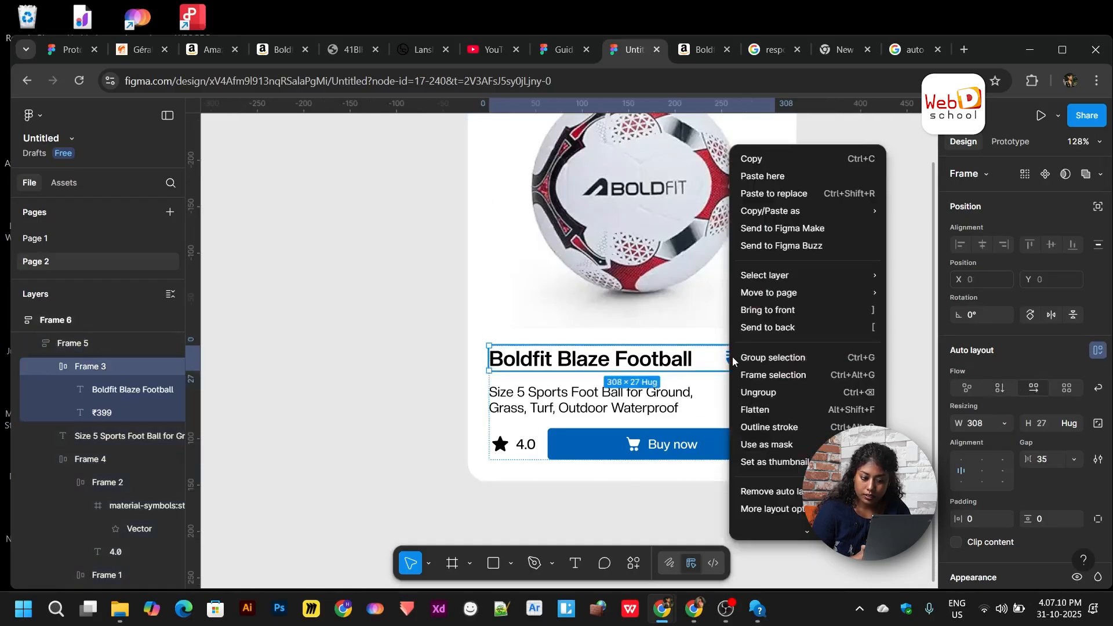
{"action": "left_click", "coordinate": [725, 360]}
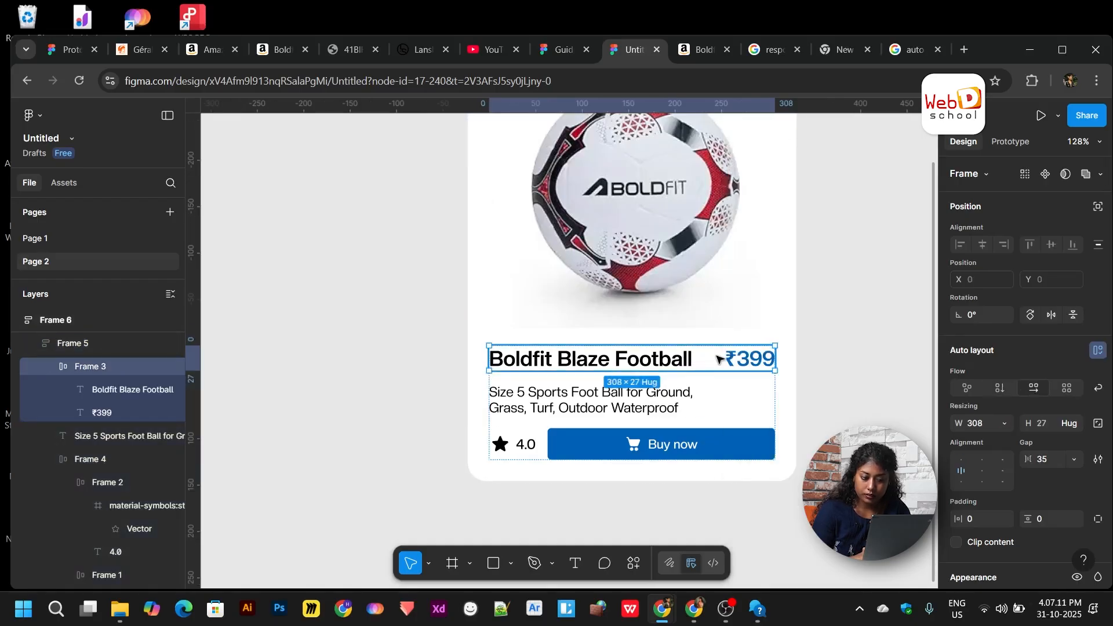
- Set the title-and-price row Frame 3 to Fill container width
{"action": "left_click", "coordinate": [1004, 424]}
{"action": "left_click", "coordinate": [980, 459]}
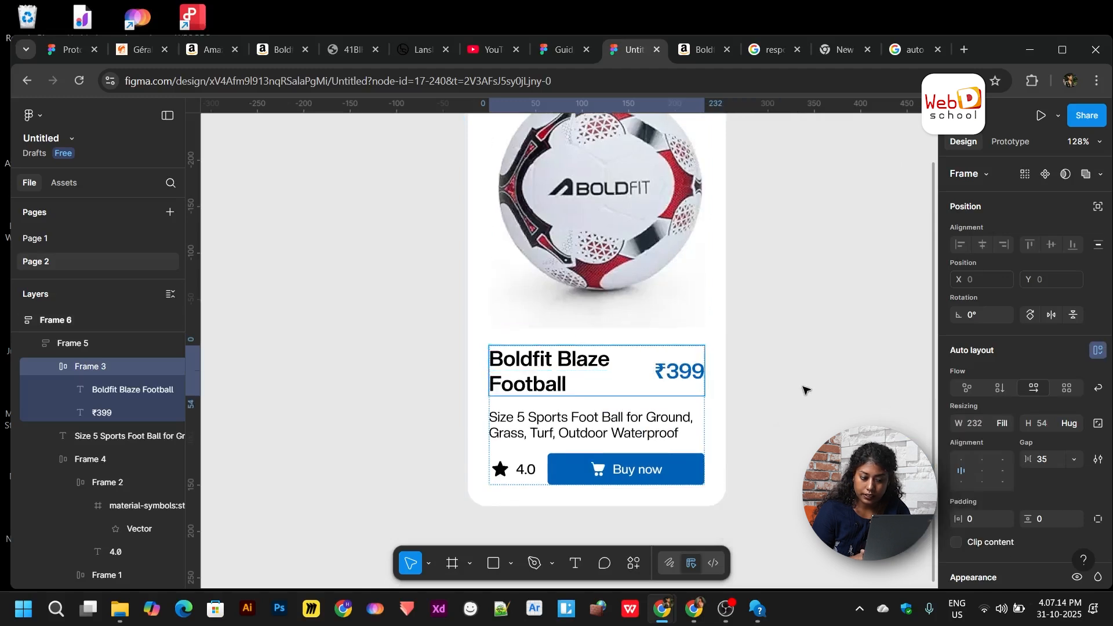
{"action": "scroll", "coordinate": [793, 374], "scroll_direction": "down", "scroll_amount": 3}
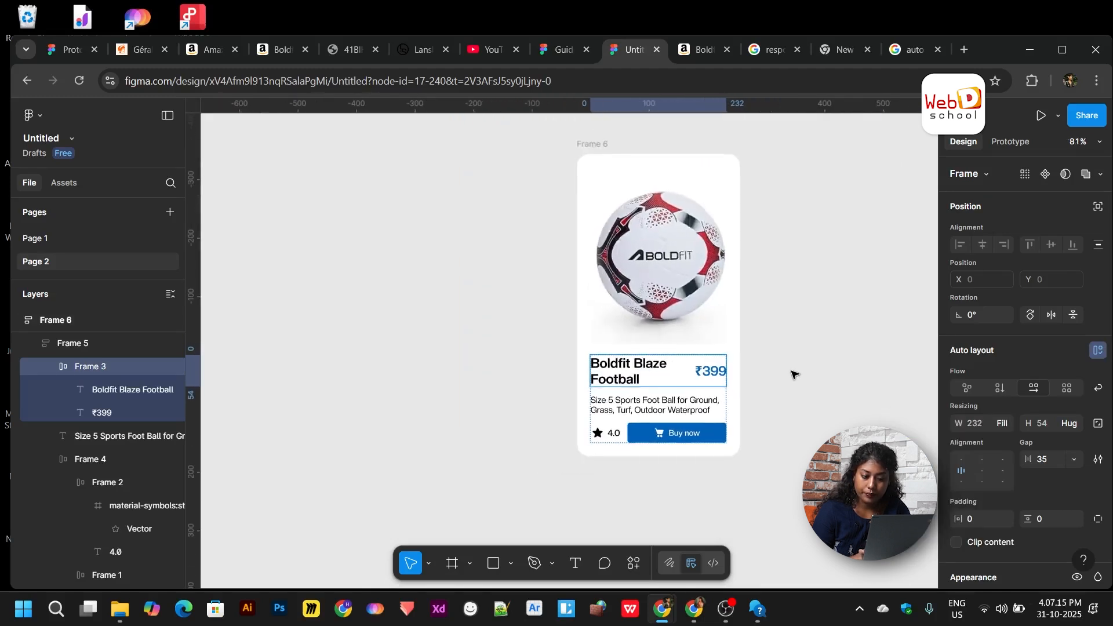
- Widen card Frame 6 to 400 and shift it slightly left
{"action": "left_click", "coordinate": [601, 146]}
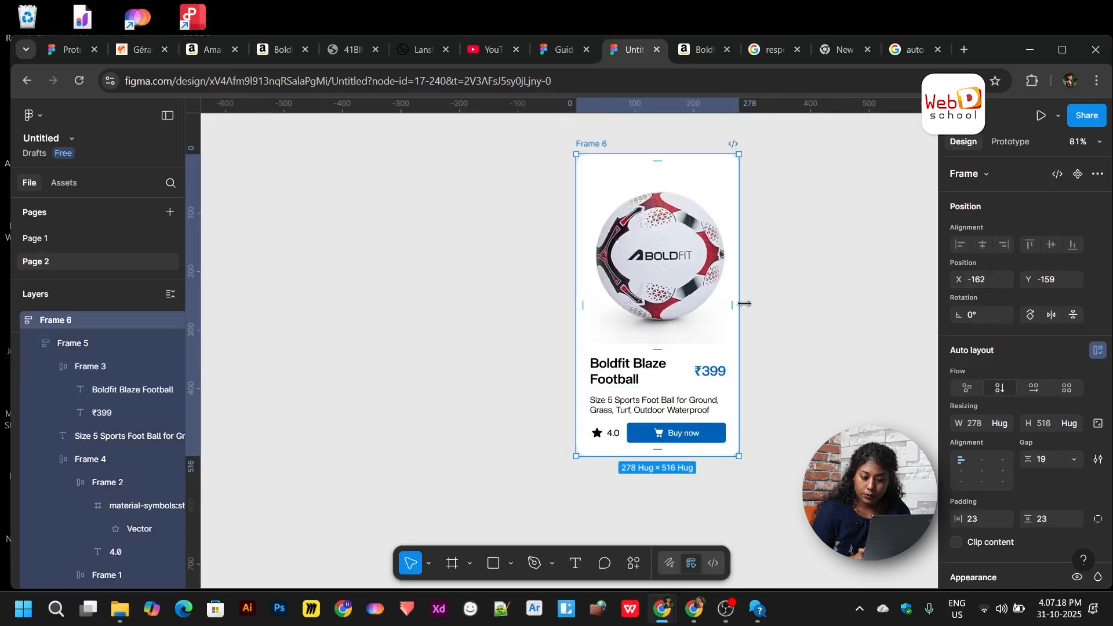
{"action": "left_click_drag", "start_coordinate": [744, 304], "coordinate": [810, 306]}
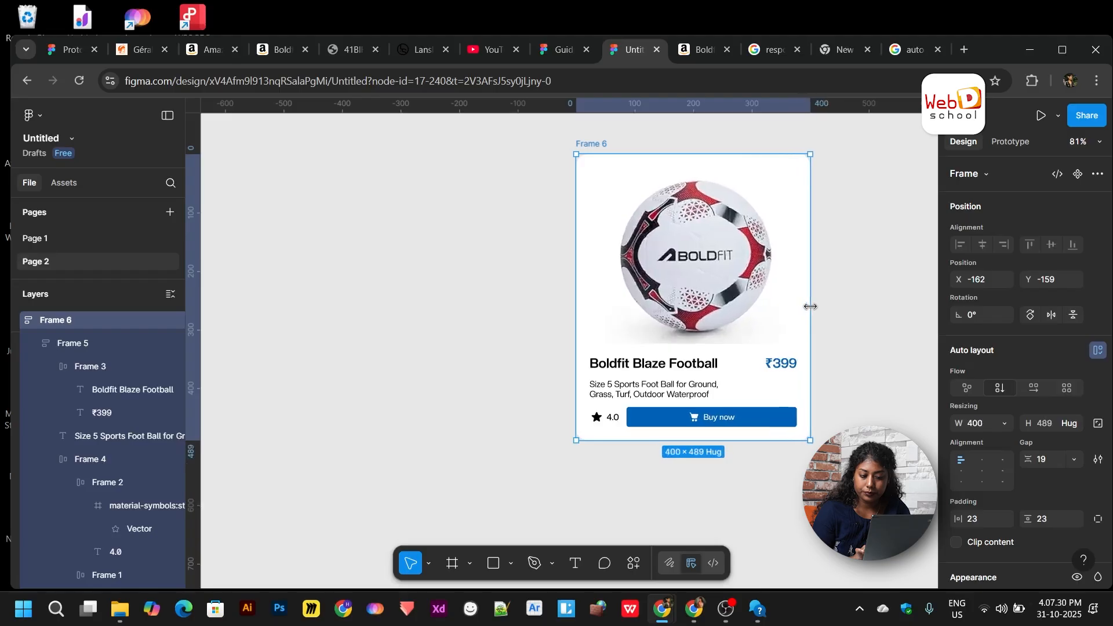
{"action": "scroll", "coordinate": [811, 308], "scroll_direction": "right", "scroll_amount": 3}
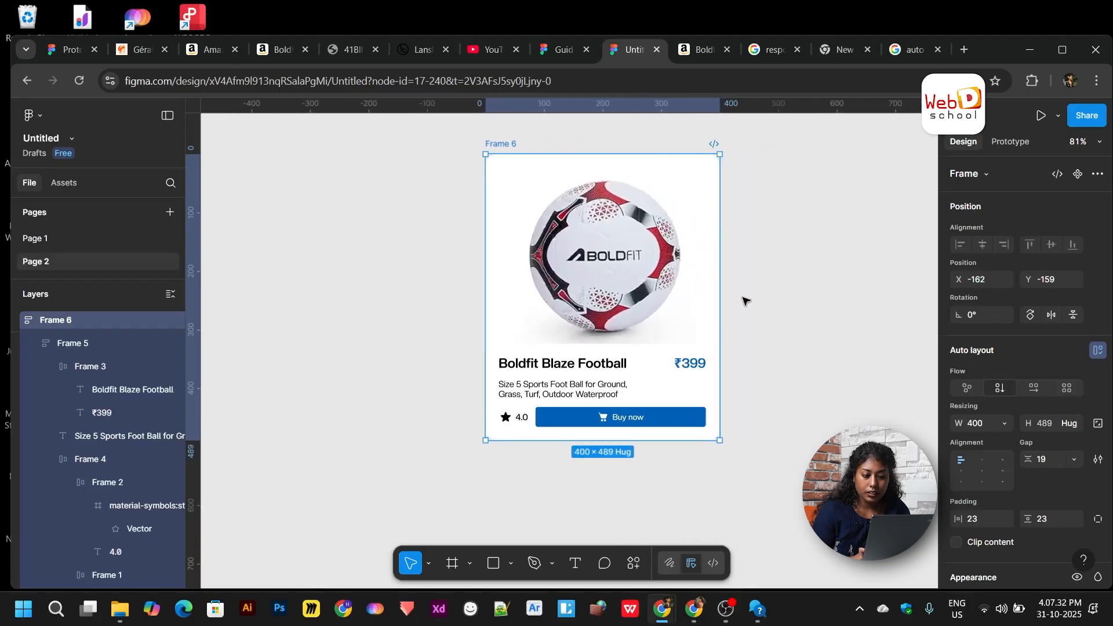
{"action": "scroll", "coordinate": [743, 300], "scroll_direction": "right", "scroll_amount": 2}
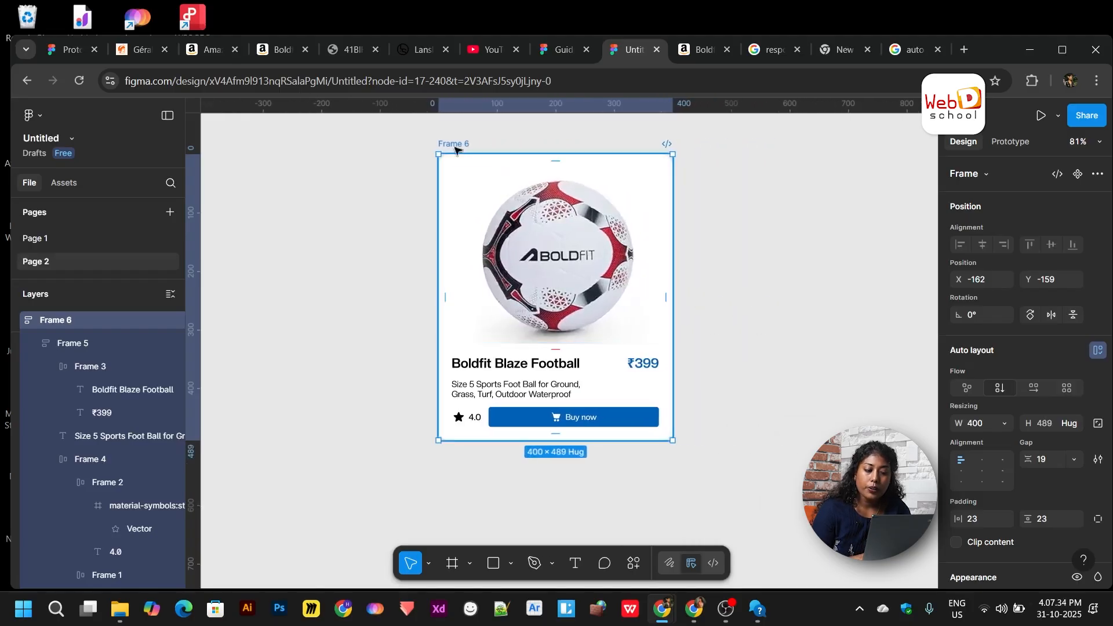
{"action": "left_click_drag", "start_coordinate": [457, 149], "coordinate": [423, 154]}
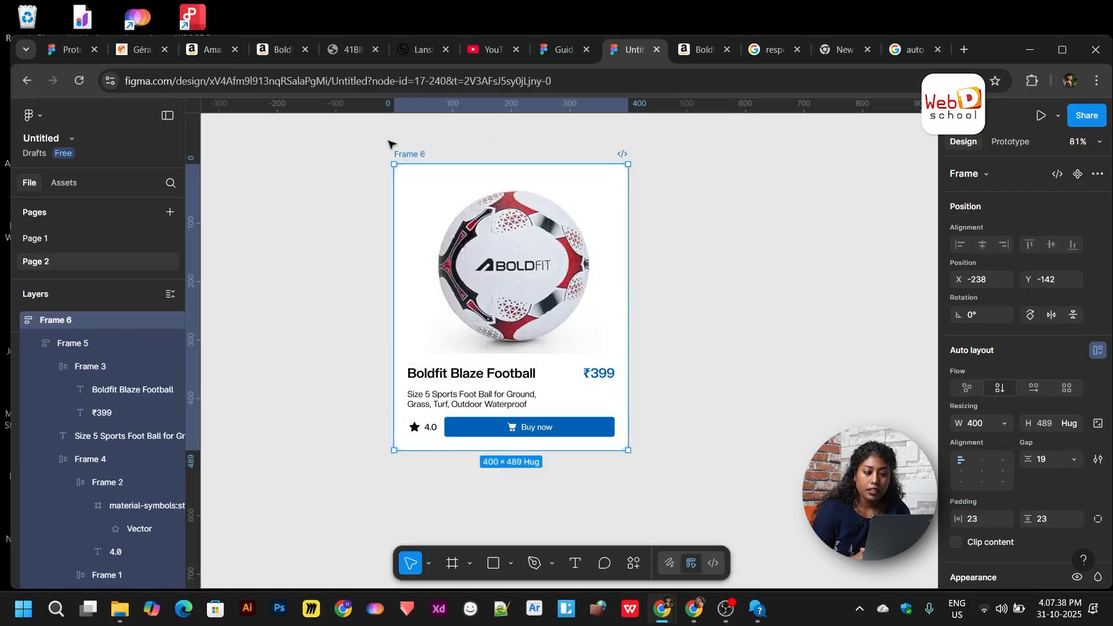
- Go through the Chrome tabs and return to the 'Untitled' Figma design file
{"action": "left_click", "coordinate": [493, 49]}
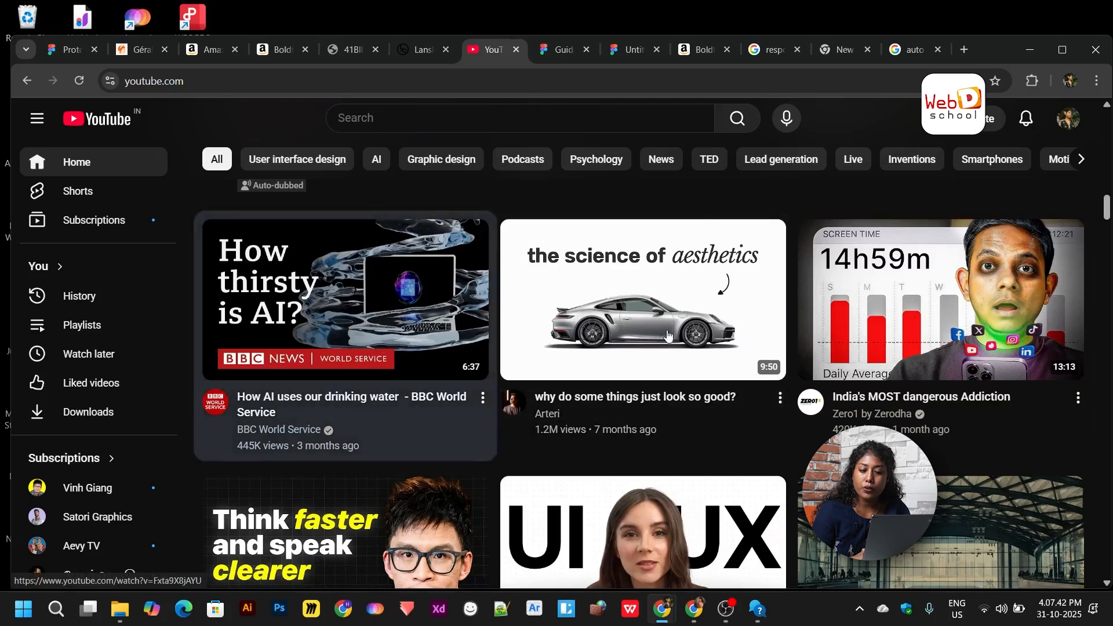
{"action": "left_click", "coordinate": [561, 50]}
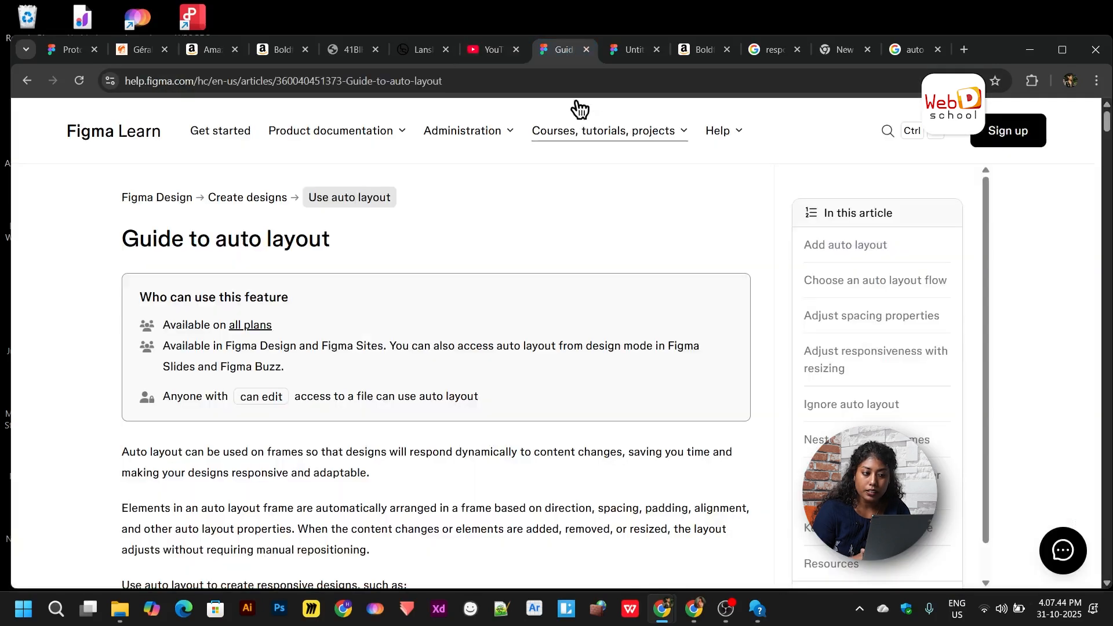
{"action": "left_click", "coordinate": [61, 51]}
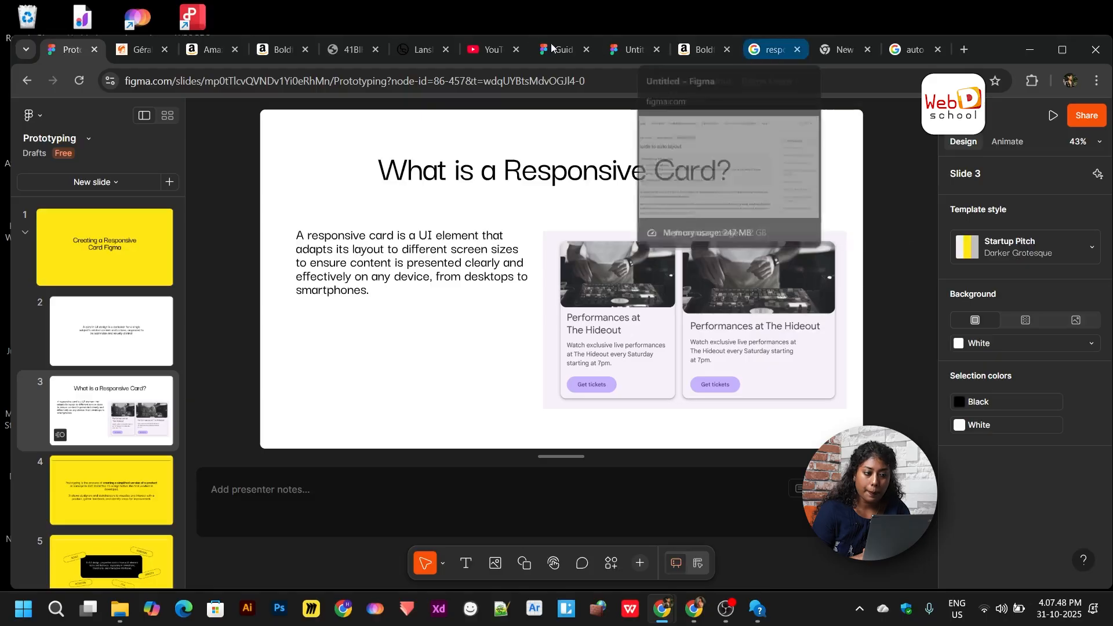
{"action": "left_click", "coordinate": [614, 51]}
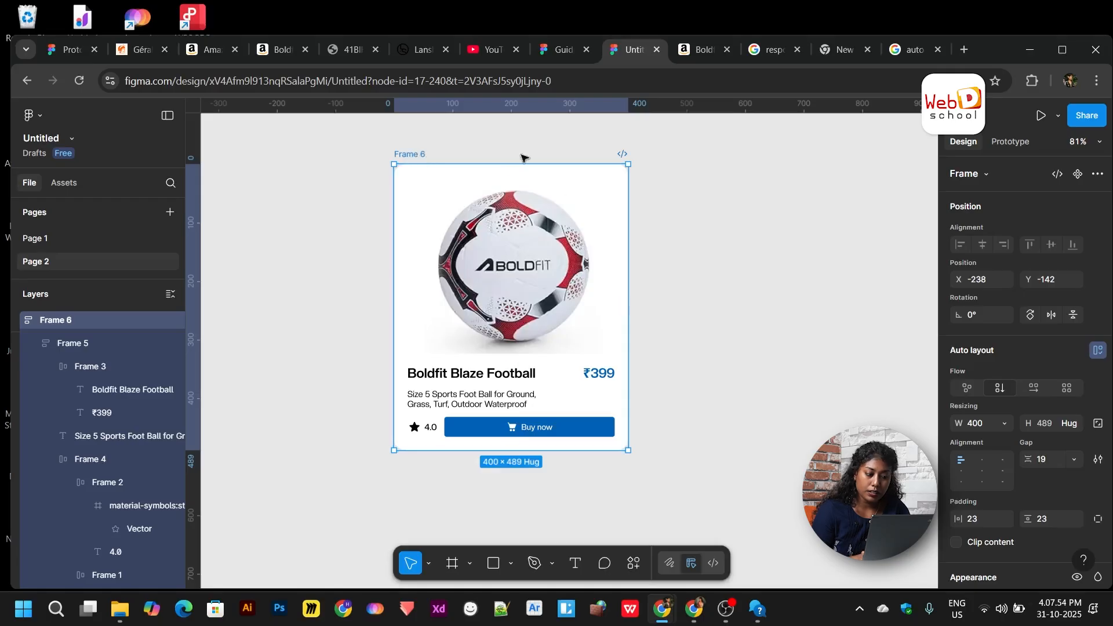
- Wrap Frame 6 in auto-layout Frame 7 and duplicate the card into three side-by-side copies
{"action": "key", "text": "shift+a"}
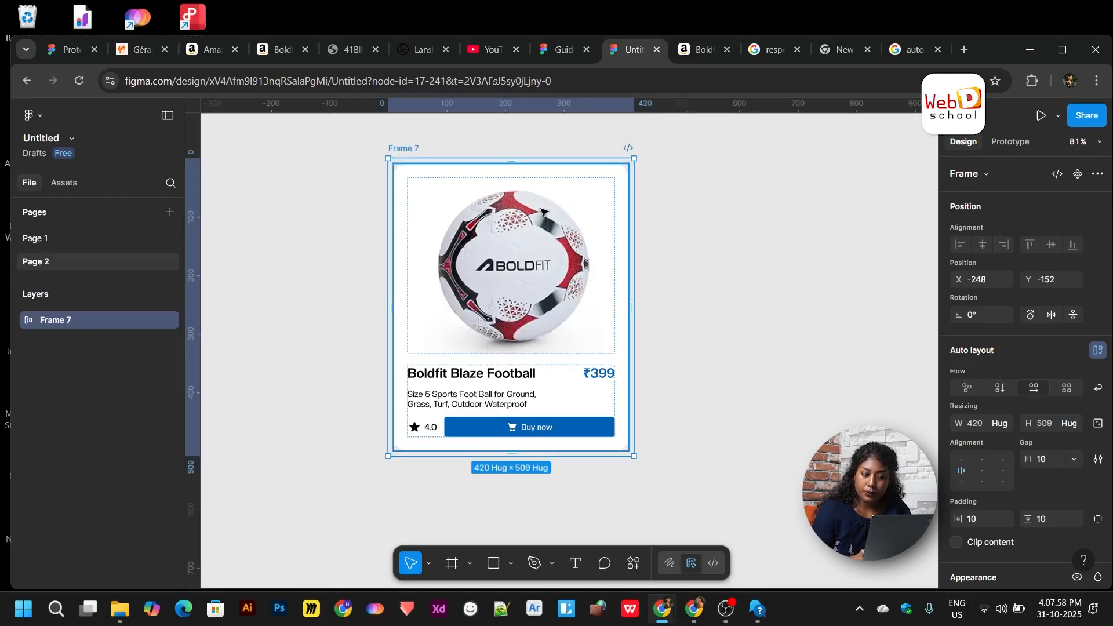
{"action": "left_click", "coordinate": [585, 219]}
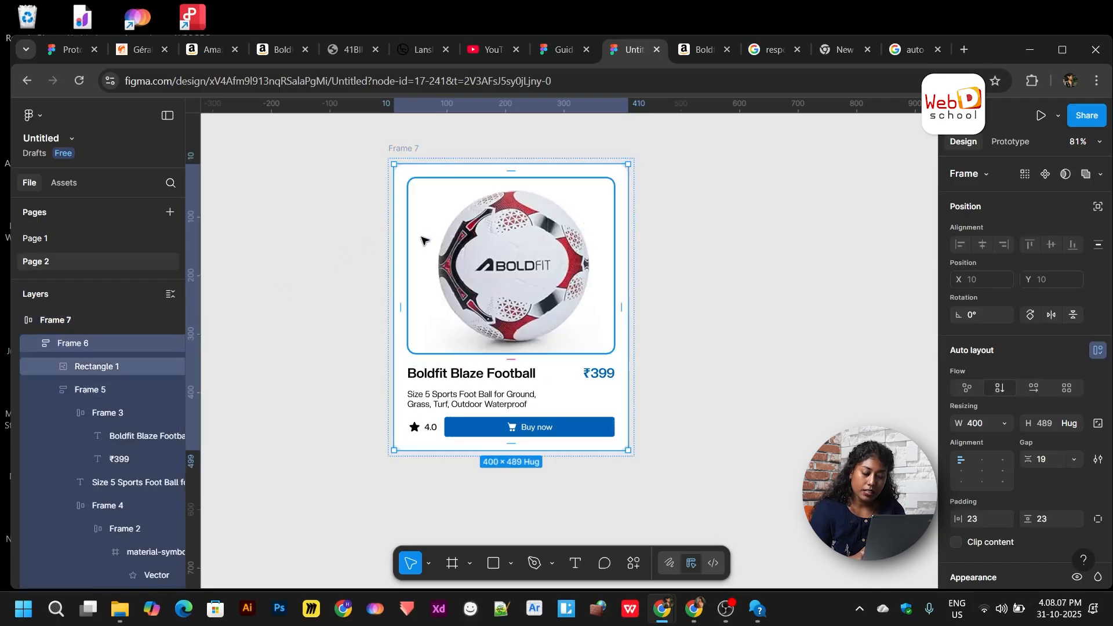
{"action": "key", "text": "ctrl+d"}
{"action": "key", "text": "ctrl+d"}
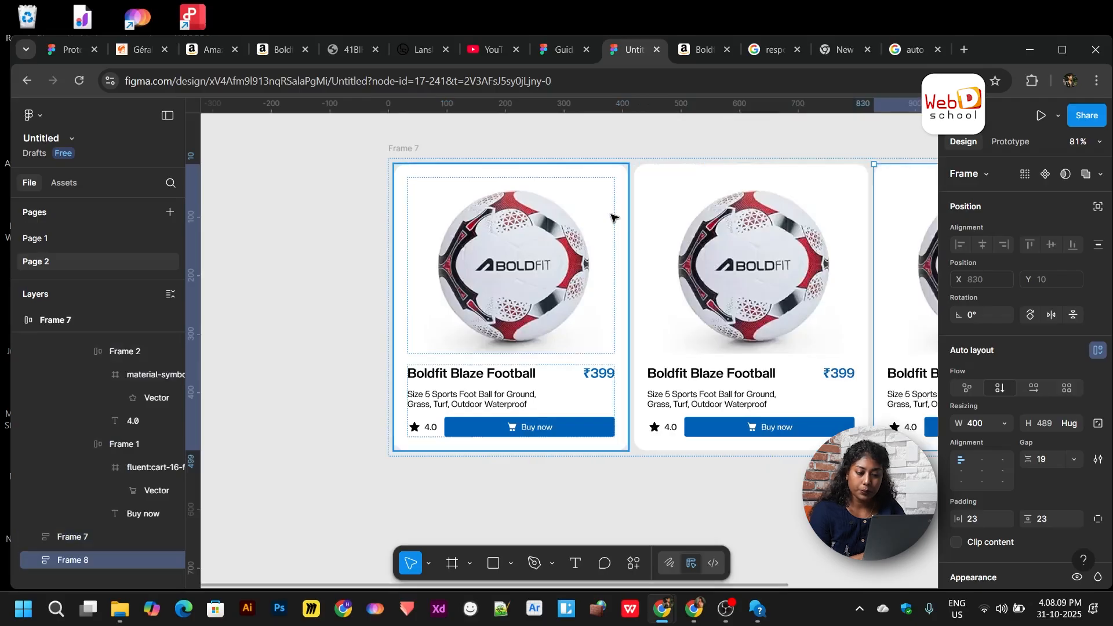
{"action": "scroll", "coordinate": [611, 217], "scroll_direction": "down", "scroll_amount": 5}
{"action": "left_click", "coordinate": [480, 197]}
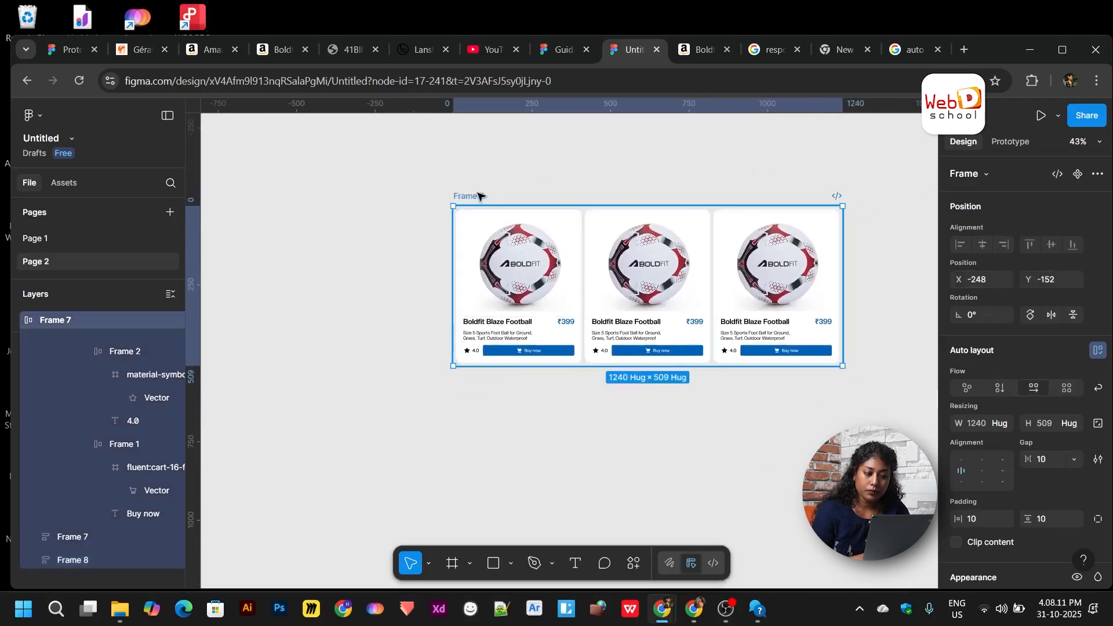
{"action": "scroll", "coordinate": [672, 310], "scroll_direction": "left", "scroll_amount": 1}
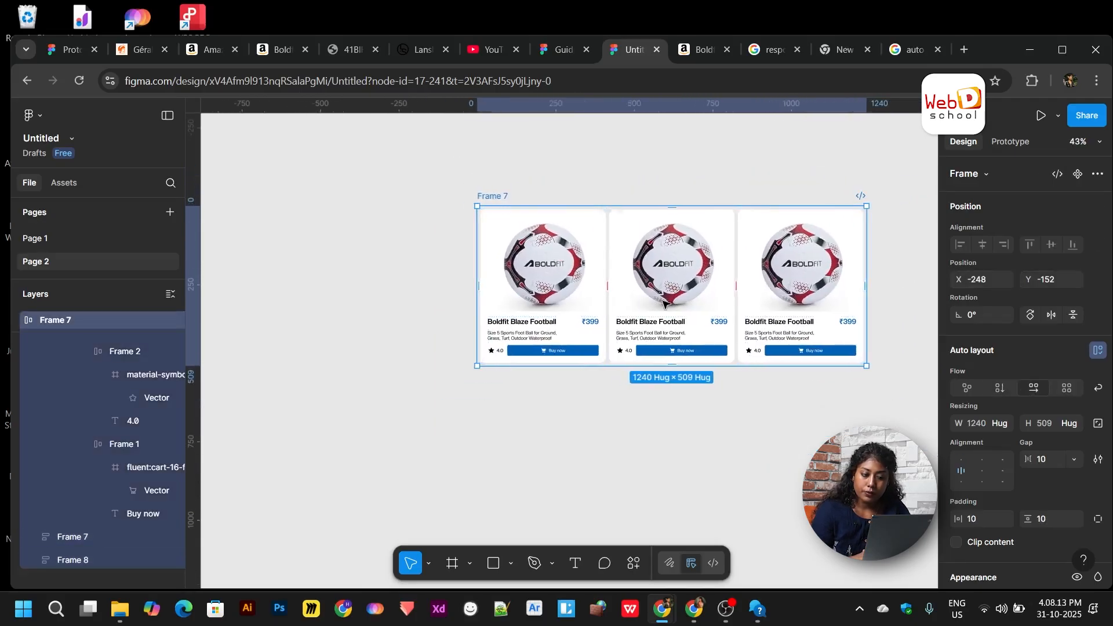
{"action": "scroll", "coordinate": [665, 303], "scroll_direction": "right", "scroll_amount": 2}
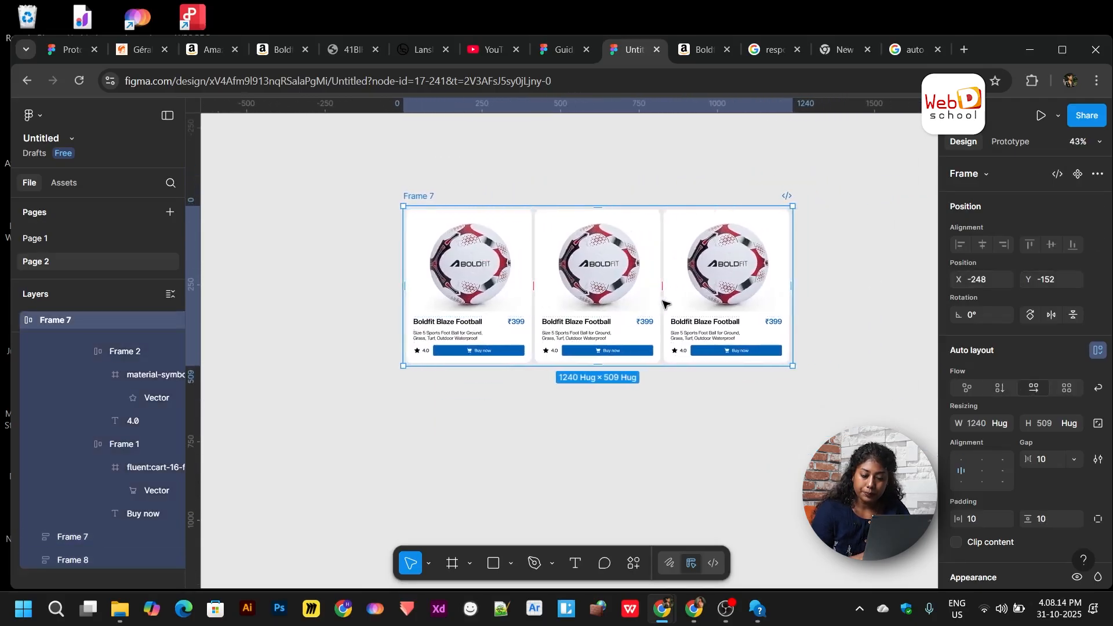
- Select all three cards and set their width to Fill container
{"action": "left_click", "coordinate": [1006, 424]}
{"action": "left_click", "coordinate": [1001, 422]}
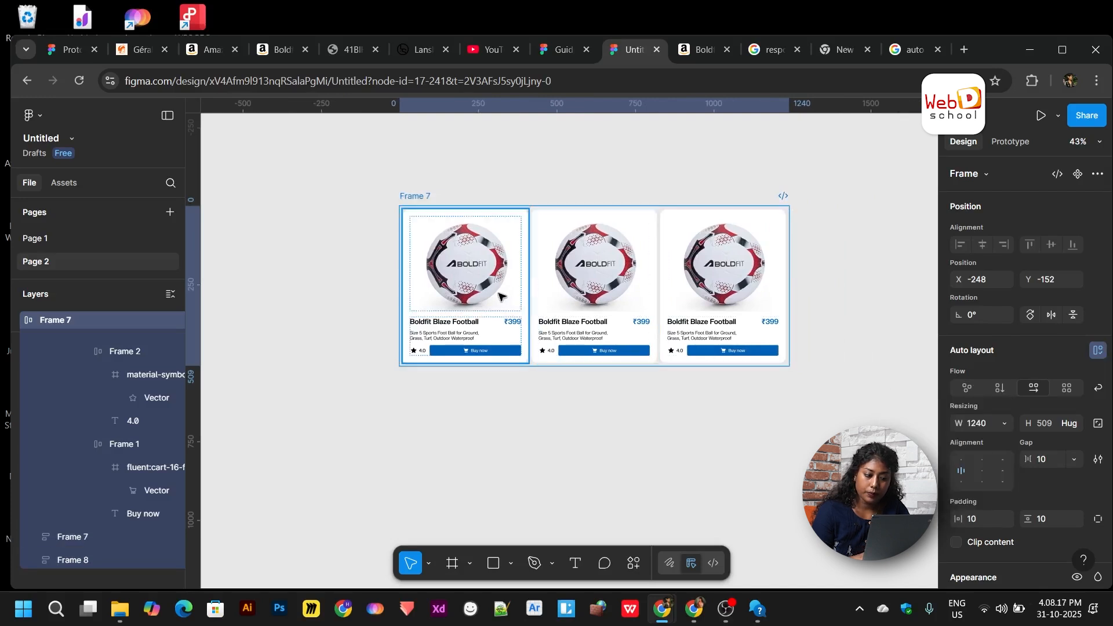
{"action": "left_click", "coordinate": [500, 296]}
{"action": "right_click", "coordinate": [600, 319]}
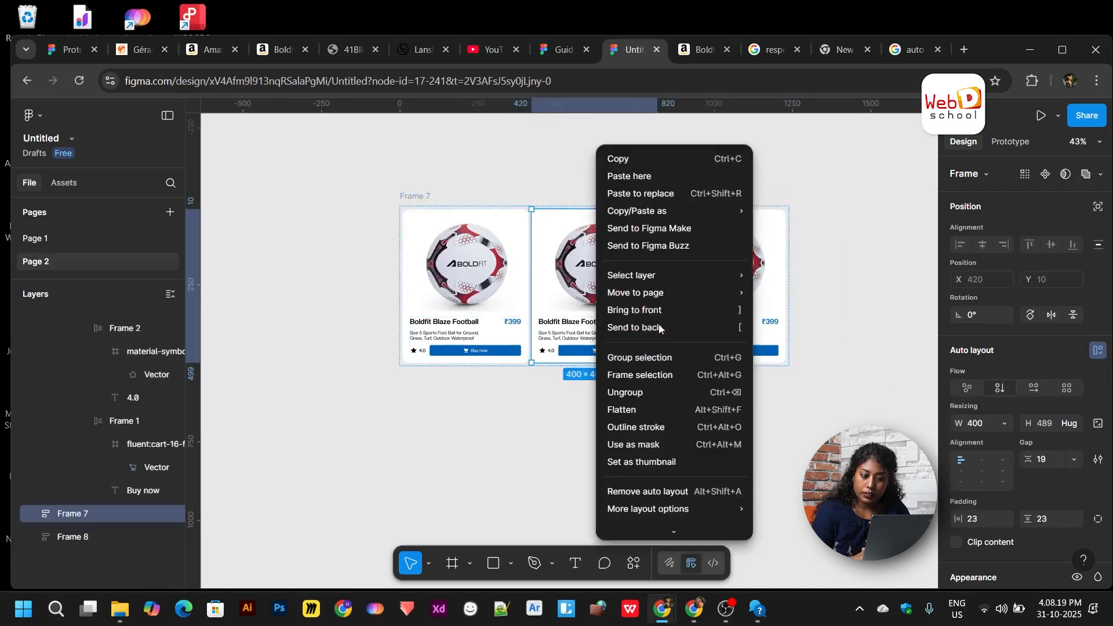
{"action": "left_click", "coordinate": [786, 309]}
{"action": "left_click", "coordinate": [780, 306]}
{"action": "left_click", "coordinate": [592, 313], "text": "shift"}
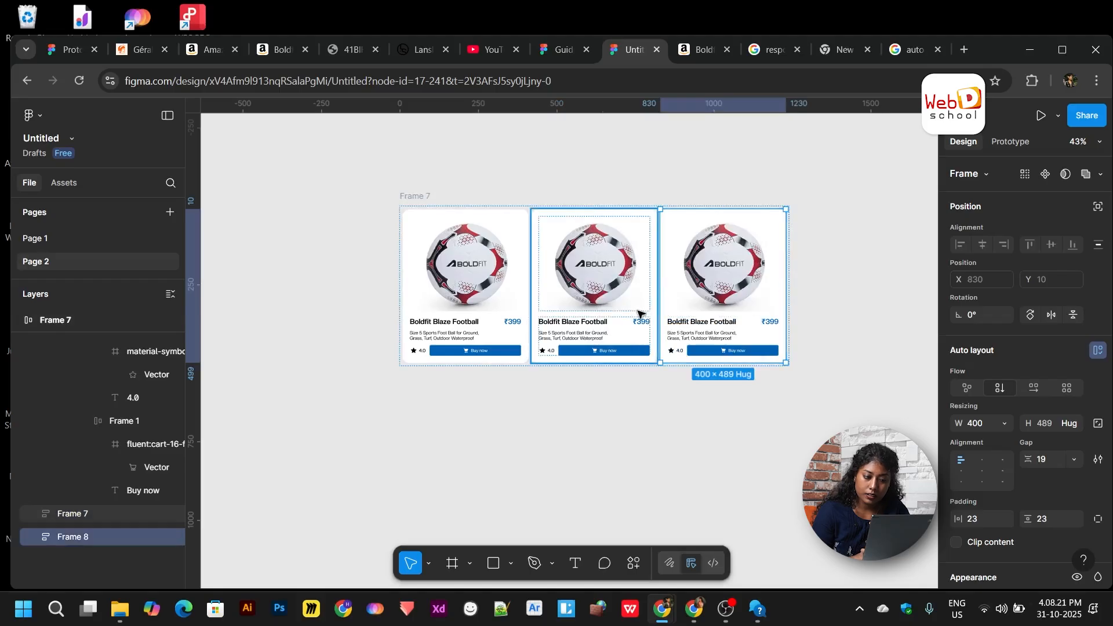
{"action": "left_click", "coordinate": [519, 313], "text": "shift"}
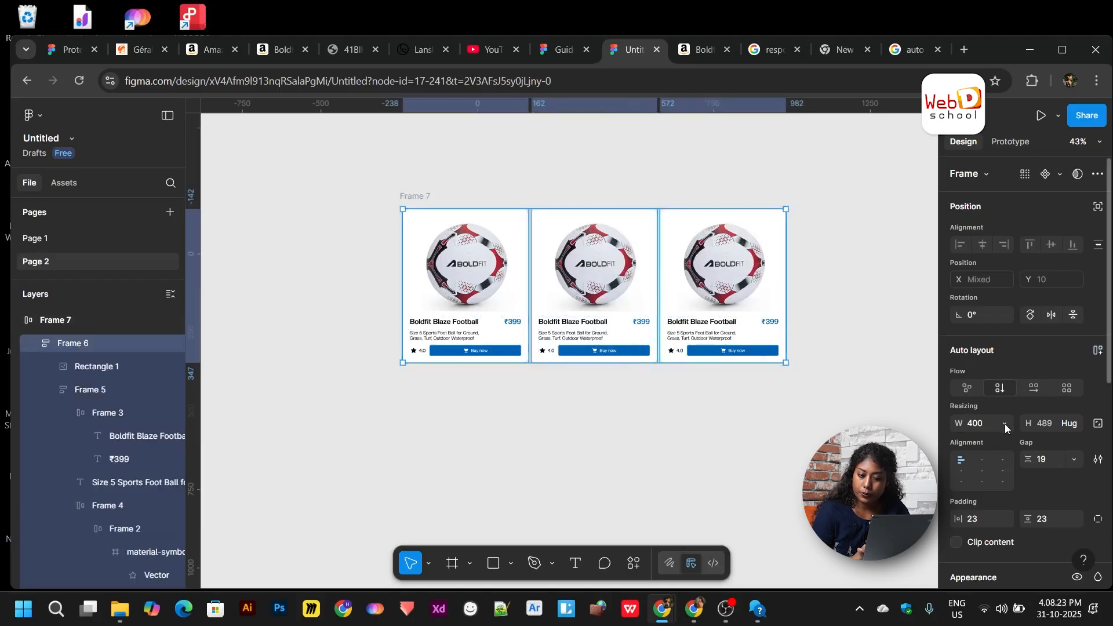
{"action": "left_click", "coordinate": [1004, 423]}
{"action": "left_click", "coordinate": [979, 458]}
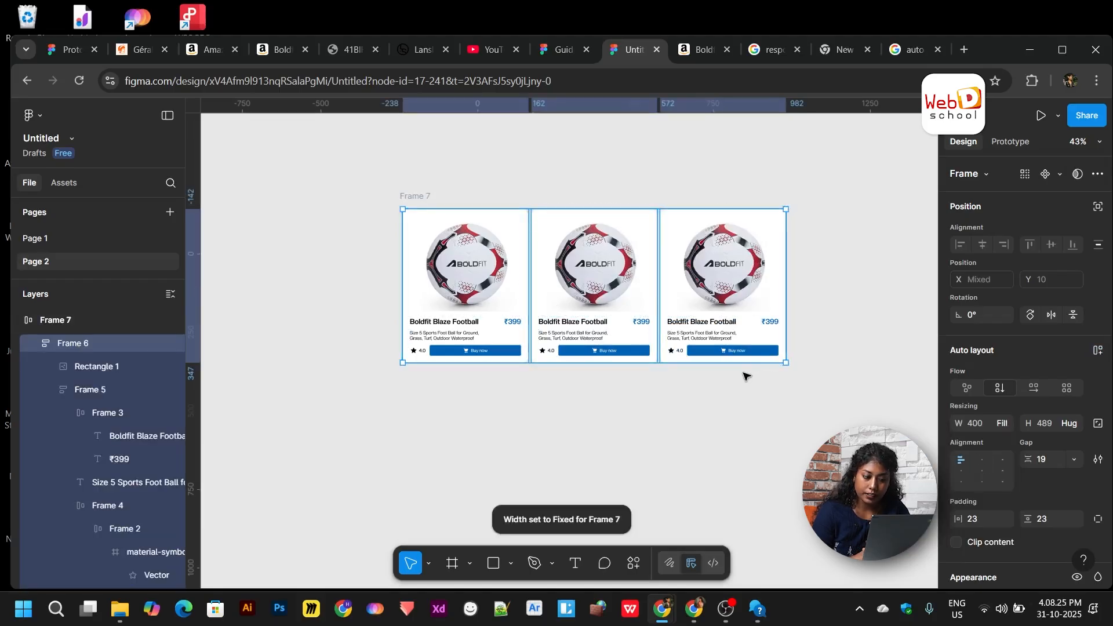
{"action": "left_click", "coordinate": [743, 375]}
{"action": "key", "text": "ctrl+z"}
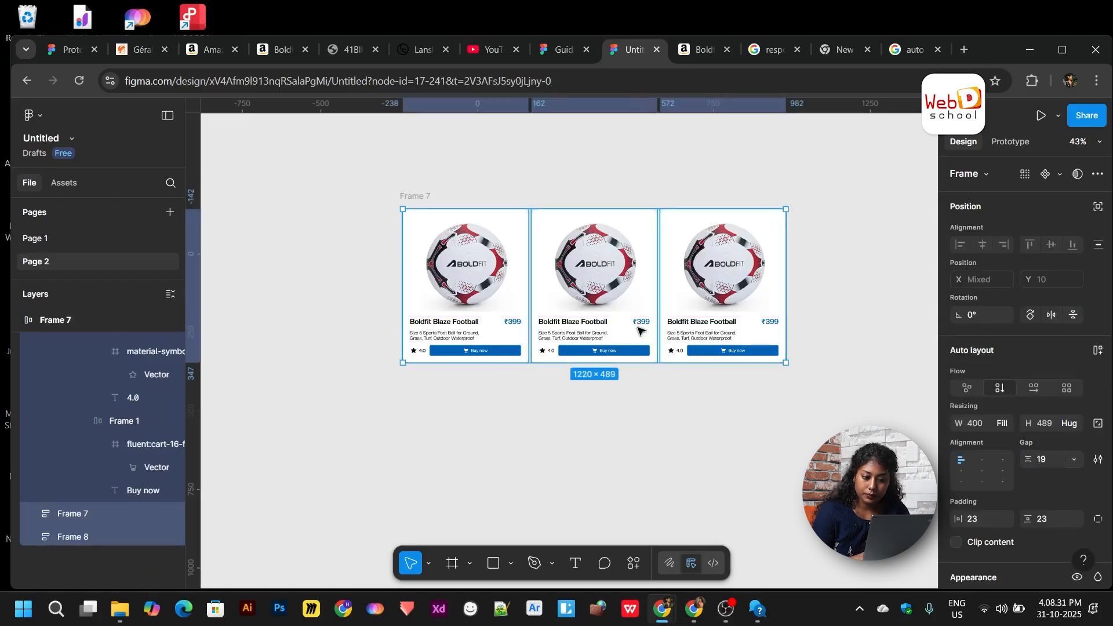
- Apply horizontal auto layout to Frame 7, fixing its width at 1240
{"action": "left_click", "coordinate": [696, 429]}
{"action": "left_click", "coordinate": [481, 292]}
{"action": "left_click", "coordinate": [573, 307], "text": "shift"}
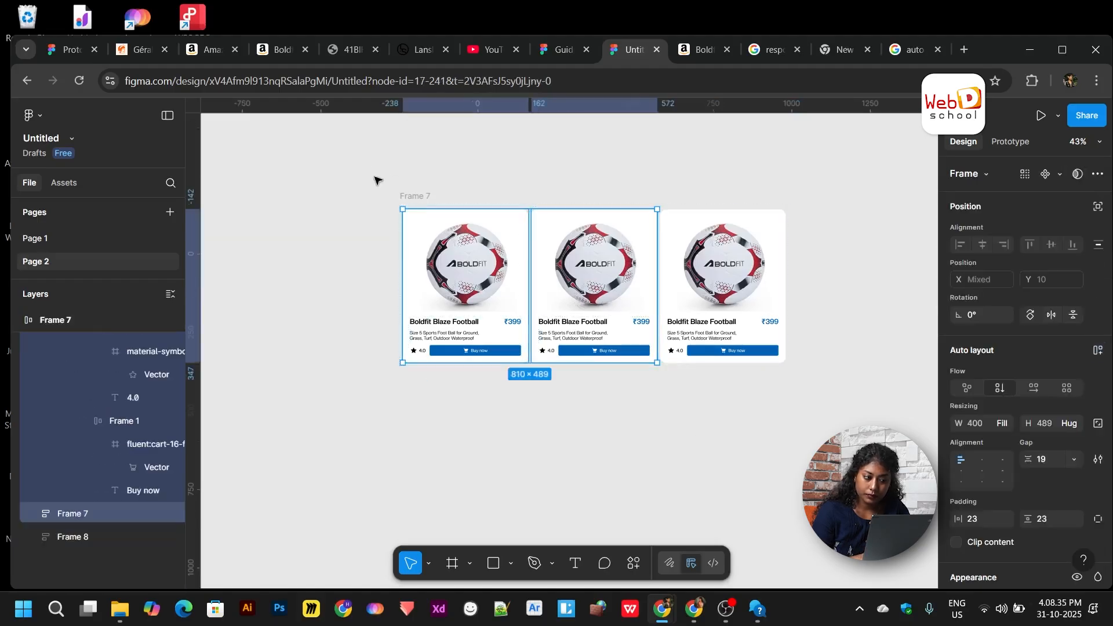
{"action": "left_click", "coordinate": [410, 196]}
{"action": "key", "text": "shift+a"}
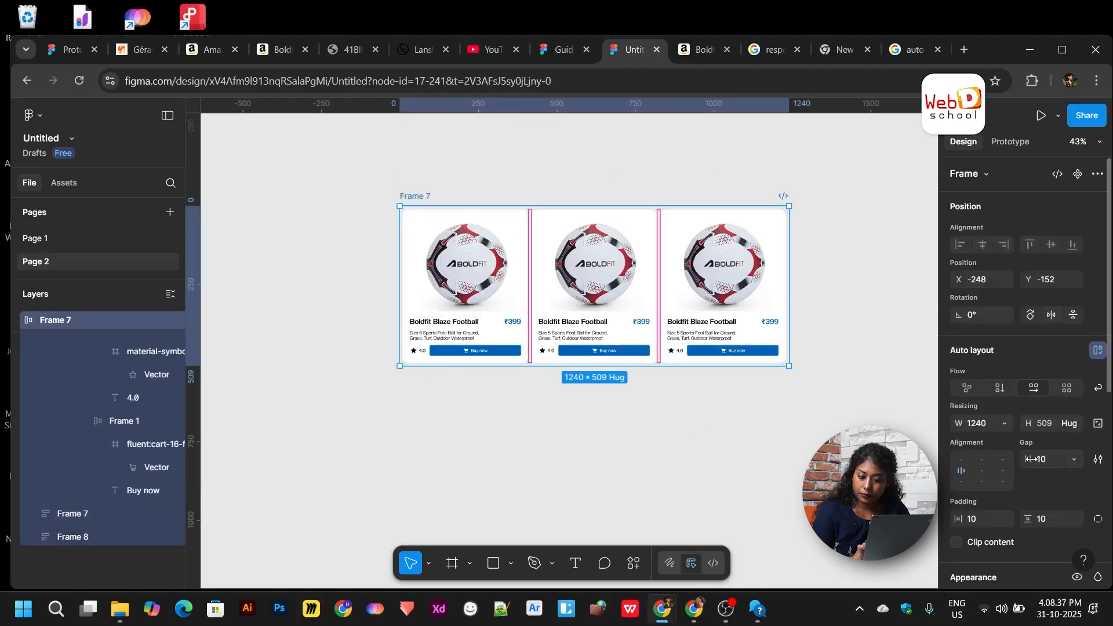
- Set the gap between the three cards in Frame 7 to 26
{"action": "left_click_drag", "start_coordinate": [1029, 459], "coordinate": [1054, 464]}
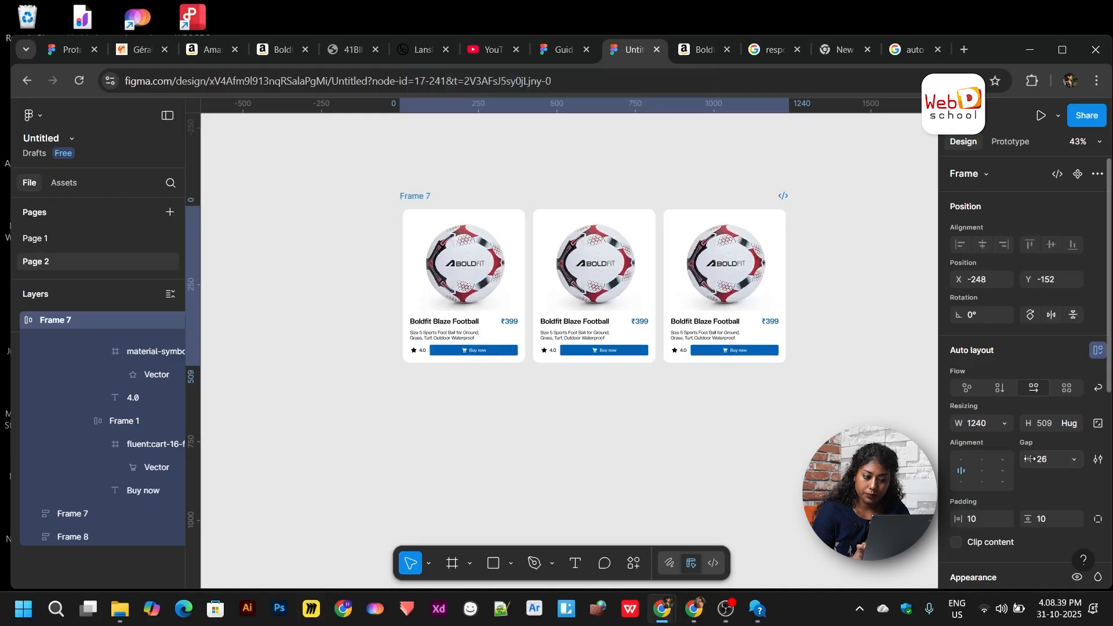
{"action": "left_click", "coordinate": [706, 400]}
{"action": "scroll", "coordinate": [707, 402], "scroll_direction": "up", "scroll_amount": 3, "text": "ctrl"}
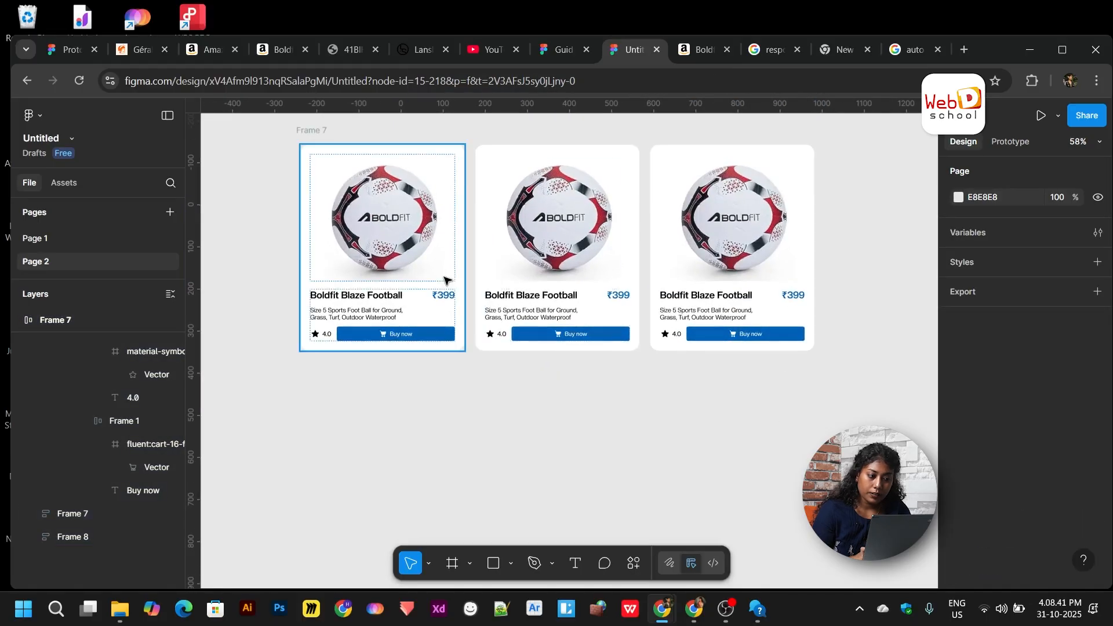
{"action": "scroll", "coordinate": [447, 281], "scroll_direction": "left", "scroll_amount": 2}
- Narrow, then widen Frame 7 to 1320 to test the cards stretching with it
{"action": "left_click", "coordinate": [371, 130]}
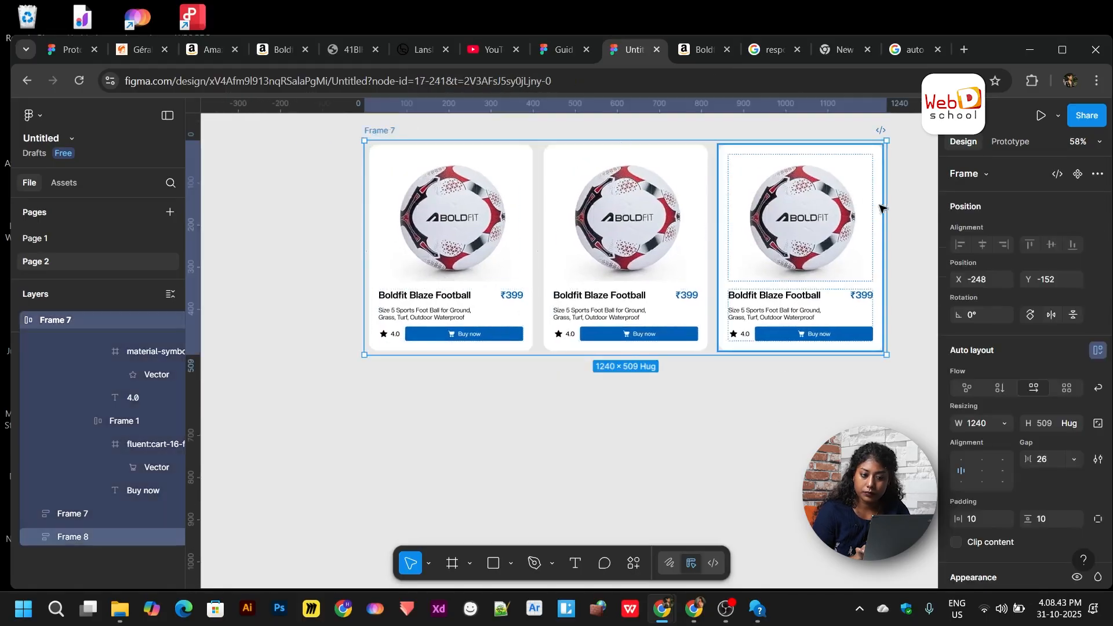
{"action": "left_click_drag", "start_coordinate": [851, 212], "coordinate": [887, 226]}
{"action": "left_click_drag", "start_coordinate": [812, 225], "coordinate": [787, 228]}
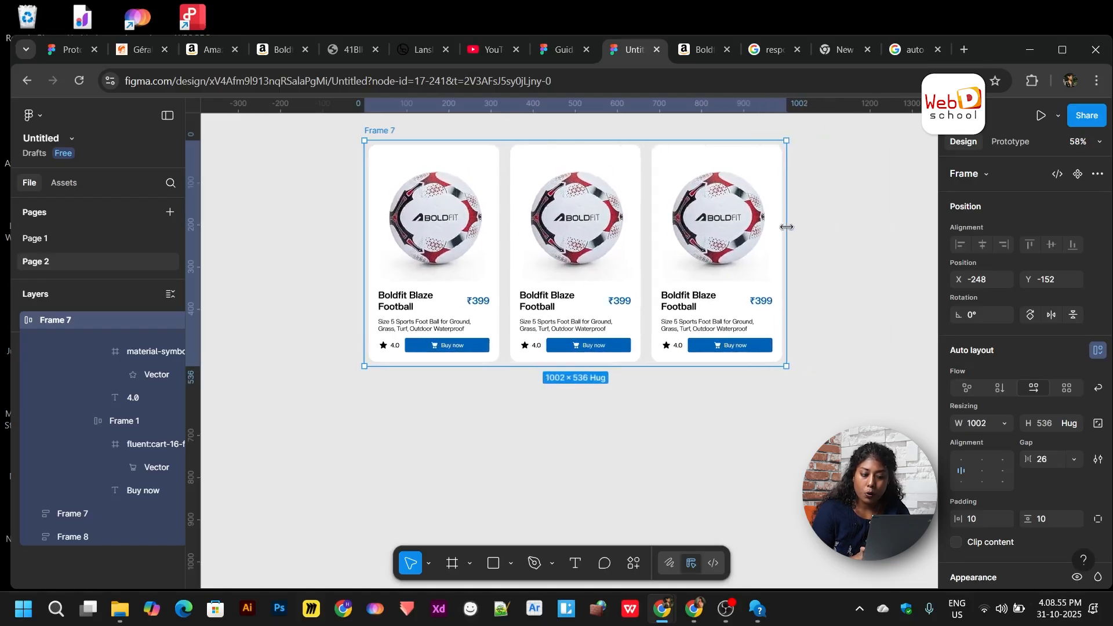
{"action": "scroll", "coordinate": [786, 226], "scroll_direction": "up", "scroll_amount": 1}
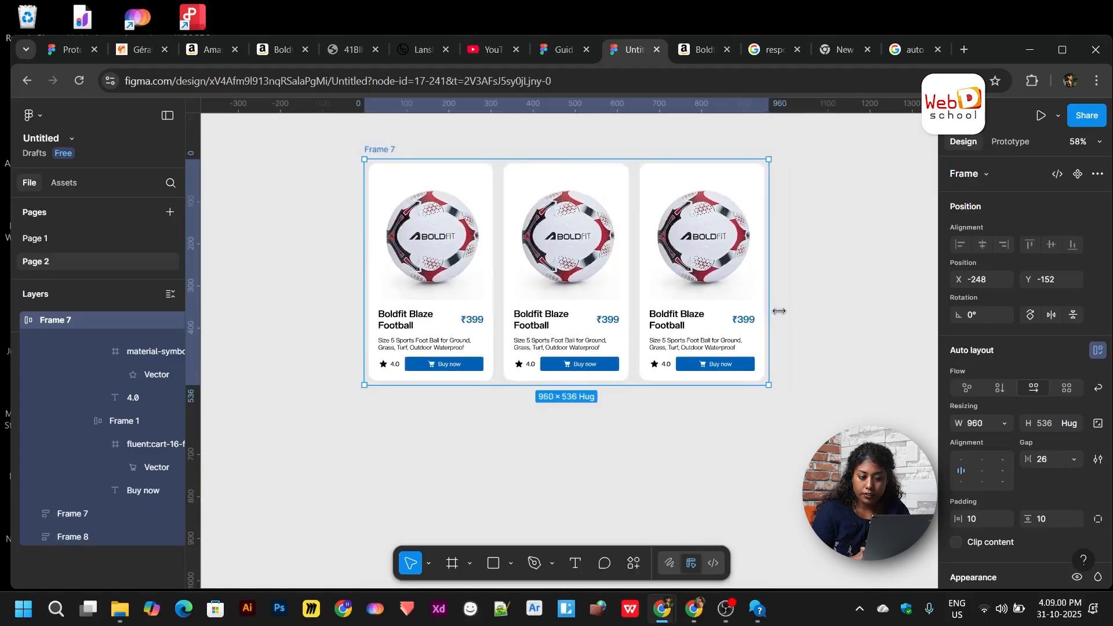
{"action": "left_click_drag", "start_coordinate": [833, 317], "coordinate": [872, 313]}
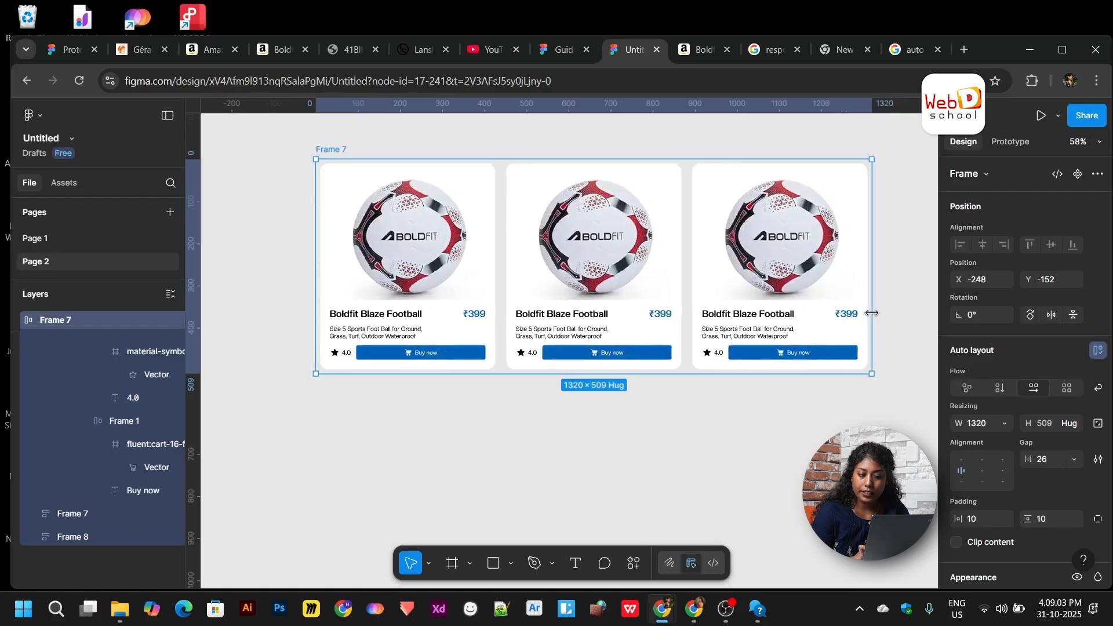
{"action": "left_click", "coordinate": [616, 460]}
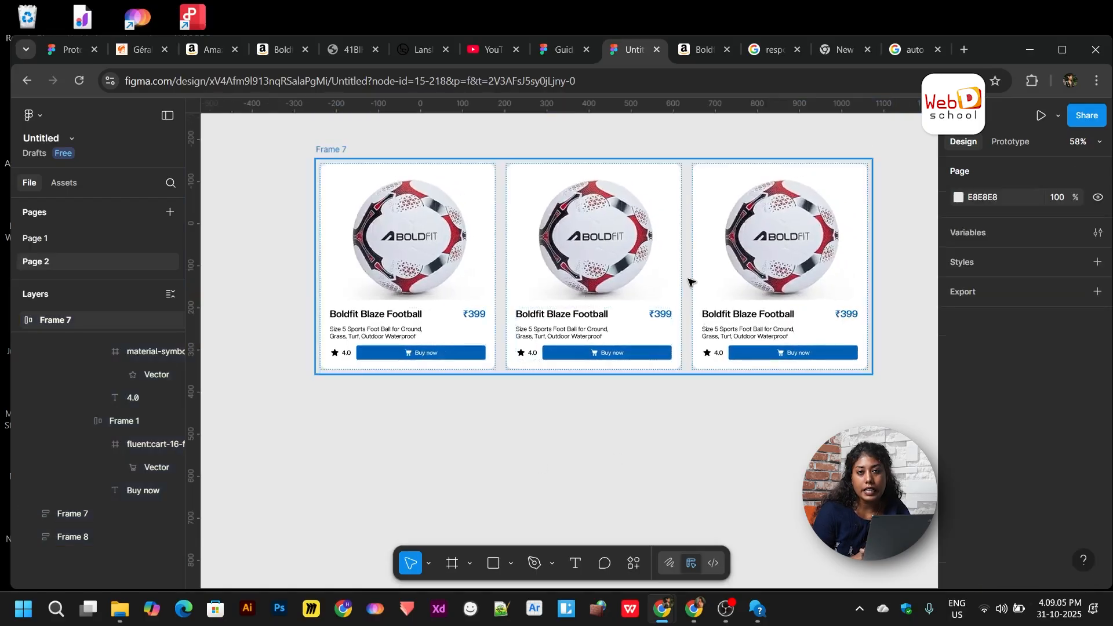